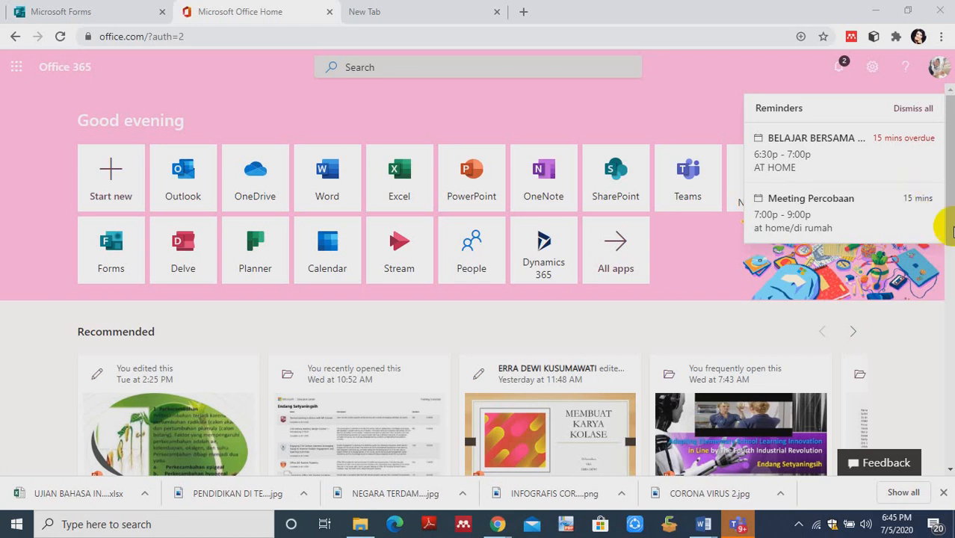
- Dismiss all calendar reminders, open Forms and create a new quiz
{"action": "left_click", "coordinate": [914, 109]}
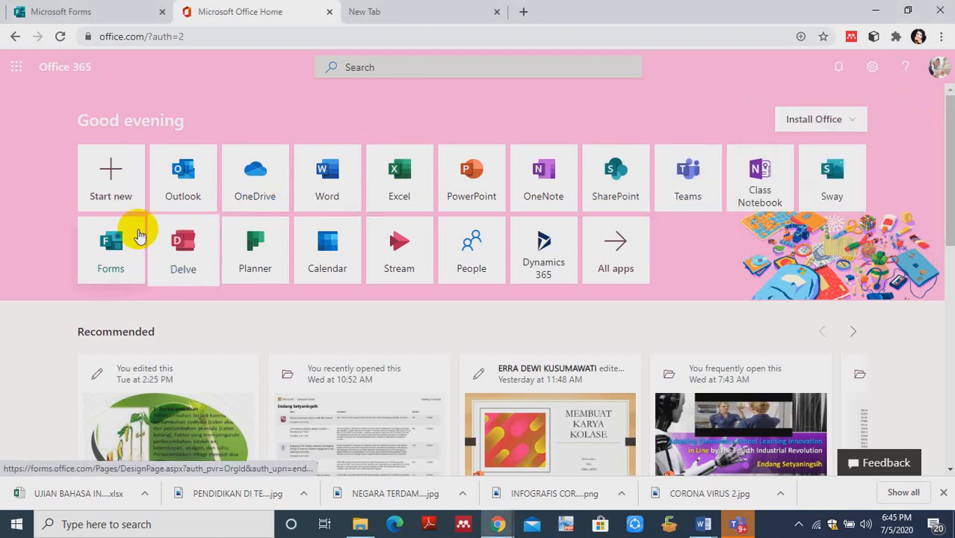
{"action": "left_click", "coordinate": [119, 246]}
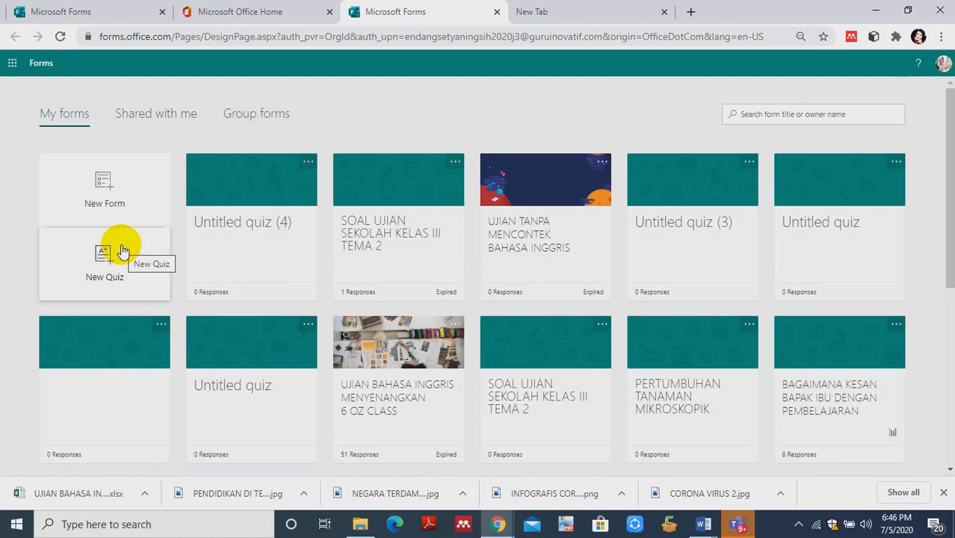
{"action": "left_click", "coordinate": [105, 266]}
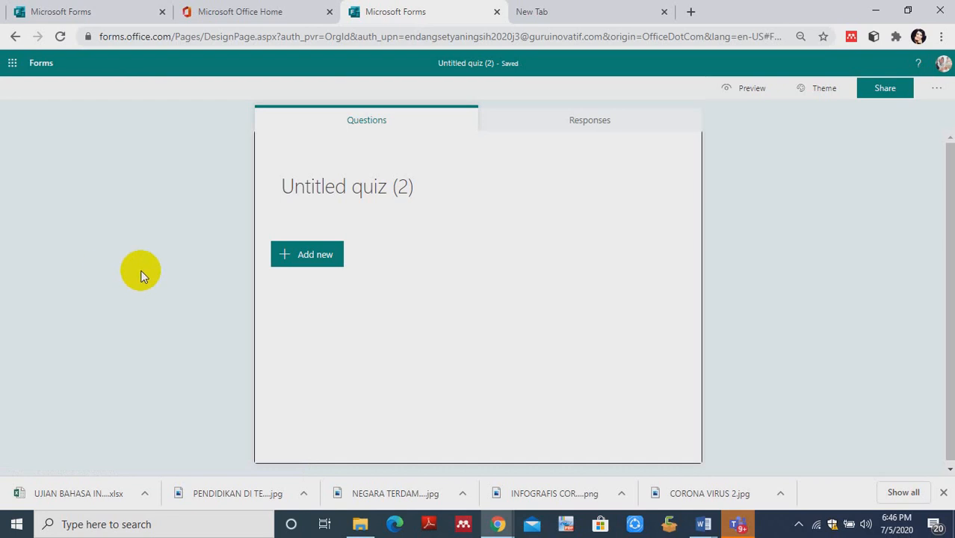
- Title the new quiz "UJIAN TANPA MENCONTEK BAHASA INGGRIS KELAS VI SEKOLAH DASAR/MADARASAH IBTIDAIYAH", using the title copied from the existing quiz with the space theme
{"action": "left_click", "coordinate": [312, 214]}
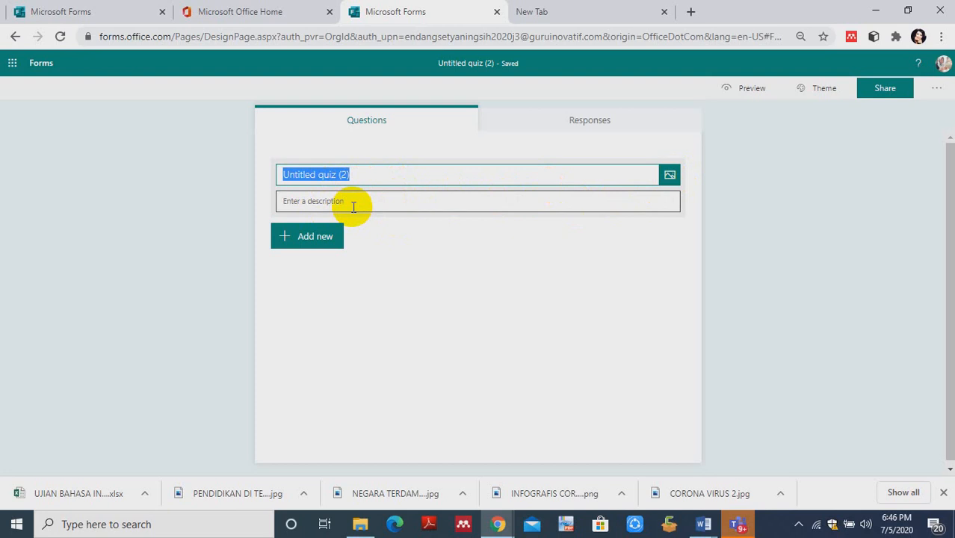
{"action": "left_click", "coordinate": [71, 15]}
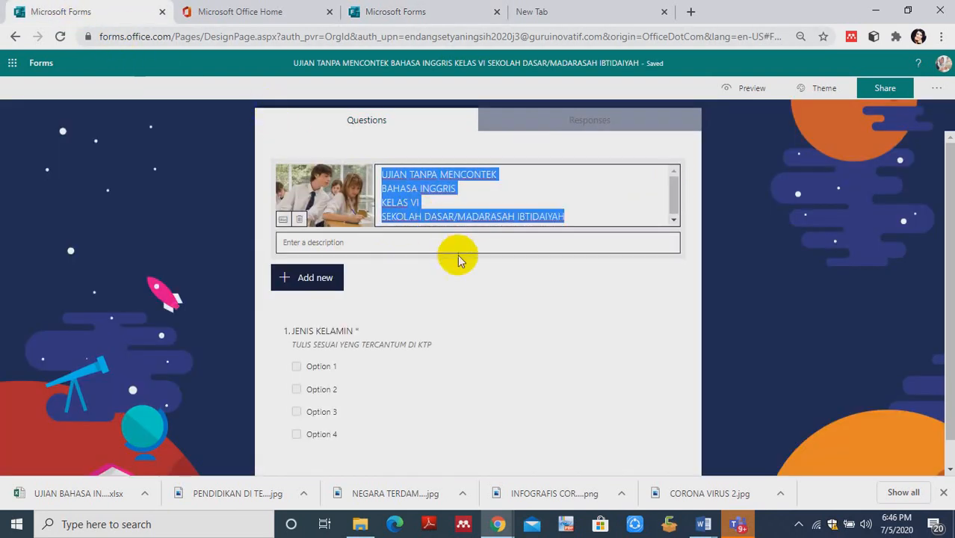
{"action": "right_click", "coordinate": [467, 305]}
{"action": "left_click", "coordinate": [415, 212]}
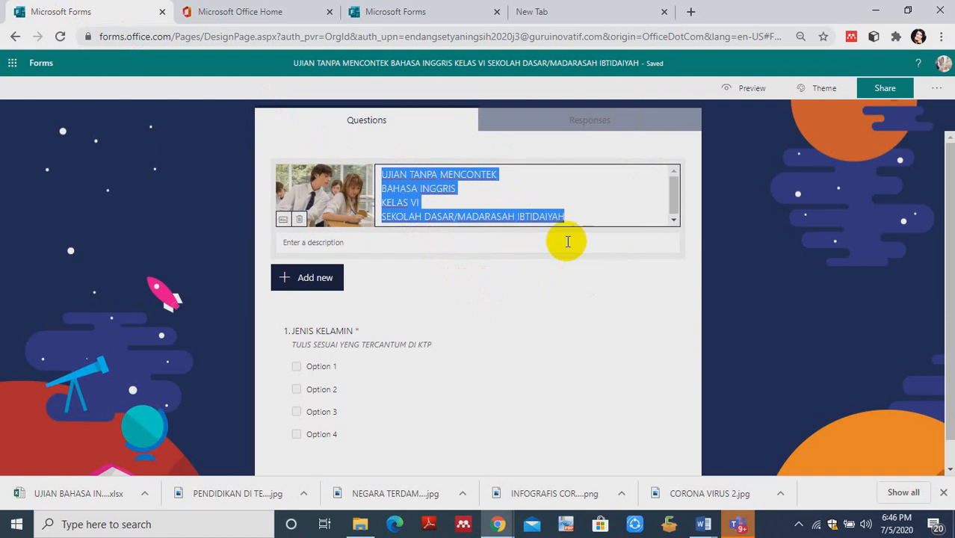
{"action": "left_click", "coordinate": [417, 15]}
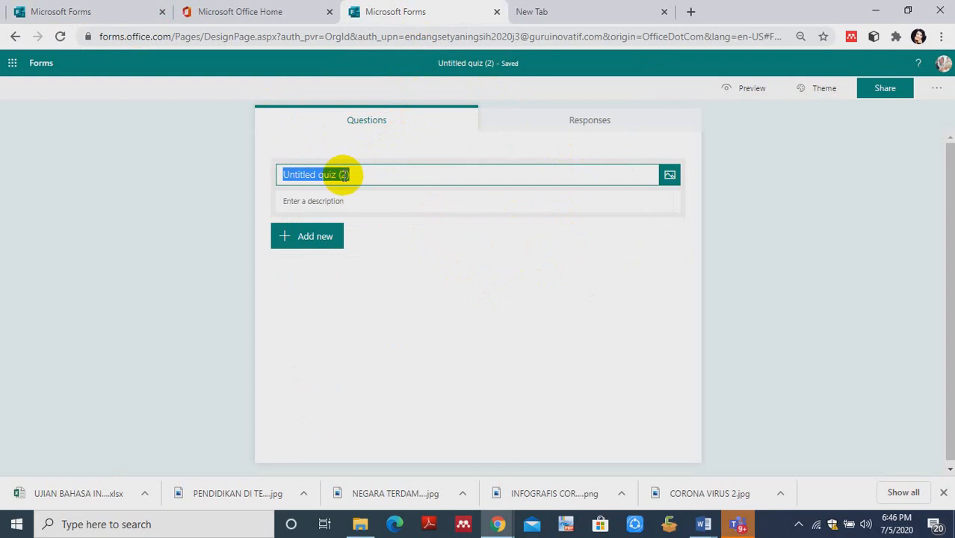
{"action": "type", "text": "UJIAN TANPA MENCONTEK BAHASA INGGRIS KELAS VI SEKOLAH DASAR/MADARASAH IBTIDAIYAH"}
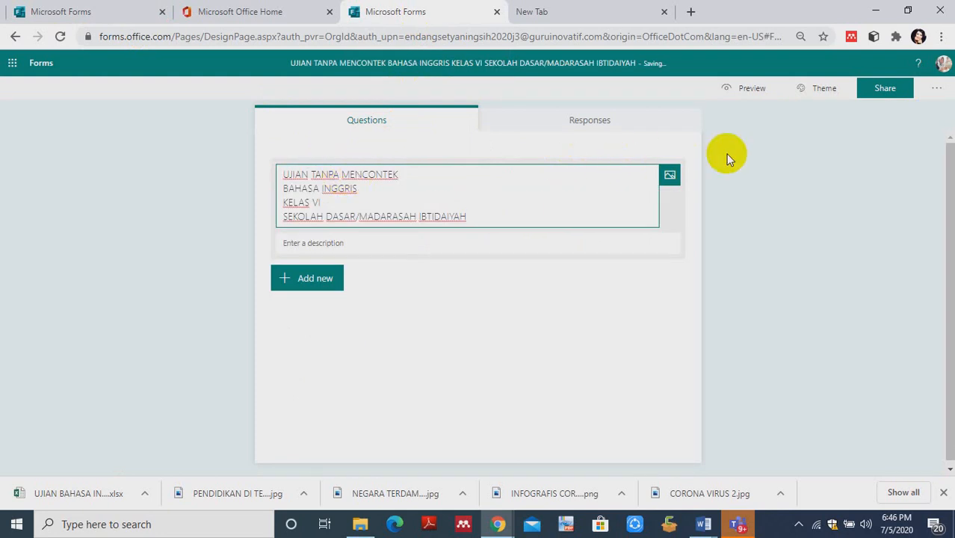
- Search Bing images for "MENCONTEK" and add the 390x250 photo of two students in white shirts beside the new quiz's title
{"action": "left_click", "coordinate": [670, 178]}
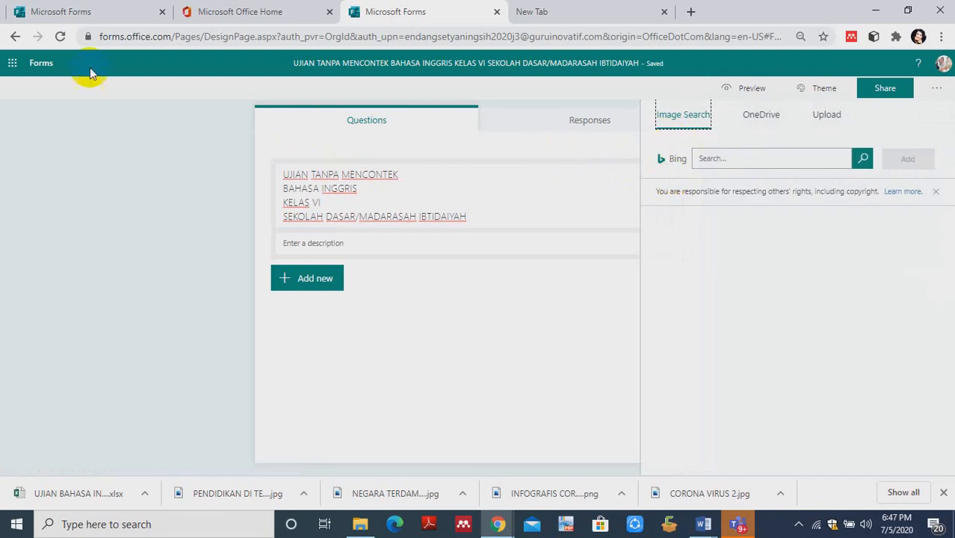
{"action": "left_click", "coordinate": [36, 14]}
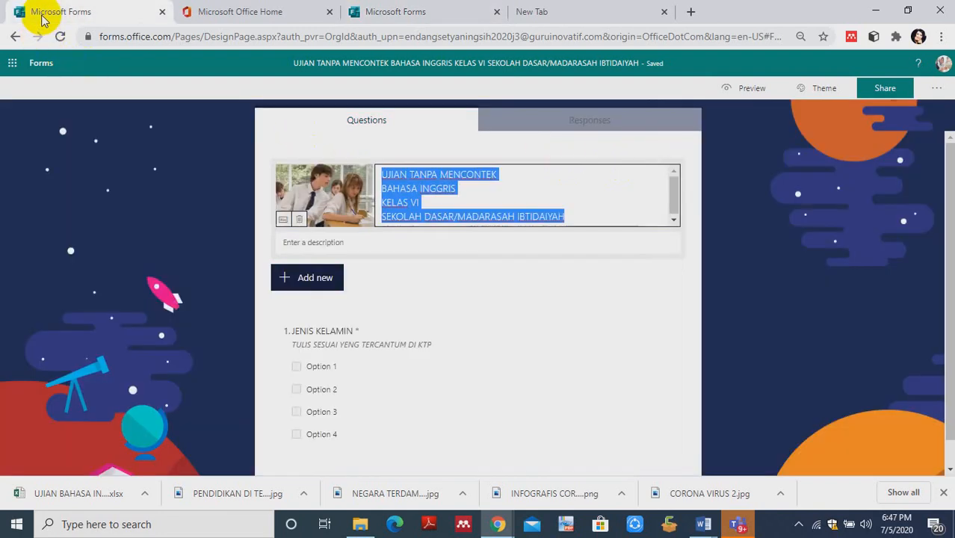
{"action": "mouse_move", "coordinate": [303, 211]}
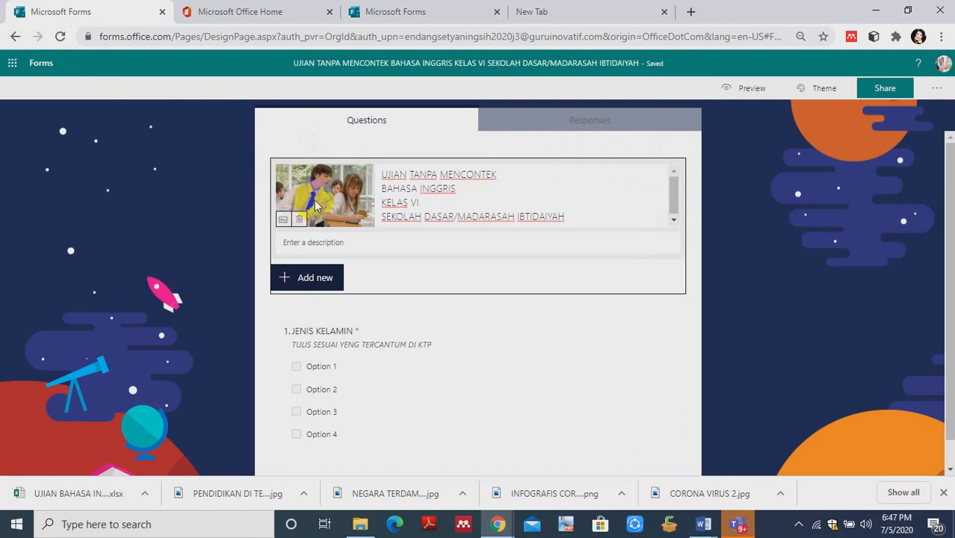
{"action": "left_click", "coordinate": [473, 187]}
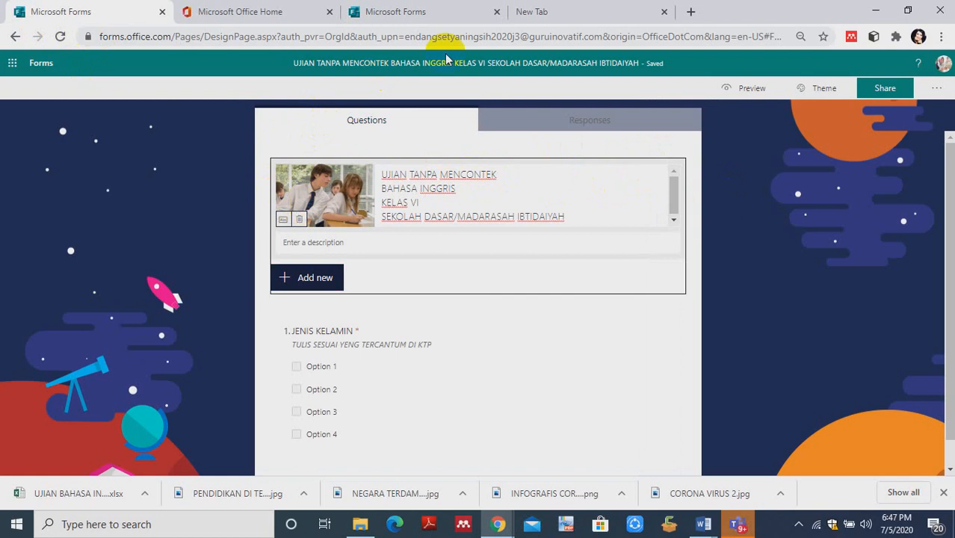
{"action": "left_click", "coordinate": [419, 13]}
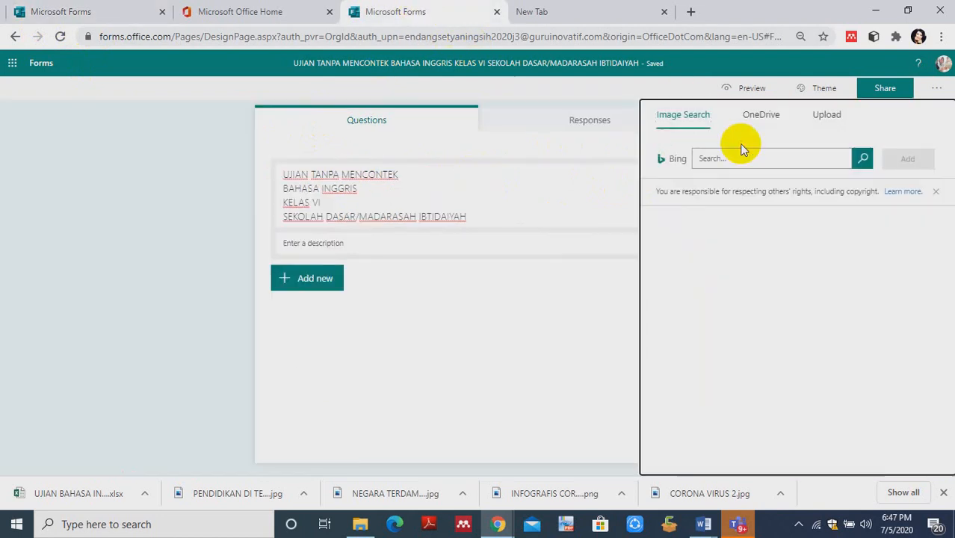
{"action": "left_click", "coordinate": [742, 162]}
{"action": "type", "text": "ME"}
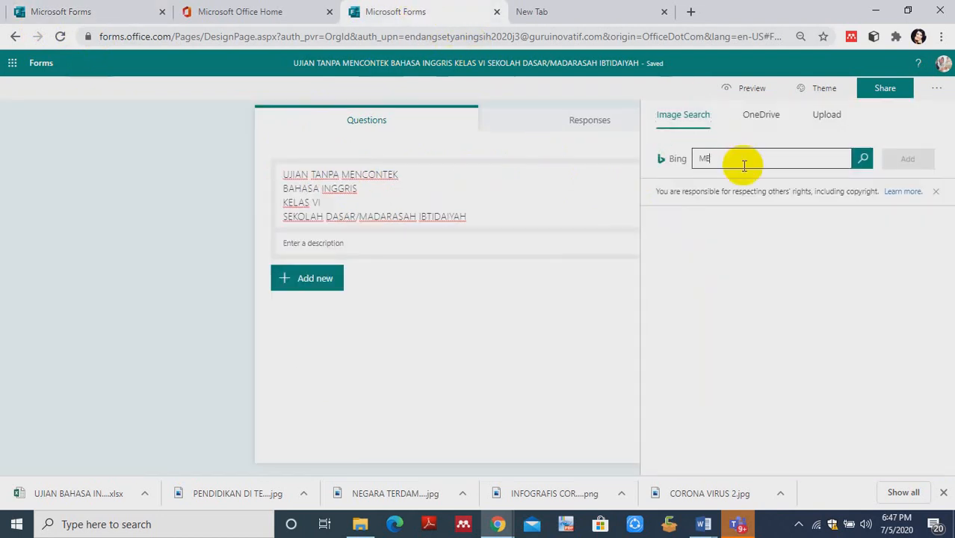
{"action": "type", "text": "NCONTEK"}
{"action": "left_click", "coordinate": [863, 160]}
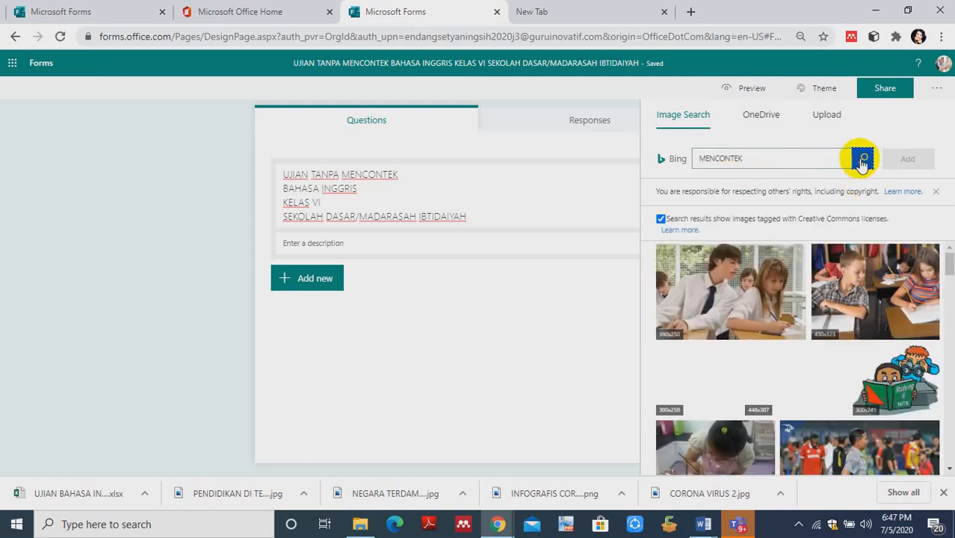
{"action": "left_click", "coordinate": [794, 304]}
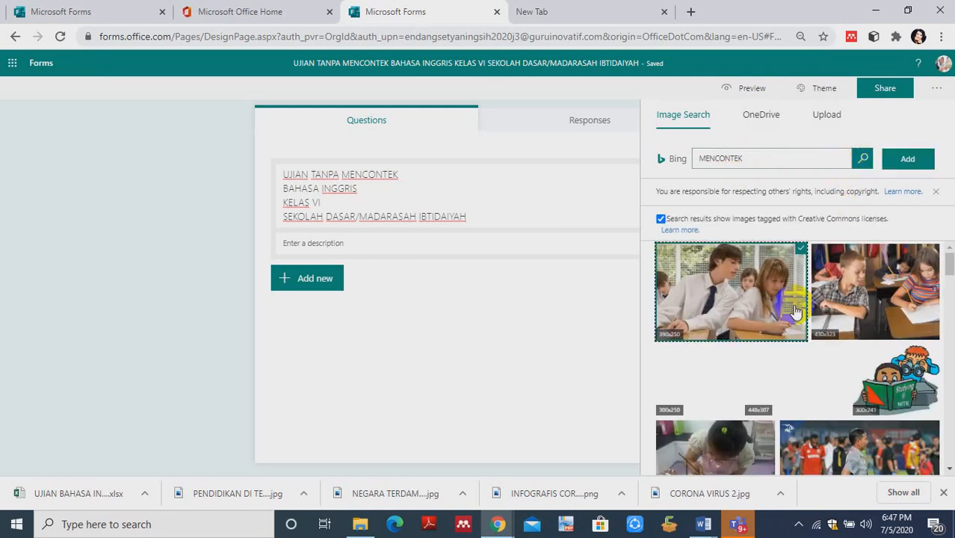
{"action": "left_click", "coordinate": [920, 159]}
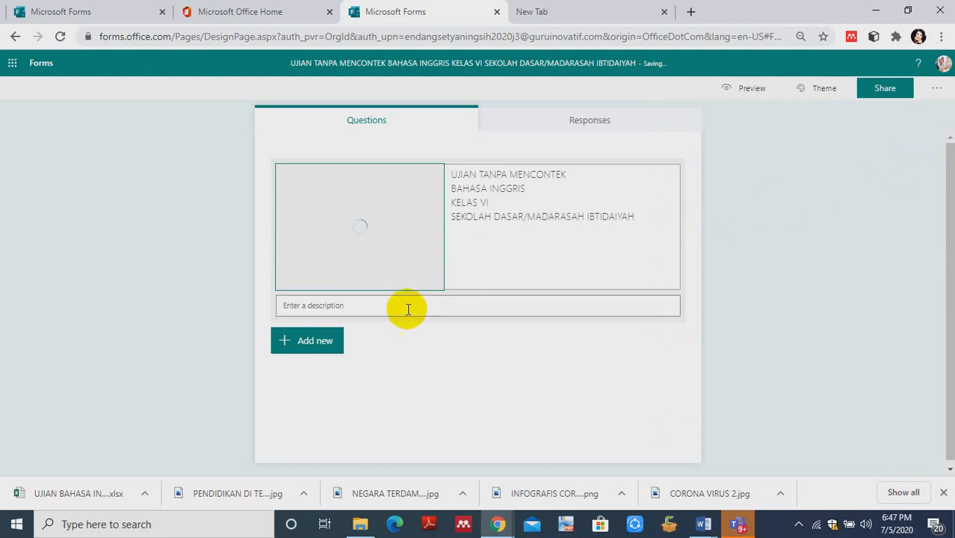
- Fill the new quiz's description with the three PETUNJUK instructions copied from the quiz "UJIAN BAHASA INGGRIS MENYENANGKAN 6 OZ CLASS"
{"action": "left_click", "coordinate": [366, 305]}
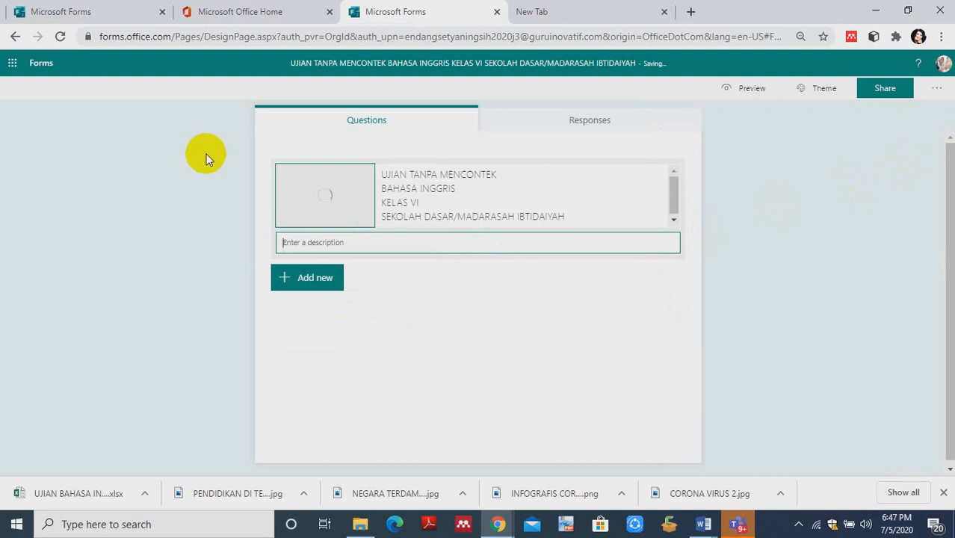
{"action": "left_click", "coordinate": [85, 12]}
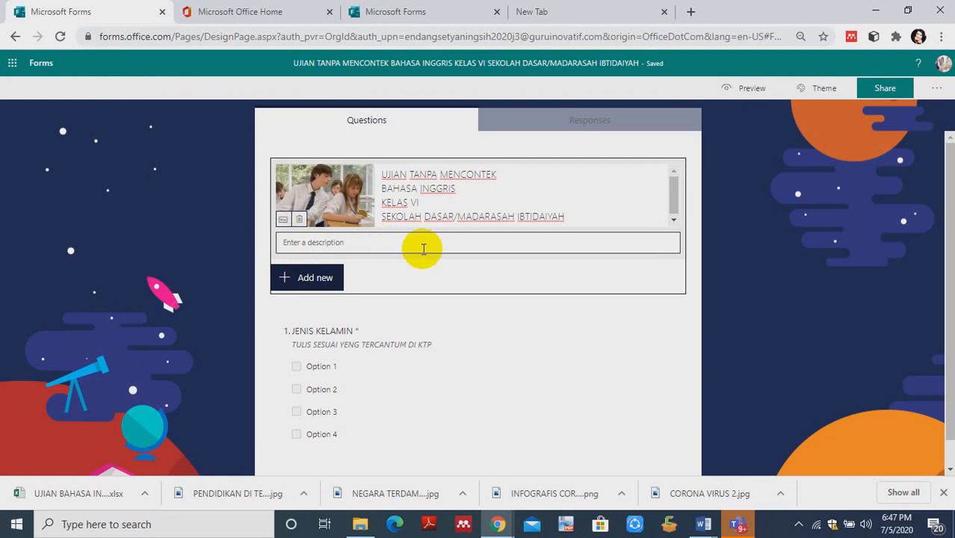
{"action": "left_click", "coordinate": [401, 14]}
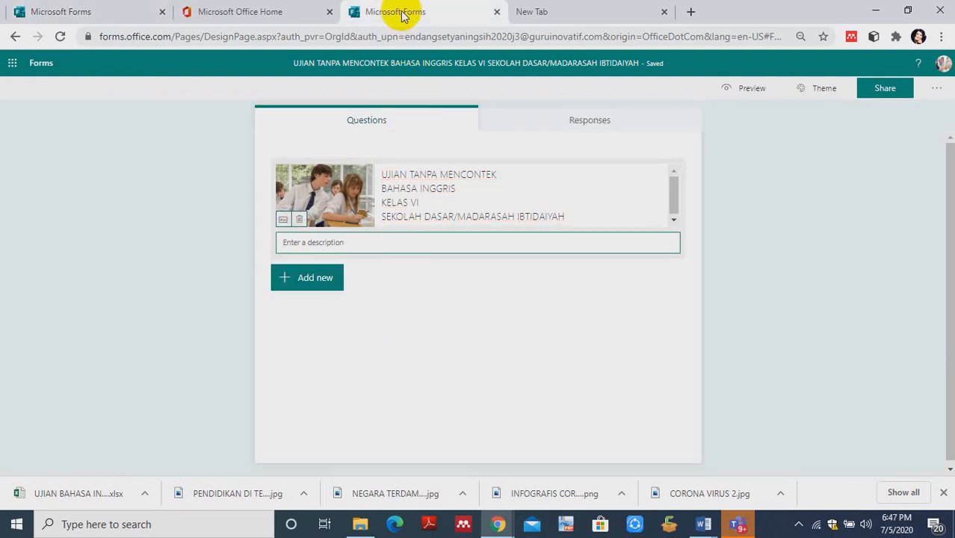
{"action": "left_click", "coordinate": [373, 243]}
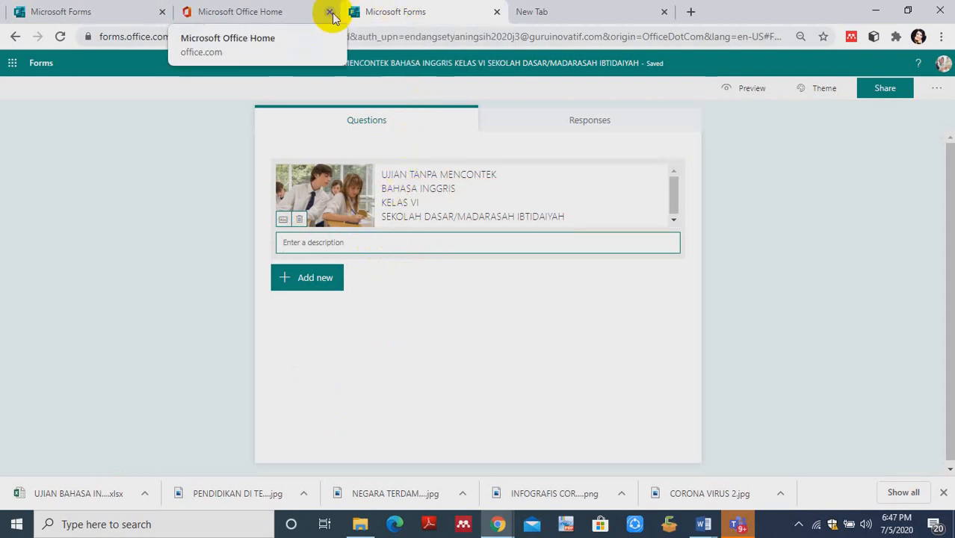
{"action": "left_click", "coordinate": [78, 12]}
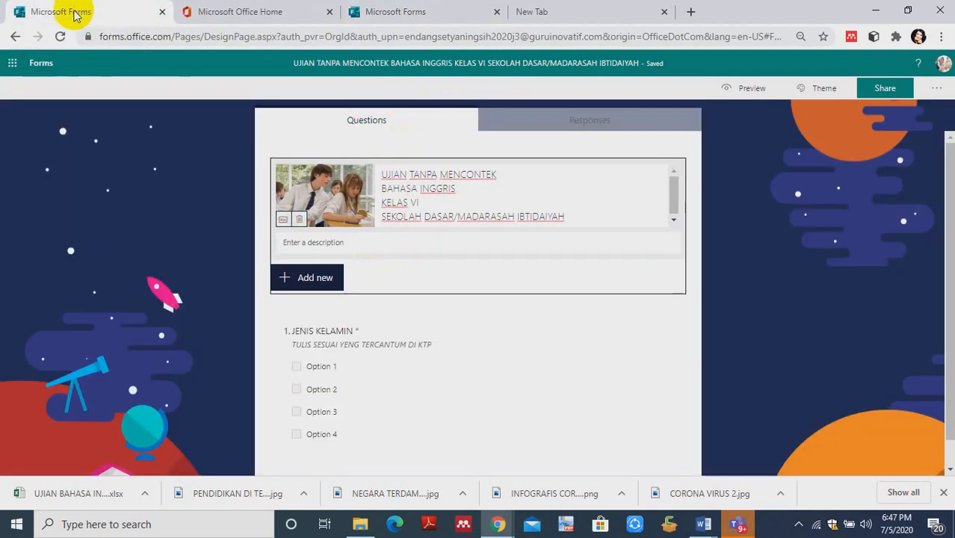
{"action": "left_click", "coordinate": [15, 36]}
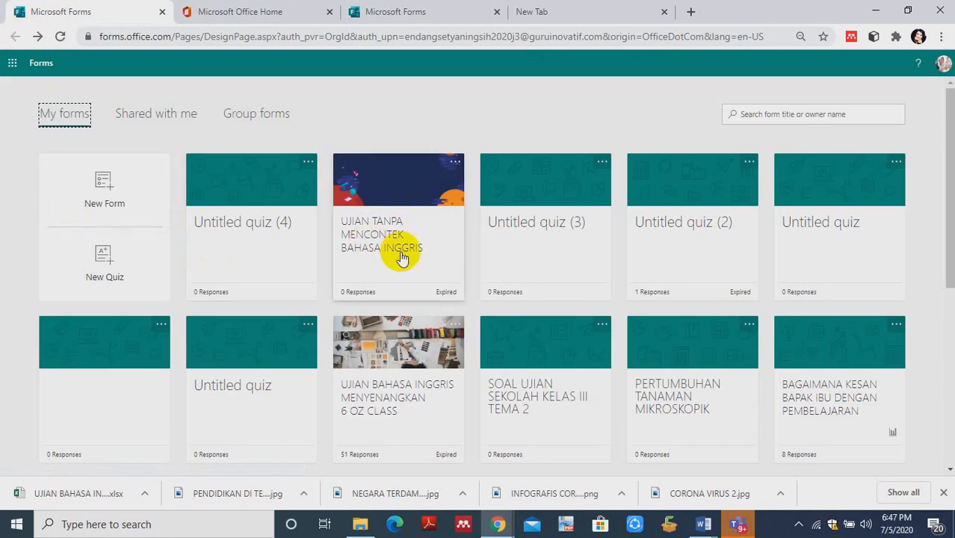
{"action": "left_click", "coordinate": [395, 399]}
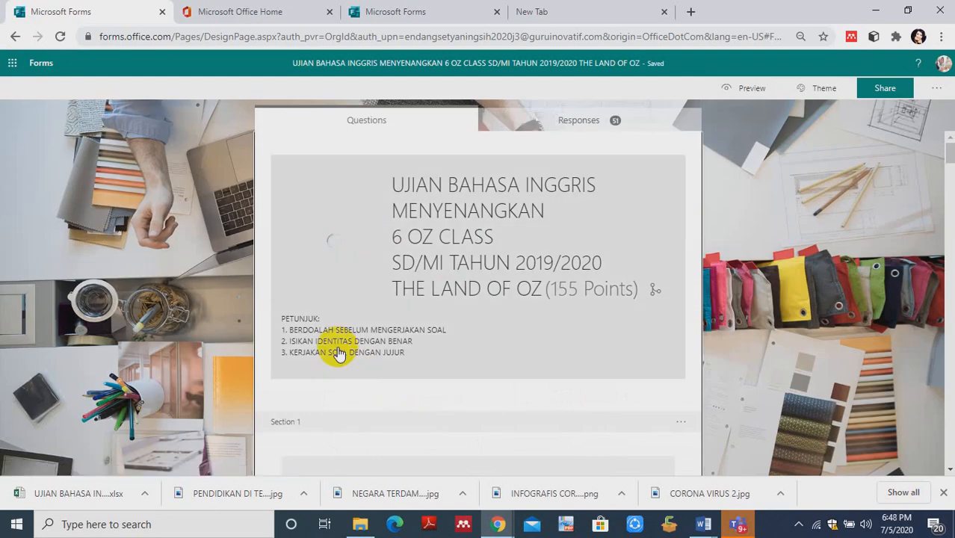
{"action": "left_click", "coordinate": [326, 352]}
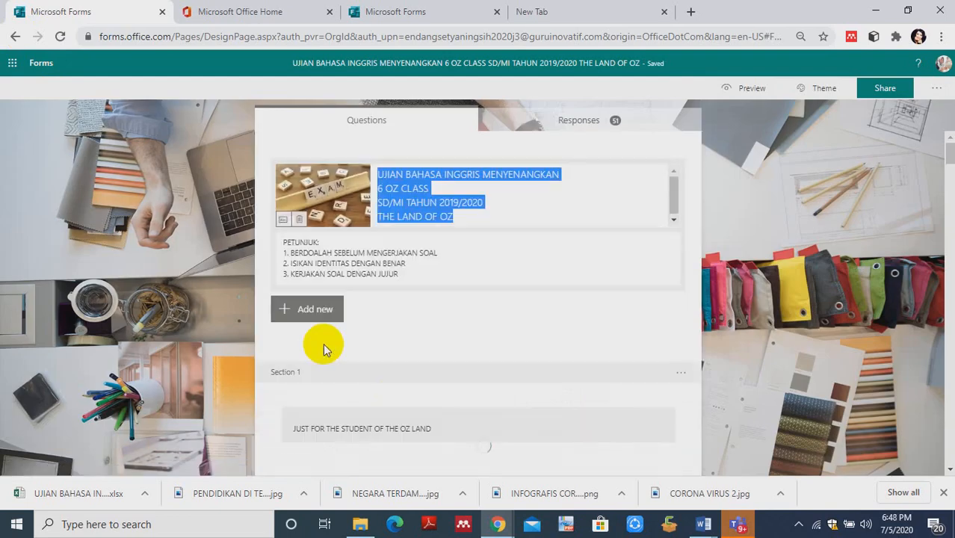
{"action": "left_click", "coordinate": [336, 265]}
{"action": "key", "text": "ctrl+c"}
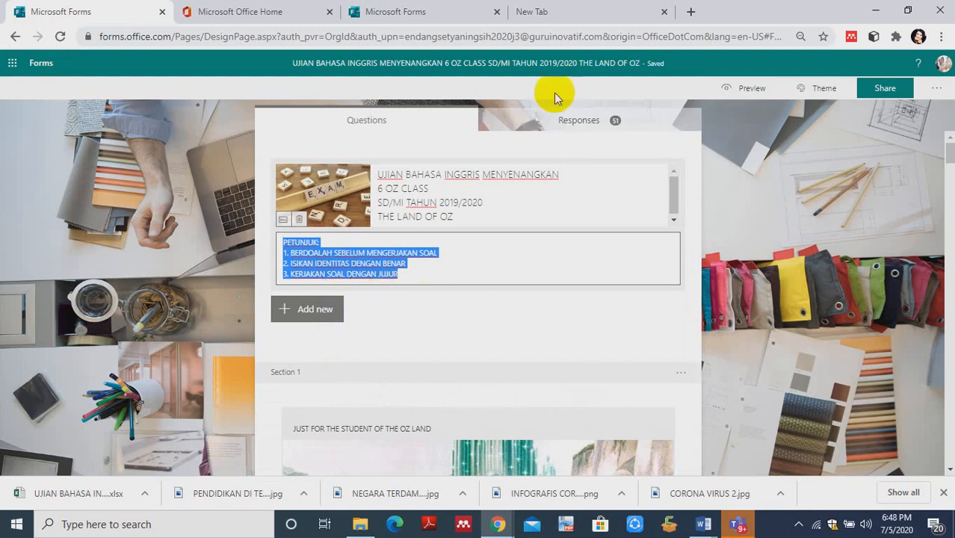
{"action": "left_click", "coordinate": [415, 16]}
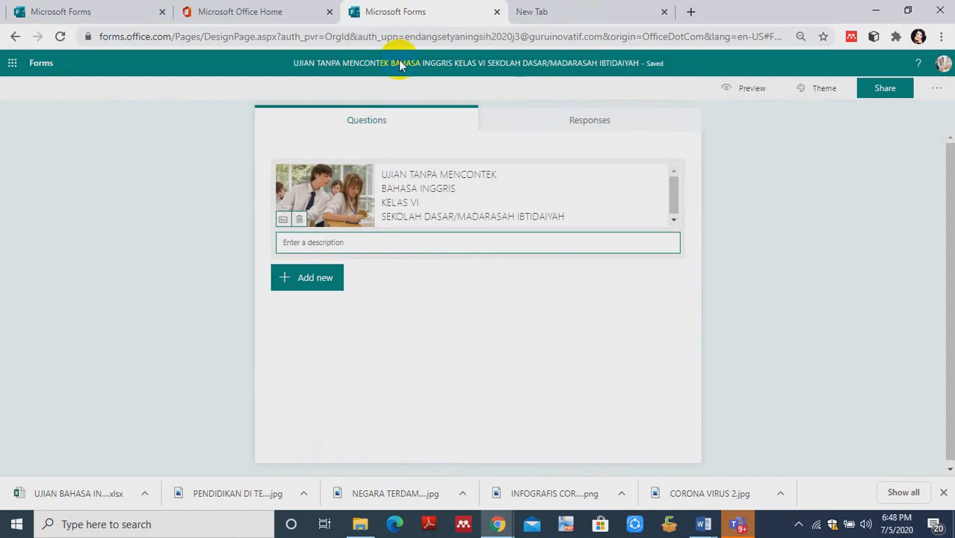
{"action": "left_click", "coordinate": [373, 246]}
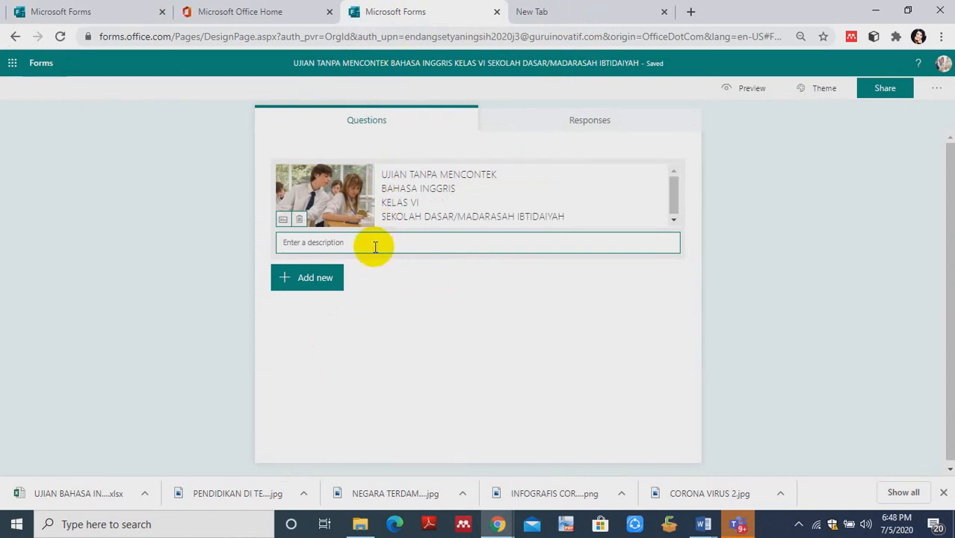
{"action": "key", "text": "ctrl+v"}
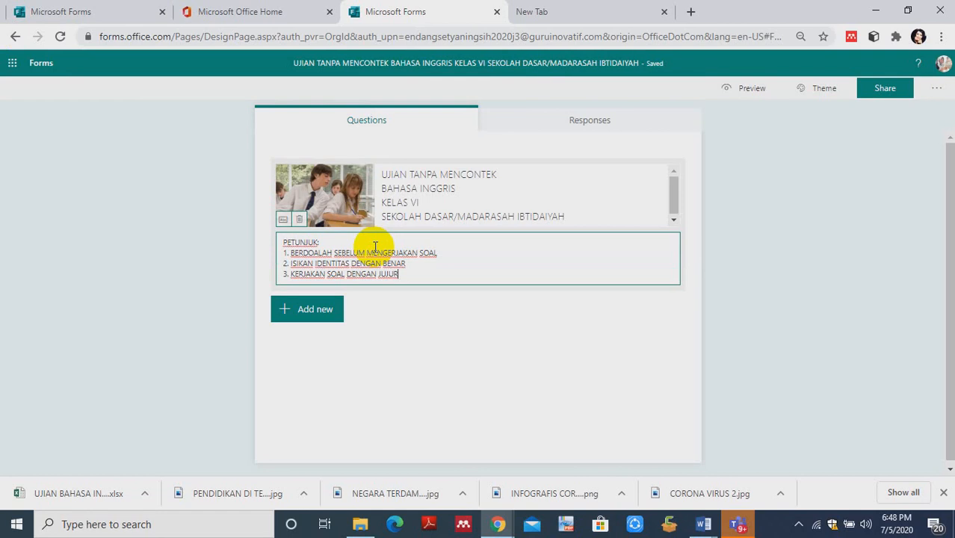
- Add a Choice question below the quiz description and give it a third answer option
{"action": "left_click", "coordinate": [283, 317]}
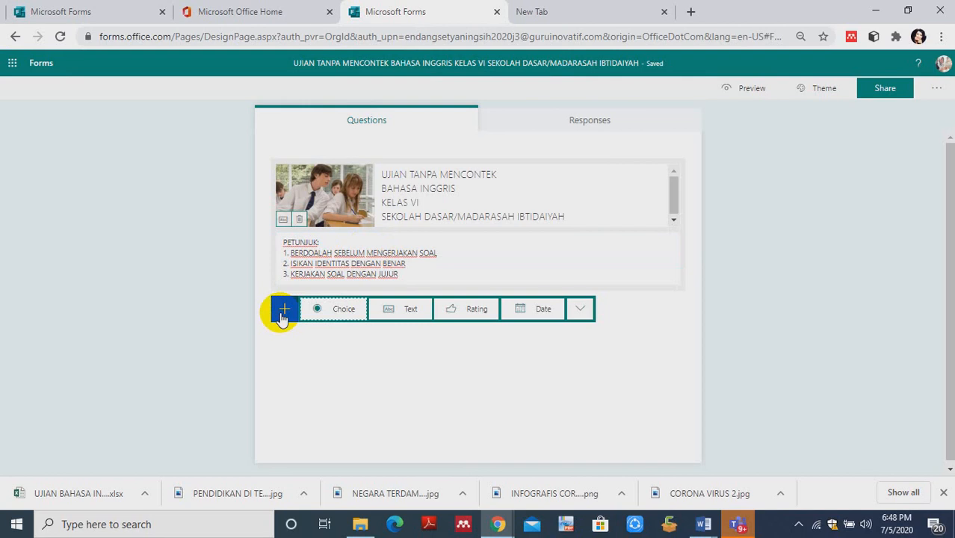
{"action": "left_click", "coordinate": [334, 311]}
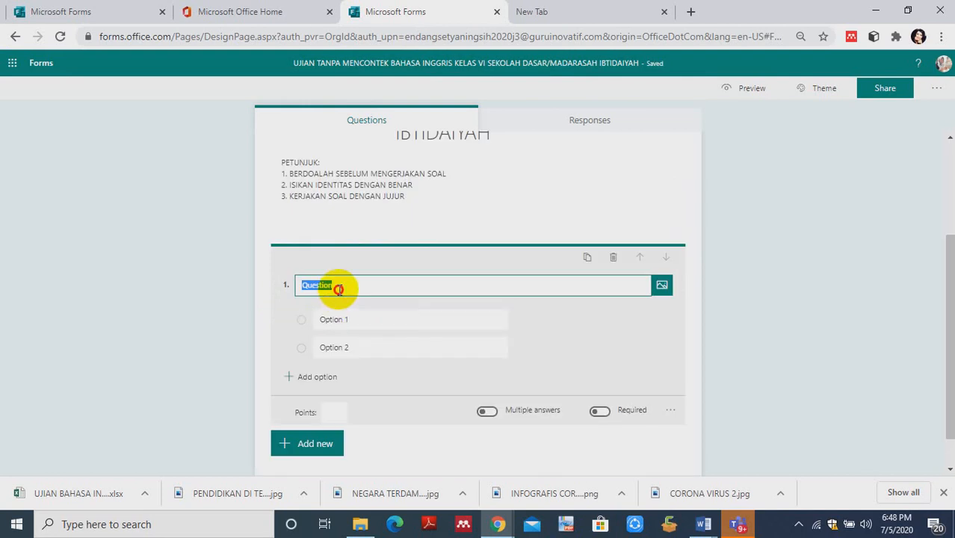
{"action": "left_click_drag", "start_coordinate": [340, 287], "coordinate": [314, 286]}
{"action": "left_click", "coordinate": [317, 288]}
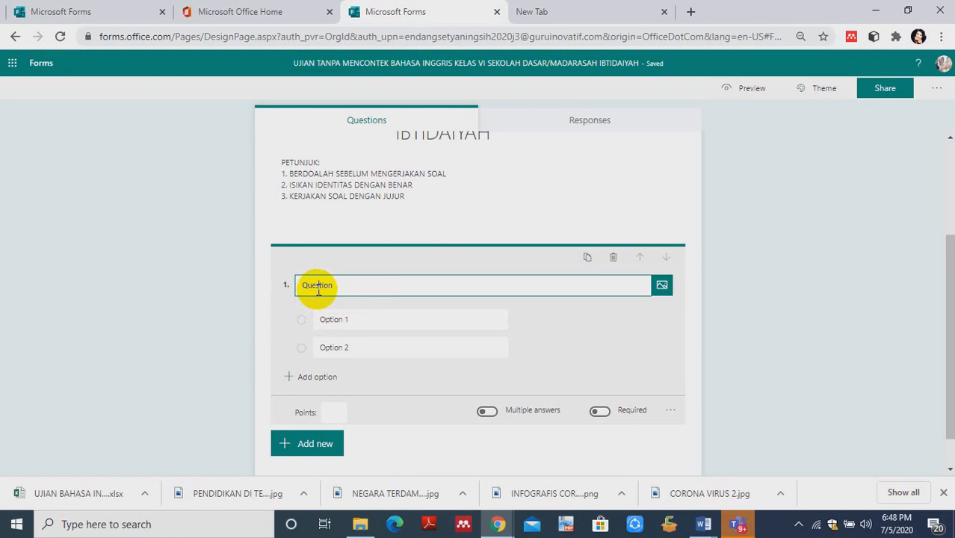
{"action": "left_click", "coordinate": [327, 323]}
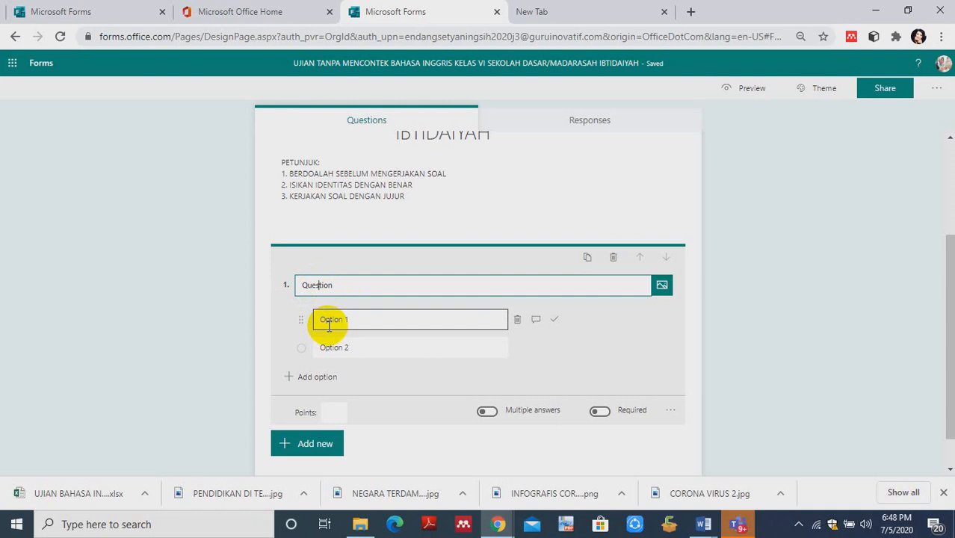
{"action": "left_click", "coordinate": [331, 348]}
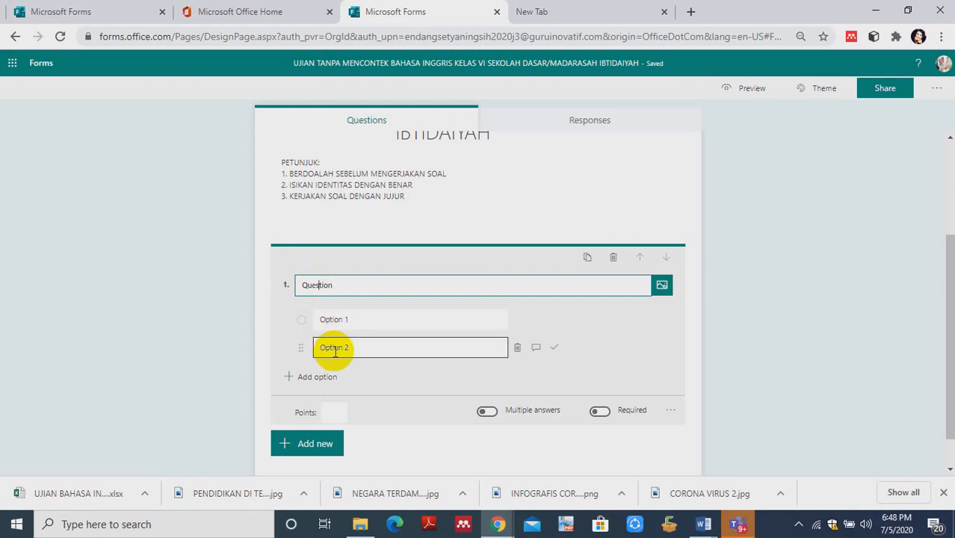
{"action": "left_click", "coordinate": [298, 377]}
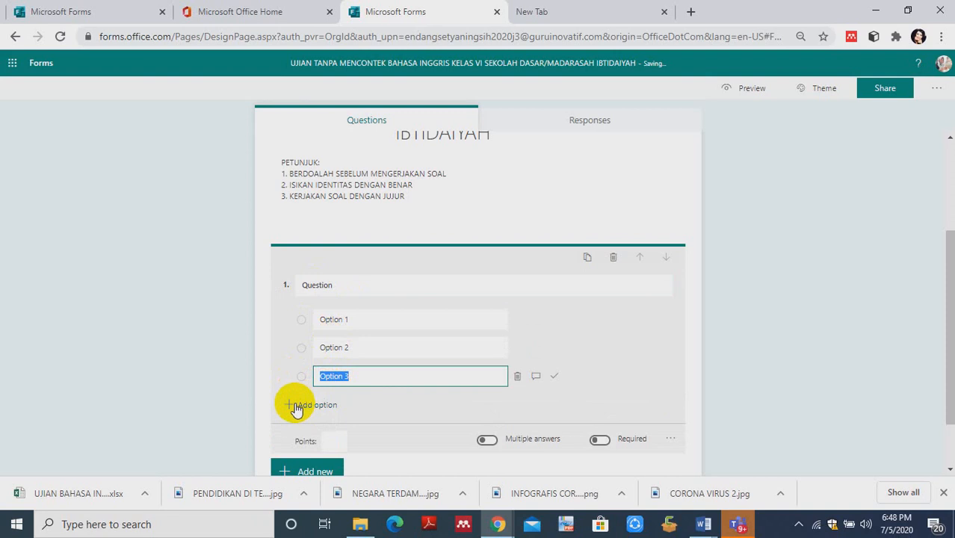
- Add a fourth answer option to the new quiz's Choice question and open its empty points value for editing
{"action": "left_click", "coordinate": [297, 407]}
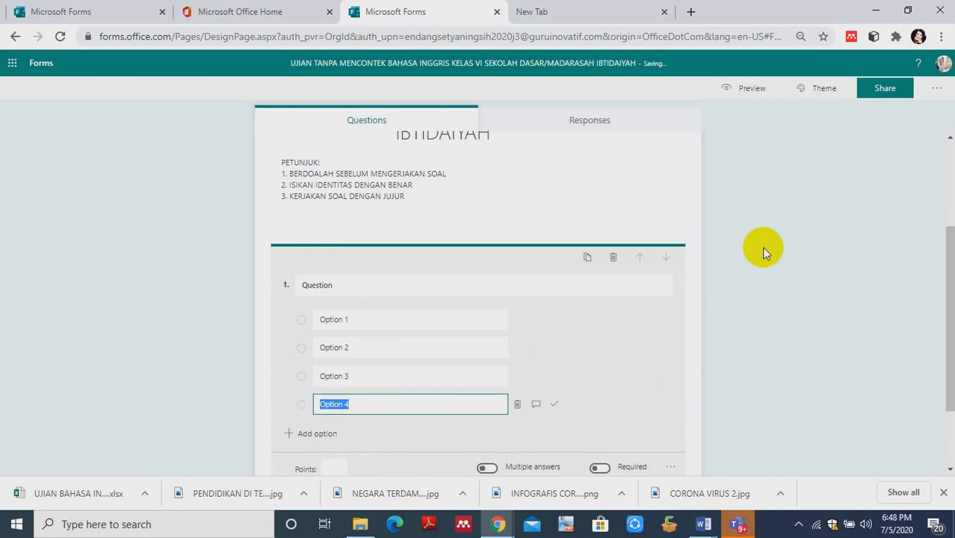
{"action": "left_click_drag", "start_coordinate": [950, 233], "coordinate": [951, 259]}
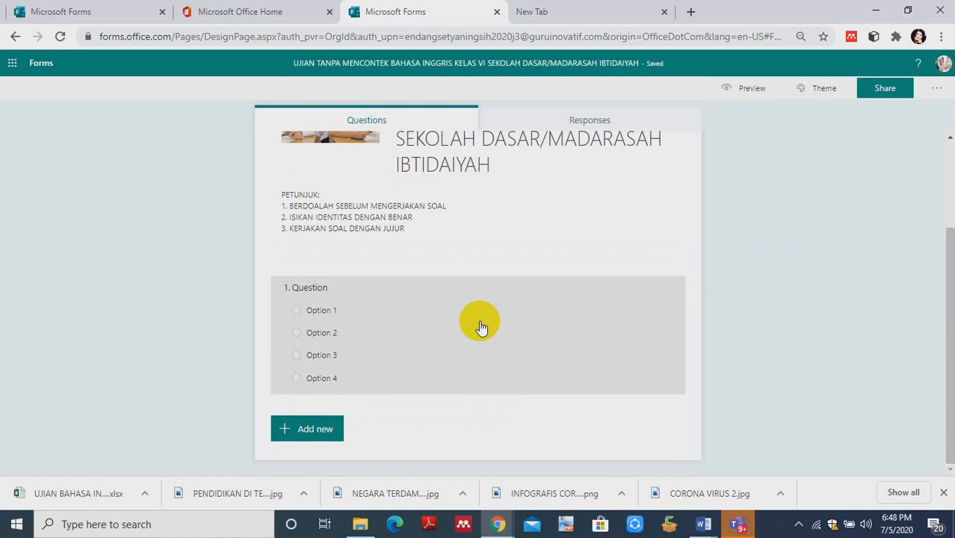
{"action": "left_click", "coordinate": [335, 307]}
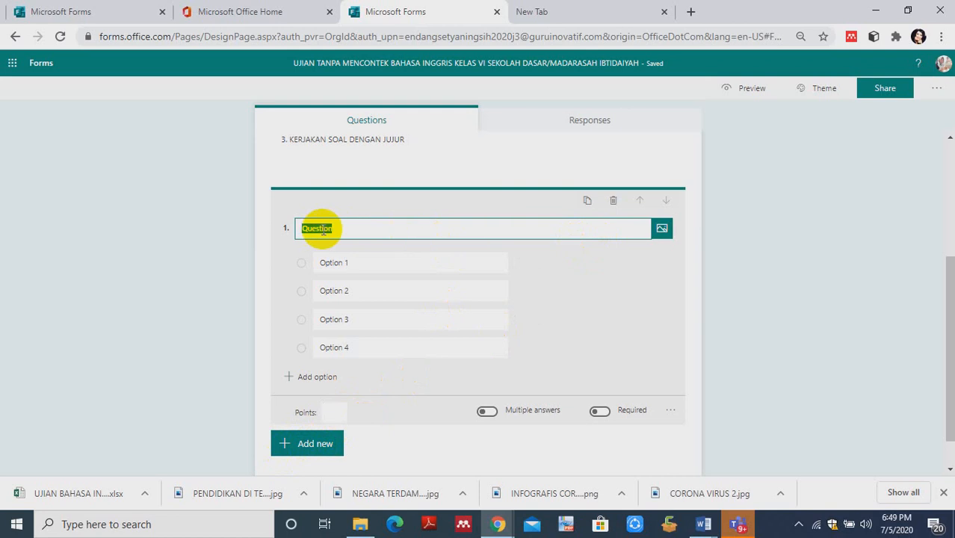
{"action": "left_click", "coordinate": [332, 411]}
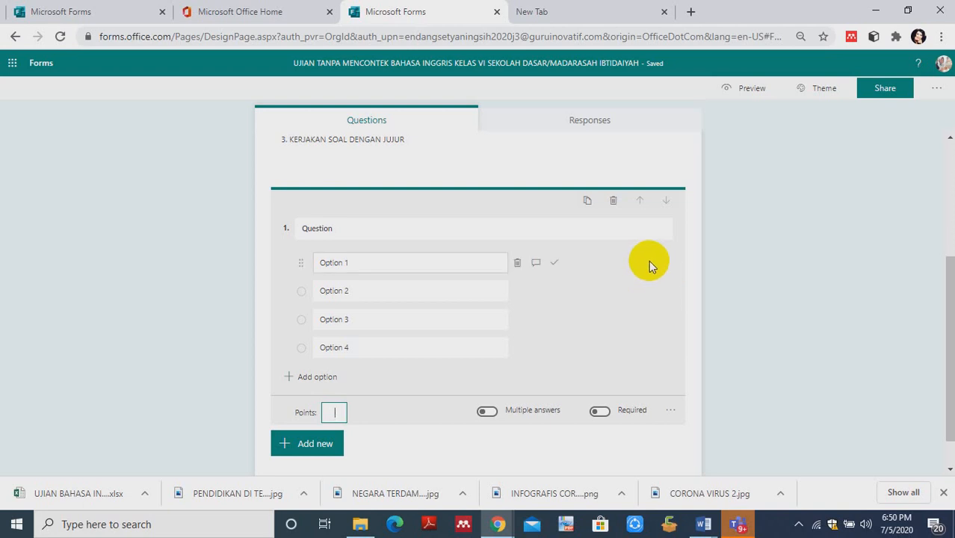
- Fill the new question's text with "What job are described in the pictures besides?" copied from question 5 of the existing OZ CLASS quiz
{"action": "left_click", "coordinate": [88, 14]}
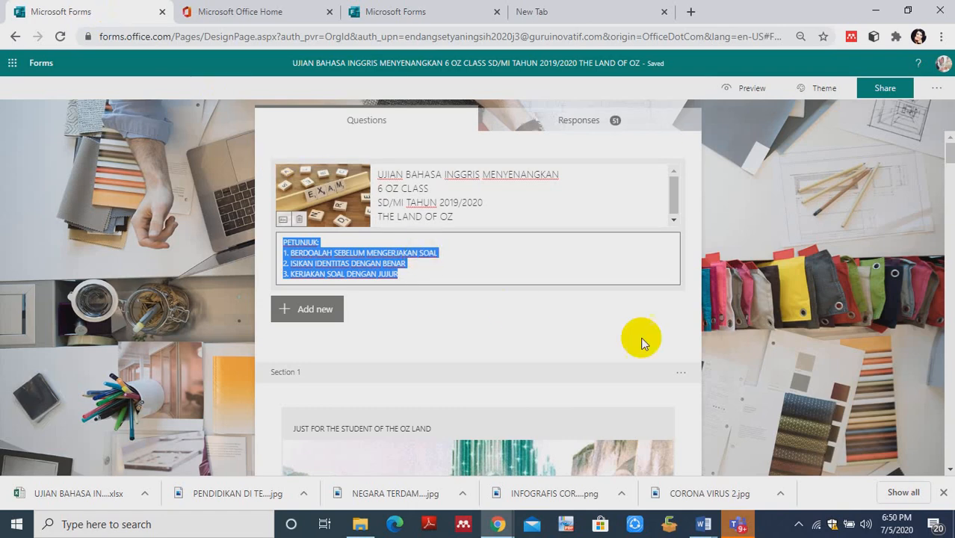
{"action": "scroll", "coordinate": [946, 164], "scroll_direction": "down", "scroll_amount": 7}
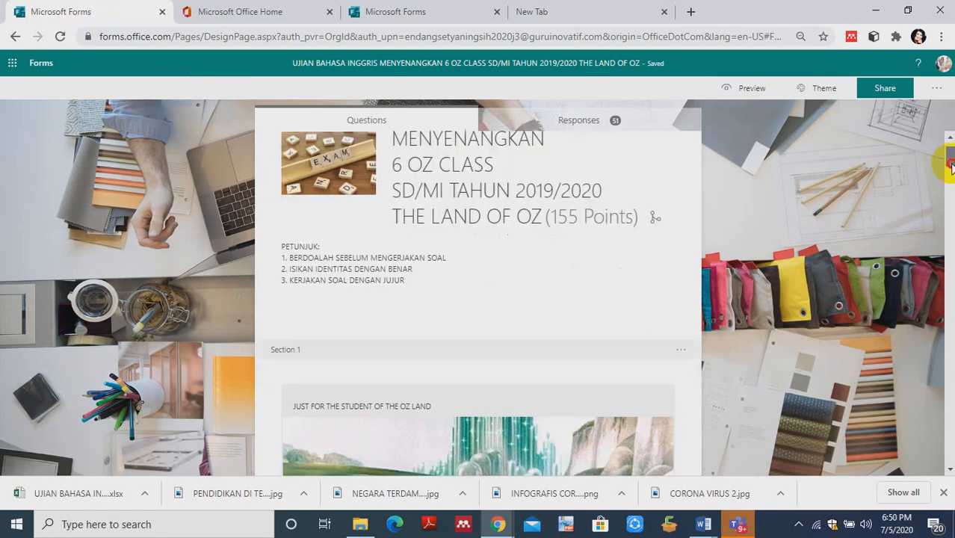
{"action": "scroll", "coordinate": [478, 299], "scroll_direction": "down", "scroll_amount": 10}
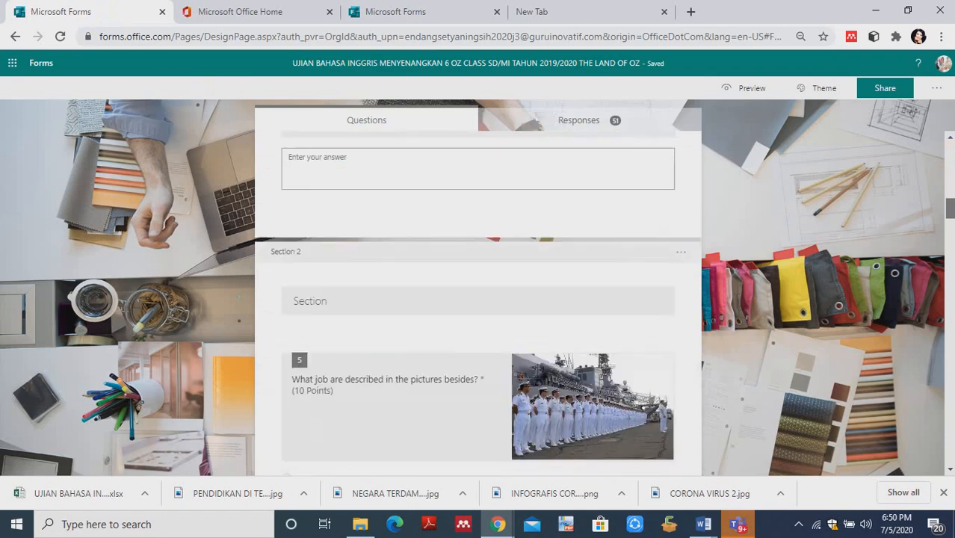
{"action": "scroll", "coordinate": [478, 299], "scroll_direction": "down", "scroll_amount": 1}
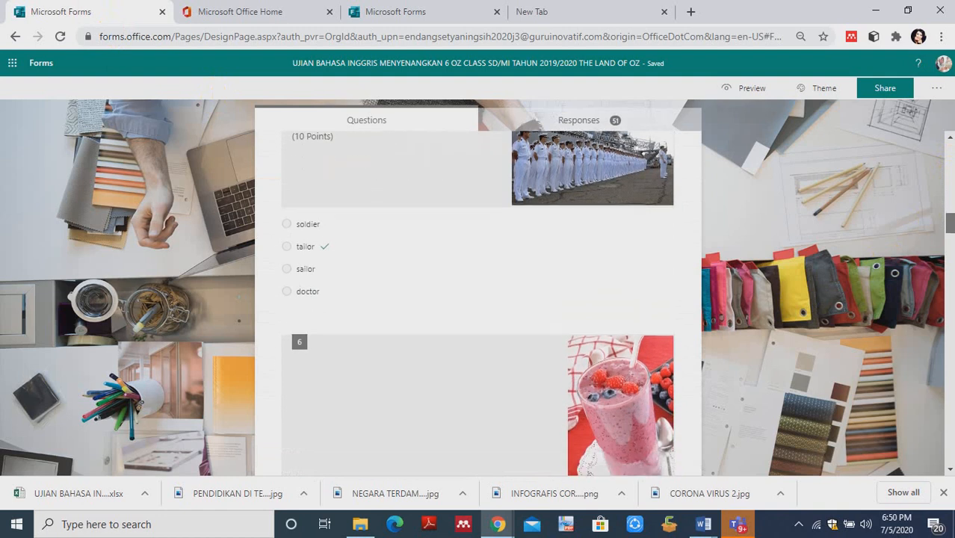
{"action": "scroll", "coordinate": [479, 299], "scroll_direction": "up", "scroll_amount": 2}
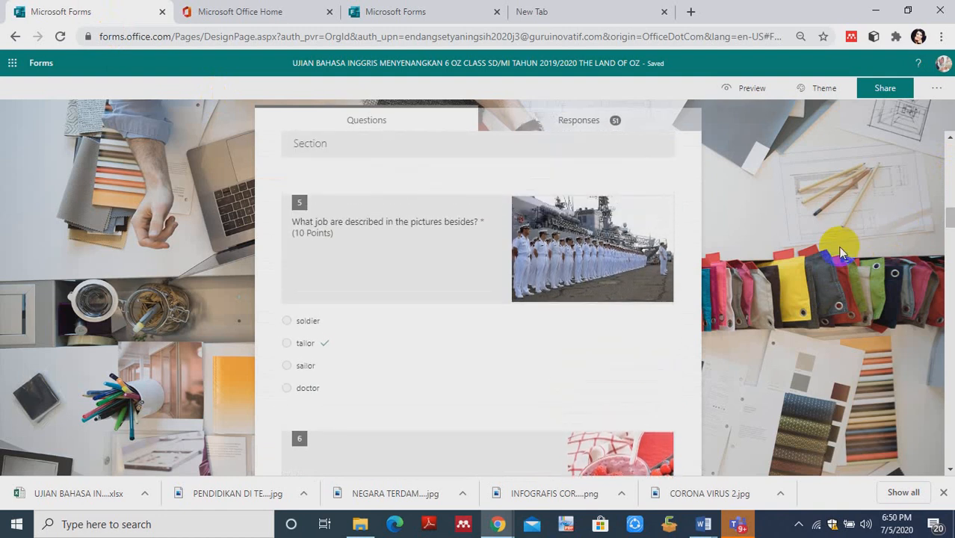
{"action": "left_click", "coordinate": [569, 355]}
{"action": "key", "text": "ctrl+c"}
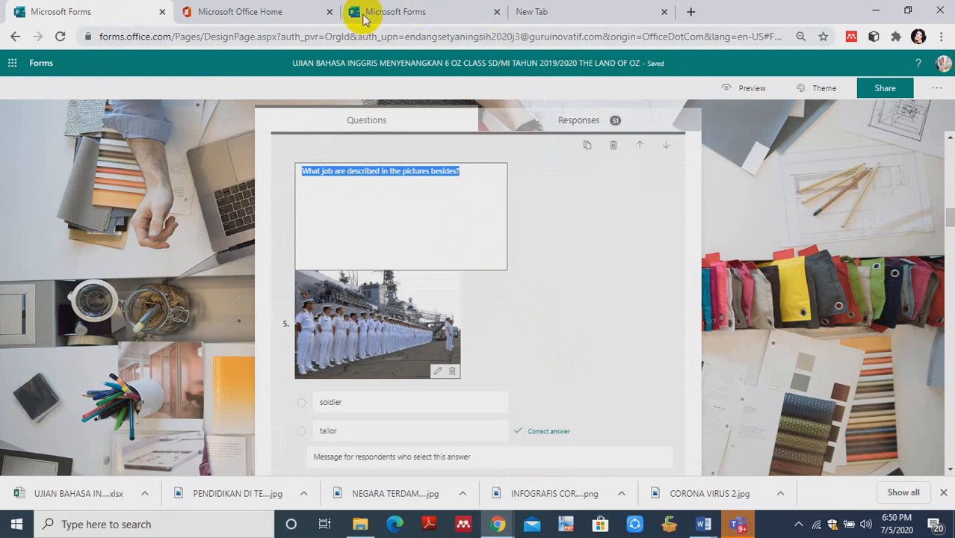
{"action": "left_click", "coordinate": [390, 15]}
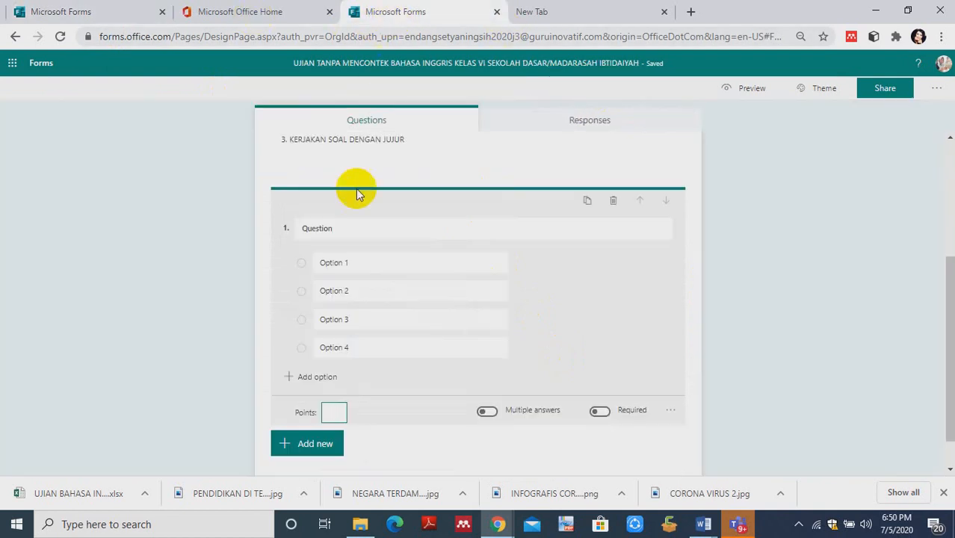
{"action": "left_click", "coordinate": [351, 226]}
{"action": "key", "text": "ctrl+v"}
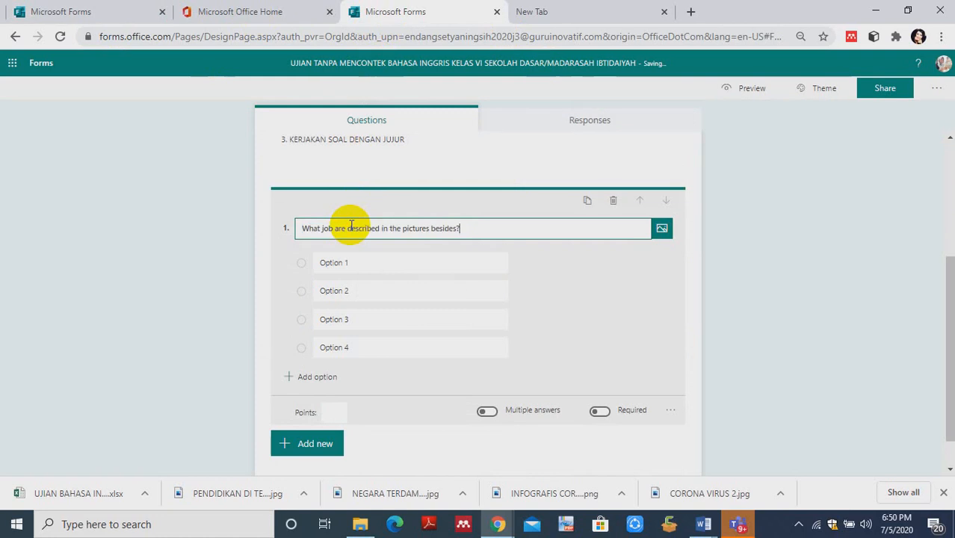
- Select the new question's first answer option for replacement and the "soldier" answer in question 5 of the existing quiz for copying
{"action": "left_click", "coordinate": [344, 261]}
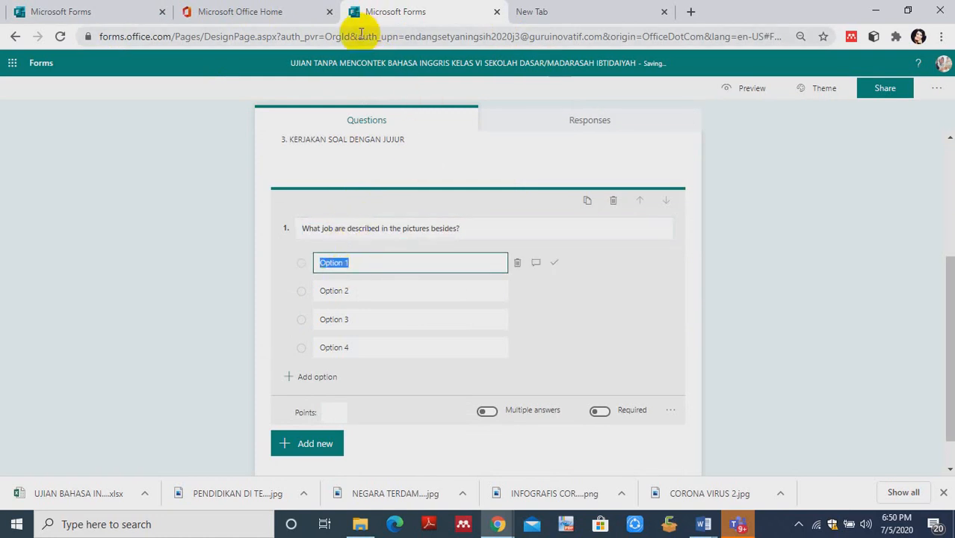
{"action": "left_click", "coordinate": [102, 12]}
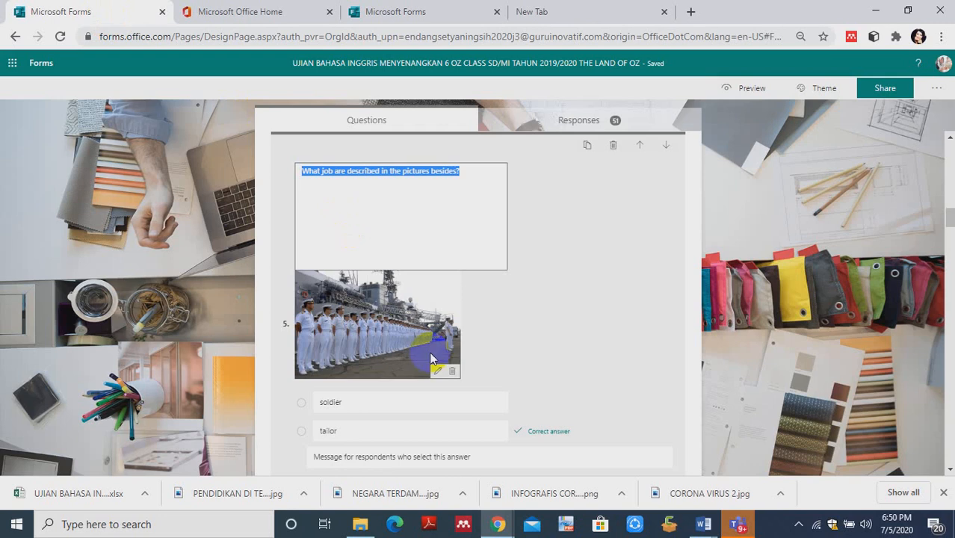
{"action": "left_click", "coordinate": [343, 403]}
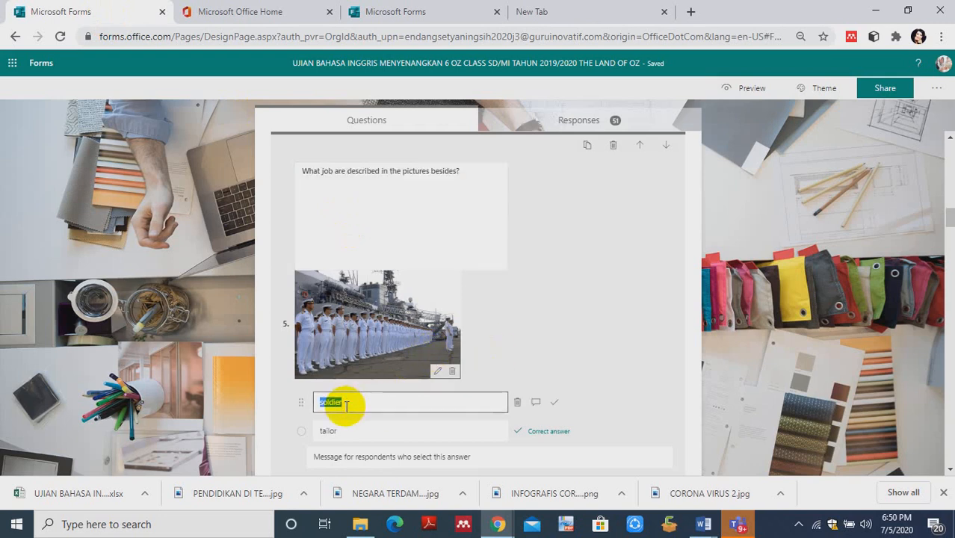
{"action": "key", "text": "ctrl+v"}
{"action": "key", "text": "ctrl+v"}
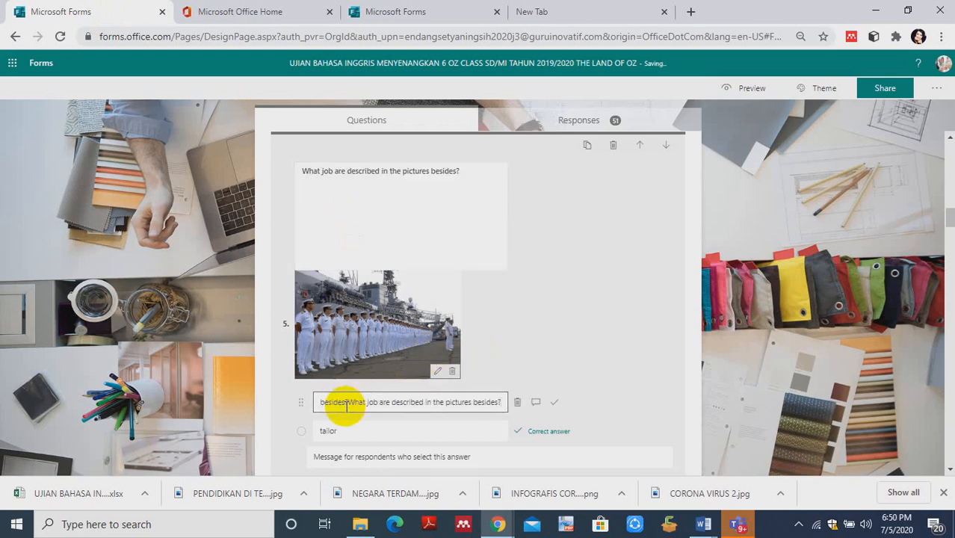
{"action": "key", "text": "BackSpace"}
{"action": "key", "text": "BackSpace"}
{"action": "key", "text": "BackSpace"}
{"action": "key", "text": "BackSpace"}
{"action": "key", "text": "BackSpace"}
{"action": "key", "text": "BackSpace"}
{"action": "key", "text": "BackSpace"}
{"action": "key", "text": "BackSpace"}
{"action": "key", "text": "BackSpace"}
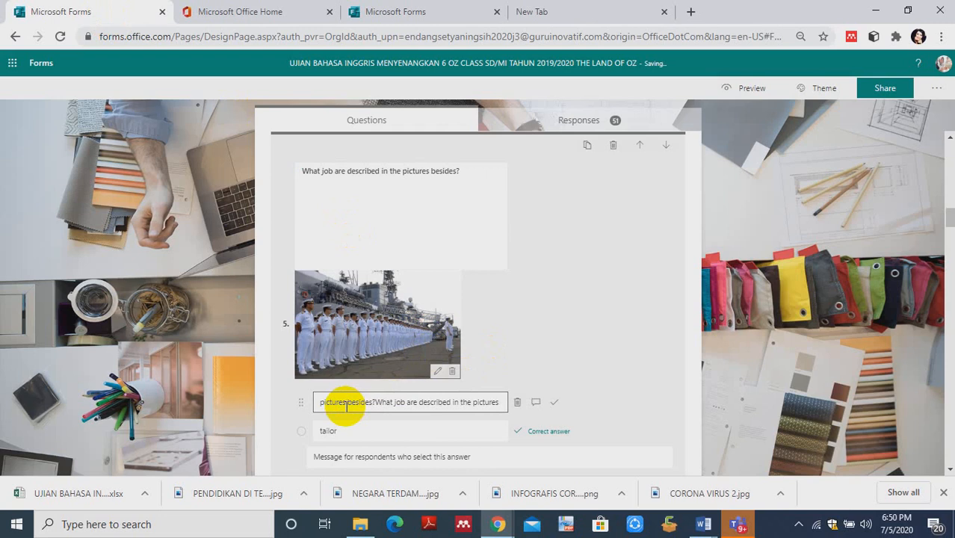
{"action": "key", "text": "BackSpace"}
{"action": "key", "text": "BackSpace"}
{"action": "key", "text": "BackSpace"}
{"action": "key", "text": "BackSpace"}
{"action": "key", "text": "BackSpace"}
{"action": "key", "text": "BackSpace"}
{"action": "key", "text": "BackSpace"}
{"action": "key", "text": "BackSpace"}
{"action": "key", "text": "BackSpace"}
{"action": "key", "text": "BackSpace"}
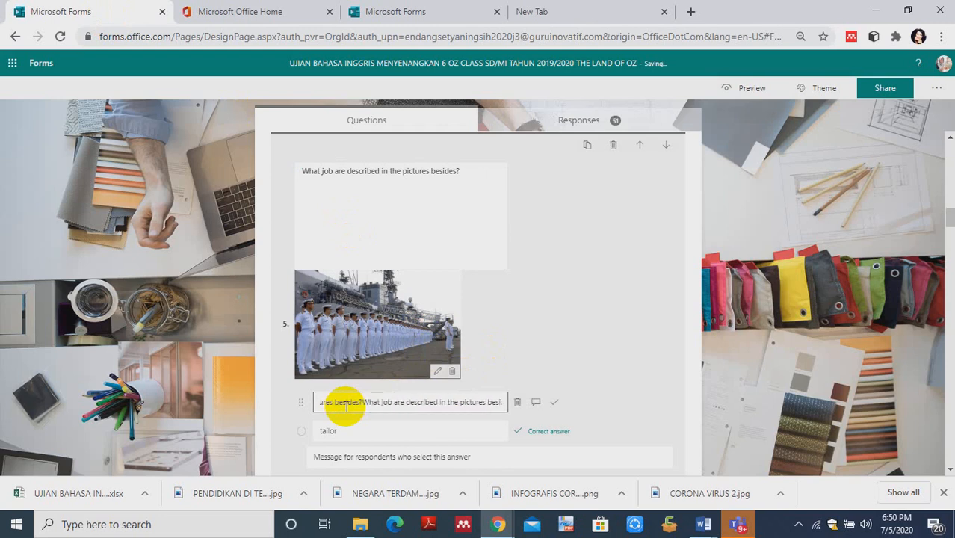
{"action": "key", "text": "BackSpace"}
{"action": "key", "text": "BackSpace"}
{"action": "key", "text": "BackSpace"}
{"action": "key", "text": "BackSpace"}
{"action": "key", "text": "BackSpace"}
{"action": "key", "text": "BackSpace"}
{"action": "key", "text": "BackSpace"}
{"action": "key", "text": "BackSpace"}
{"action": "key", "text": "BackSpace"}
{"action": "key", "text": "BackSpace"}
{"action": "key", "text": "BackSpace"}
{"action": "key", "text": "BackSpace"}
{"action": "key", "text": "BackSpace"}
{"action": "key", "text": "BackSpace"}
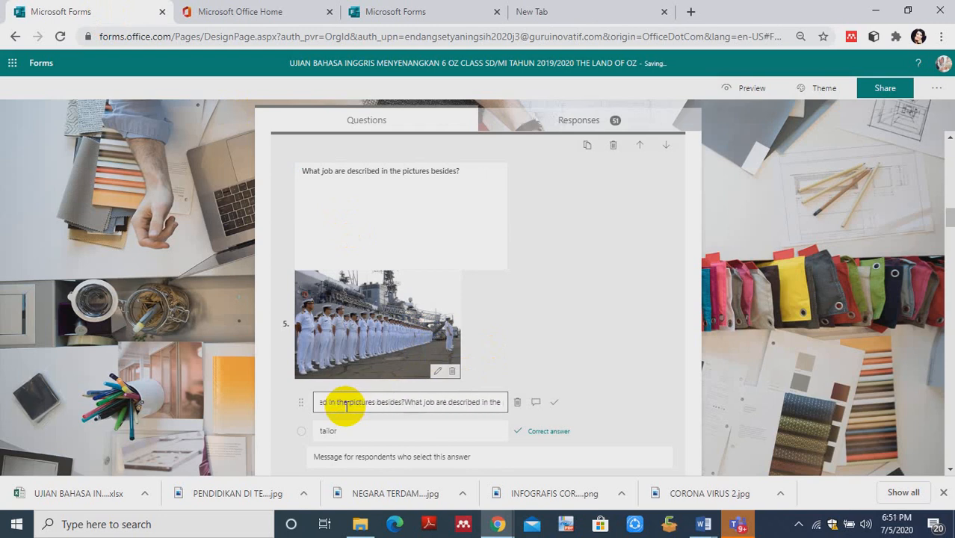
{"action": "type", "text": "escribed in the picture"}
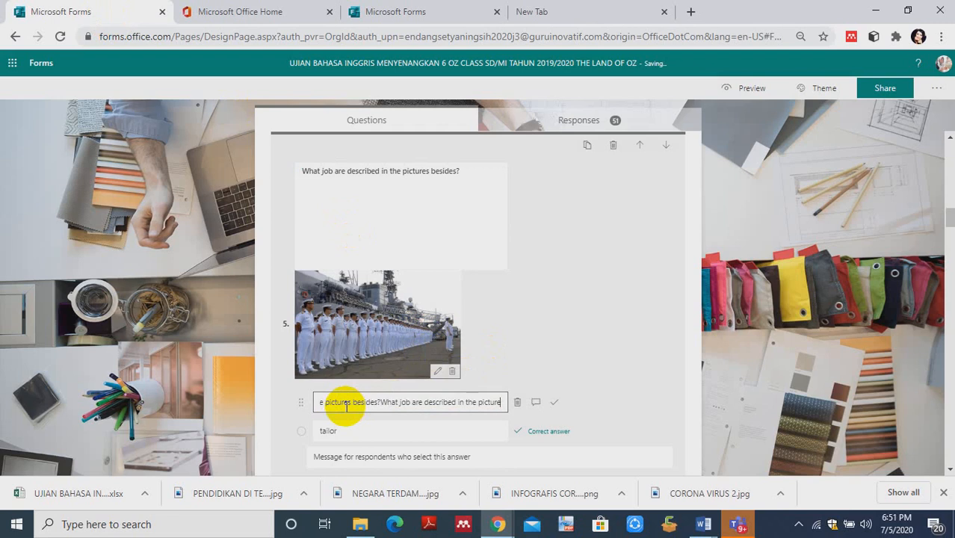
{"action": "double_click", "coordinate": [347, 435]}
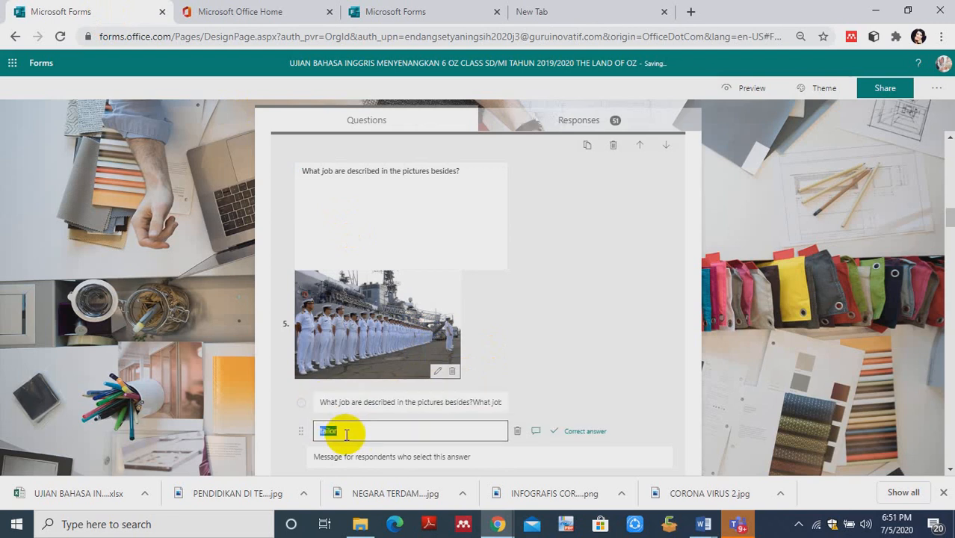
- Replace the text of the first answer in the existing quiz's question 5 with "SOLDIER"
{"action": "triple_click", "coordinate": [343, 403]}
{"action": "key", "text": "BackSpace"}
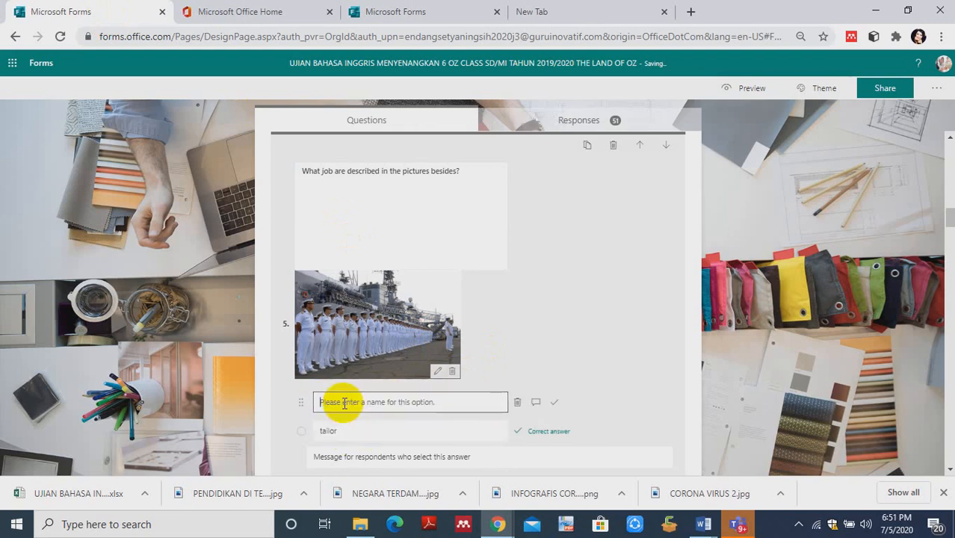
{"action": "type", "text": "S"}
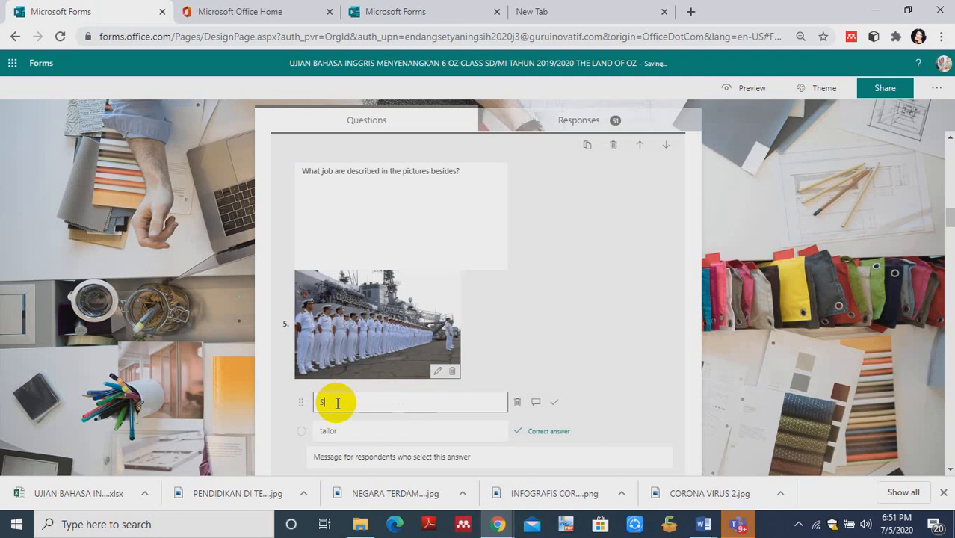
{"action": "type", "text": "OLDIER"}
- Copy the answer "SOLDIER" from the existing quiz's question 5 into the first option of the new quiz's question
{"action": "left_click", "coordinate": [620, 357]}
{"action": "double_click", "coordinate": [347, 405]}
{"action": "key", "text": "ctrl+c"}
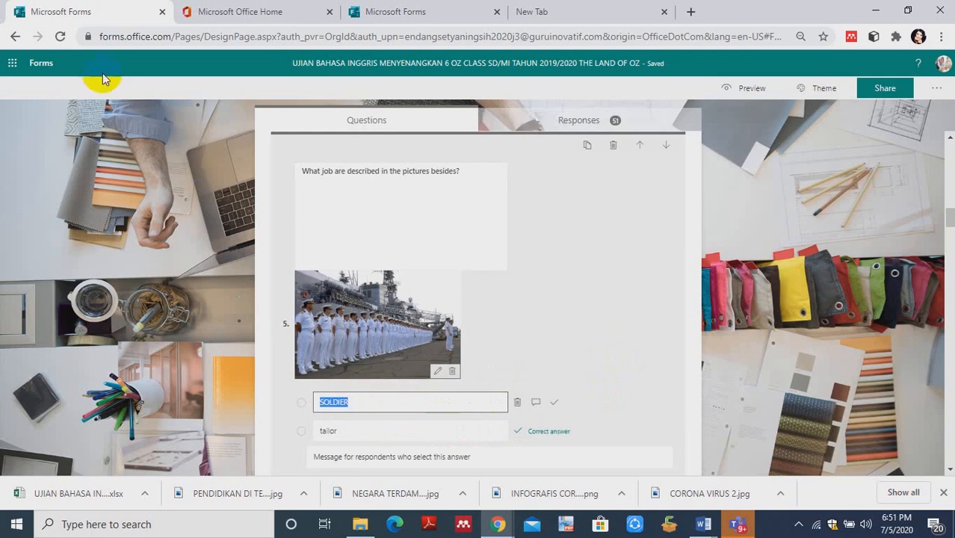
{"action": "left_click", "coordinate": [370, 15]}
{"action": "key", "text": "ctrl+v"}
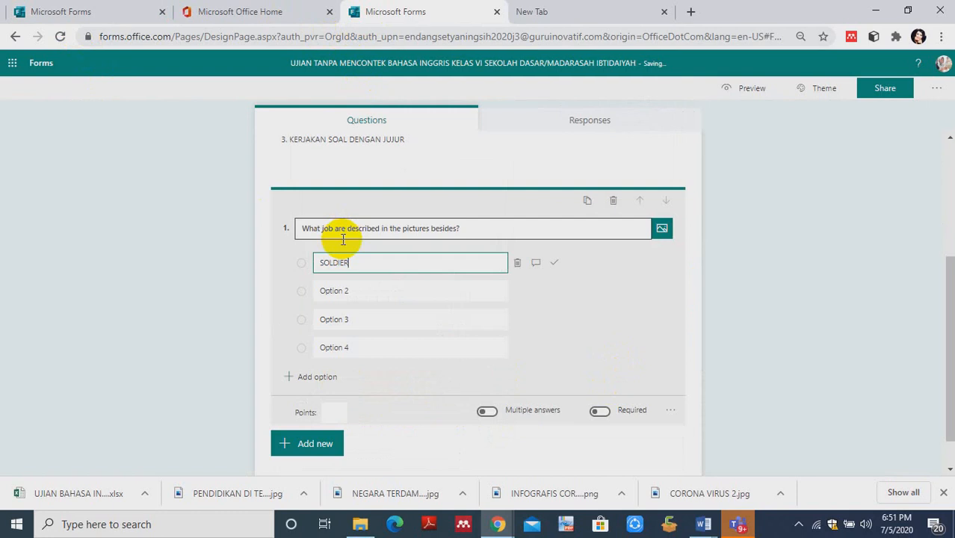
- Copy the answer "tailor" from the existing quiz's question 5 into the second option of the new quiz's question
{"action": "left_click", "coordinate": [334, 292]}
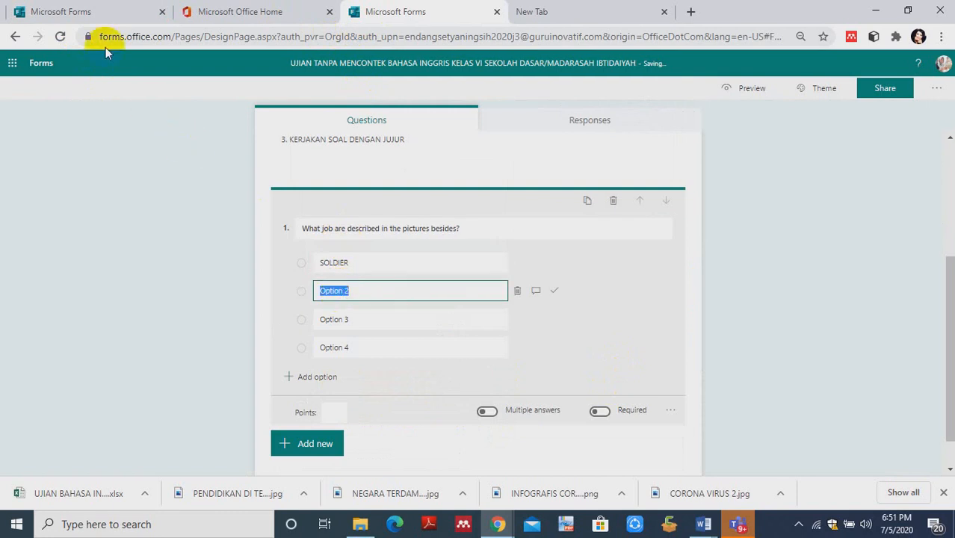
{"action": "left_click", "coordinate": [74, 12]}
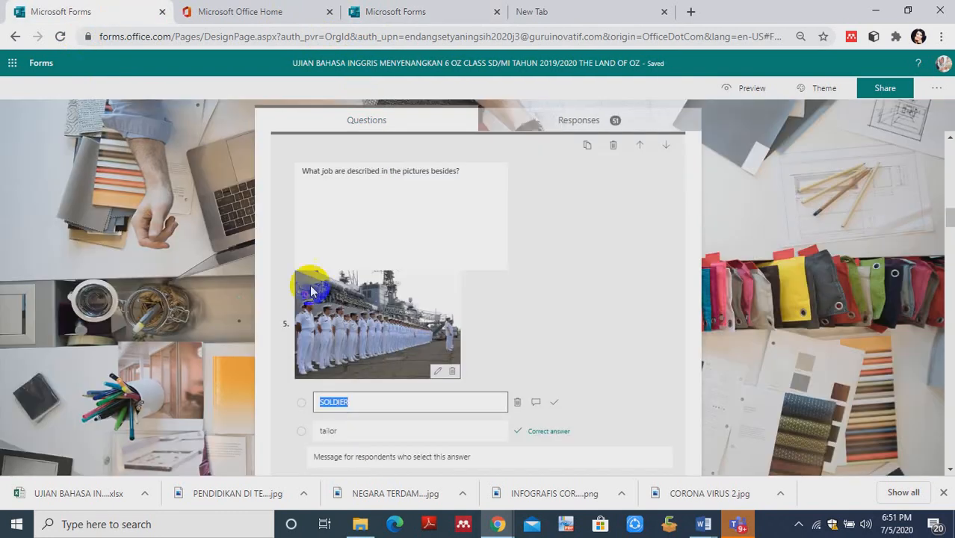
{"action": "left_click", "coordinate": [329, 432]}
{"action": "key", "text": "ctrl+c"}
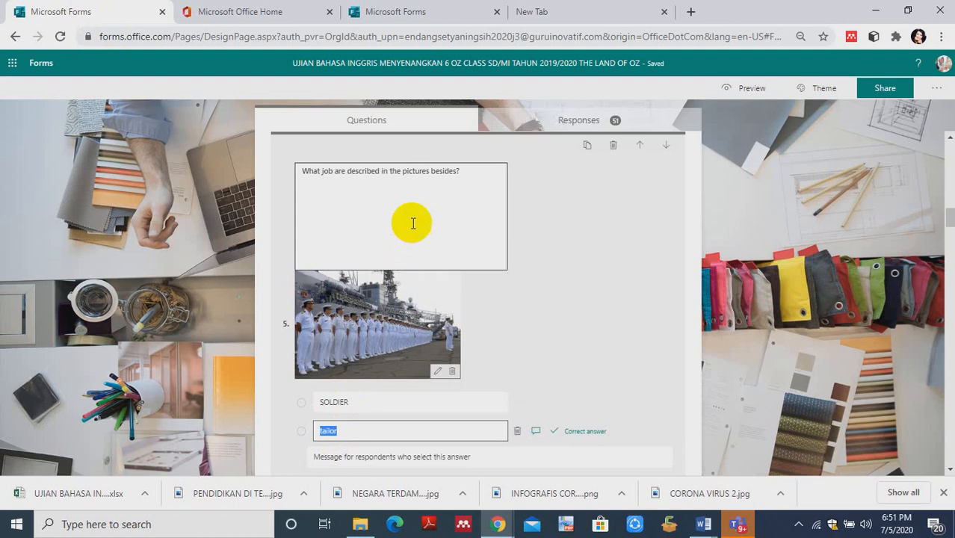
{"action": "left_click", "coordinate": [404, 12]}
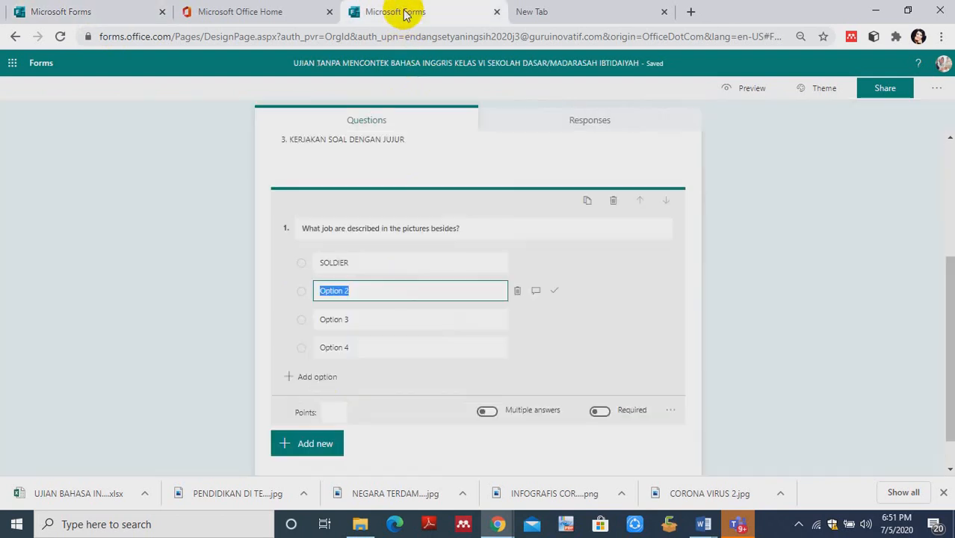
{"action": "key", "text": "ctrl+v"}
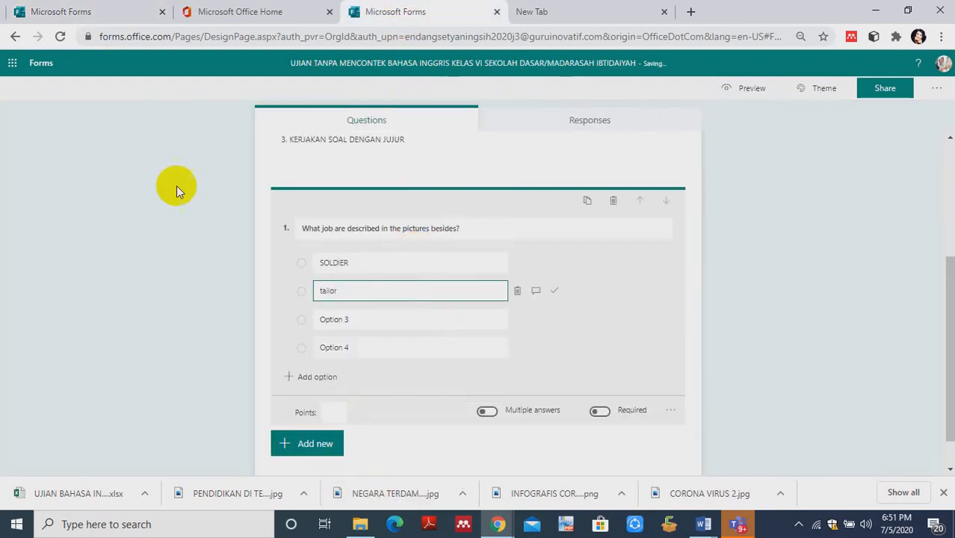
- Delete the "tailor" answer option from question 5 of the existing quiz
{"action": "left_click", "coordinate": [78, 11]}
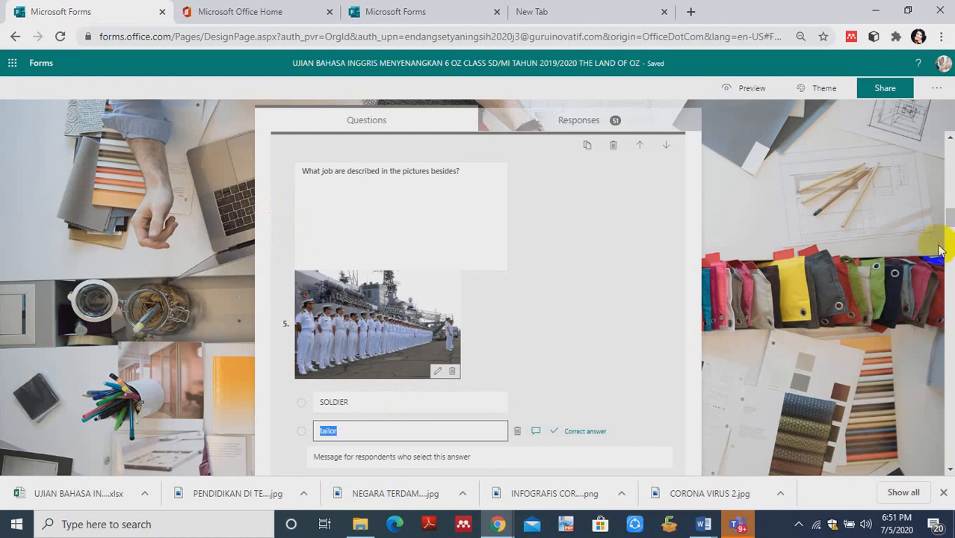
{"action": "left_click_drag", "start_coordinate": [947, 215], "coordinate": [949, 238]}
{"action": "left_click_drag", "start_coordinate": [951, 238], "coordinate": [953, 227]}
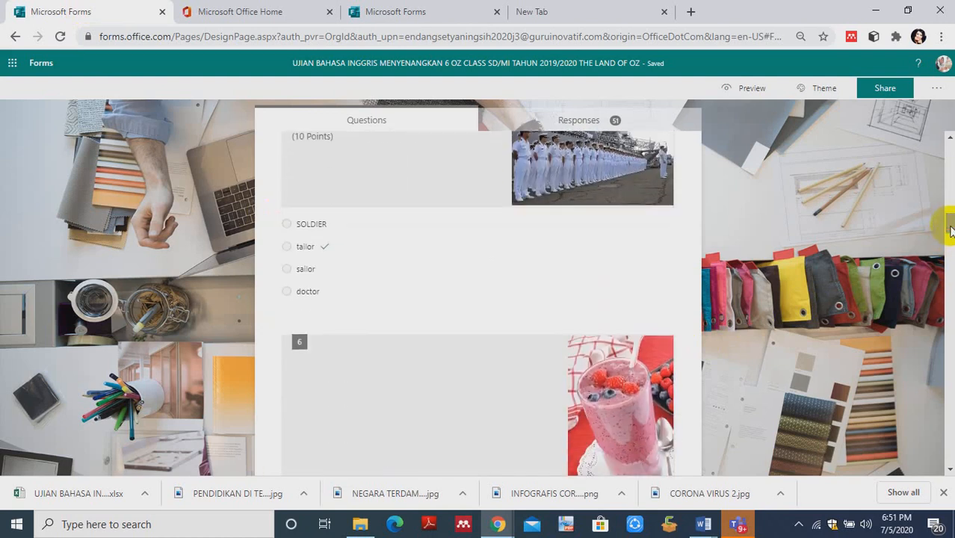
{"action": "left_click", "coordinate": [306, 269]}
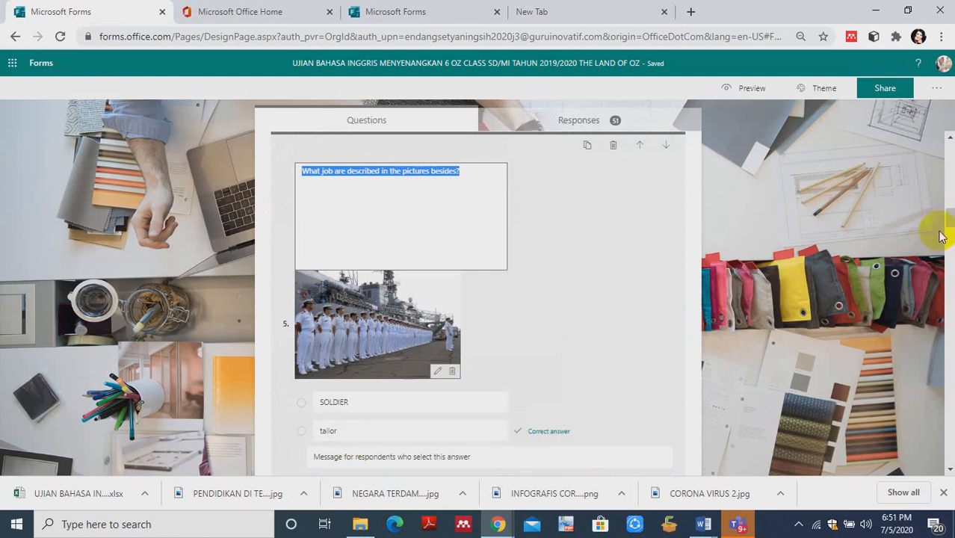
{"action": "left_click_drag", "start_coordinate": [947, 218], "coordinate": [949, 231]}
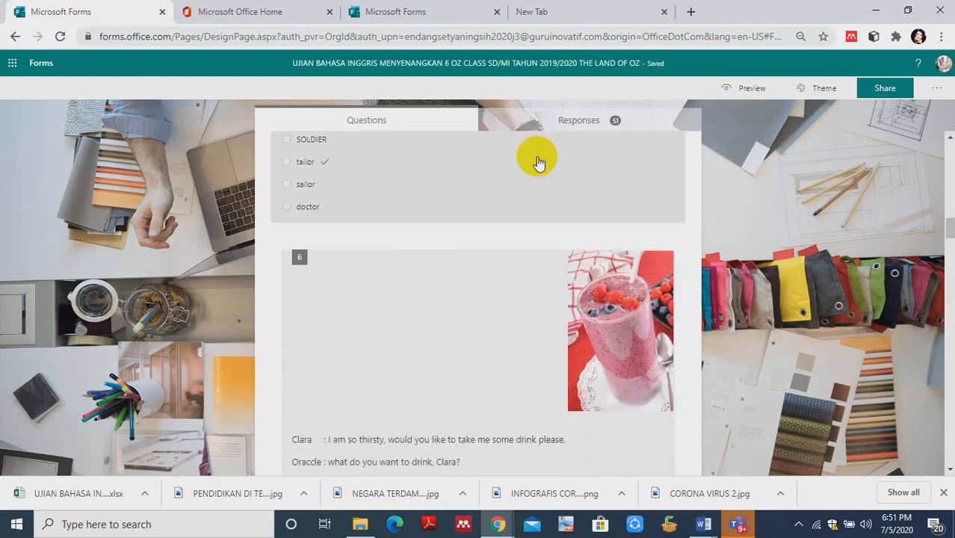
{"action": "left_click", "coordinate": [362, 188]}
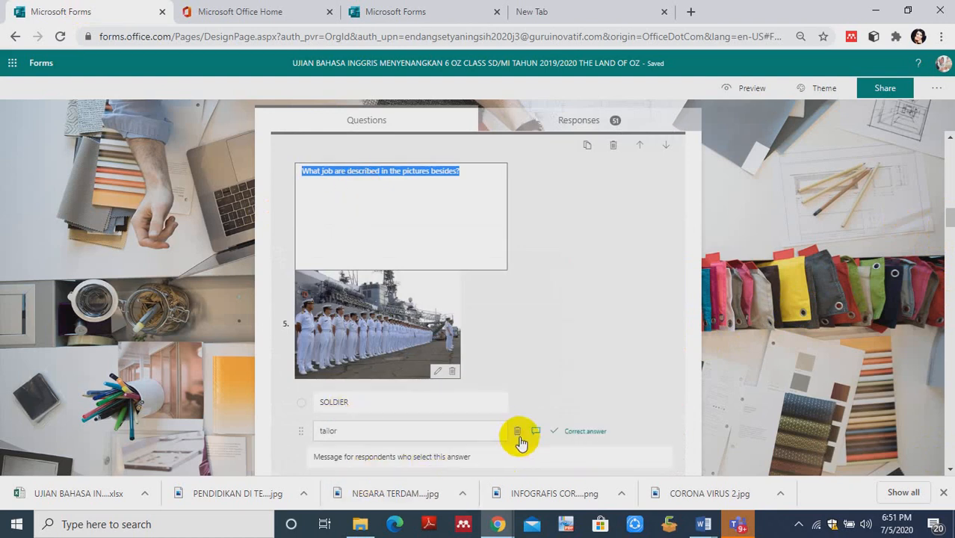
{"action": "left_click", "coordinate": [515, 433]}
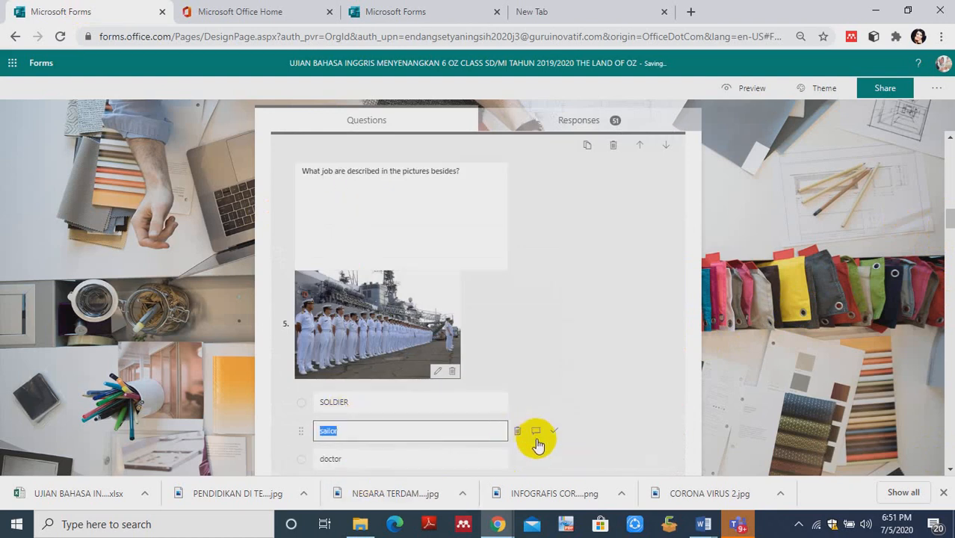
- Copy the answer "doctor" from the existing quiz's question 5 into the third option of the new quiz's question
{"action": "left_click", "coordinate": [331, 459]}
{"action": "key", "text": "ctrl+c"}
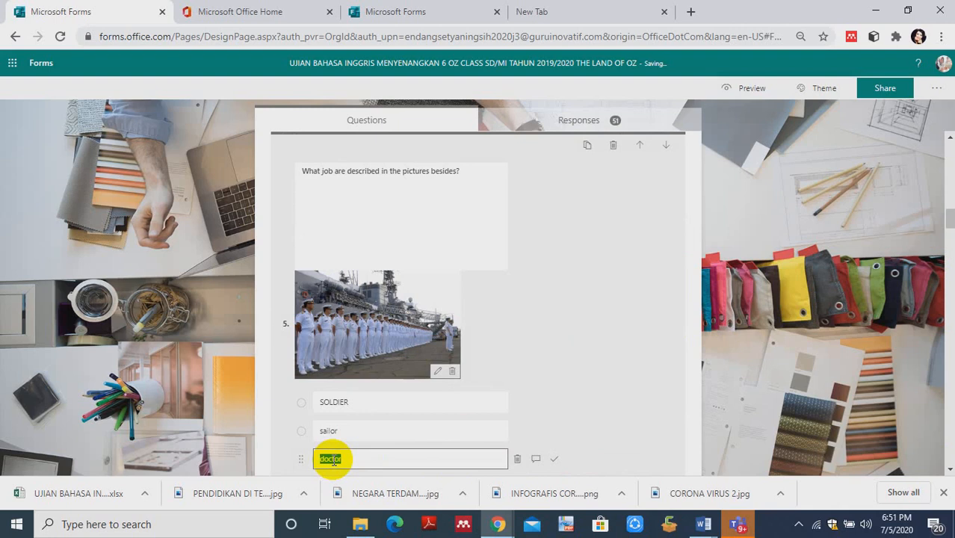
{"action": "left_click", "coordinate": [391, 12]}
{"action": "left_click", "coordinate": [348, 321]}
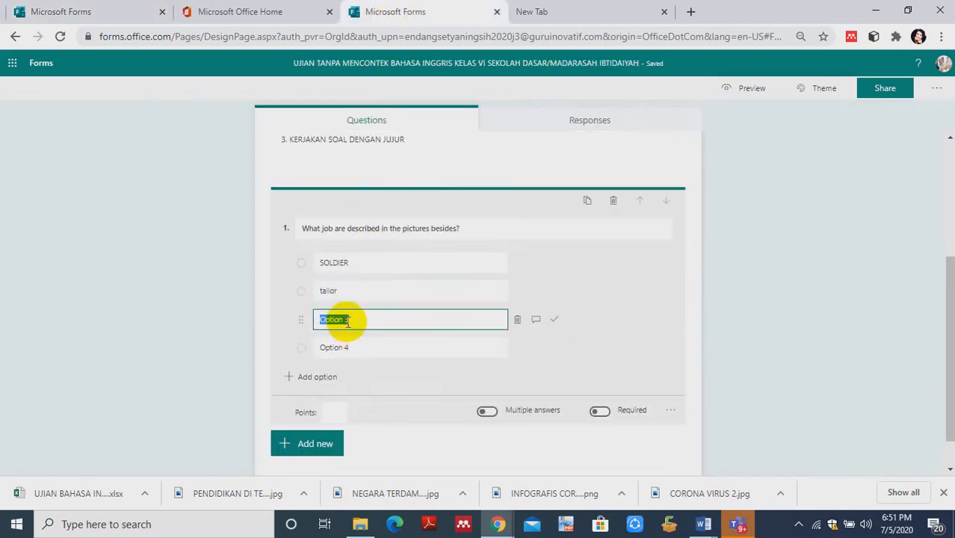
{"action": "key", "text": "ctrl+v"}
- Set the new question's fourth option to "NURSE" and its points to 1
{"action": "left_click", "coordinate": [343, 346]}
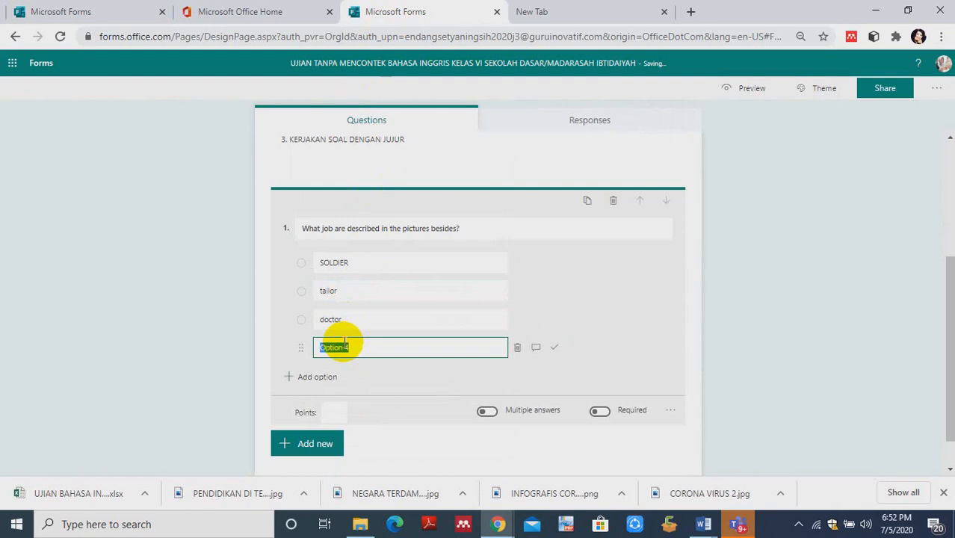
{"action": "type", "text": "NURSE"}
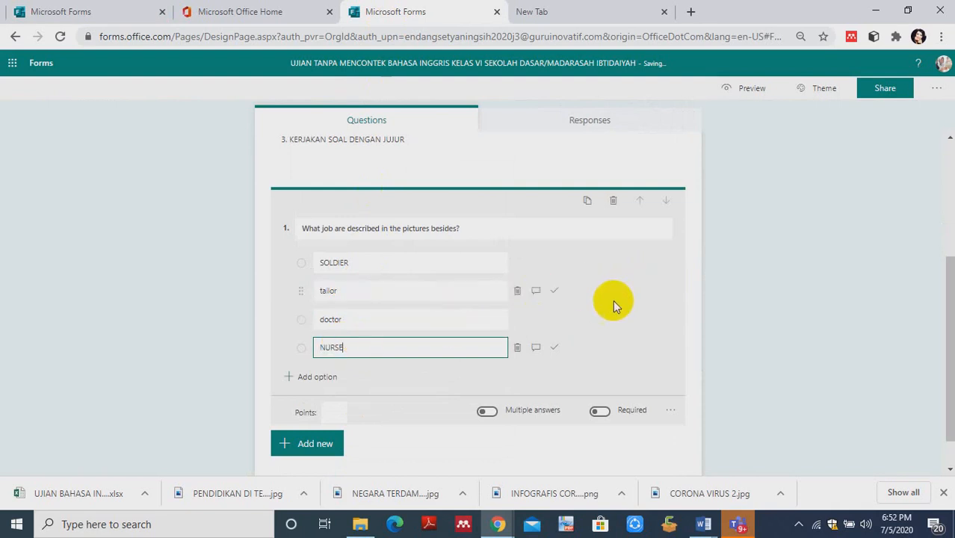
{"action": "left_click", "coordinate": [335, 413]}
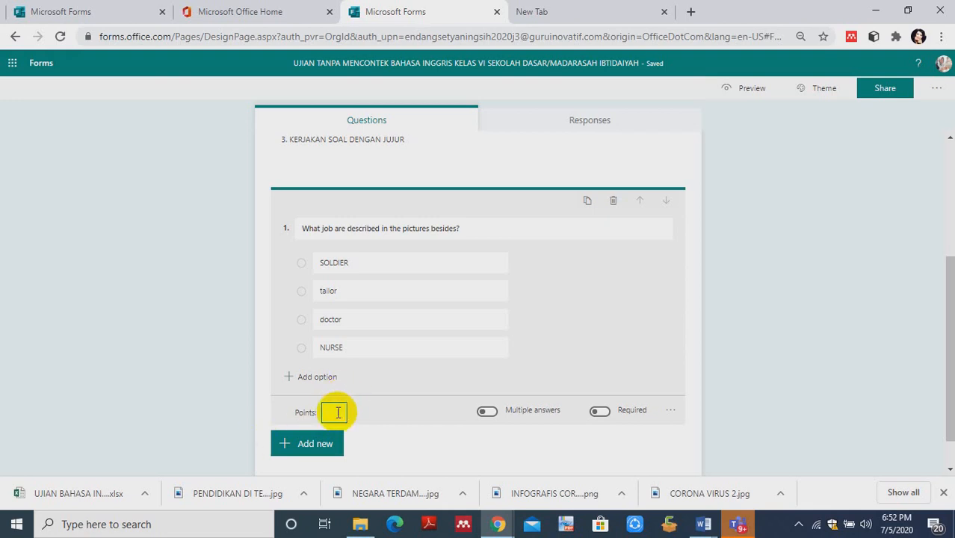
{"action": "type", "text": "1"}
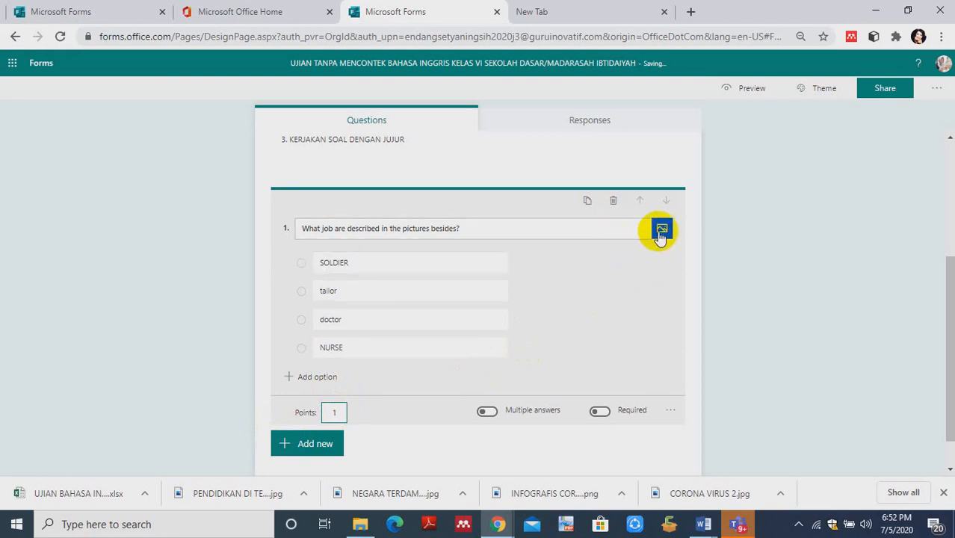
- Run a Bing image search for "SOLDIER" to find a picture for question 1
{"action": "left_click", "coordinate": [661, 230]}
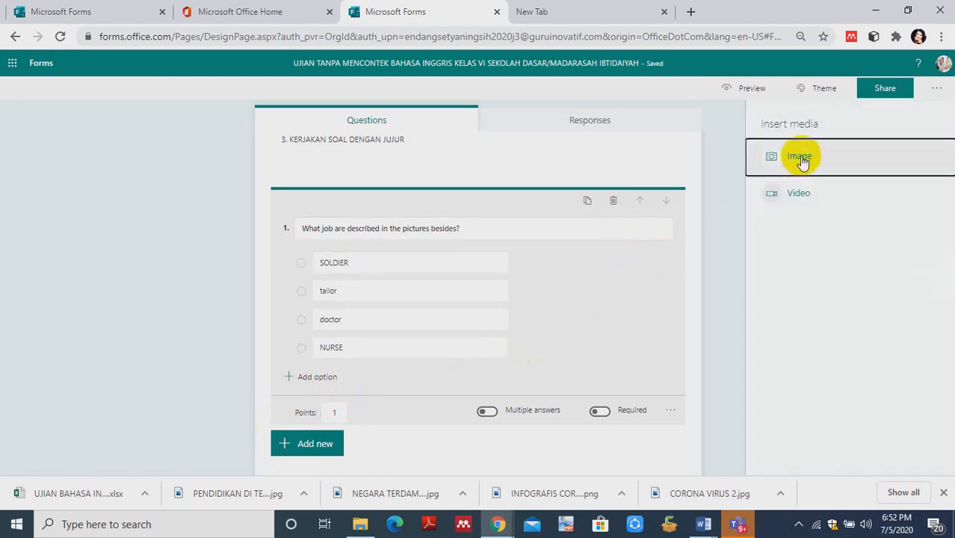
{"action": "left_click", "coordinate": [801, 158]}
{"action": "left_click", "coordinate": [785, 189]}
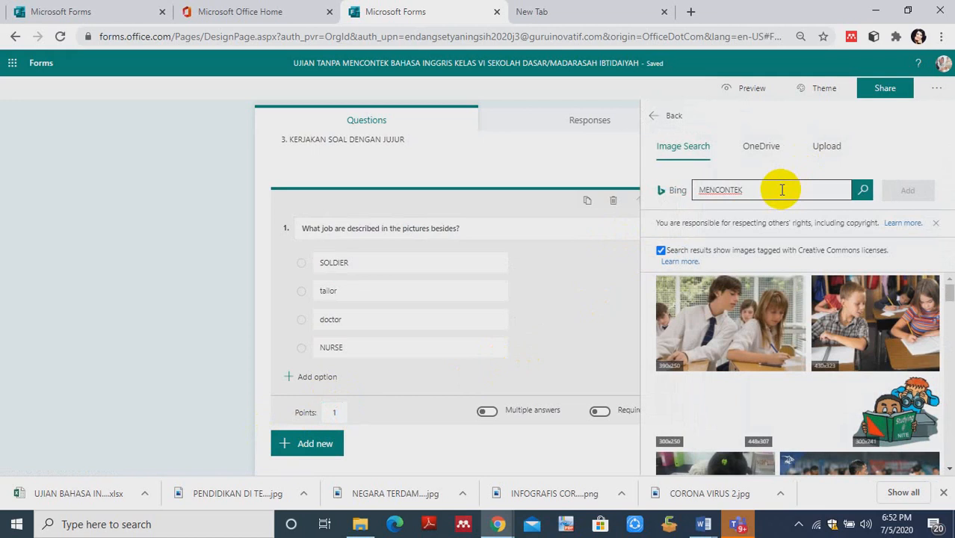
{"action": "type", "text": "SOLDIER"}
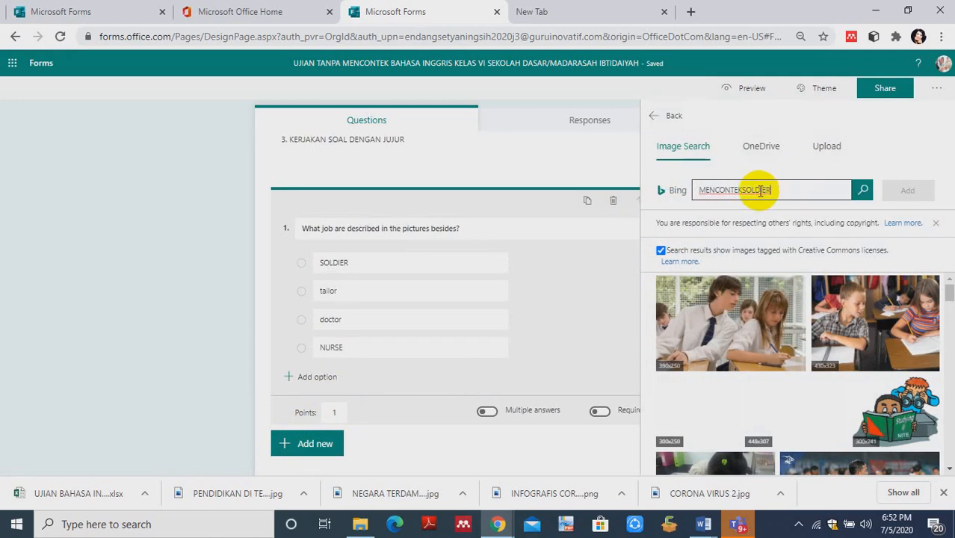
{"action": "double_click", "coordinate": [745, 189]}
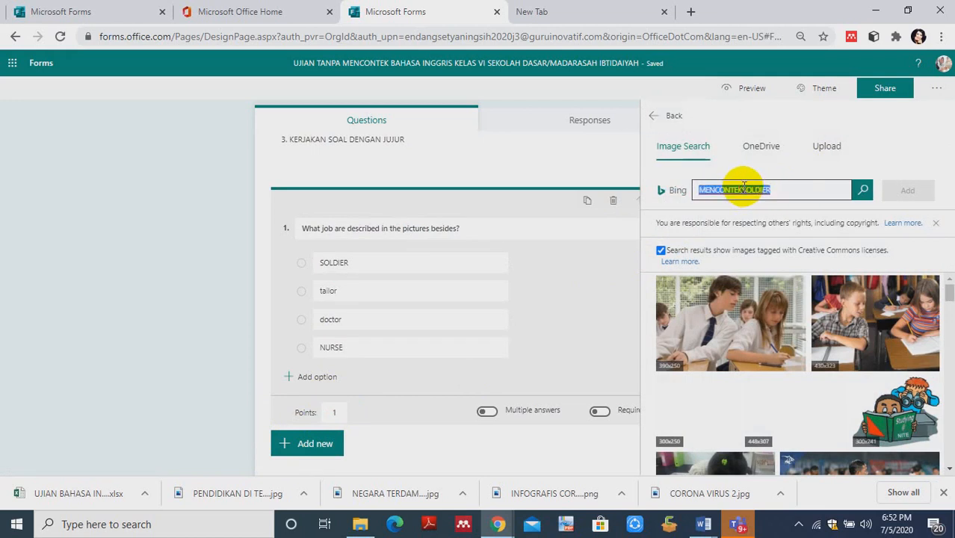
{"action": "key", "text": "BackSpace"}
{"action": "type", "text": "SC"}
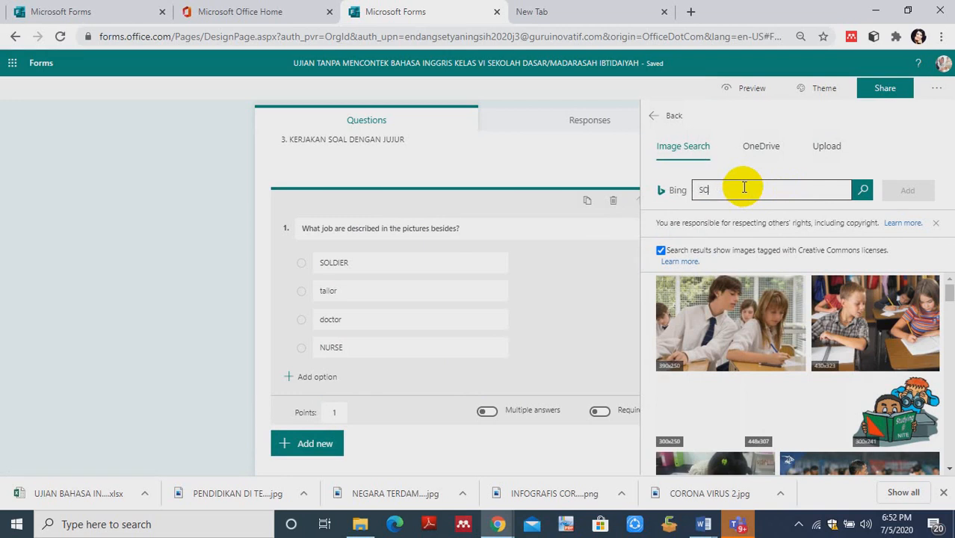
{"action": "type", "text": "LDIER"}
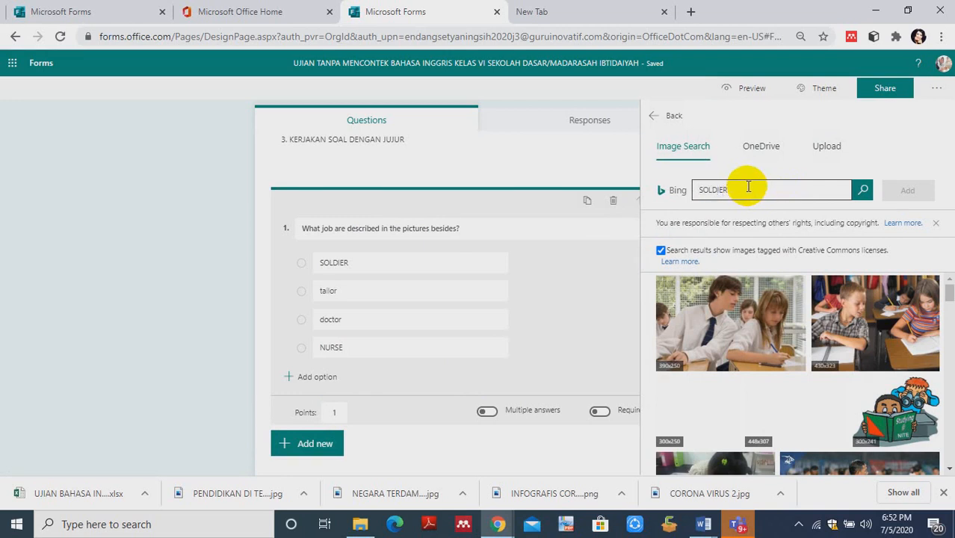
{"action": "left_click", "coordinate": [863, 190]}
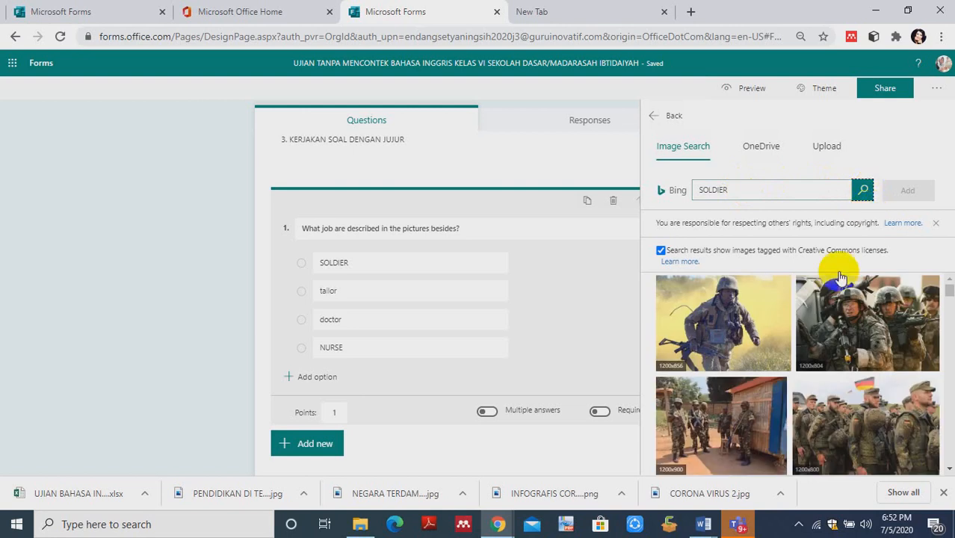
- Add the image of the soldier running through yellow smoke to question 1
{"action": "left_click", "coordinate": [754, 325]}
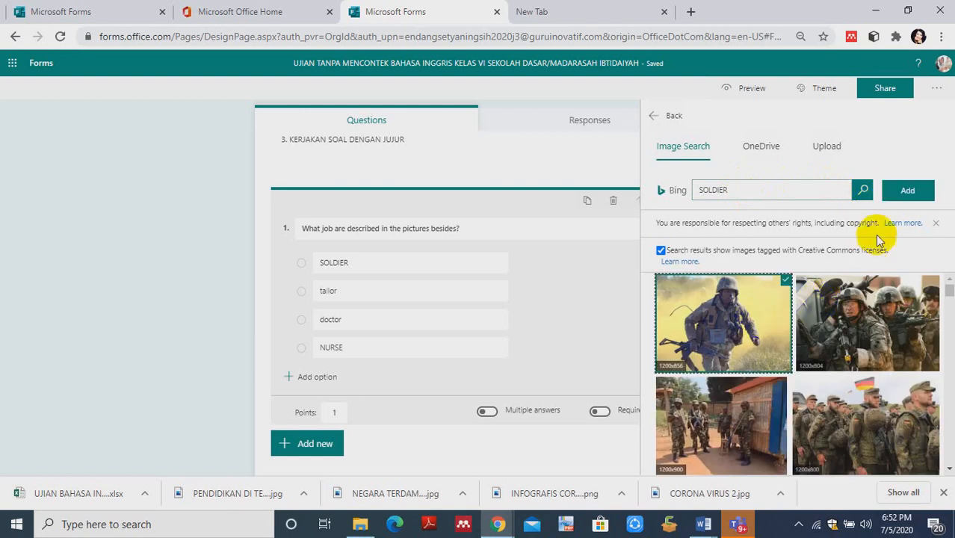
{"action": "left_click", "coordinate": [901, 192]}
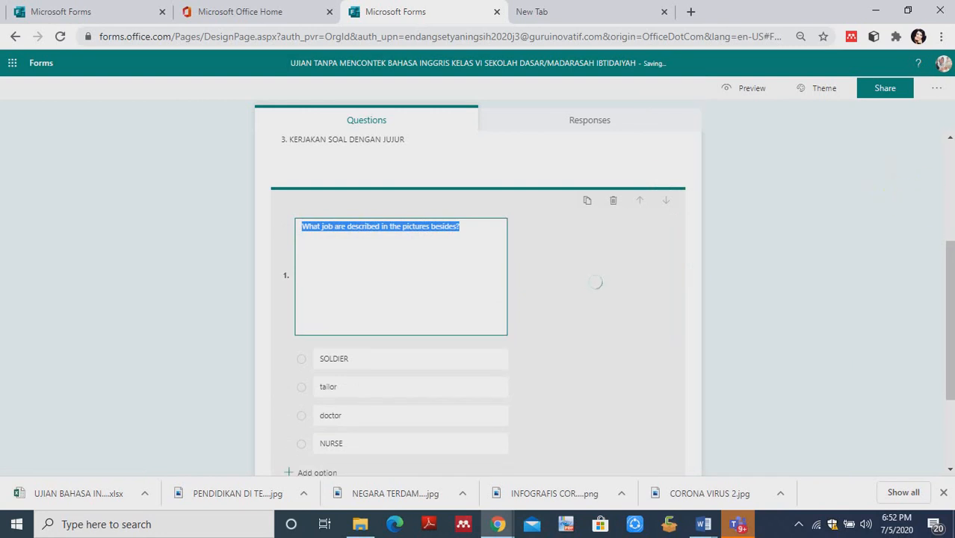
{"action": "scroll", "coordinate": [949, 252], "scroll_direction": "up", "scroll_amount": 3}
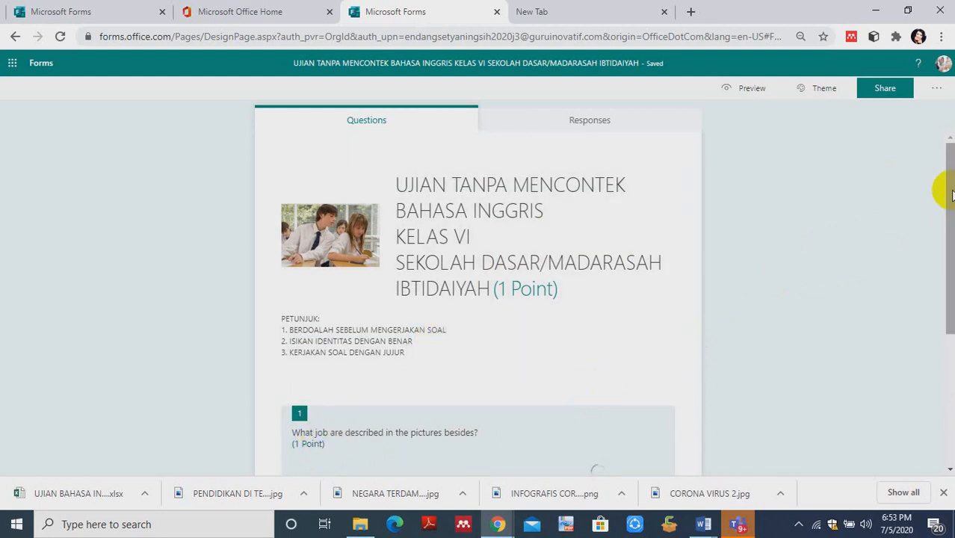
{"action": "scroll", "coordinate": [945, 187], "scroll_direction": "down", "scroll_amount": 1}
{"action": "left_click_drag", "start_coordinate": [952, 246], "coordinate": [953, 305]}
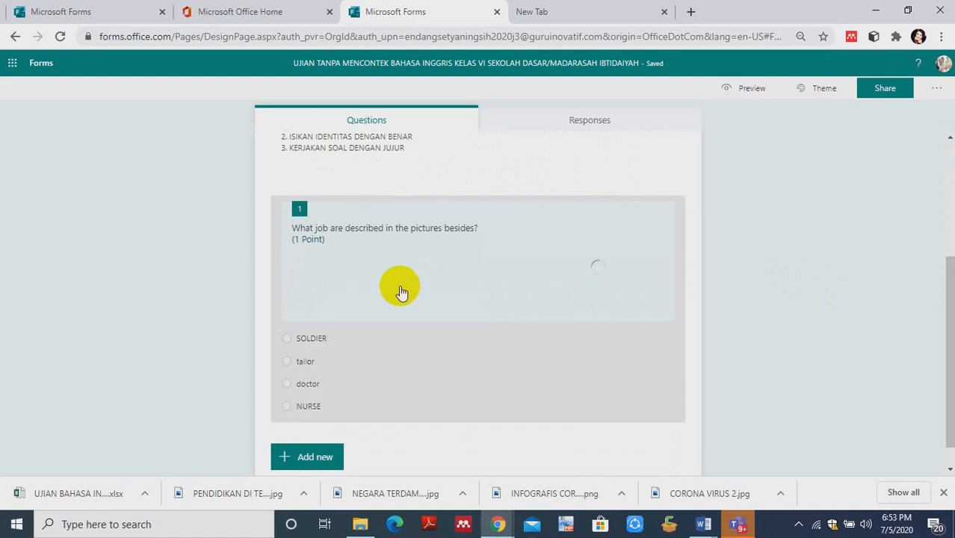
- Set the points of question 1 to 100
{"action": "left_click", "coordinate": [284, 352]}
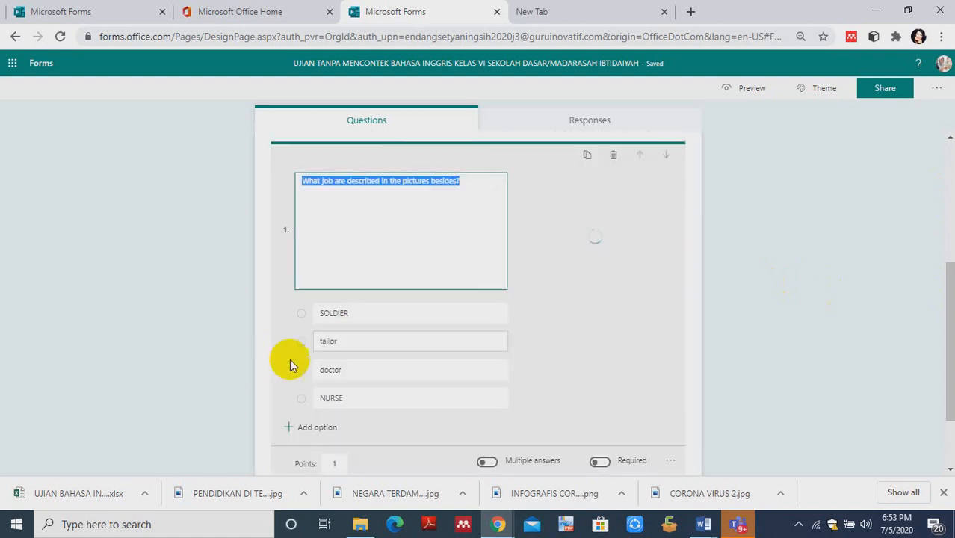
{"action": "left_click", "coordinate": [335, 463]}
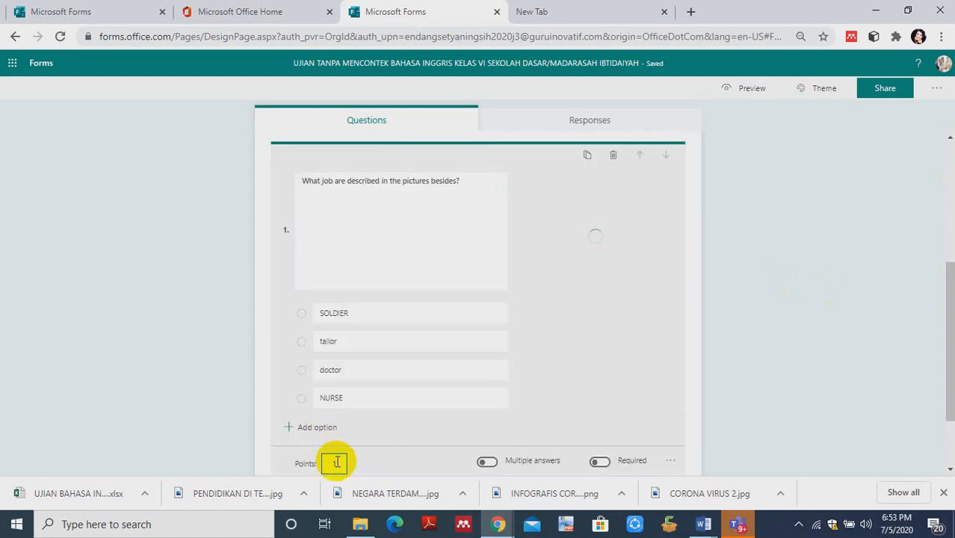
{"action": "type", "text": "10"}
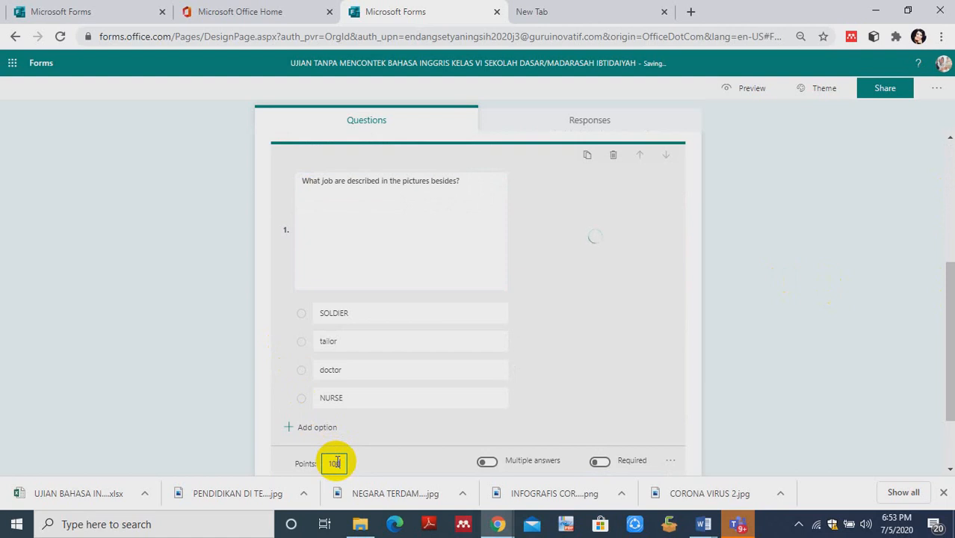
{"action": "type", "text": "0"}
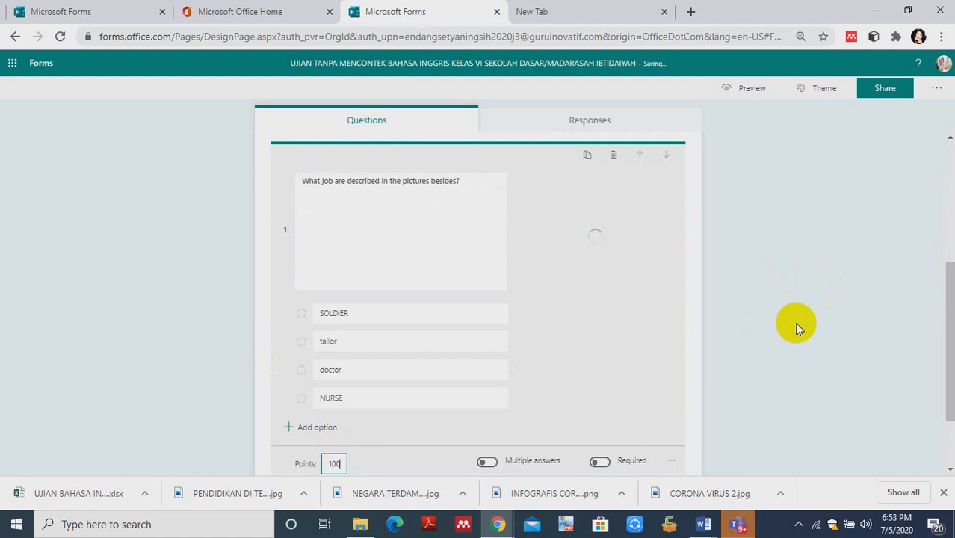
{"action": "left_click", "coordinate": [795, 327]}
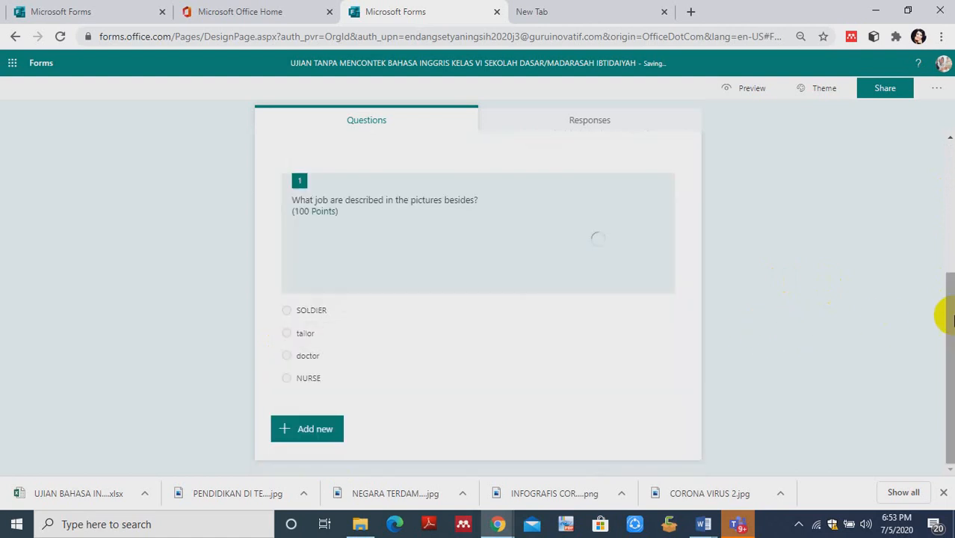
- Add a text question after question 1 and add an empty correct-answer entry to it
{"action": "left_click_drag", "start_coordinate": [946, 314], "coordinate": [947, 207]}
{"action": "scroll", "coordinate": [643, 267], "scroll_direction": "down", "scroll_amount": 3}
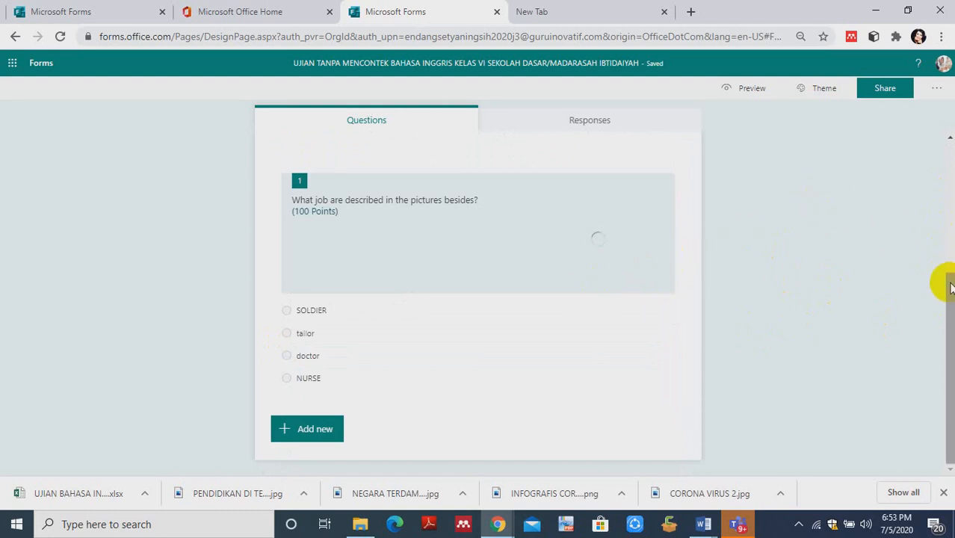
{"action": "left_click_drag", "start_coordinate": [946, 282], "coordinate": [948, 233]}
{"action": "scroll", "coordinate": [946, 229], "scroll_direction": "up", "scroll_amount": 2}
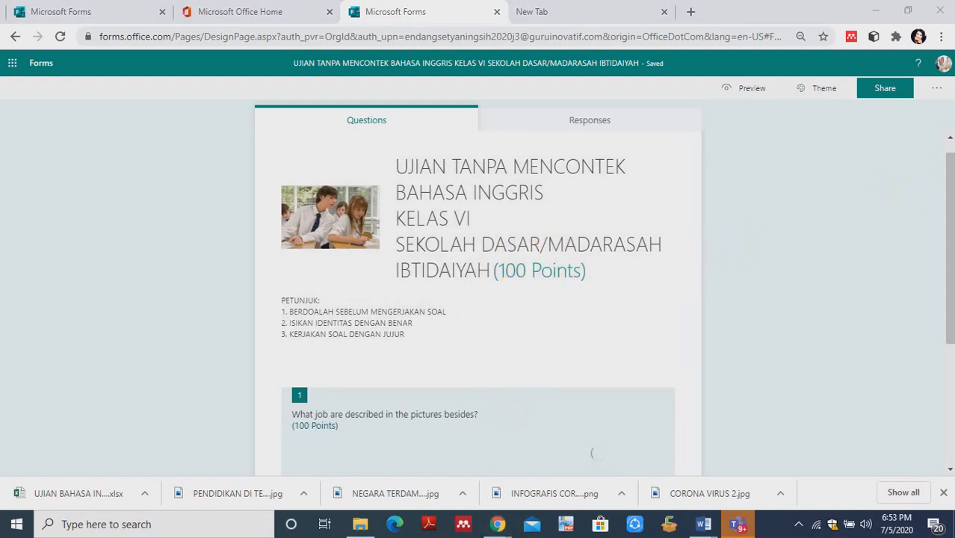
{"action": "left_click_drag", "start_coordinate": [949, 292], "coordinate": [950, 416]}
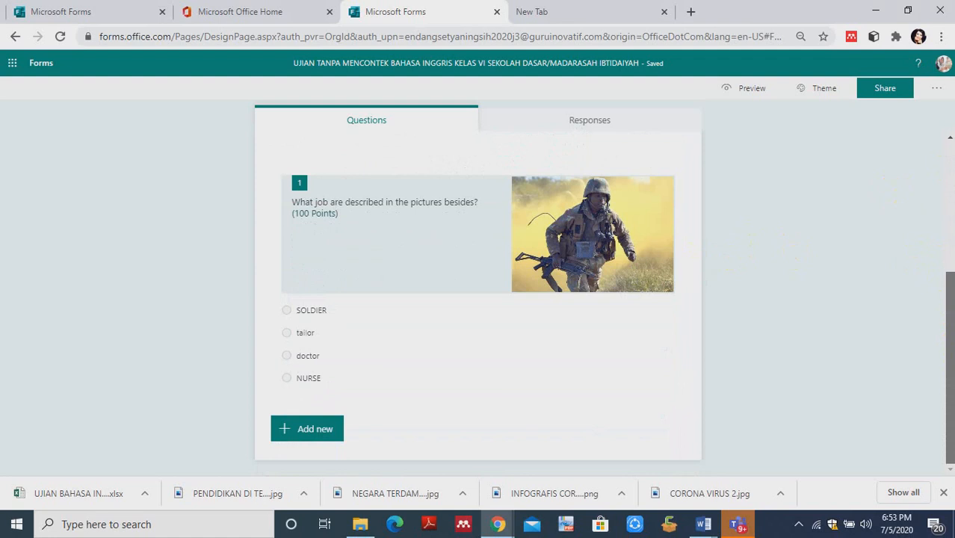
{"action": "left_click", "coordinate": [283, 430]}
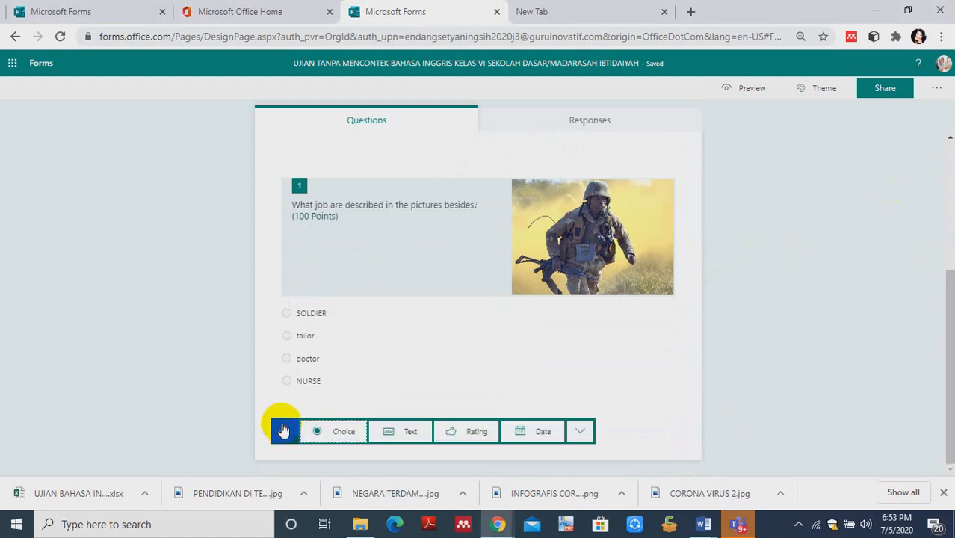
{"action": "left_click", "coordinate": [388, 434]}
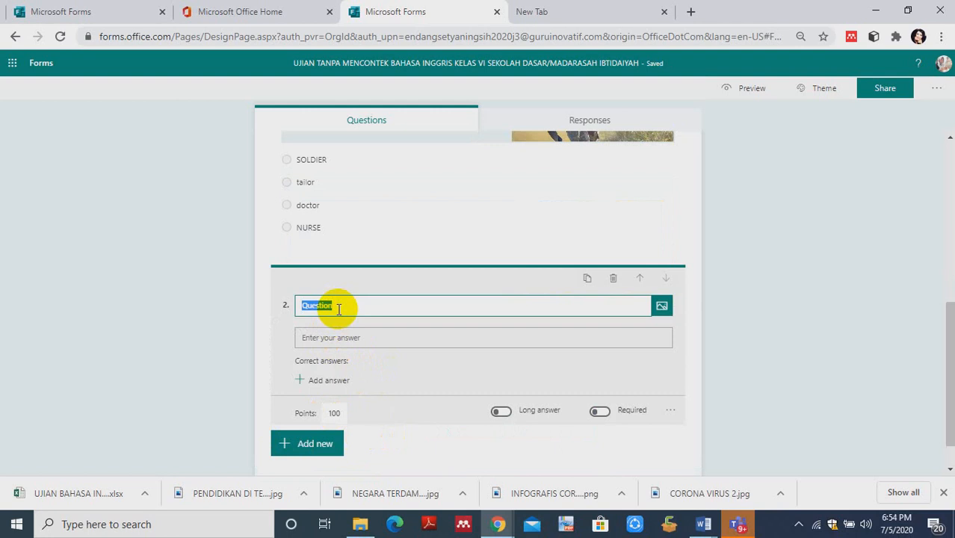
{"action": "left_click", "coordinate": [339, 309]}
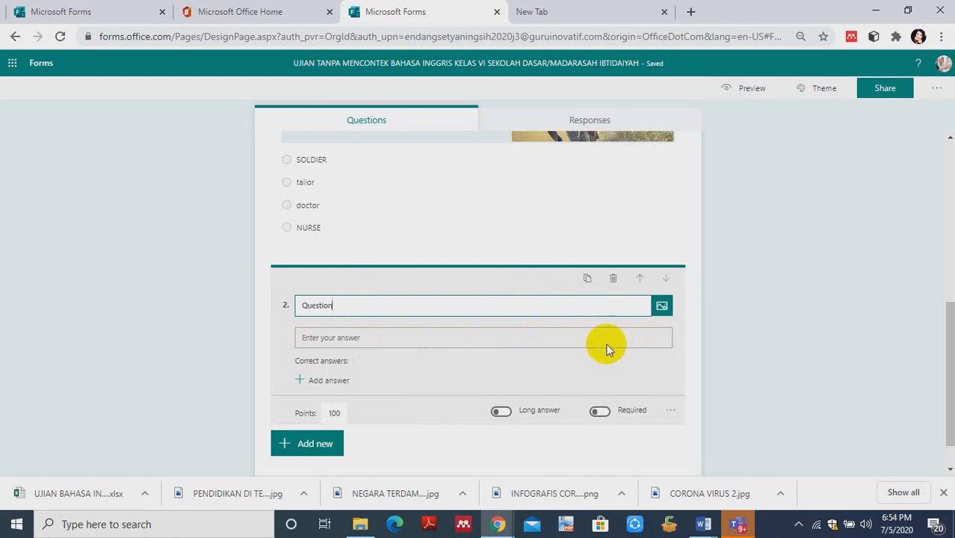
{"action": "left_click", "coordinate": [303, 379]}
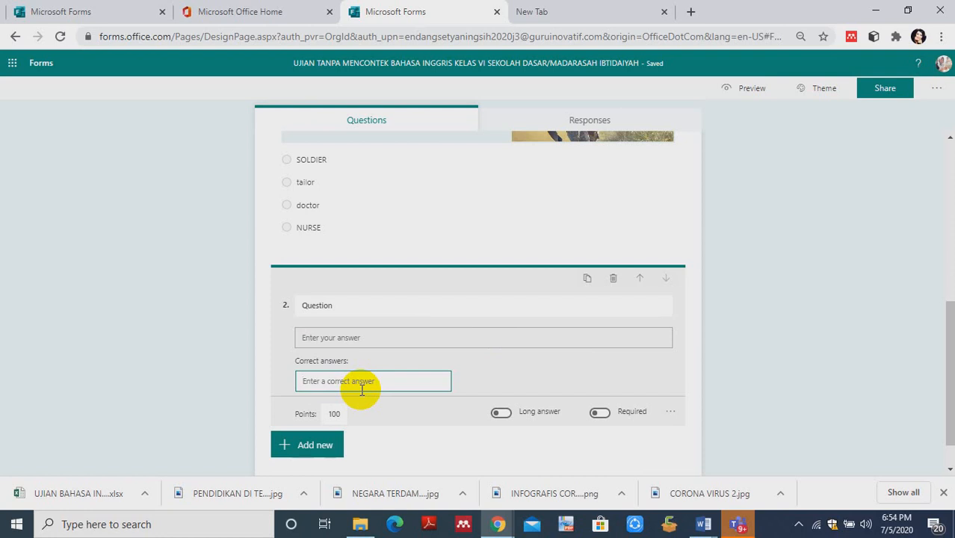
- Enter "KATALISATOR APA YANG BISA DIPAKAI UNTUK MENGENCERKAN DARAH" as the text of question 2
{"action": "left_click", "coordinate": [328, 301]}
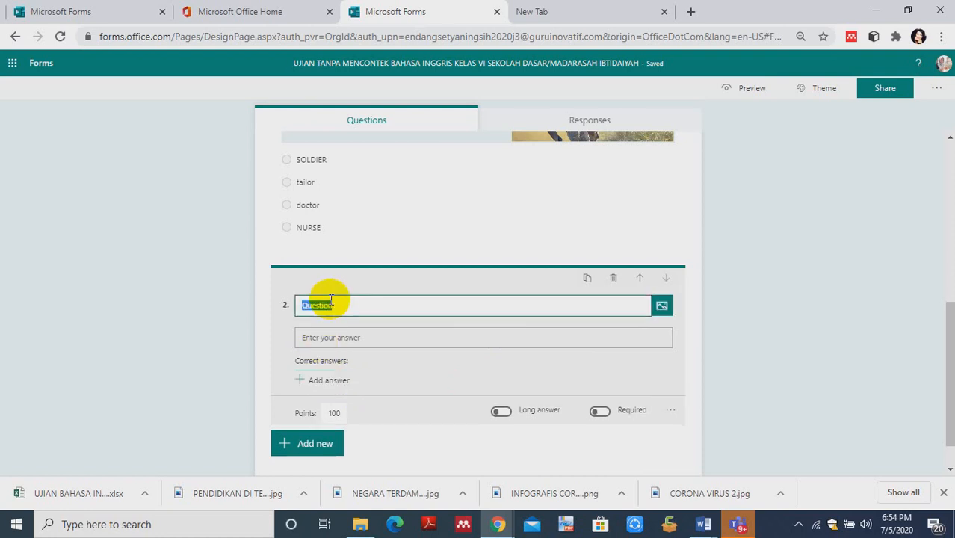
{"action": "type", "text": "KATALISAR"}
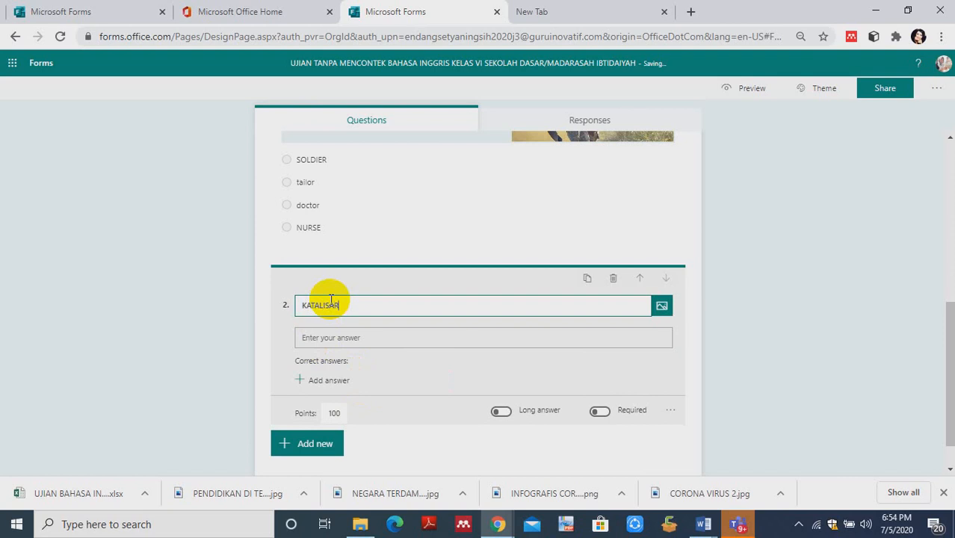
{"action": "key", "text": "BackSpace"}
{"action": "type", "text": "TOR APA YANG BISA DIPAKAI"}
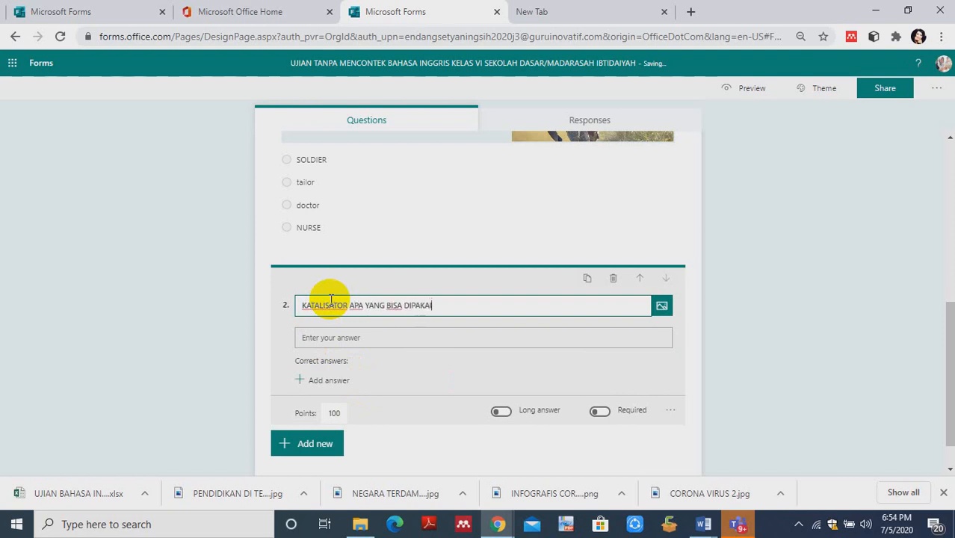
{"action": "type", "text": " UNTUK MENGENCERKAN "}
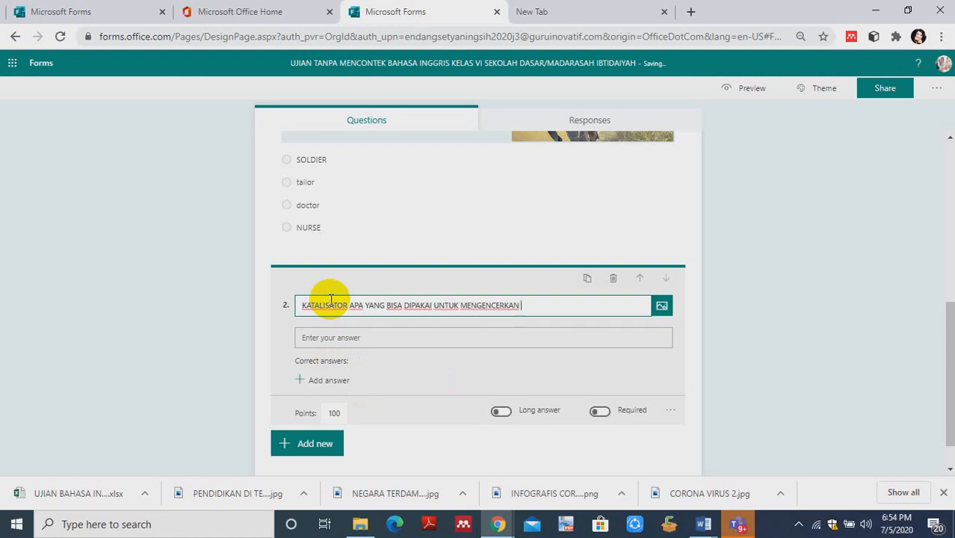
{"action": "type", "text": "DARAH"}
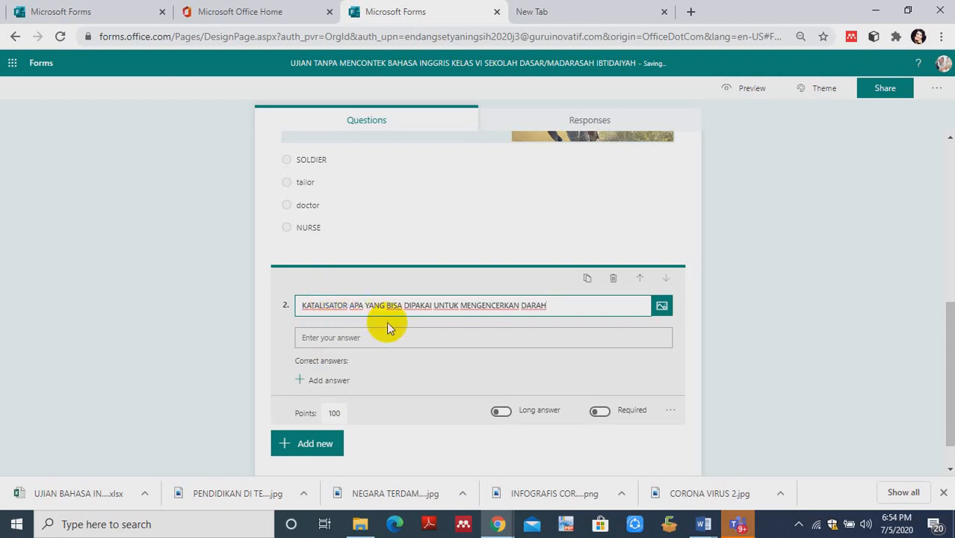
- Set the points of question 2 to 80
{"action": "left_click", "coordinate": [343, 412]}
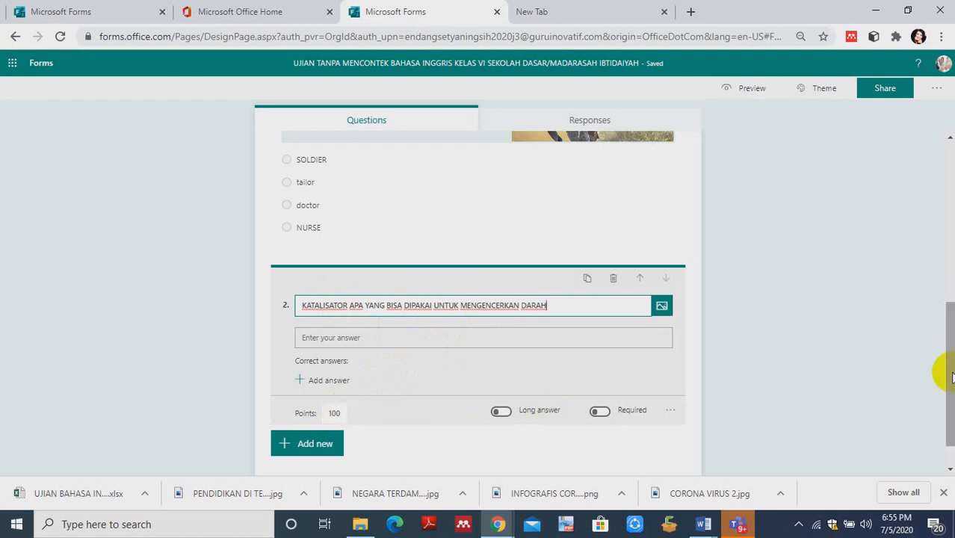
{"action": "left_click", "coordinate": [946, 321]}
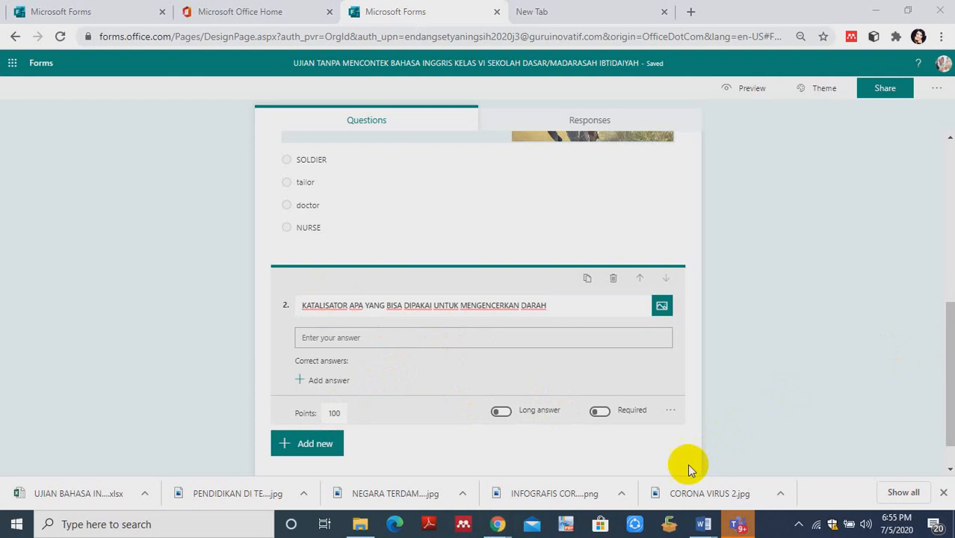
{"action": "left_click", "coordinate": [337, 414]}
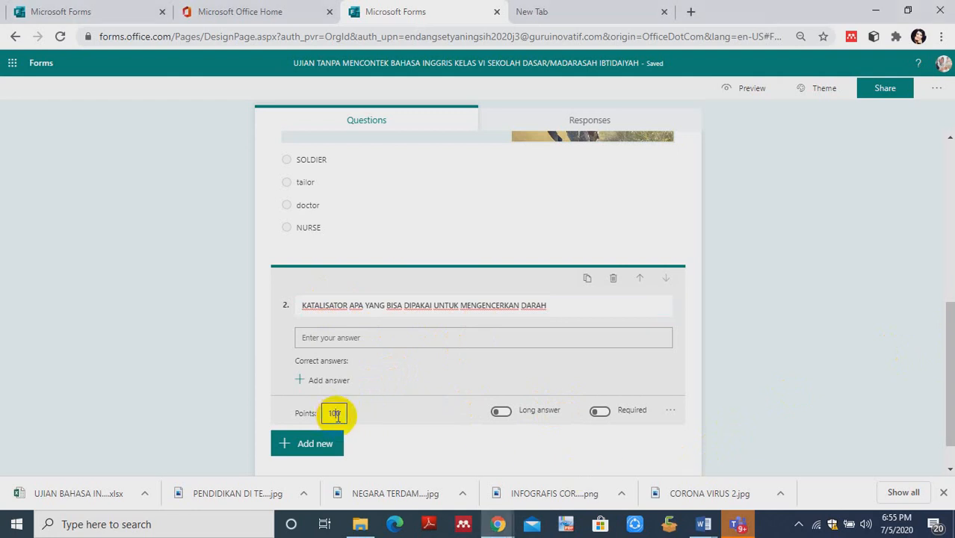
{"action": "key", "text": "BackSpace"}
{"action": "key", "text": "BackSpace"}
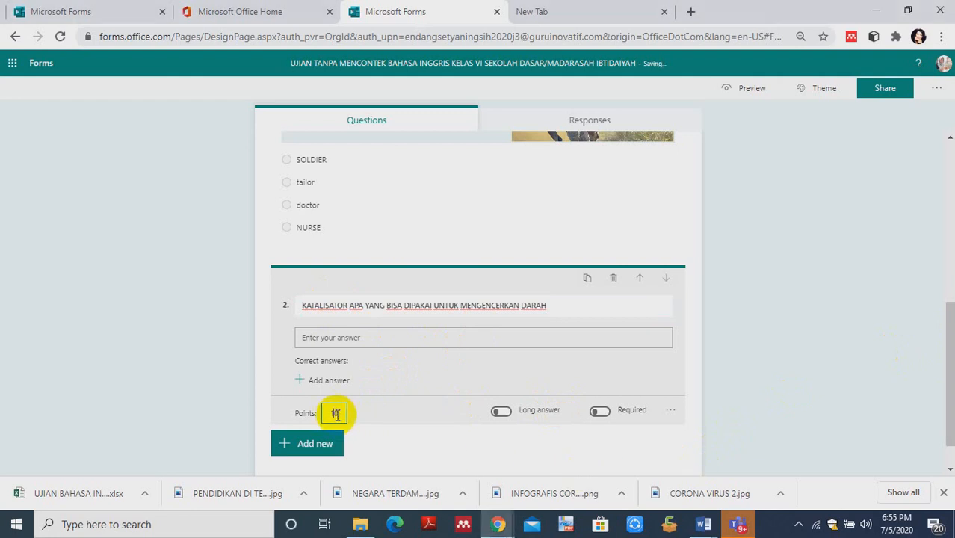
{"action": "type", "text": "8"}
{"action": "left_click", "coordinate": [398, 408]}
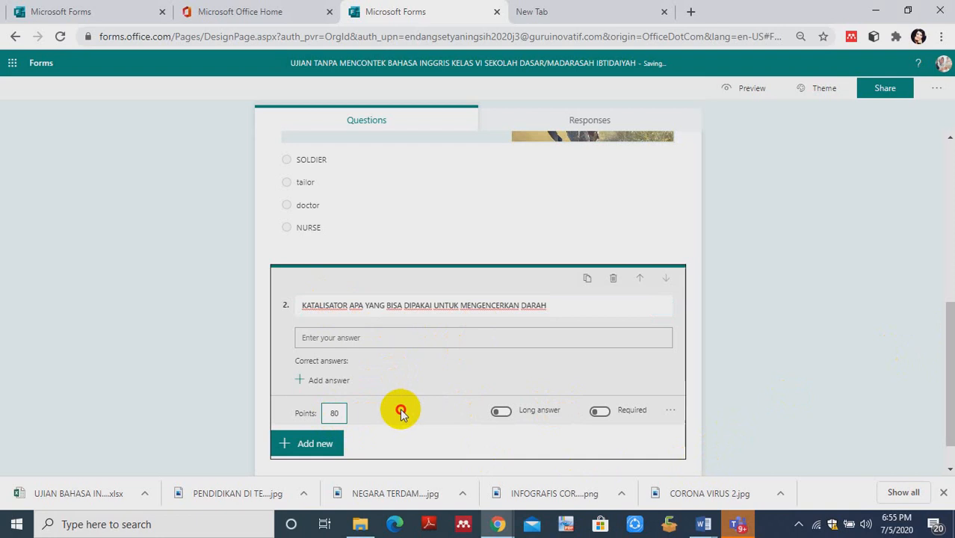
- Add "KNo3" as the correct answer to question 2
{"action": "mouse_move", "coordinate": [949, 363]}
{"action": "left_mouse_down"}
{"action": "mouse_move", "coordinate": [942, 301]}
{"action": "mouse_move", "coordinate": [950, 352]}
{"action": "left_mouse_up"}
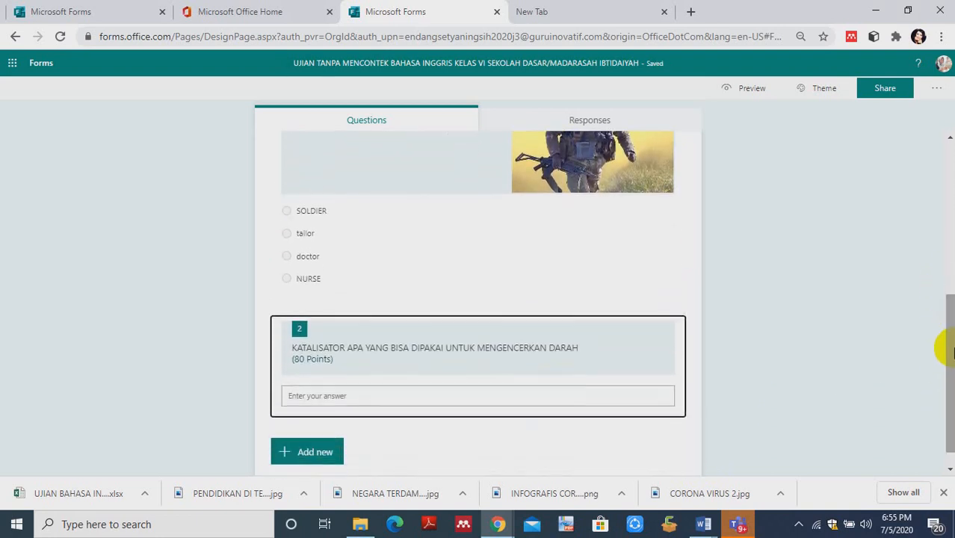
{"action": "left_click", "coordinate": [411, 390]}
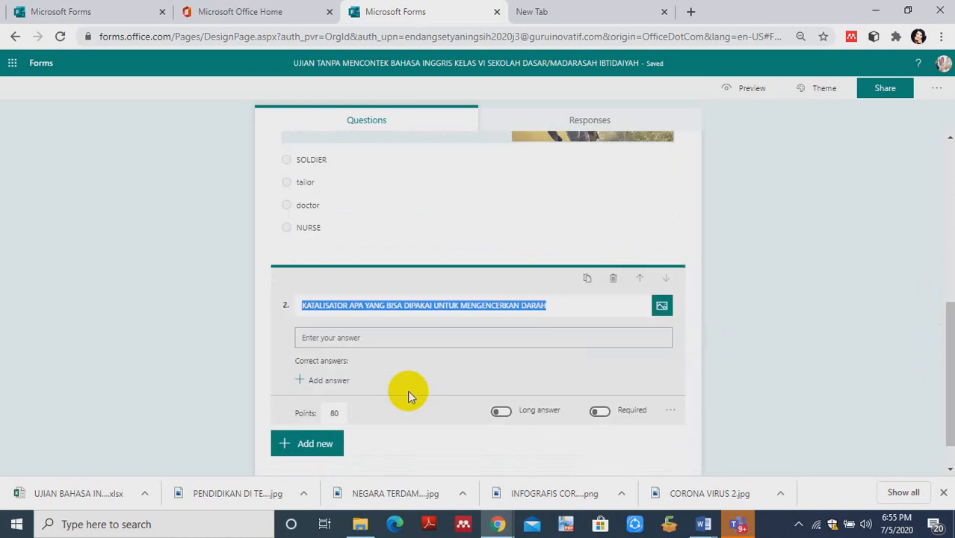
{"action": "left_click", "coordinate": [329, 381]}
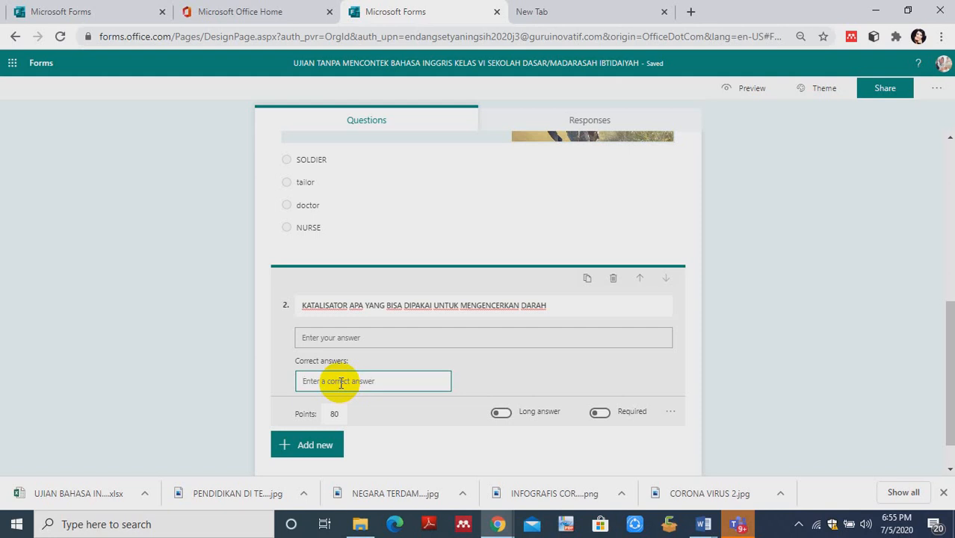
{"action": "type", "text": "KN"}
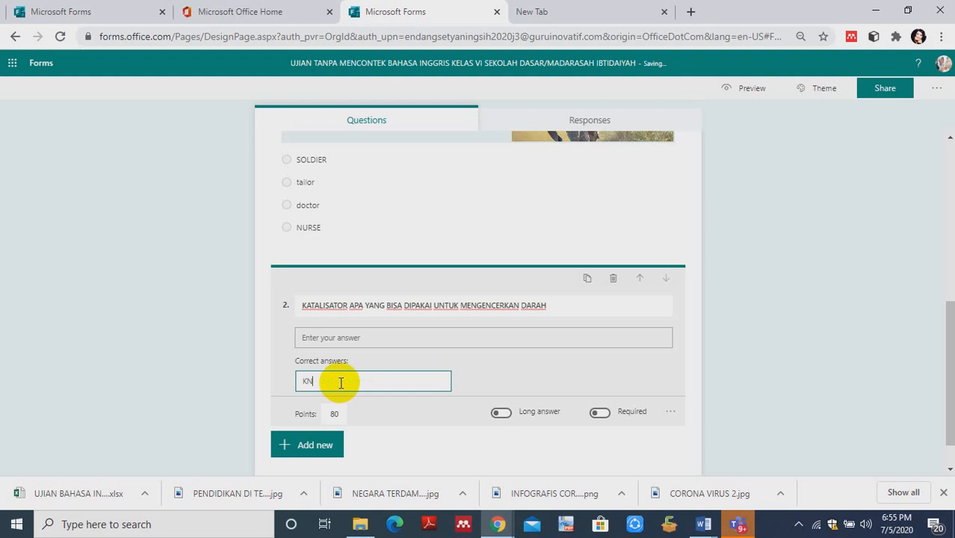
{"action": "type", "text": "o3"}
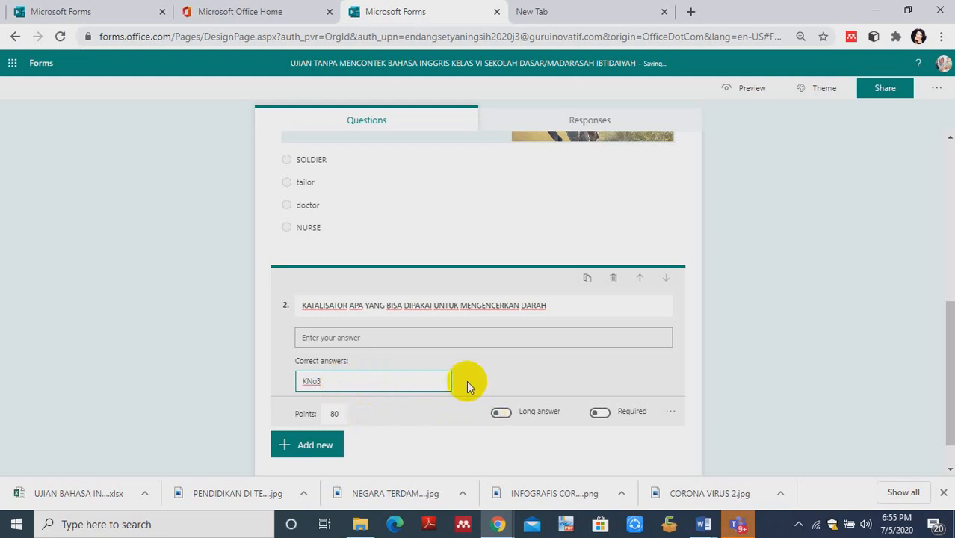
{"action": "key", "text": "Return"}
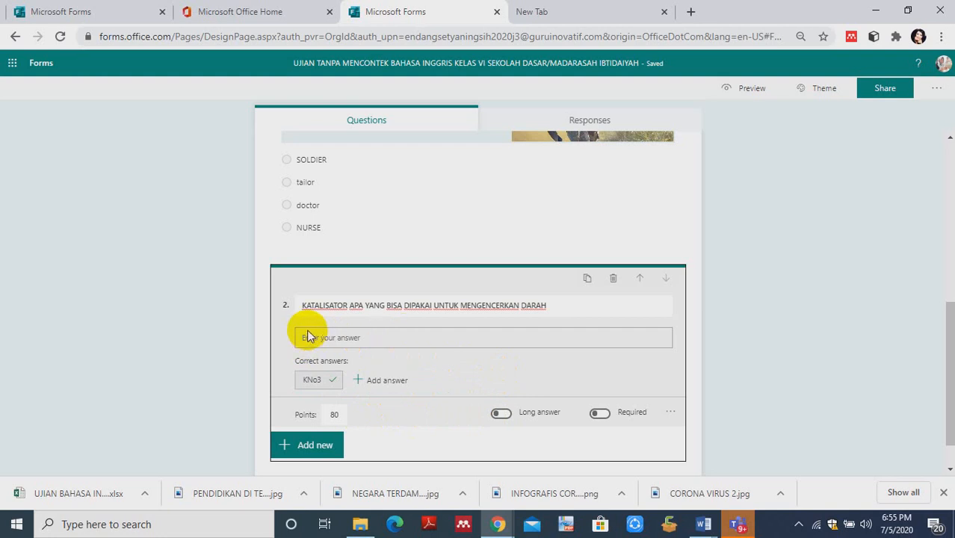
- Try the long-answer setting on question 2 and switch it back off
{"action": "left_click", "coordinate": [501, 413]}
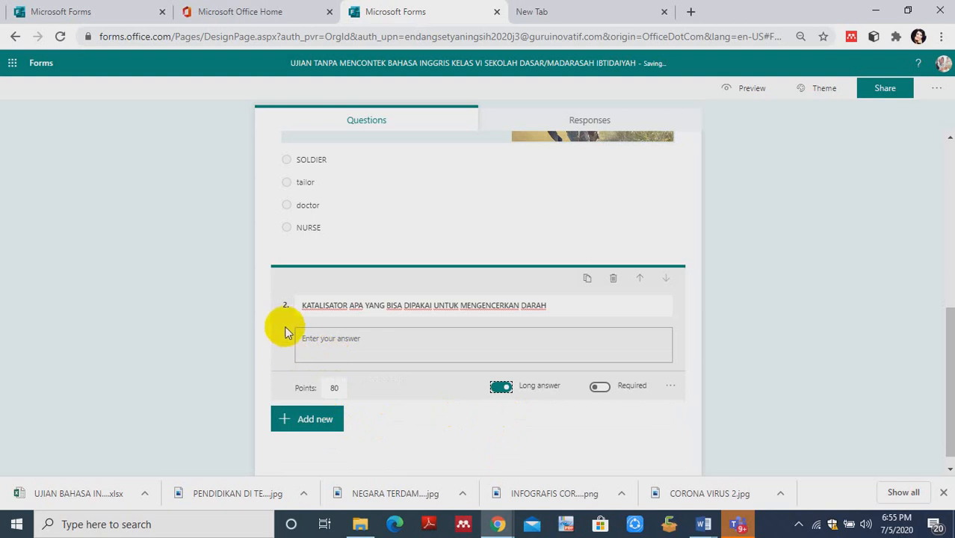
{"action": "left_click", "coordinate": [286, 330]}
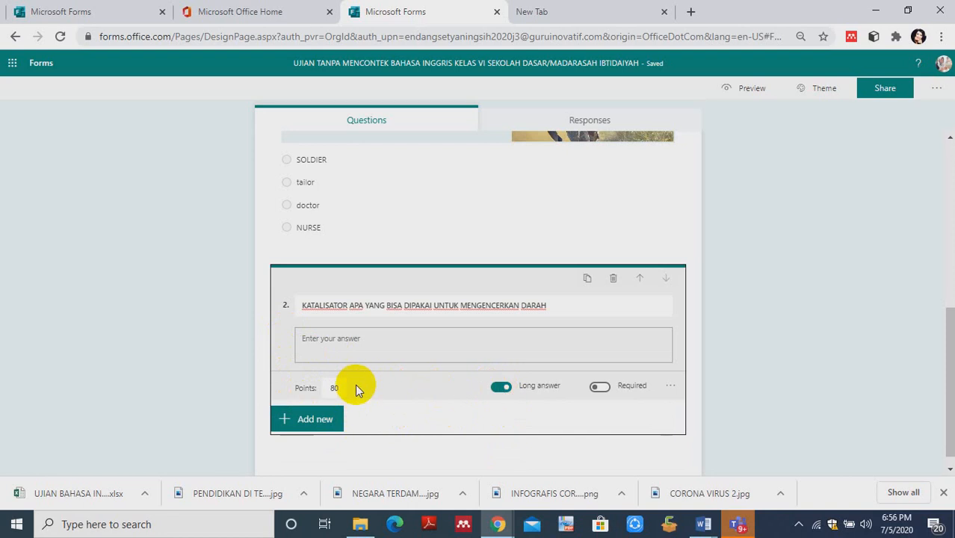
{"action": "left_click", "coordinate": [307, 367]}
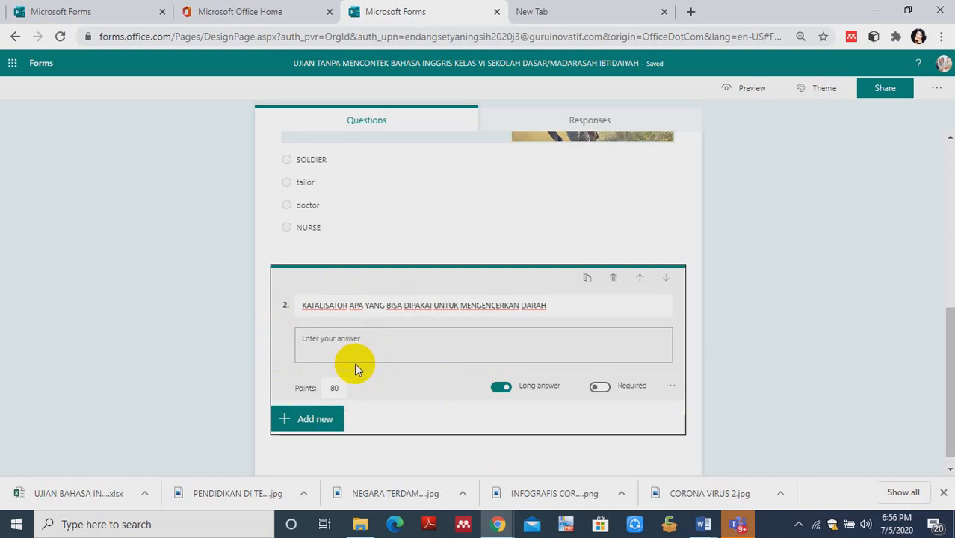
{"action": "left_click", "coordinate": [501, 388]}
{"action": "mouse_move", "coordinate": [331, 389]}
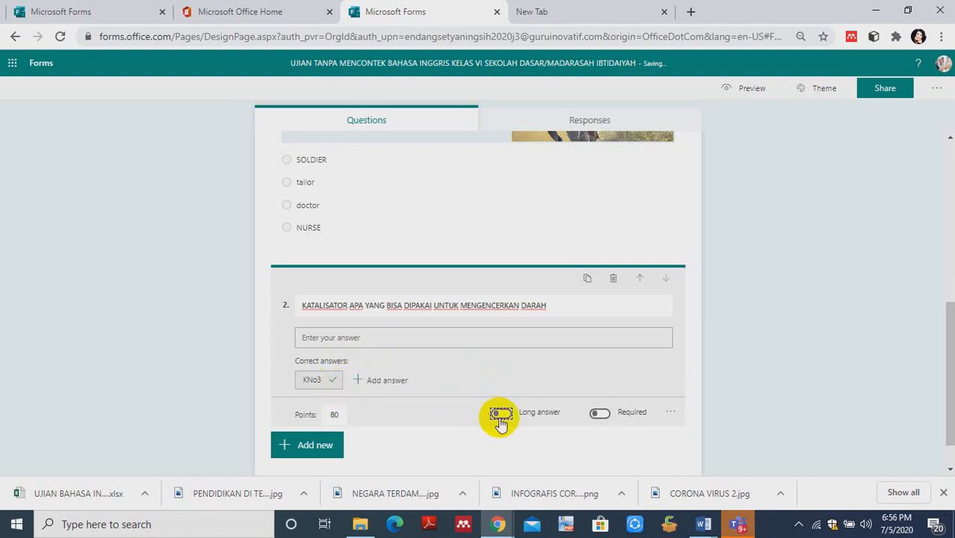
{"action": "left_click", "coordinate": [508, 417]}
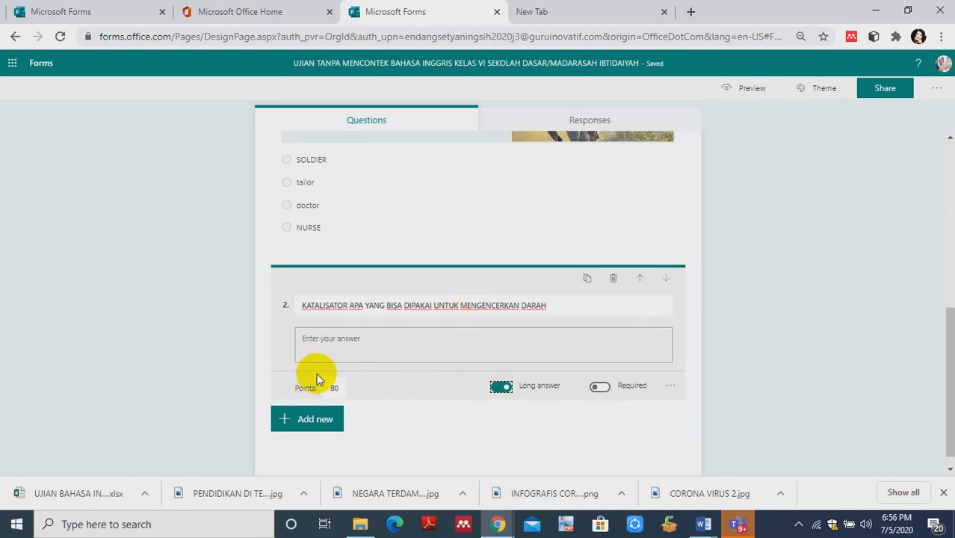
{"action": "left_click", "coordinate": [499, 388]}
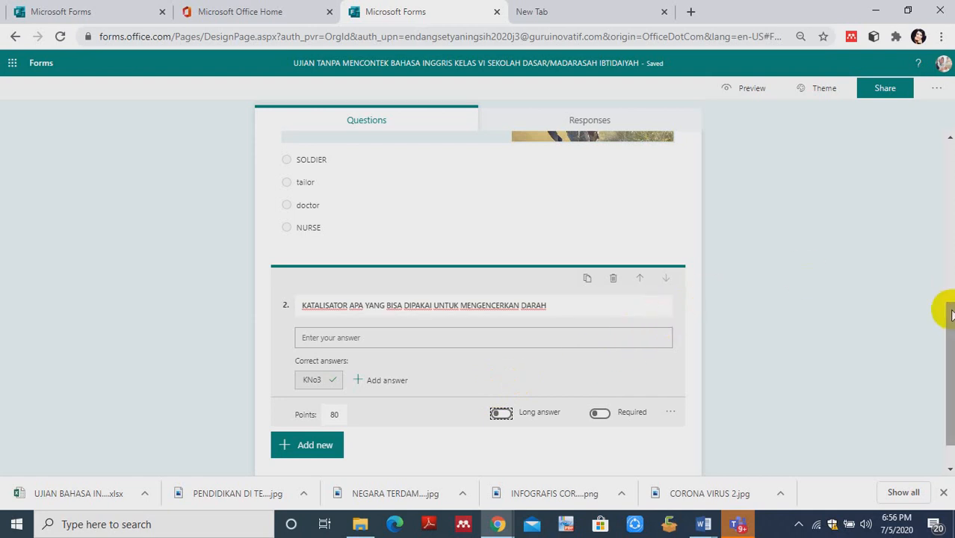
- Move the catalyst text question above the soldier question, and return it to second place
{"action": "scroll", "coordinate": [951, 314], "scroll_direction": "up", "scroll_amount": 5}
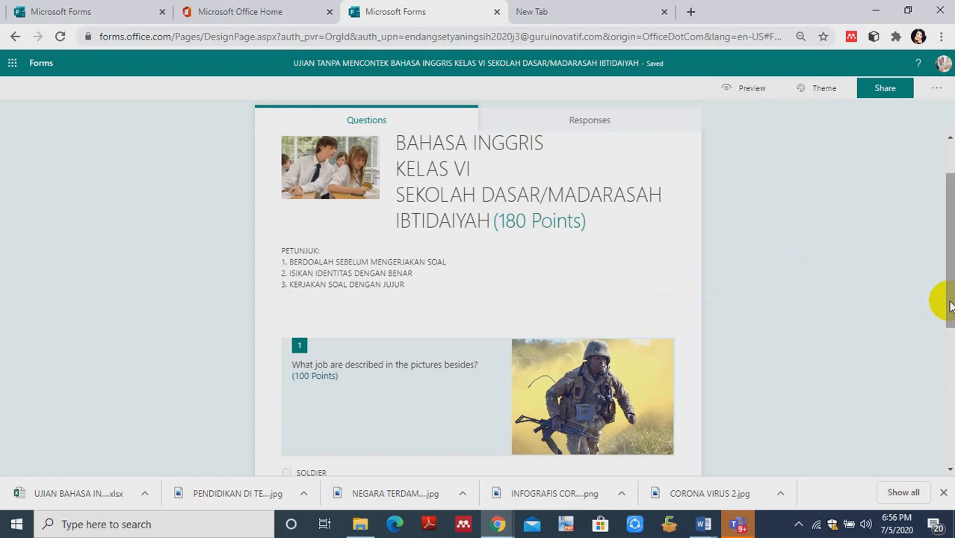
{"action": "scroll", "coordinate": [951, 307], "scroll_direction": "down", "scroll_amount": 4}
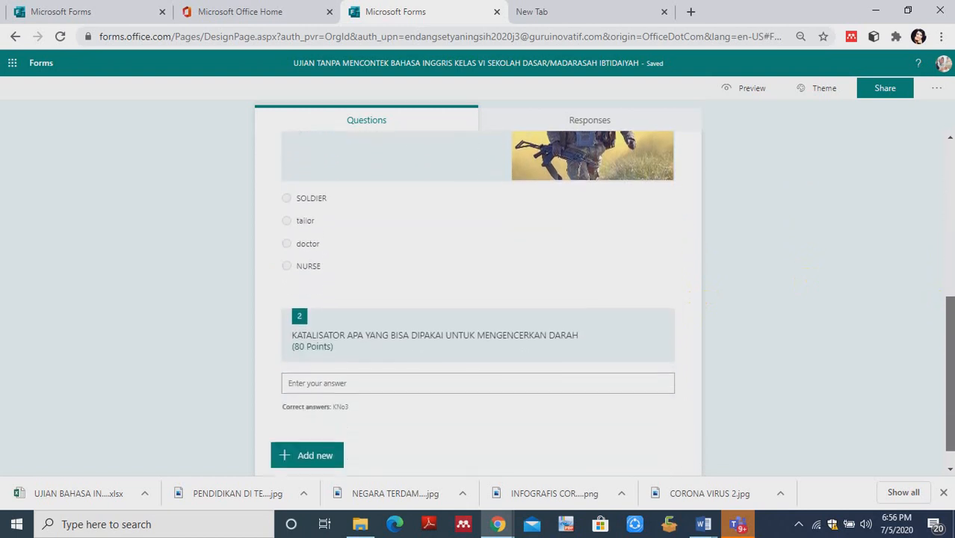
{"action": "left_click_drag", "start_coordinate": [951, 374], "coordinate": [951, 386]}
{"action": "left_click", "coordinate": [571, 340]}
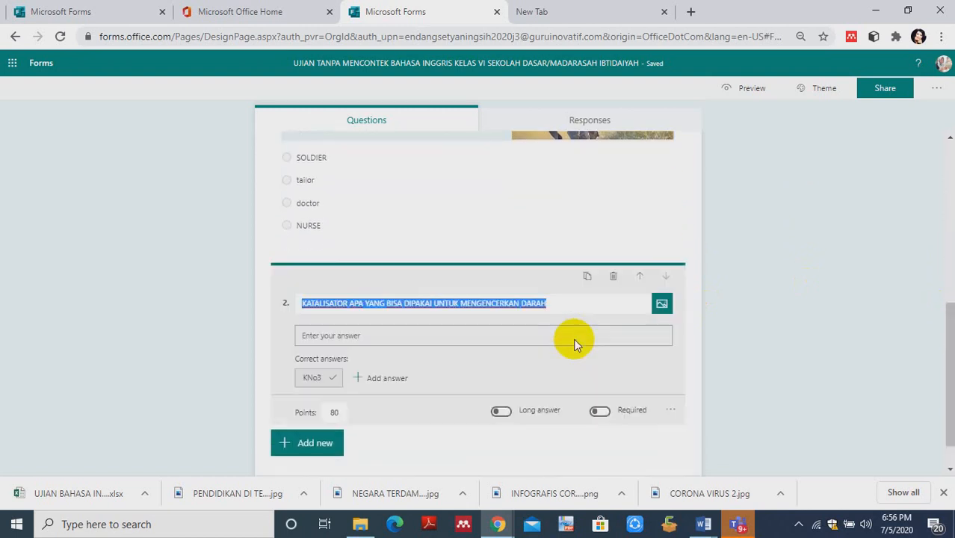
{"action": "left_click", "coordinate": [641, 276]}
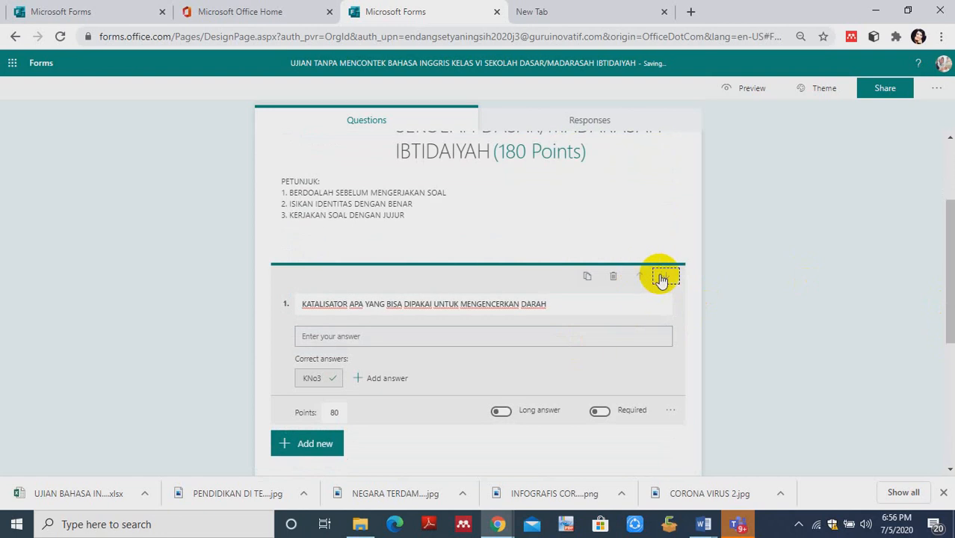
{"action": "left_click", "coordinate": [637, 277]}
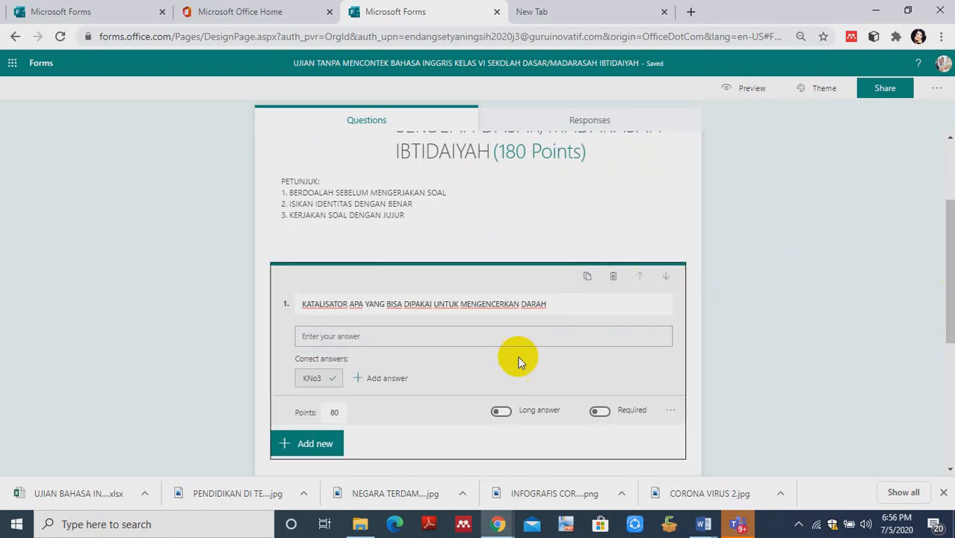
{"action": "left_click", "coordinate": [641, 277]}
{"action": "left_click", "coordinate": [665, 278]}
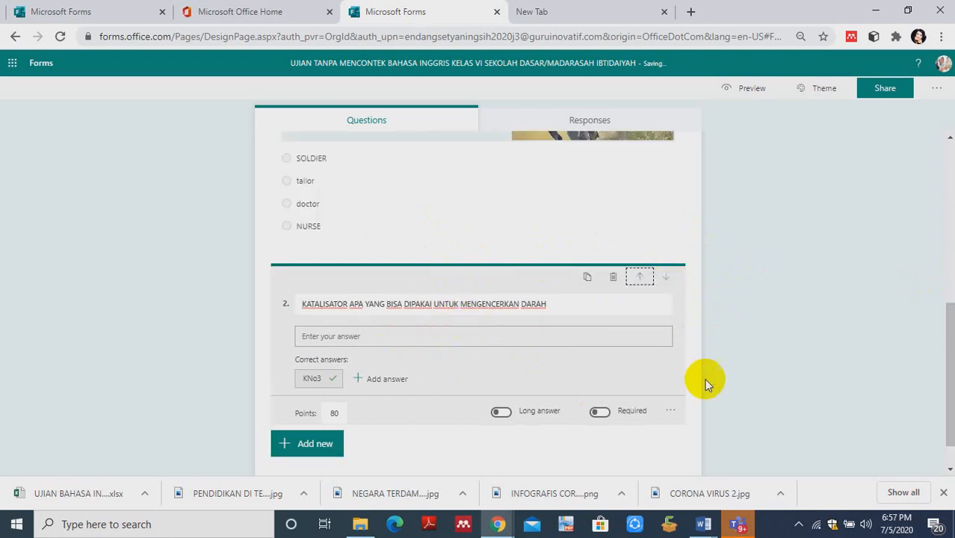
- Add a rating question after question 2 and set its number of levels to 4
{"action": "mouse_move", "coordinate": [950, 381]}
{"action": "left_mouse_down"}
{"action": "mouse_move", "coordinate": [944, 299]}
{"action": "mouse_move", "coordinate": [950, 384]}
{"action": "left_mouse_up"}
{"action": "left_click", "coordinate": [285, 429]}
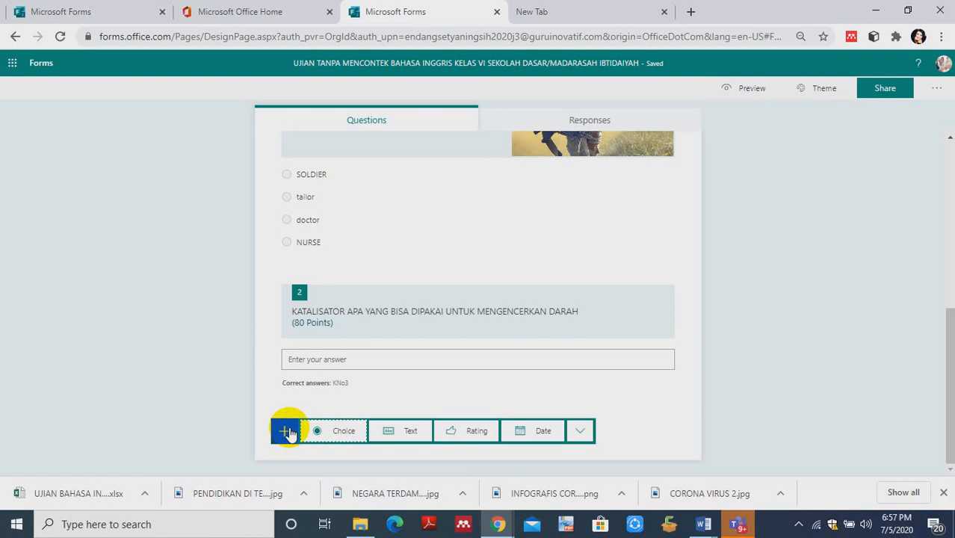
{"action": "left_click", "coordinate": [456, 429]}
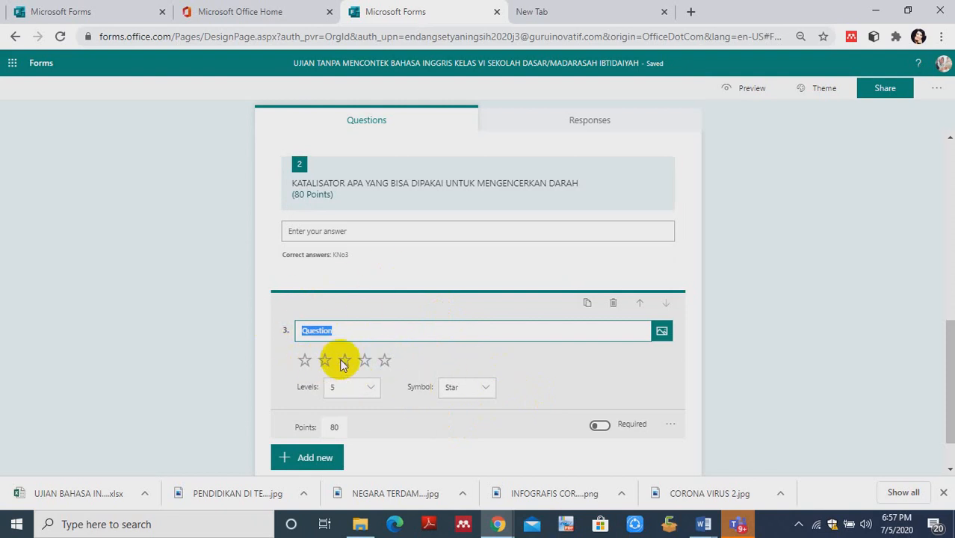
{"action": "left_click", "coordinate": [372, 389]}
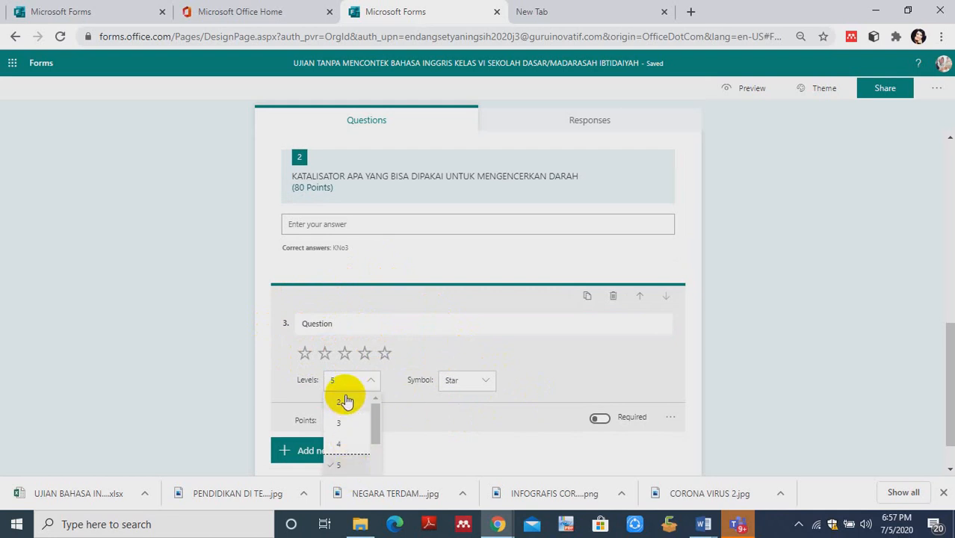
{"action": "left_click", "coordinate": [376, 411]}
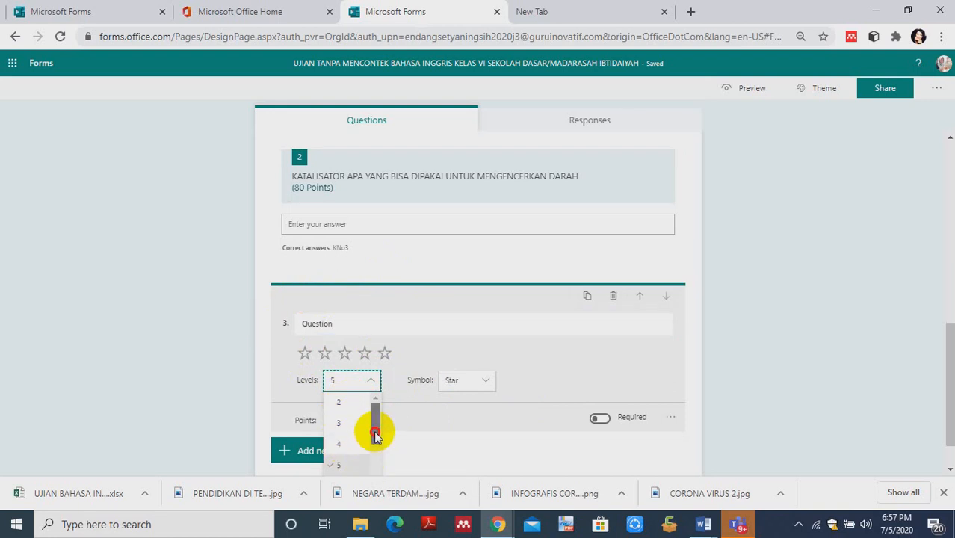
{"action": "scroll", "coordinate": [376, 445], "scroll_direction": "down", "scroll_amount": 1}
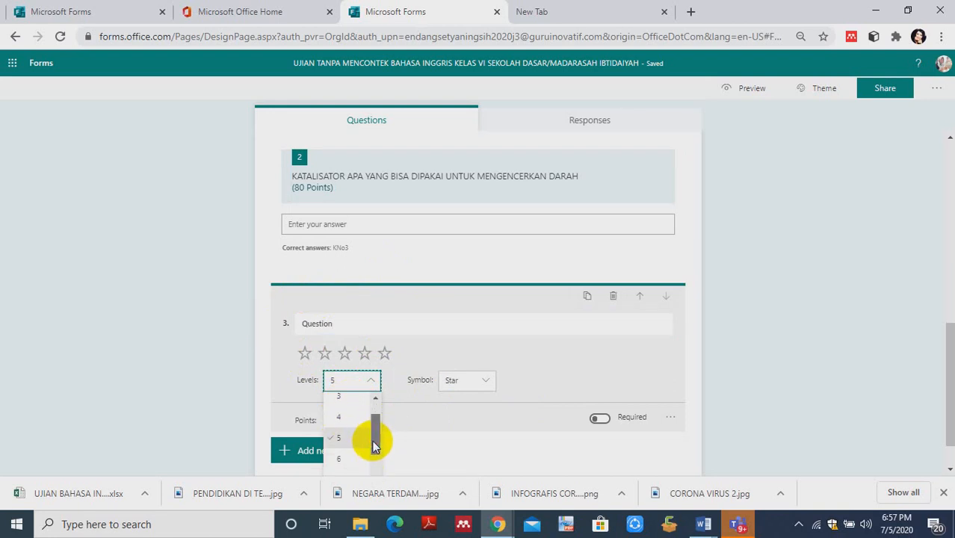
{"action": "left_click", "coordinate": [338, 417]}
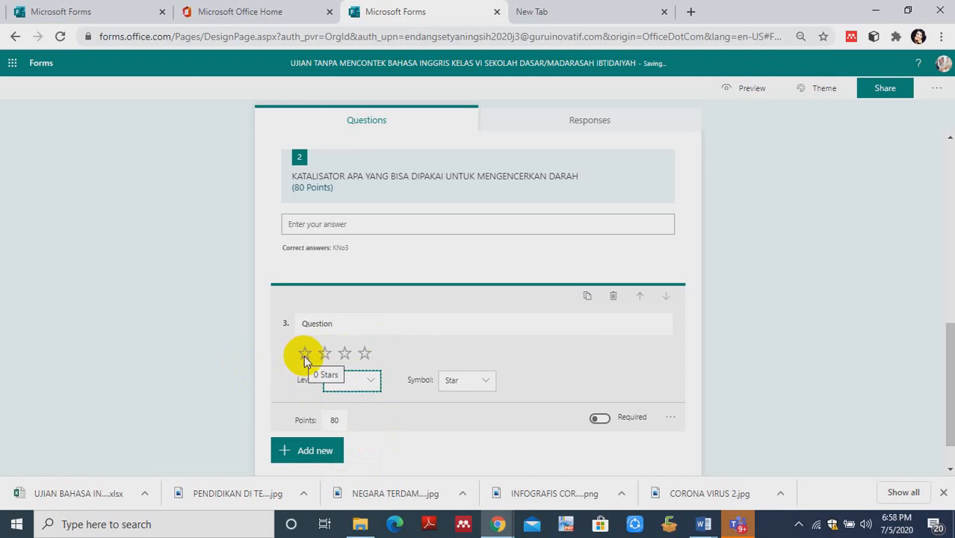
- Set the number of levels for rating question 3 to 9
{"action": "left_click", "coordinate": [370, 380]}
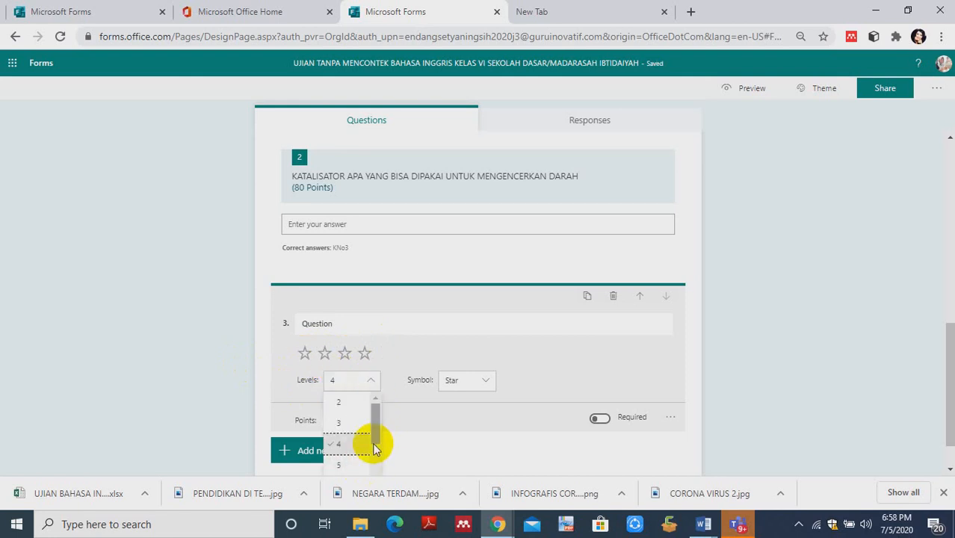
{"action": "left_click_drag", "start_coordinate": [379, 427], "coordinate": [373, 478]}
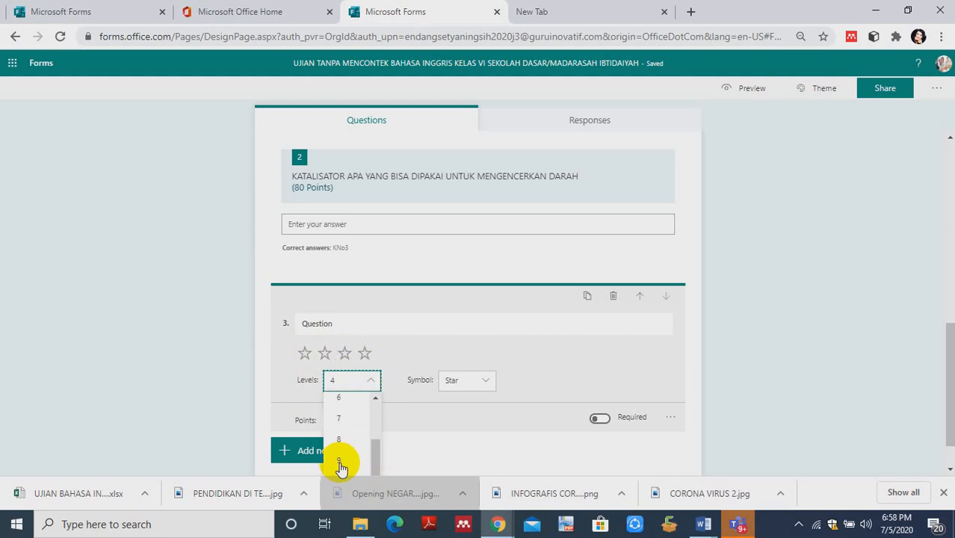
{"action": "left_click", "coordinate": [341, 465]}
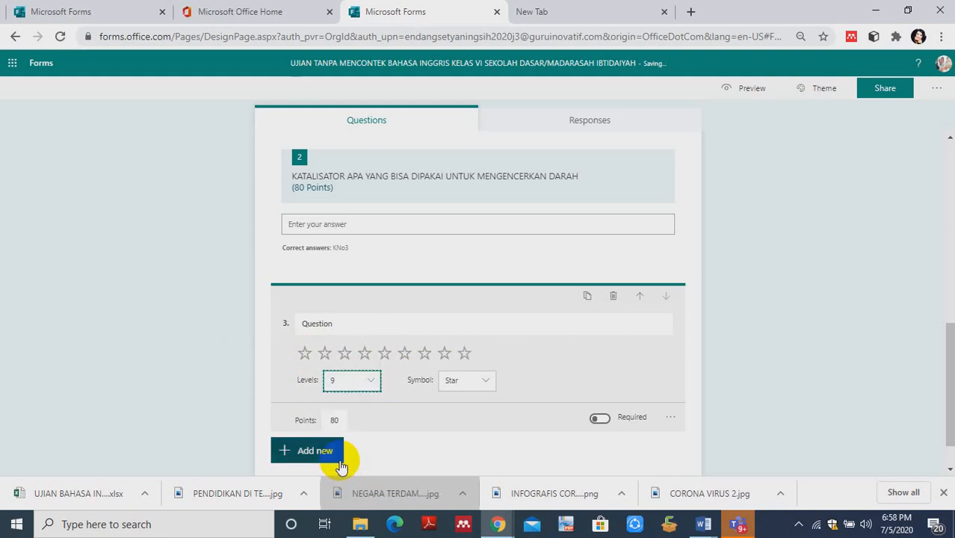
- Replace question 3's placeholder text with "DERAJAT KEPEDASAN BAKSO SETAN YANG DISUKAI ANAK ANAK"
{"action": "left_click", "coordinate": [307, 330]}
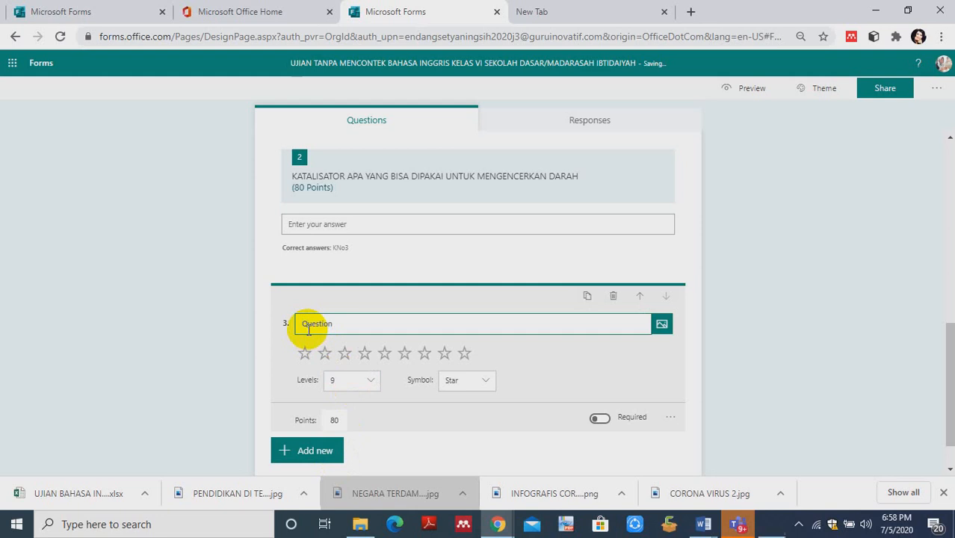
{"action": "type", "text": "DERA"}
{"action": "type", "text": "JAT KEPE"}
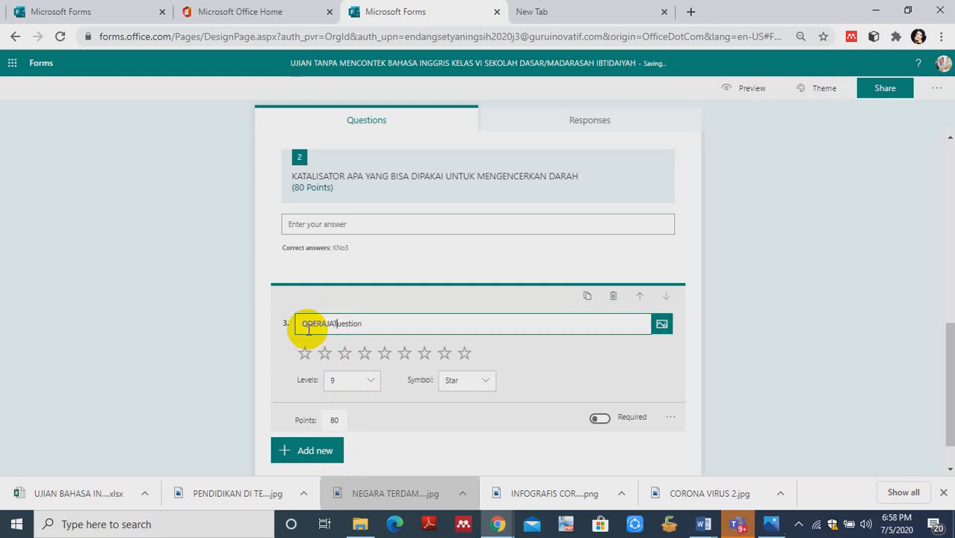
{"action": "type", "text": "DASAN "}
{"action": "type", "text": "BAKSO S"}
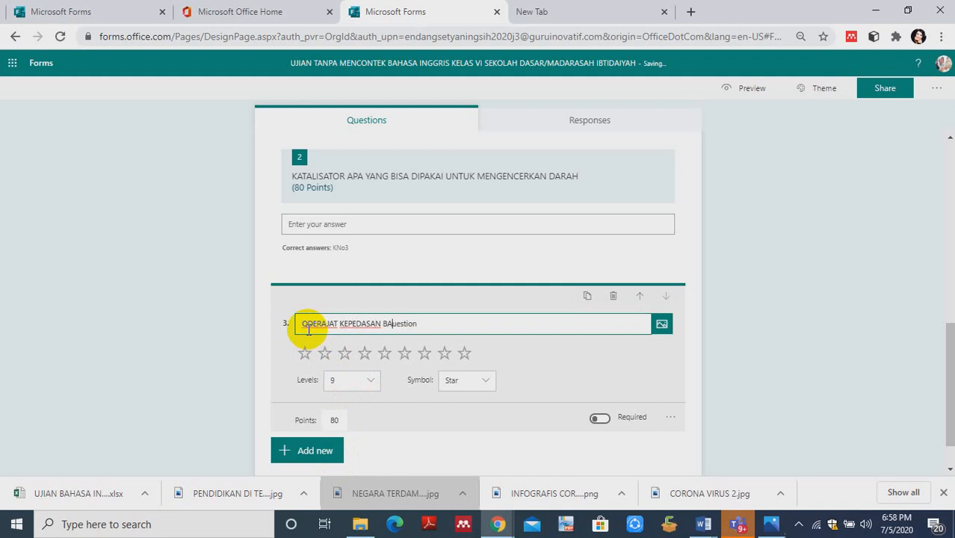
{"action": "type", "text": "ETAN YANG "}
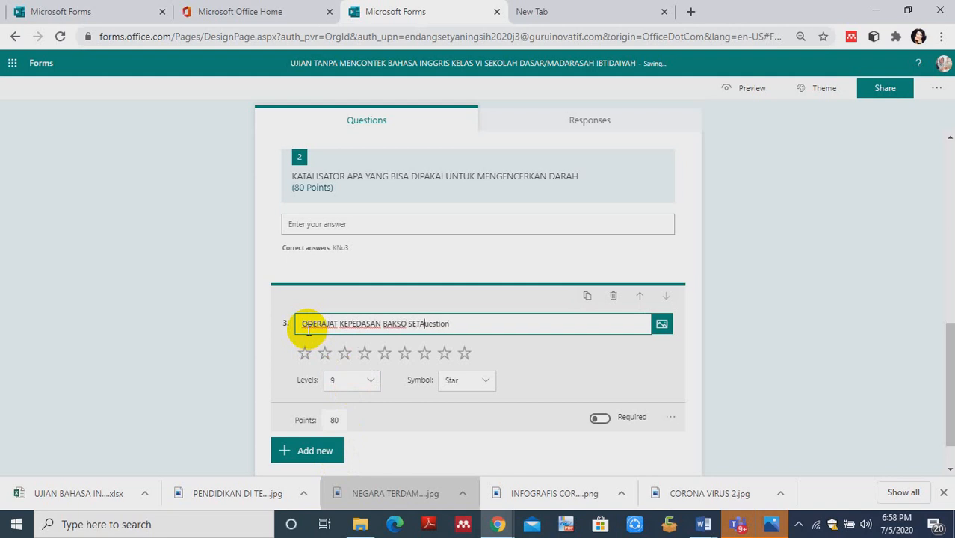
{"action": "type", "text": "DISUKAI ANAK"}
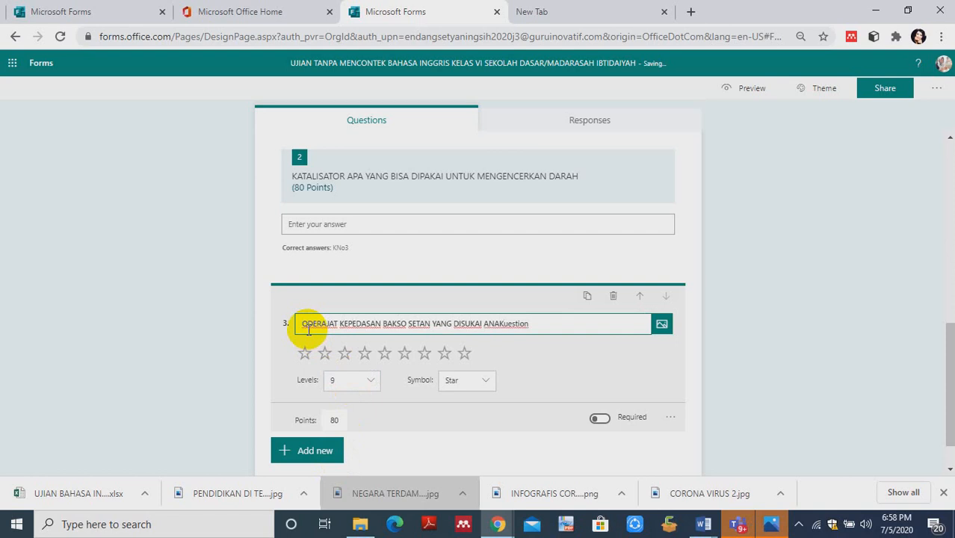
{"action": "type", "text": "N"}
{"action": "key", "text": "BackSpace"}
{"action": "type", "text": "ANAK"}
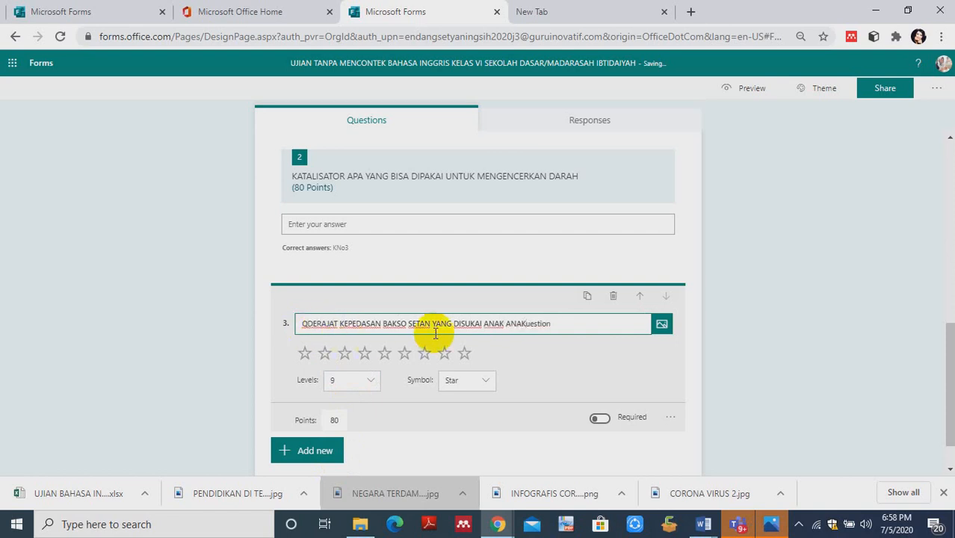
{"action": "key", "text": "BackSpace"}
{"action": "key", "text": "BackSpace"}
{"action": "key", "text": "BackSpace"}
{"action": "key", "text": "BackSpace"}
{"action": "key", "text": "BackSpace"}
{"action": "key", "text": "BackSpace"}
{"action": "key", "text": "BackSpace"}
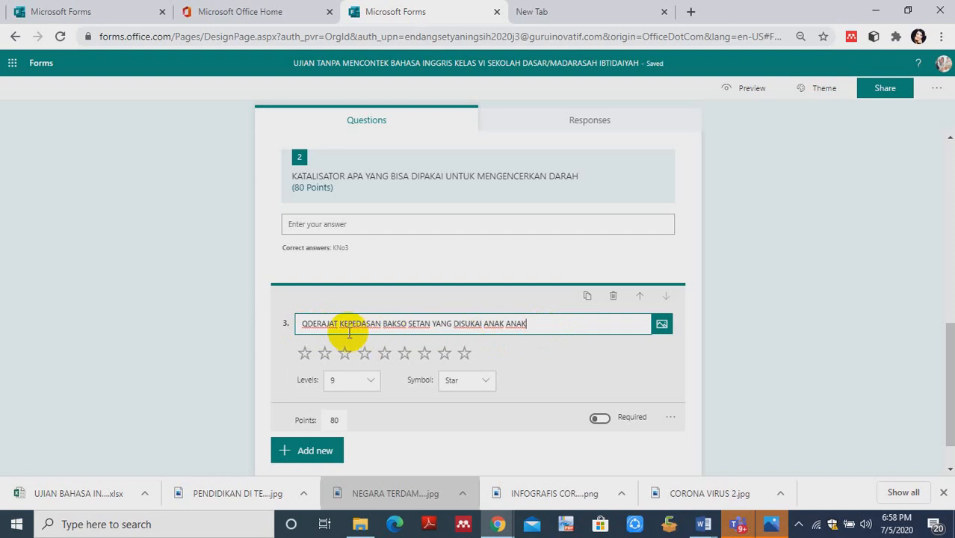
{"action": "left_click", "coordinate": [310, 325]}
{"action": "key", "text": "BackSpace"}
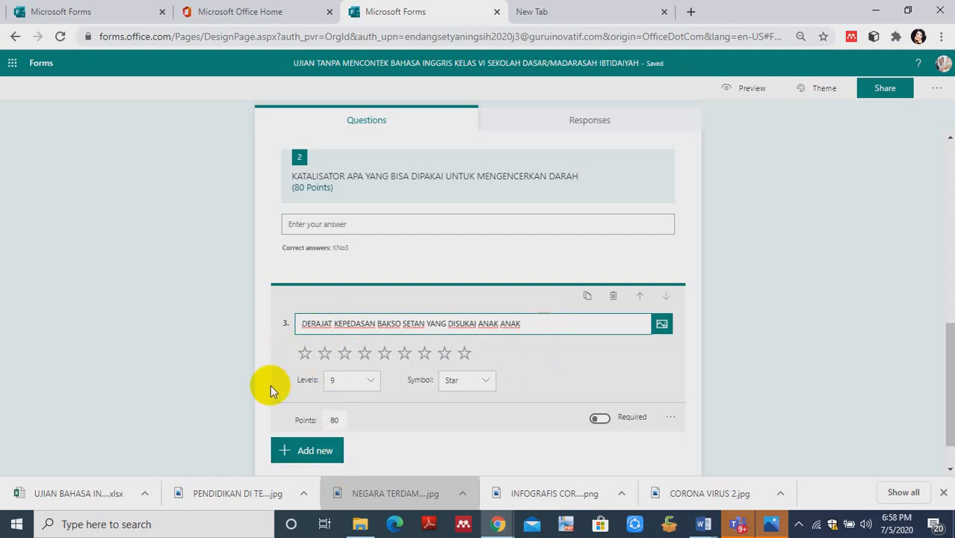
{"action": "left_click", "coordinate": [334, 421]}
- Duplicate rating question 3 and reword the copy as "DERAJAT KEPUASAN PELANGGAN TERHADAP LAYANAN PENJUALAN BAKSO SETAN"
{"action": "left_click", "coordinate": [487, 384]}
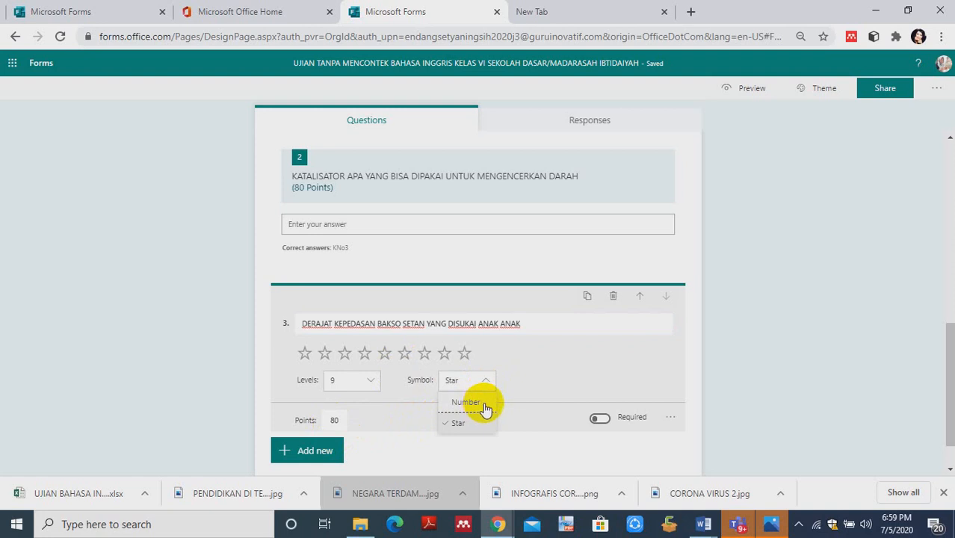
{"action": "left_click", "coordinate": [587, 299]}
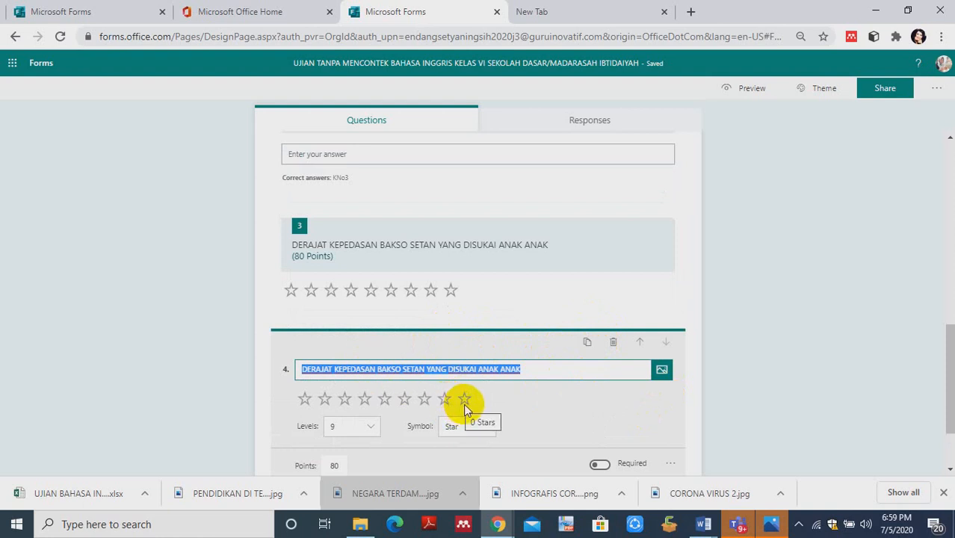
{"action": "left_click", "coordinate": [526, 370]}
{"action": "key", "text": "BackSpace"}
{"action": "key", "text": "BackSpace"}
{"action": "key", "text": "BackSpace"}
{"action": "key", "text": "BackSpace"}
{"action": "key", "text": "BackSpace"}
{"action": "key", "text": "BackSpace"}
{"action": "key", "text": "BackSpace"}
{"action": "key", "text": "BackSpace"}
{"action": "key", "text": "BackSpace"}
{"action": "key", "text": "BackSpace"}
{"action": "key", "text": "BackSpace"}
{"action": "key", "text": "BackSpace"}
{"action": "key", "text": "BackSpace"}
{"action": "key", "text": "BackSpace"}
{"action": "key", "text": "BackSpace"}
{"action": "key", "text": "BackSpace"}
{"action": "key", "text": "BackSpace"}
{"action": "key", "text": "BackSpace"}
{"action": "key", "text": "BackSpace"}
{"action": "key", "text": "BackSpace"}
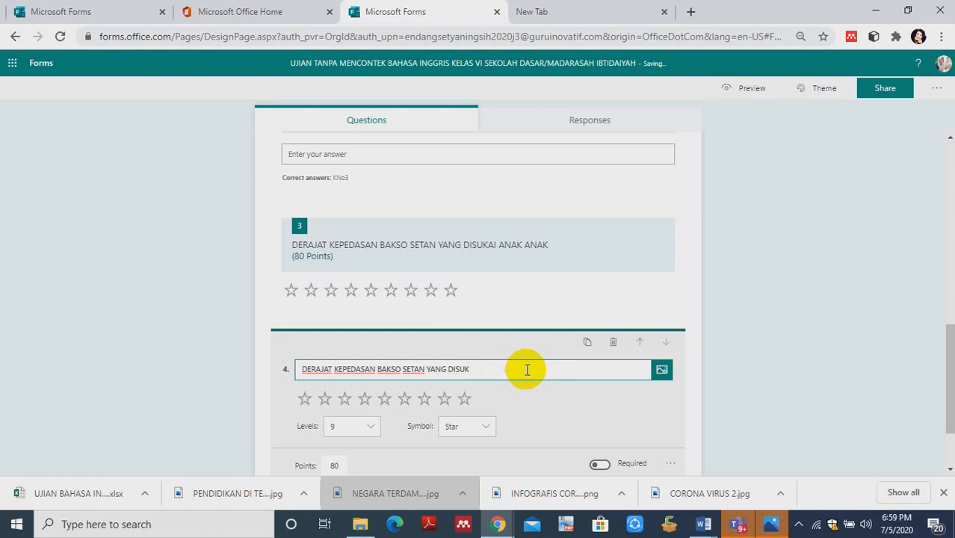
{"action": "key", "text": "BackSpace"}
{"action": "key", "text": "BackSpace"}
{"action": "key", "text": "BackSpace"}
{"action": "key", "text": "BackSpace"}
{"action": "key", "text": "BackSpace"}
{"action": "key", "text": "BackSpace"}
{"action": "key", "text": "BackSpace"}
{"action": "key", "text": "BackSpace"}
{"action": "key", "text": "BackSpace"}
{"action": "key", "text": "BackSpace"}
{"action": "key", "text": "BackSpace"}
{"action": "key", "text": "BackSpace"}
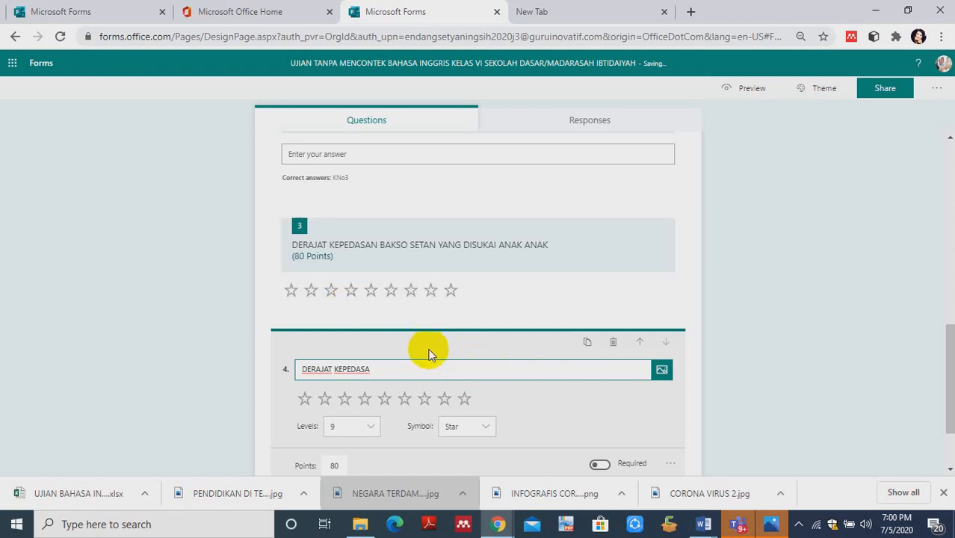
{"action": "key", "text": "BackSpace"}
{"action": "key", "text": "BackSpace"}
{"action": "key", "text": "BackSpace"}
{"action": "key", "text": "BackSpace"}
{"action": "key", "text": "BackSpace"}
{"action": "type", "text": "UASAN PELANGGAN TERHADAP LAYANAN"}
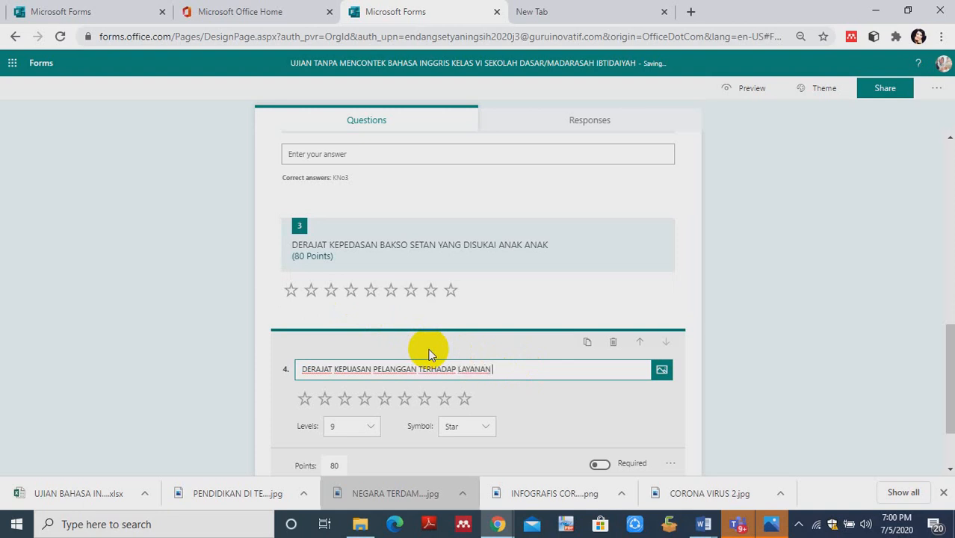
{"action": "type", "text": " PENJUALAN "}
{"action": "type", "text": "MA"}
{"action": "key", "text": "BackSpace"}
{"action": "key", "text": "BackSpace"}
{"action": "type", "text": "BAKSO"}
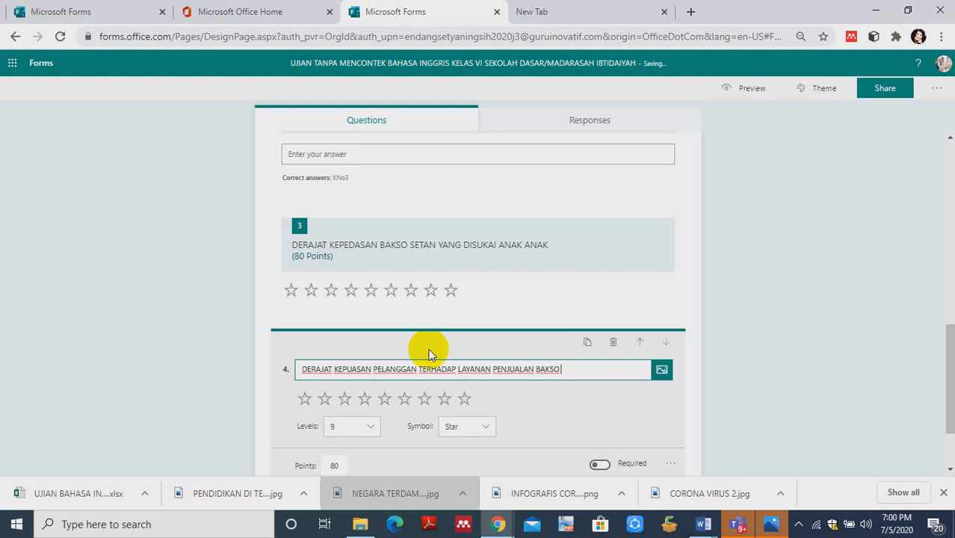
{"action": "type", "text": " SETAN"}
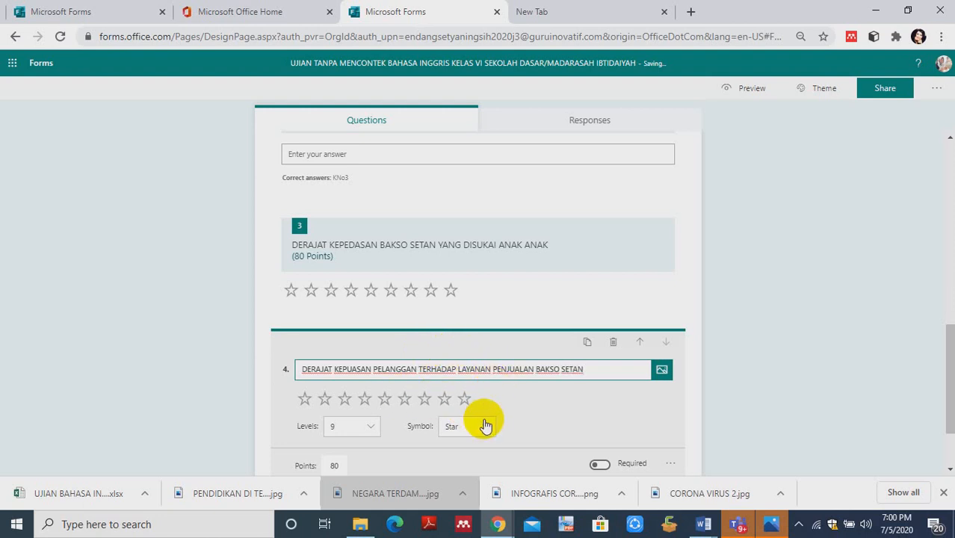
- Reduce the number of levels for the customer satisfaction rating in question 4 to 5
{"action": "left_click", "coordinate": [372, 425]}
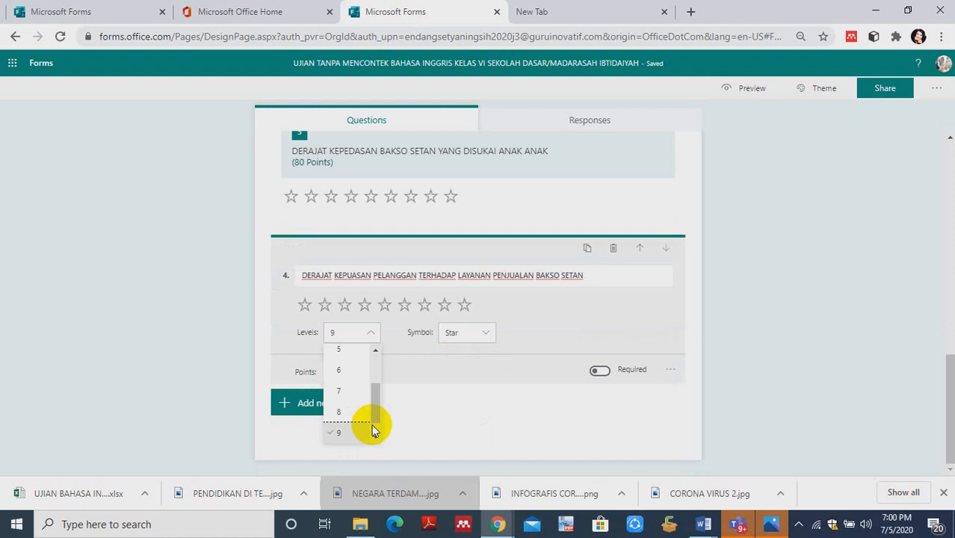
{"action": "left_click", "coordinate": [341, 351]}
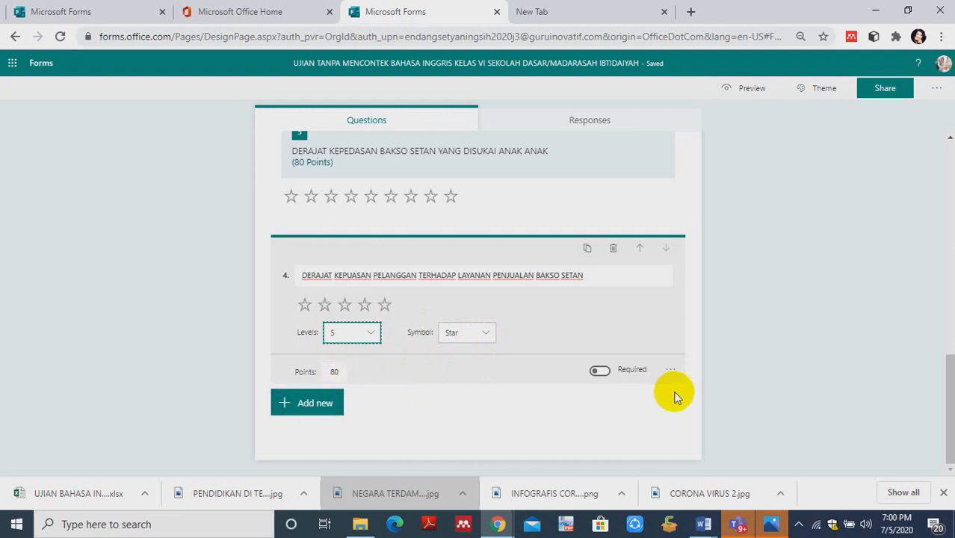
- Add a date question after question 4 with the text "PADA TANGGAL BERAPA BILL CLINTON LAHIR"
{"action": "left_click", "coordinate": [293, 402]}
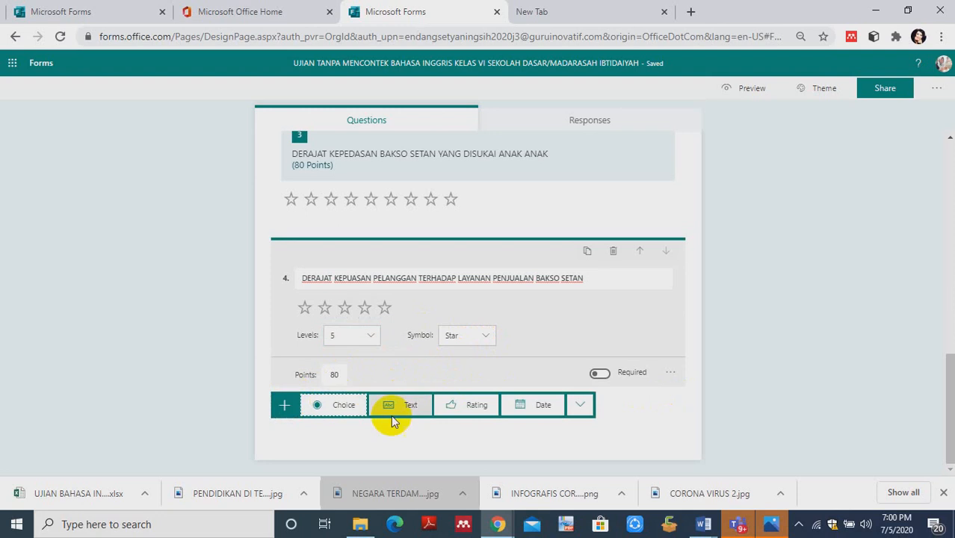
{"action": "left_click", "coordinate": [544, 405]}
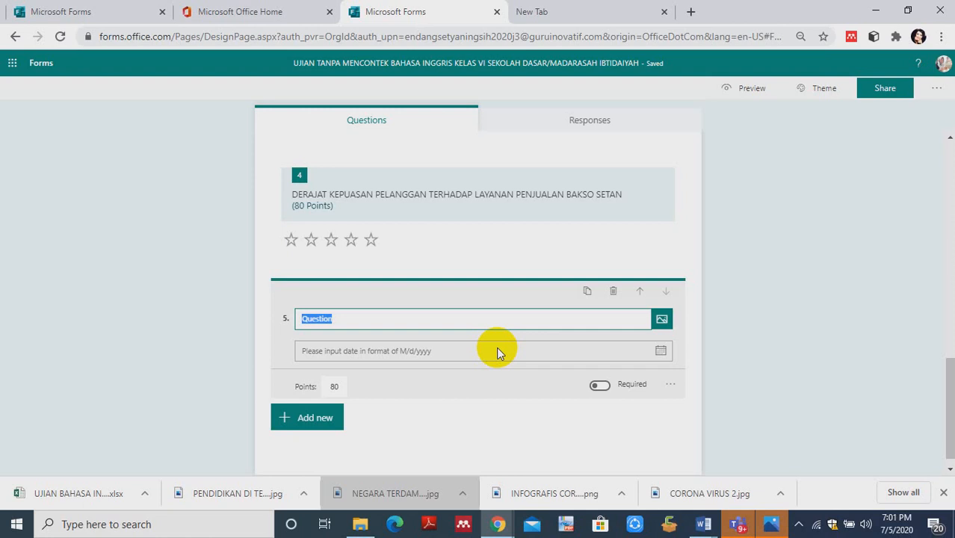
{"action": "type", "text": "PADA "}
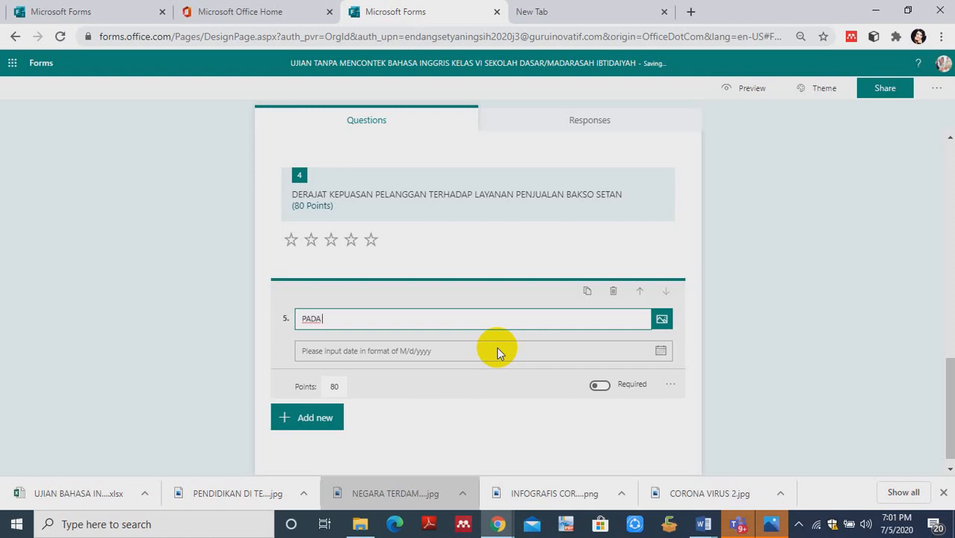
{"action": "type", "text": "TANGGAL BERAPA B"}
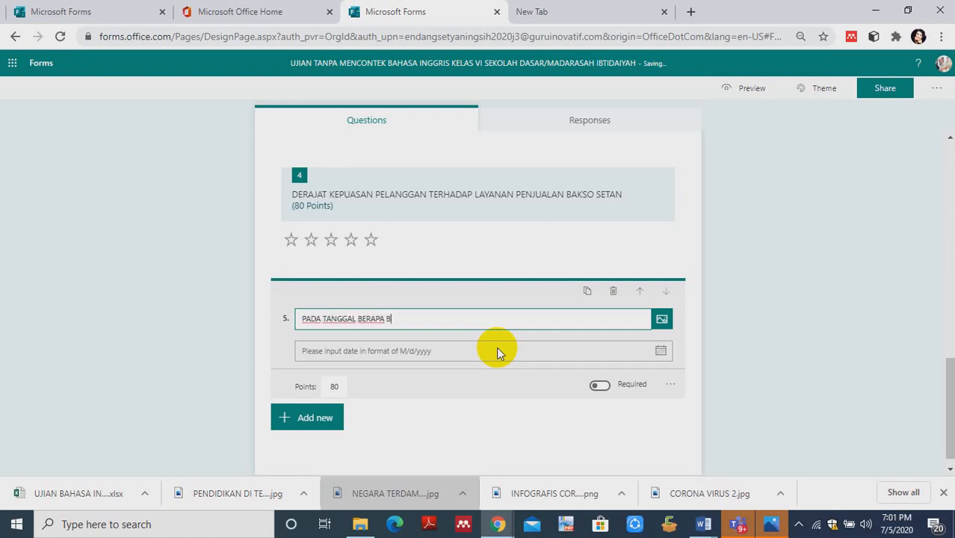
{"action": "type", "text": "ILL CLINTON LAHIR"}
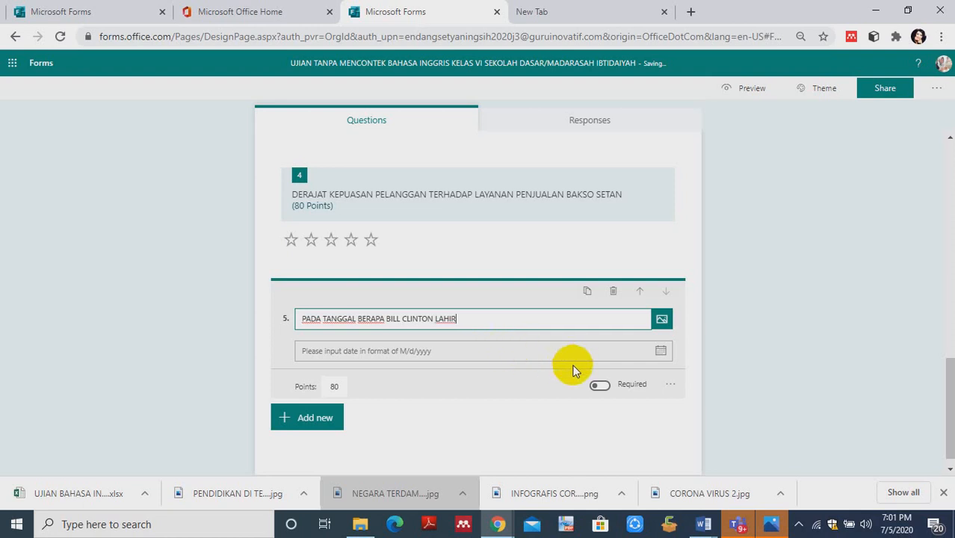
{"action": "left_click", "coordinate": [432, 351]}
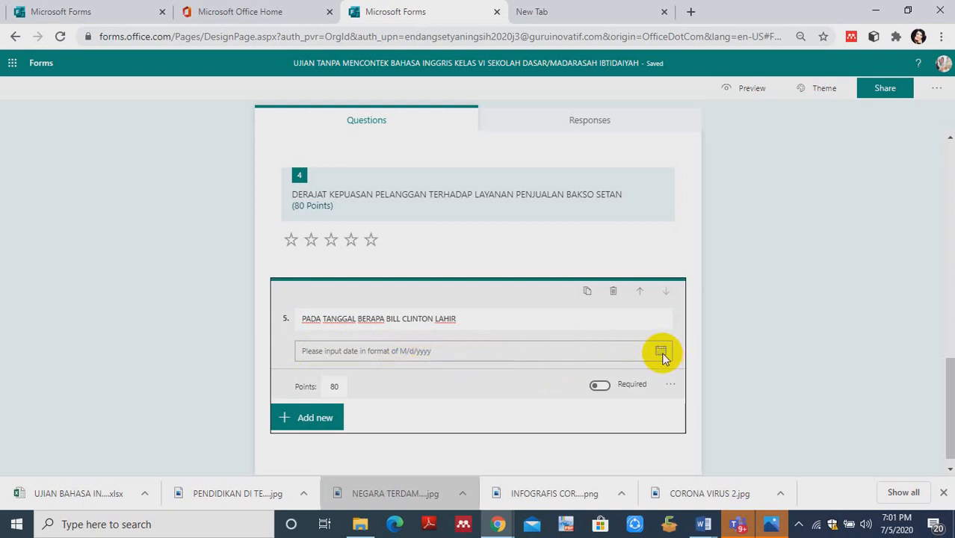
- Make the date question required and give it the subtitle "BERDASARKAN AKTA KELAHIRAN RESMI"
{"action": "left_click", "coordinate": [607, 390]}
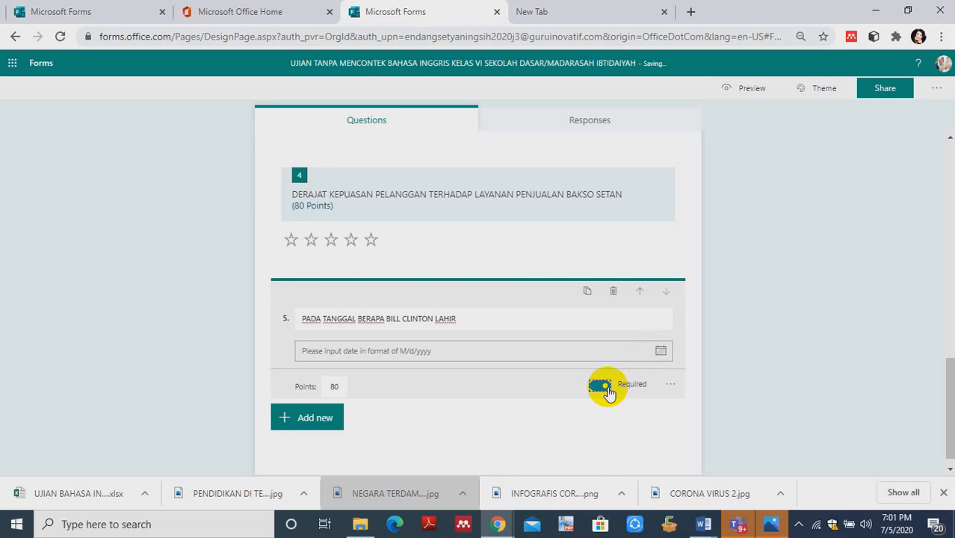
{"action": "left_click", "coordinate": [672, 387]}
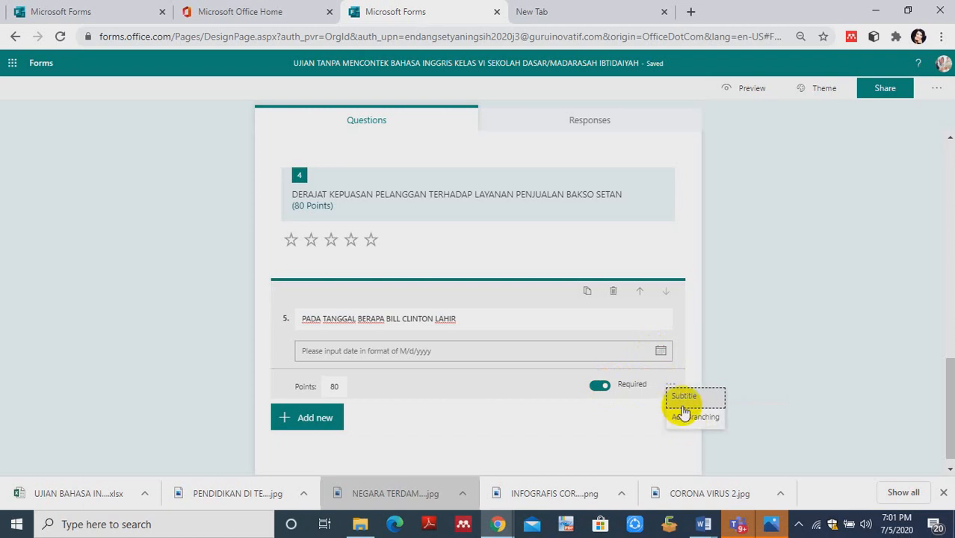
{"action": "left_click", "coordinate": [682, 396]}
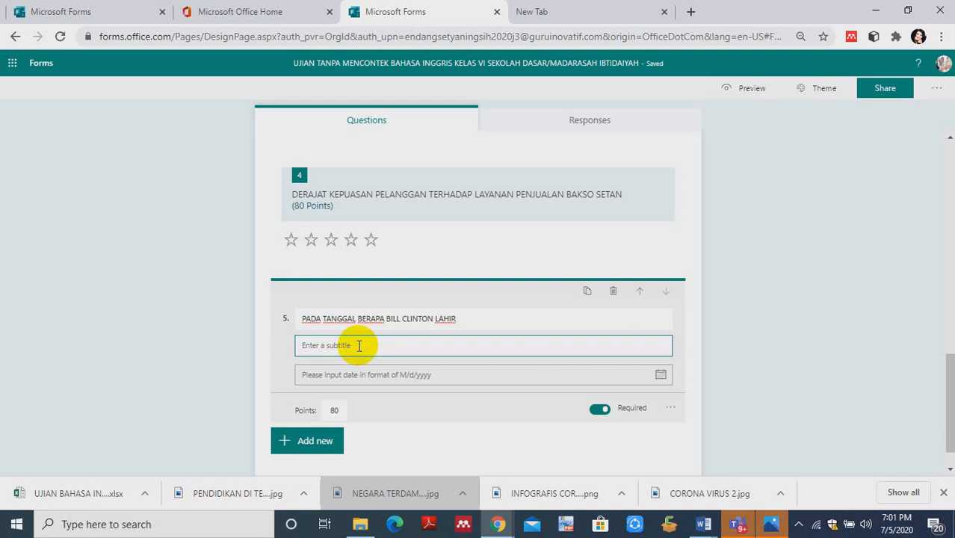
{"action": "type", "text": "BER"}
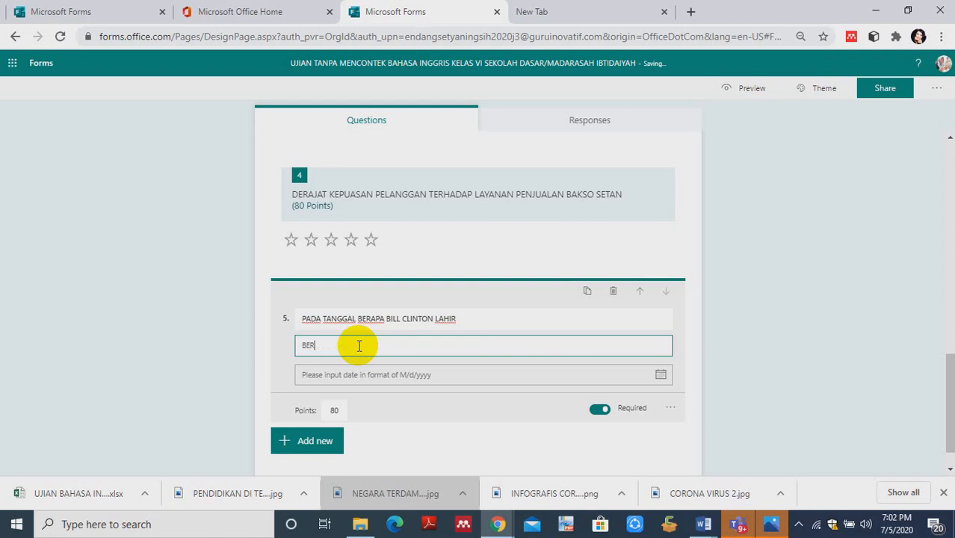
{"action": "type", "text": "DASARKAN AKTA KELA"}
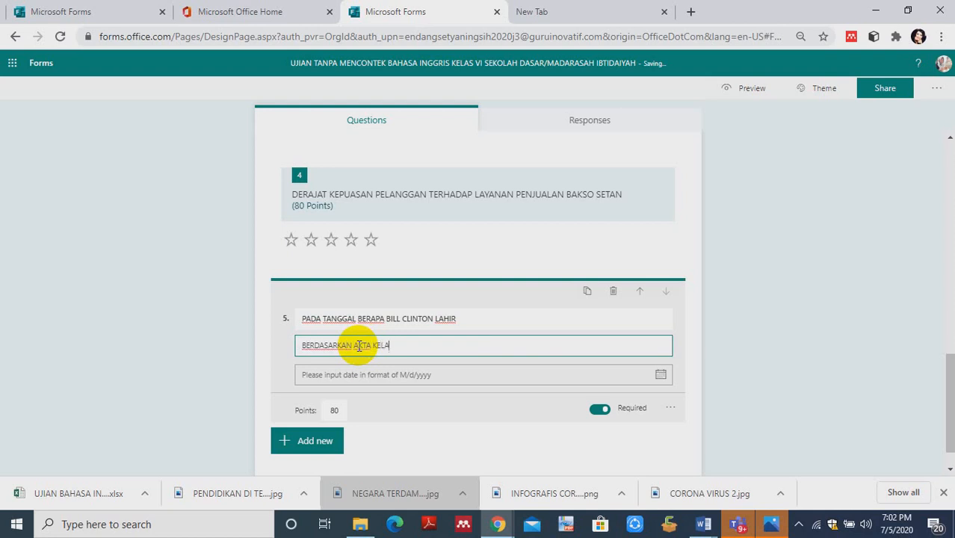
{"action": "type", "text": "HIRAN RESMI"}
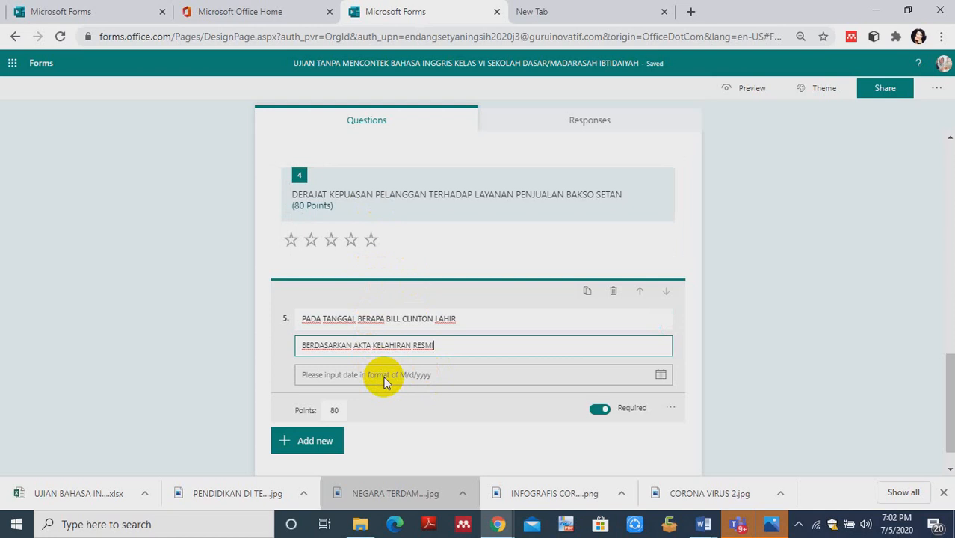
- Add a new section below date question 5
{"action": "left_click", "coordinate": [278, 442]}
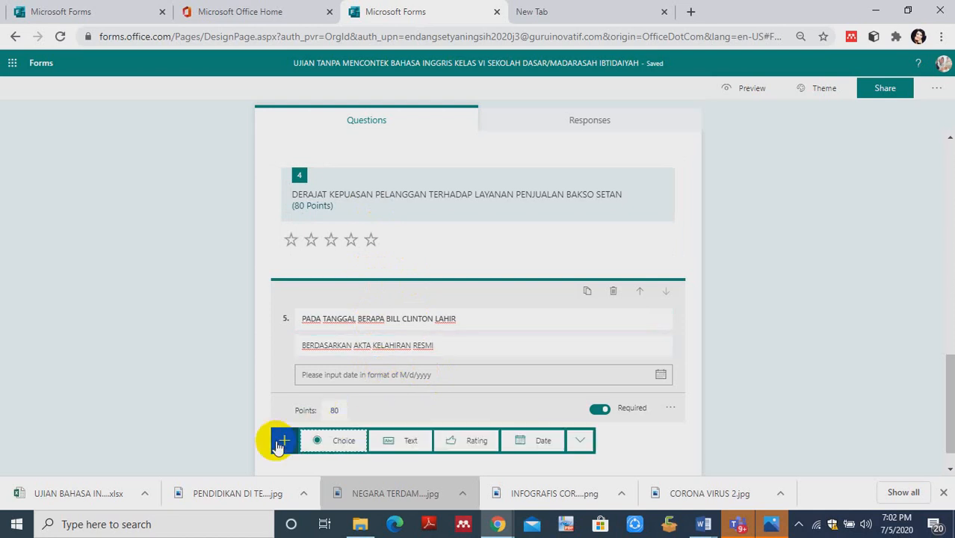
{"action": "left_click", "coordinate": [580, 443]}
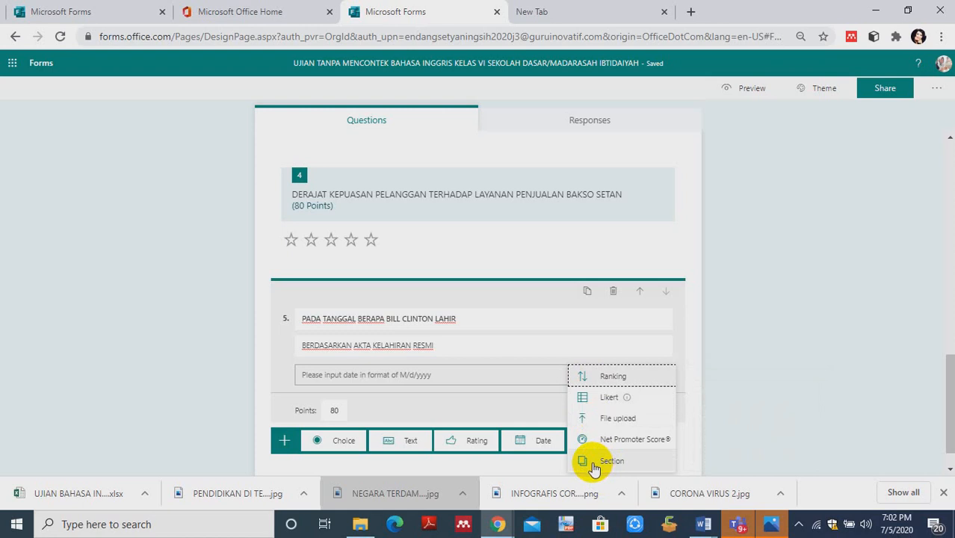
{"action": "left_click", "coordinate": [588, 463]}
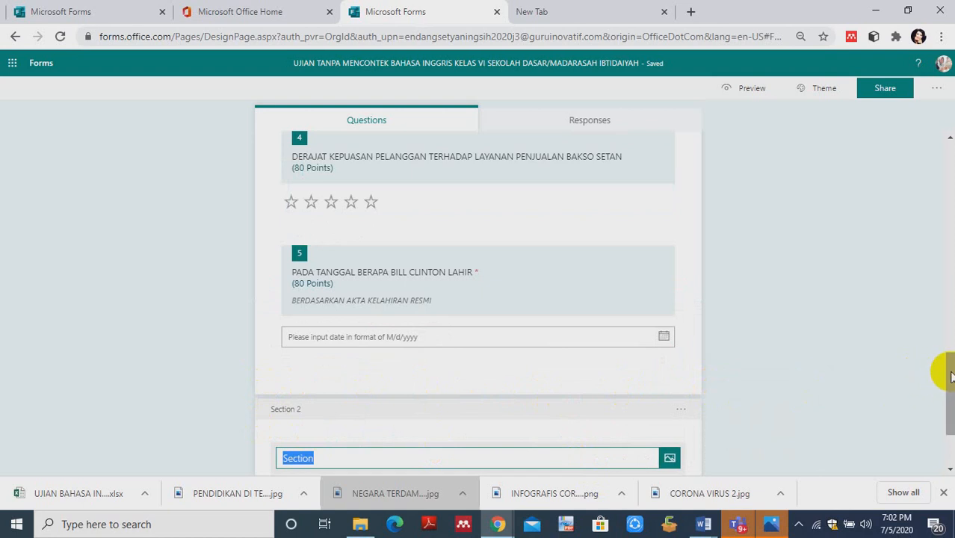
{"action": "left_click_drag", "start_coordinate": [951, 376], "coordinate": [950, 393]}
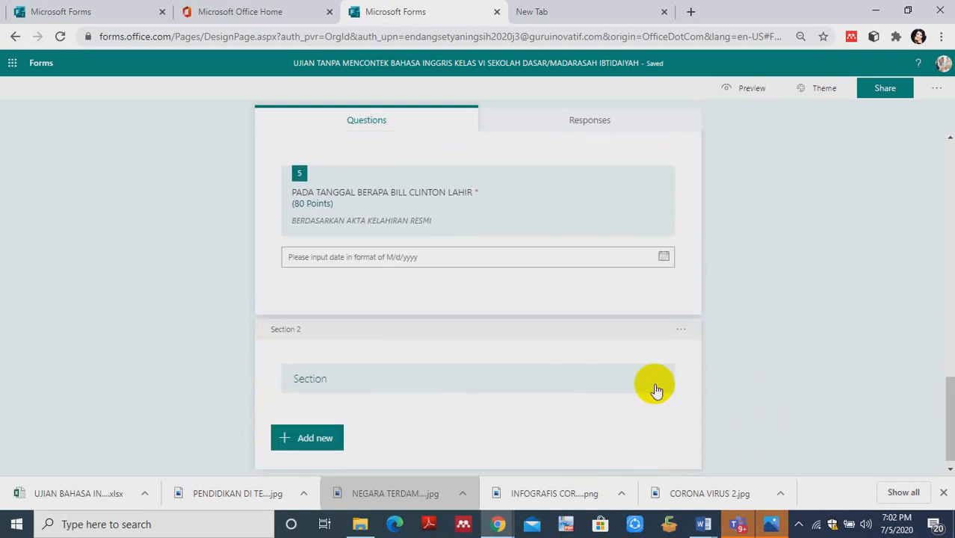
- Replace the default title of Section 2 with "SOAL URAIAN SINGKAT"
{"action": "left_click", "coordinate": [335, 379]}
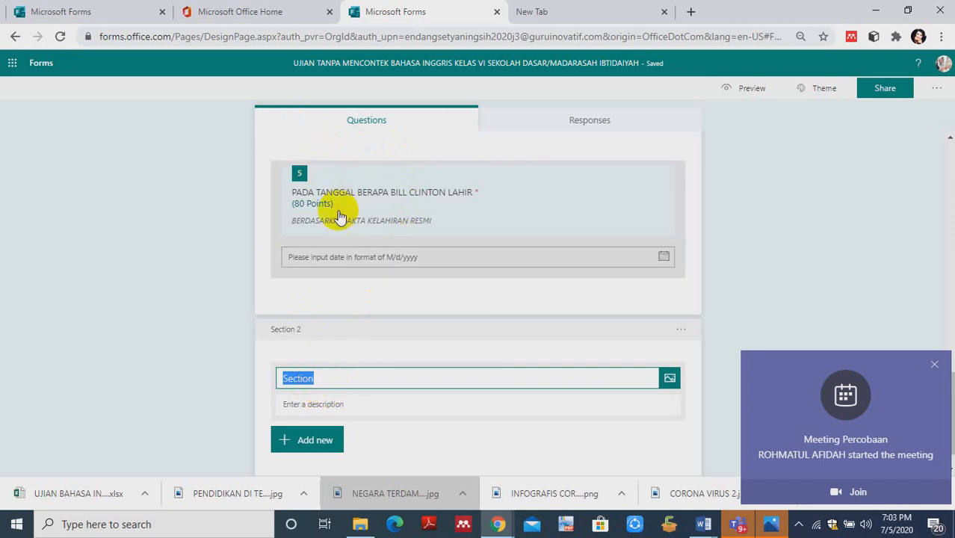
{"action": "left_click", "coordinate": [315, 380]}
{"action": "key", "text": "BackSpace"}
{"action": "key", "text": "BackSpace"}
{"action": "key", "text": "BackSpace"}
{"action": "key", "text": "BackSpace"}
{"action": "key", "text": "BackSpace"}
{"action": "key", "text": "BackSpace"}
{"action": "key", "text": "BackSpace"}
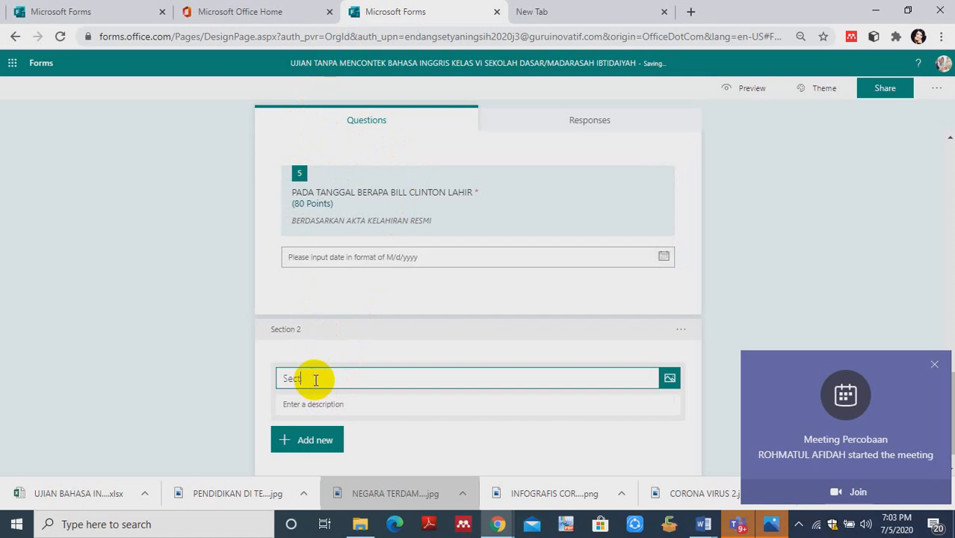
{"action": "type", "text": "sOAL"}
{"action": "key", "text": "BackSpace"}
{"action": "type", "text": "SOAL URAIAN SIN"}
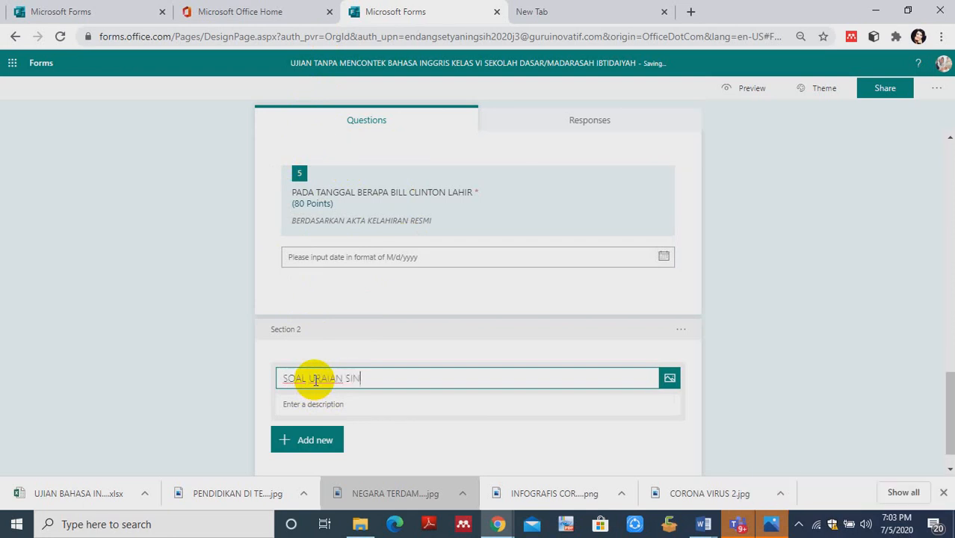
{"action": "type", "text": "GKAT"}
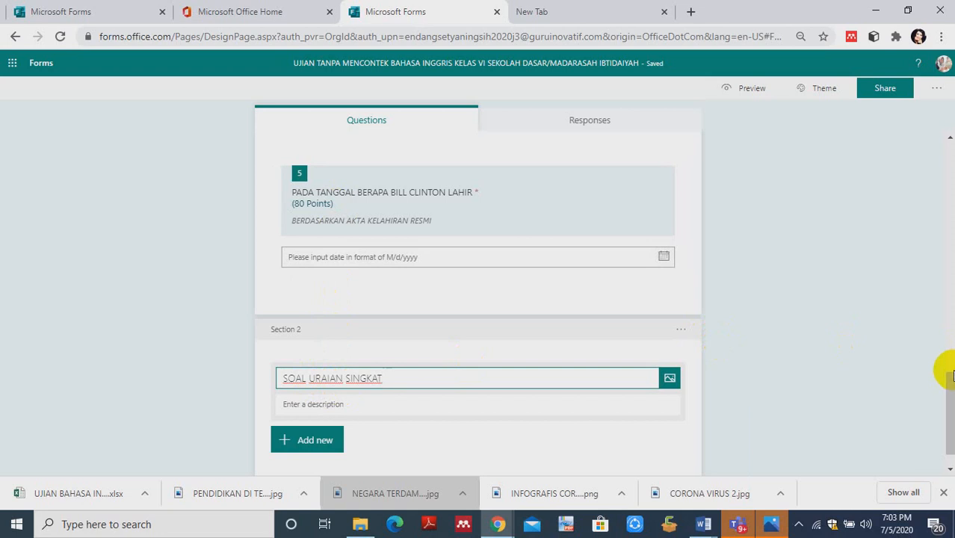
- Add a text question with the wording "NAMA" at the start of Section 1, ahead of the picture question about jobs
{"action": "left_click_drag", "start_coordinate": [949, 378], "coordinate": [950, 159]}
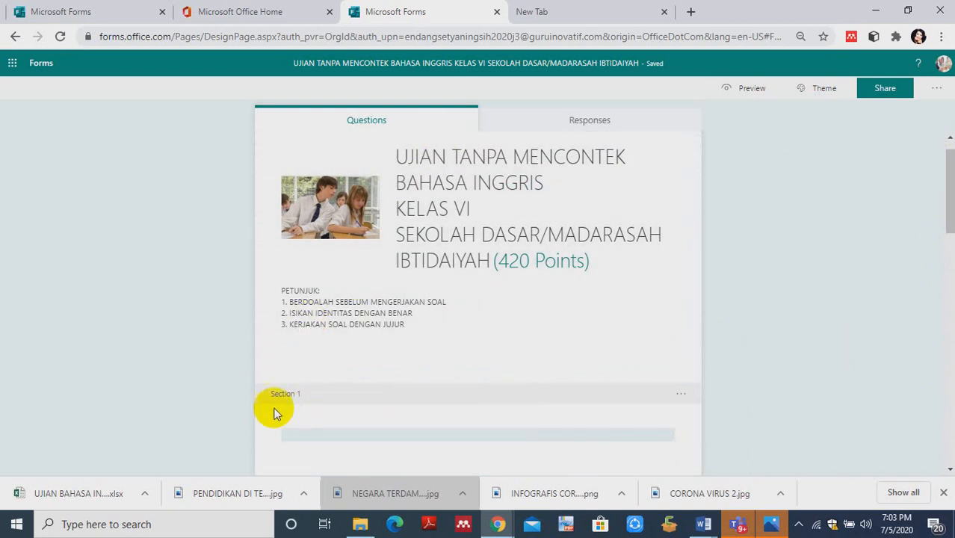
{"action": "left_click", "coordinate": [293, 394]}
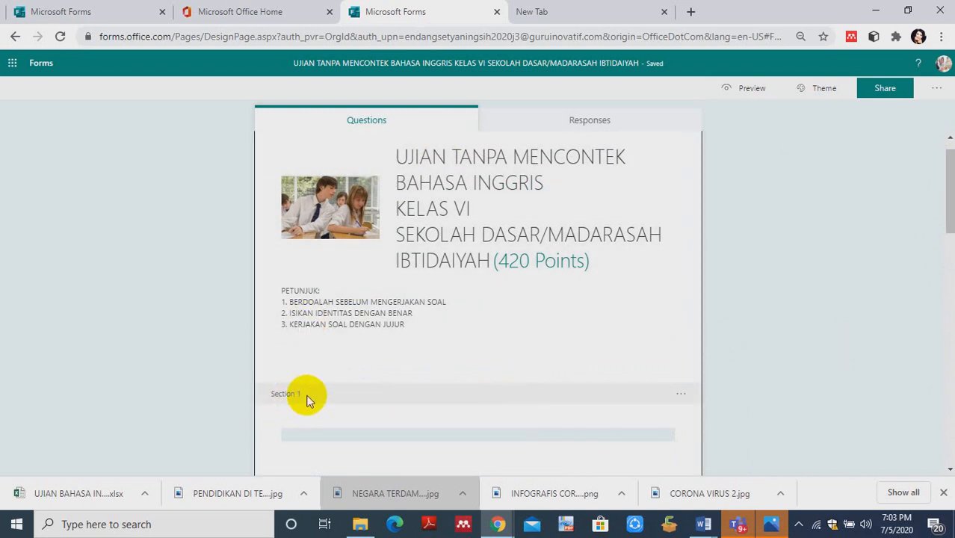
{"action": "left_click", "coordinate": [308, 443]}
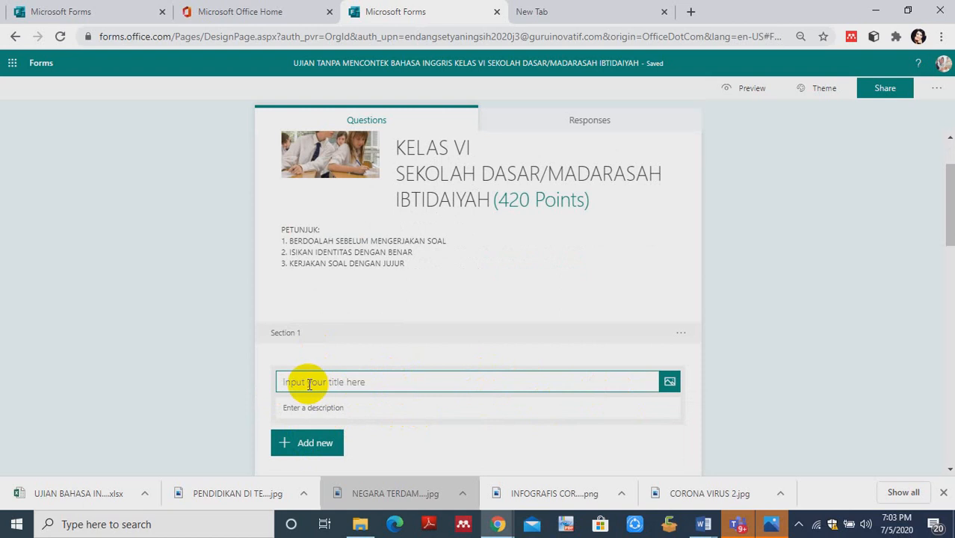
{"action": "left_click", "coordinate": [337, 384]}
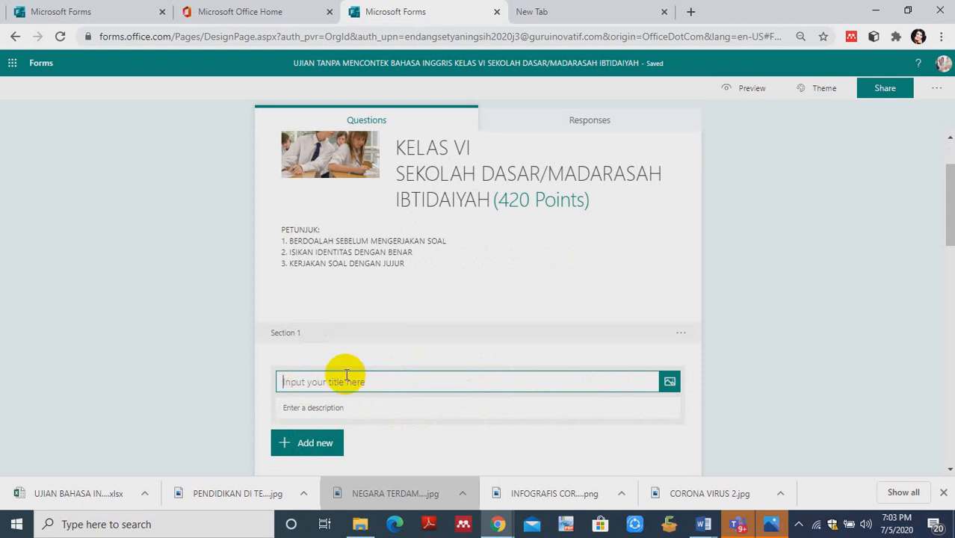
{"action": "left_click", "coordinate": [314, 444]}
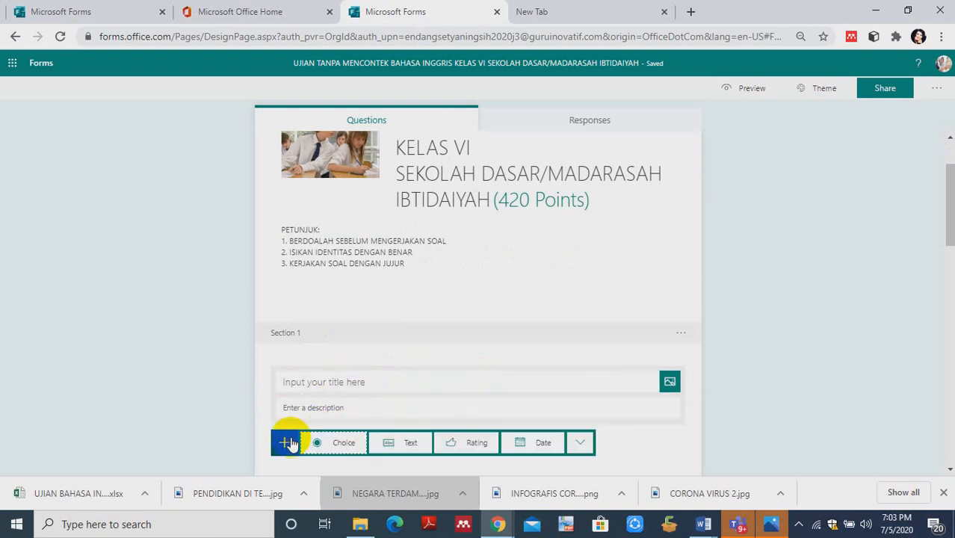
{"action": "left_click", "coordinate": [402, 443]}
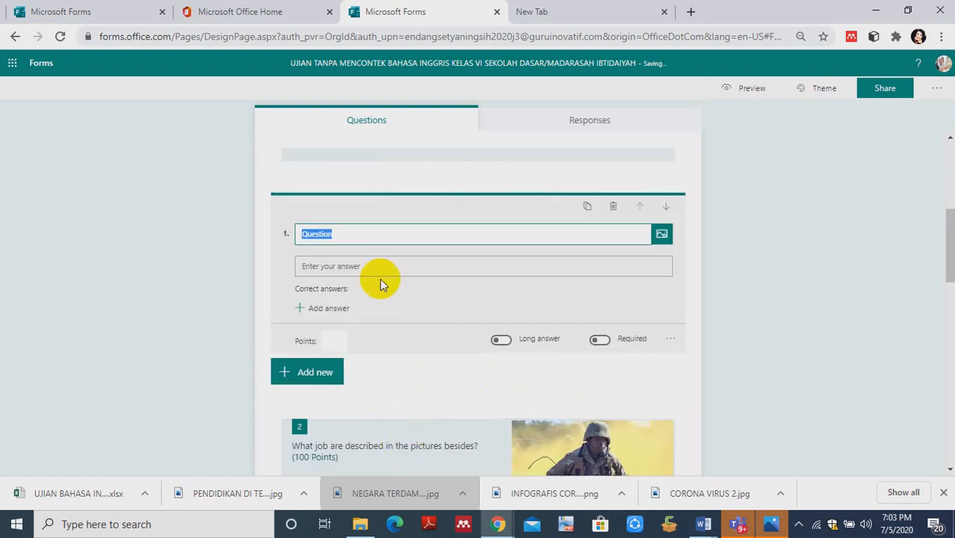
{"action": "type", "text": "N"}
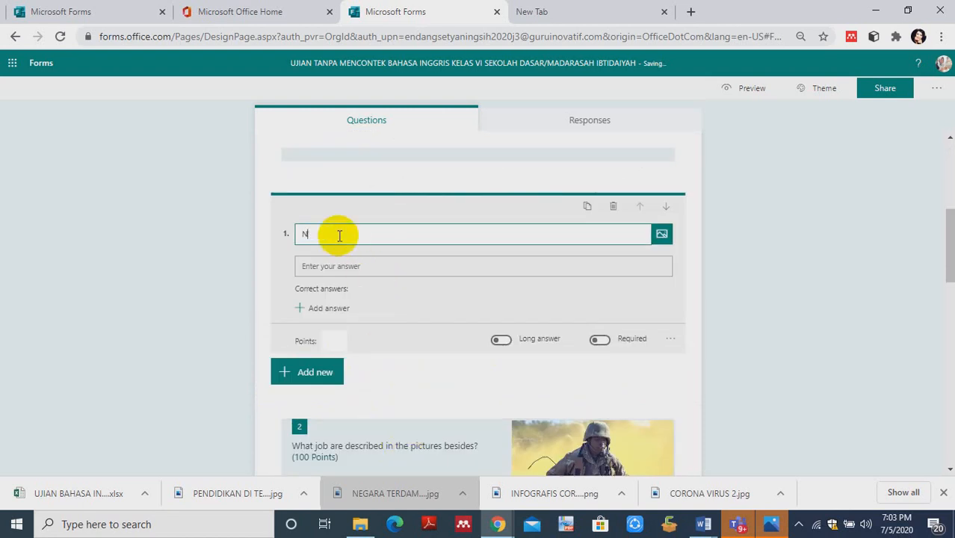
{"action": "type", "text": "MA"}
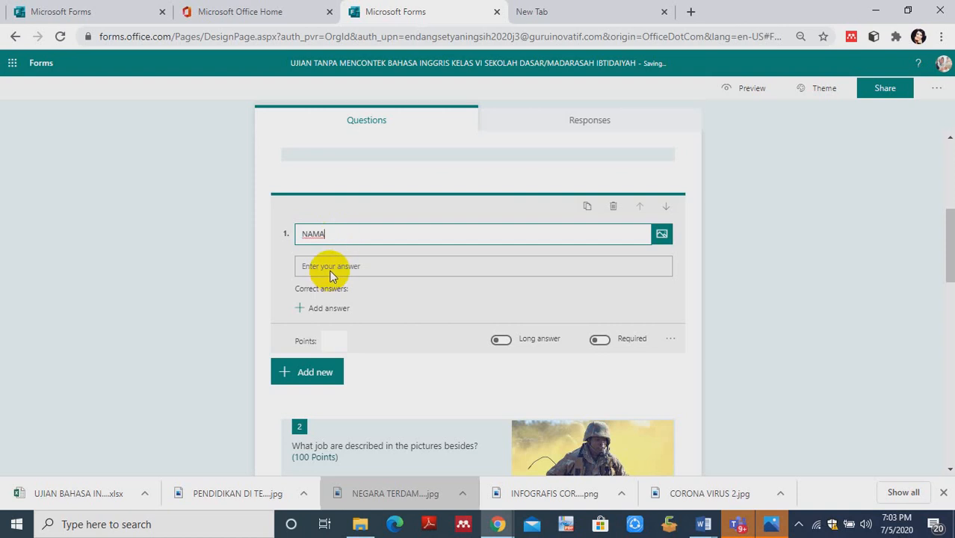
- Add a text question worded "TTL" directly after the NAMA question
{"action": "left_click", "coordinate": [303, 379]}
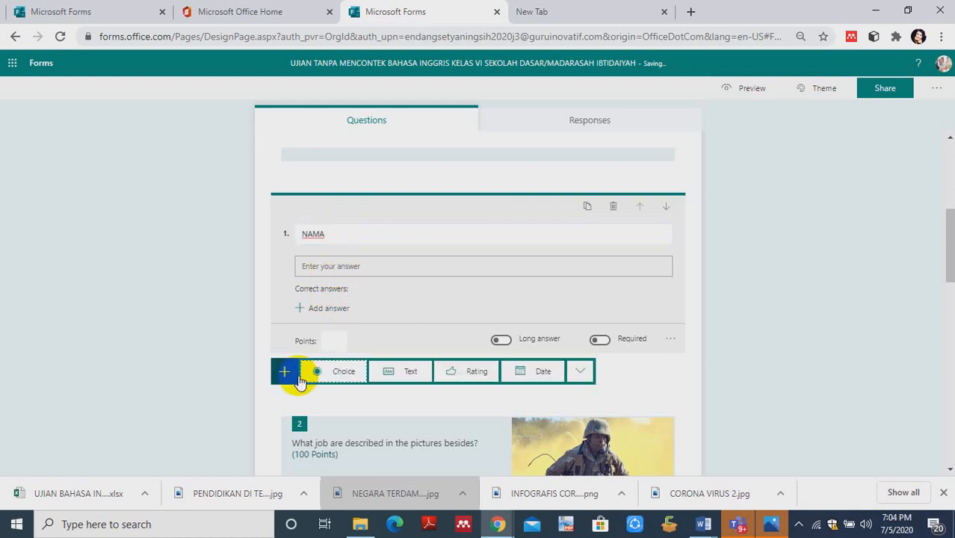
{"action": "left_click", "coordinate": [399, 376]}
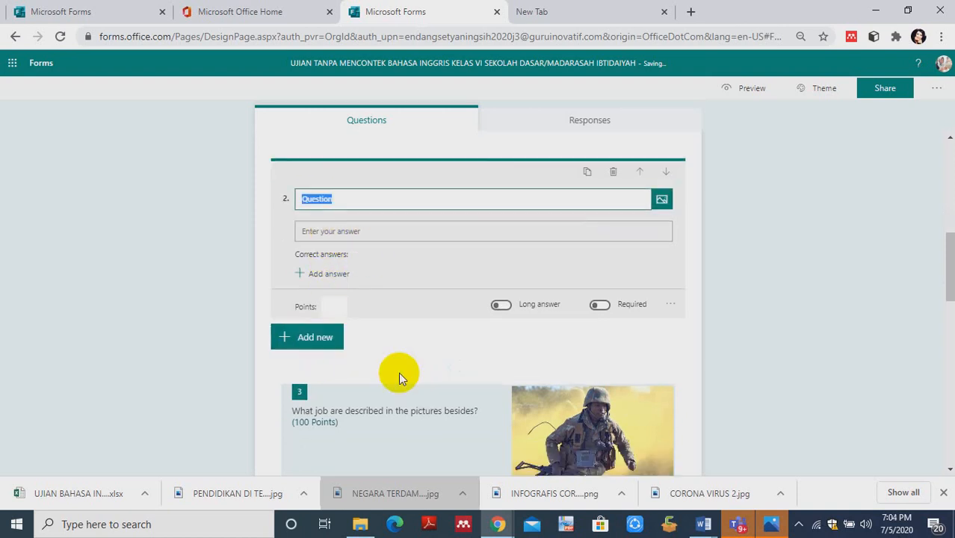
{"action": "type", "text": "TT"}
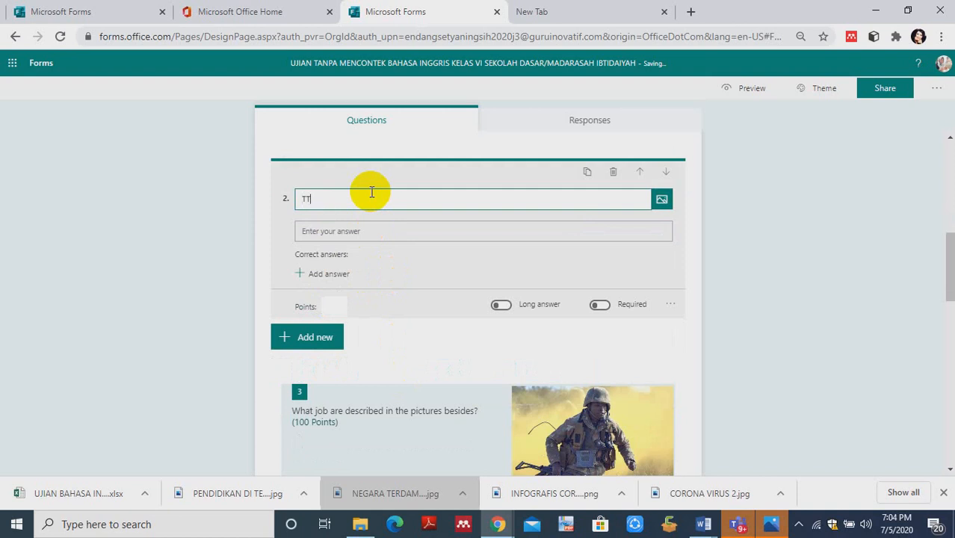
{"action": "type", "text": "L"}
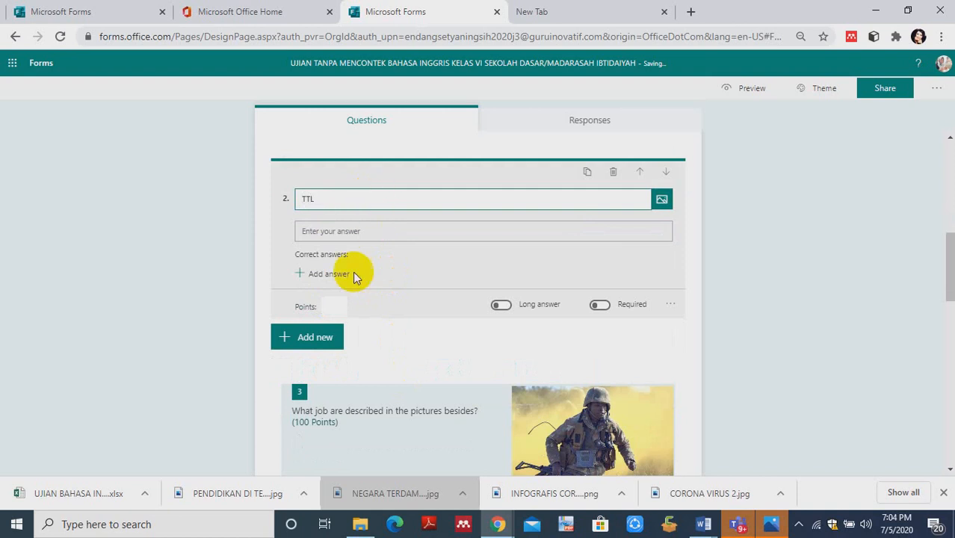
- Add a text question worded "NOMER ABSEN" directly after the TTL question
{"action": "left_click", "coordinate": [295, 338]}
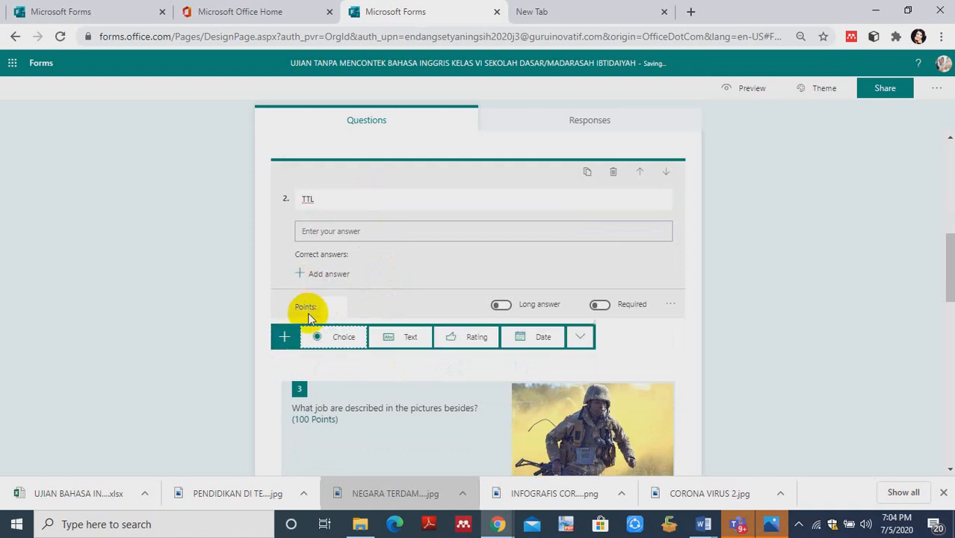
{"action": "left_click", "coordinate": [390, 346]}
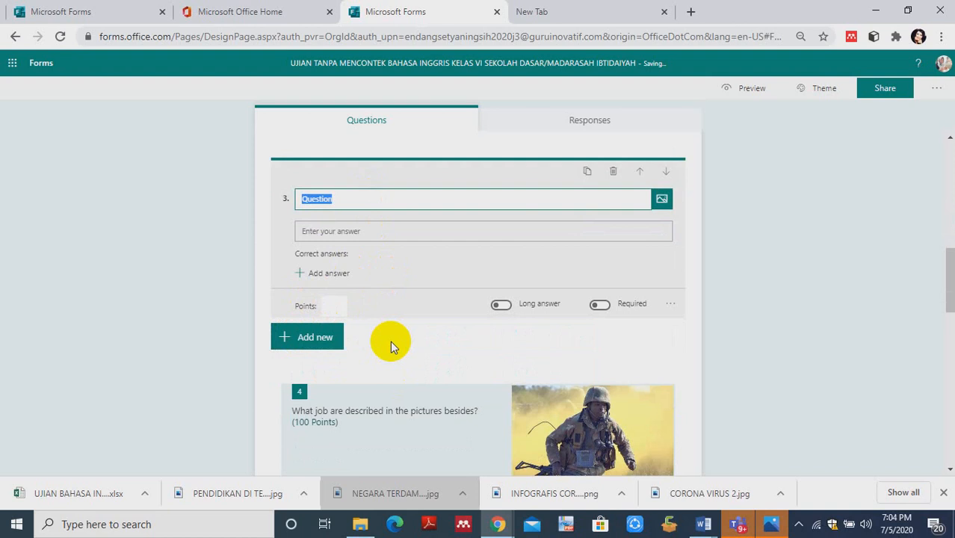
{"action": "type", "text": "NOMER ABSE"}
{"action": "key", "text": "BackSpace"}
{"action": "key", "text": "BackSpace"}
{"action": "type", "text": "BSEN"}
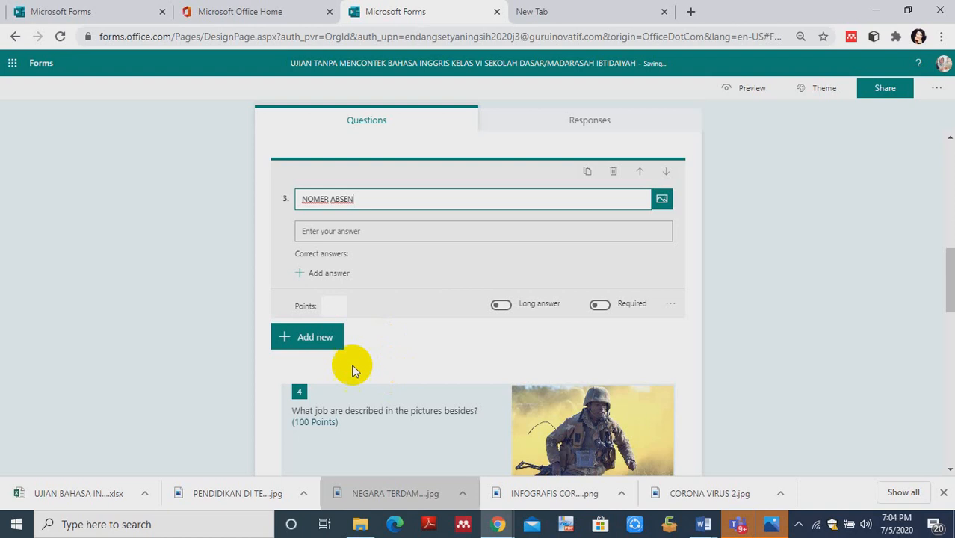
{"action": "left_click", "coordinate": [305, 343]}
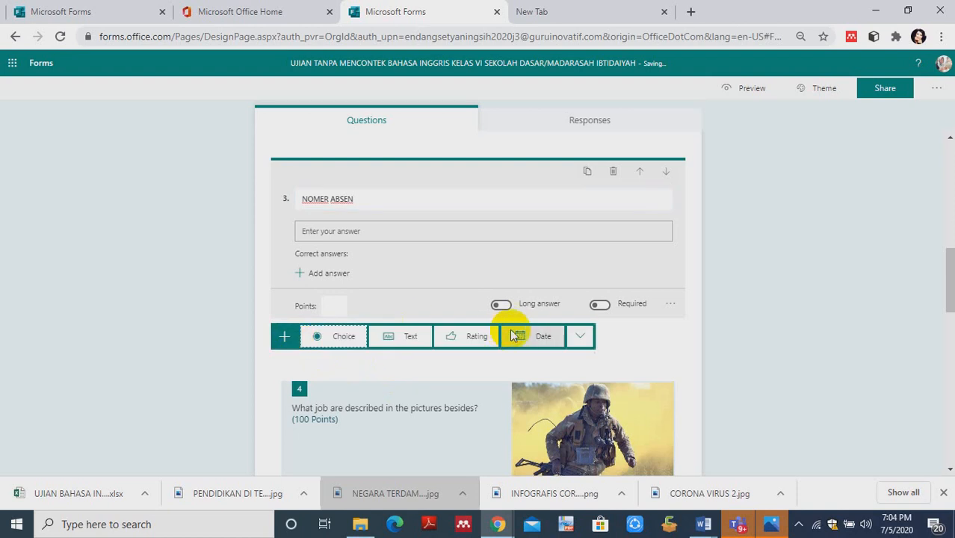
- Reword question 2 from "TTL" to "TEMPAT LAHIR"
{"action": "left_click_drag", "start_coordinate": [949, 273], "coordinate": [950, 255]}
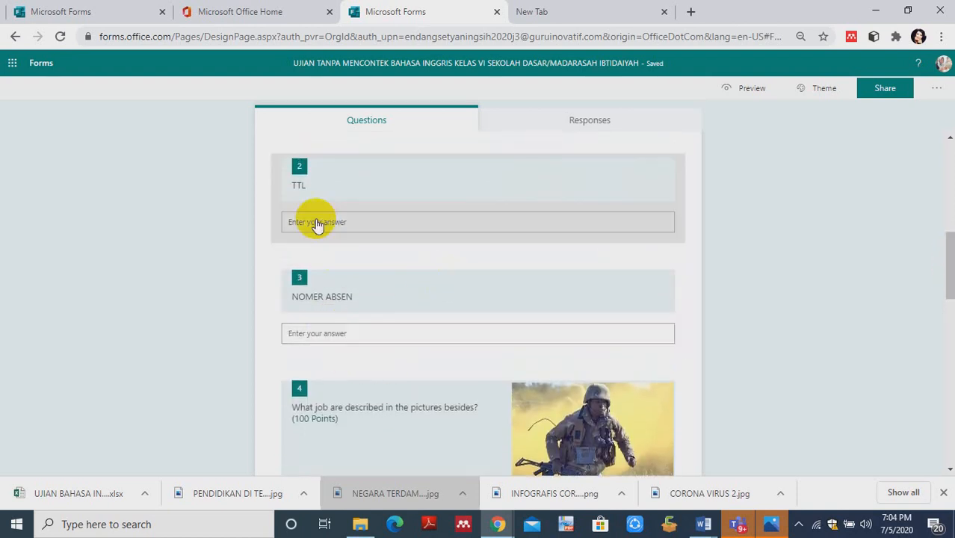
{"action": "left_click", "coordinate": [302, 194]}
{"action": "double_click", "coordinate": [306, 193]}
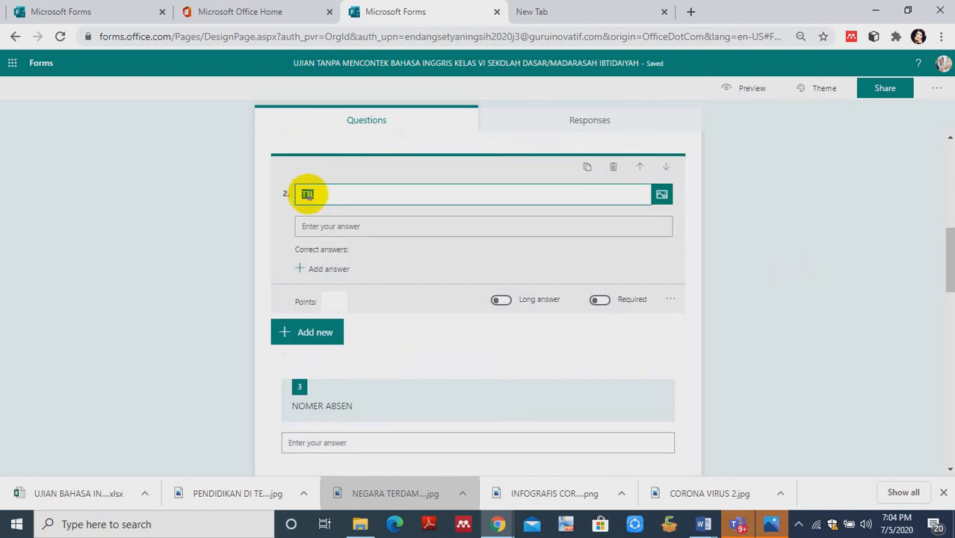
{"action": "key", "text": "BackSpace"}
{"action": "type", "text": "TE"}
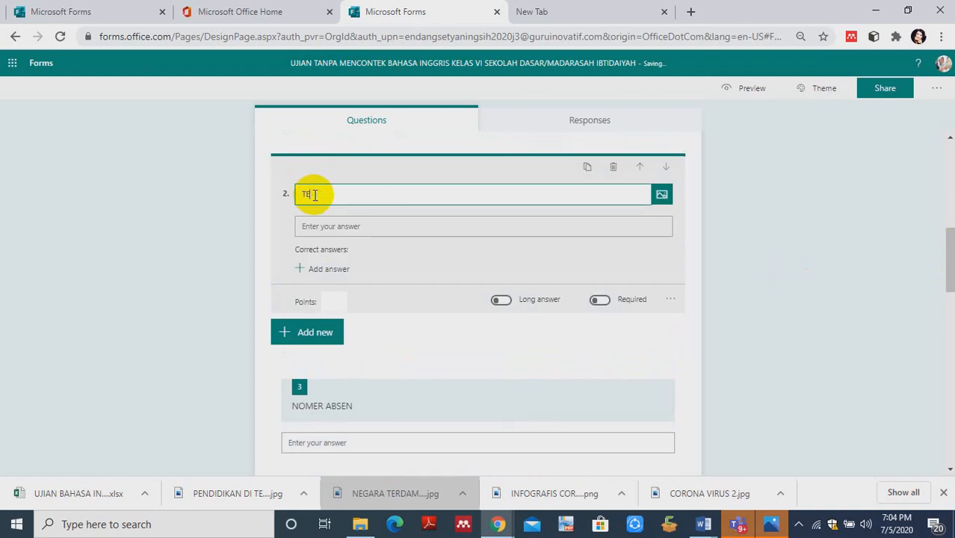
{"action": "type", "text": "MPAT LAHIR"}
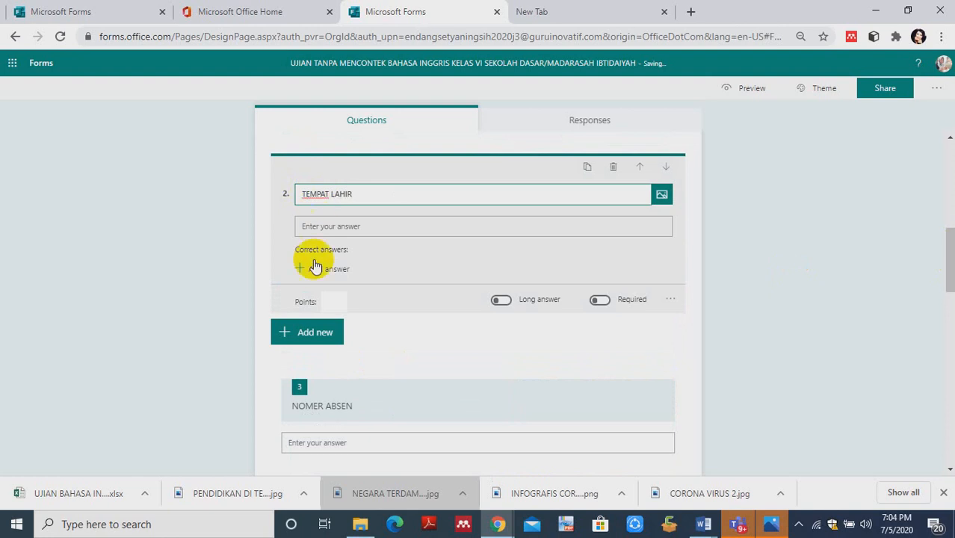
{"action": "left_click", "coordinate": [290, 333]}
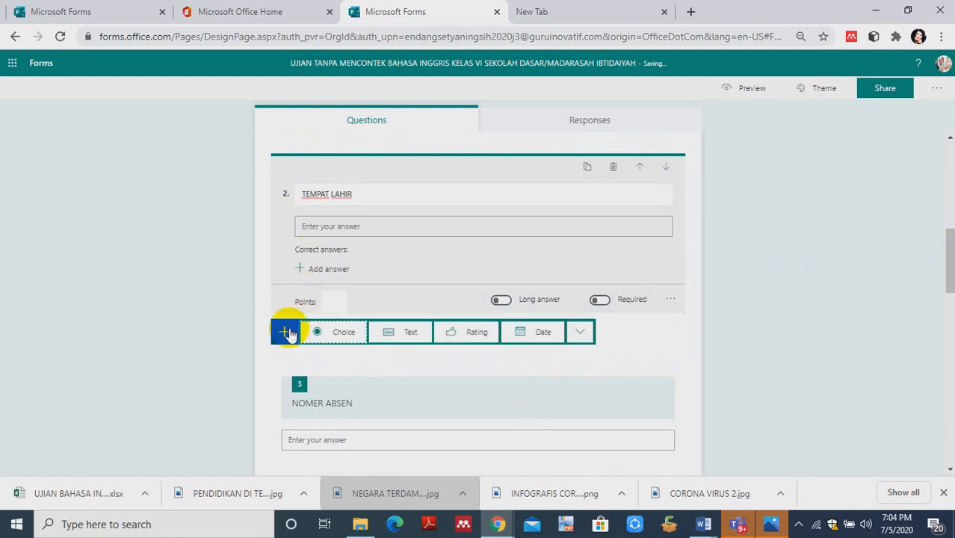
{"action": "left_click", "coordinate": [402, 335]}
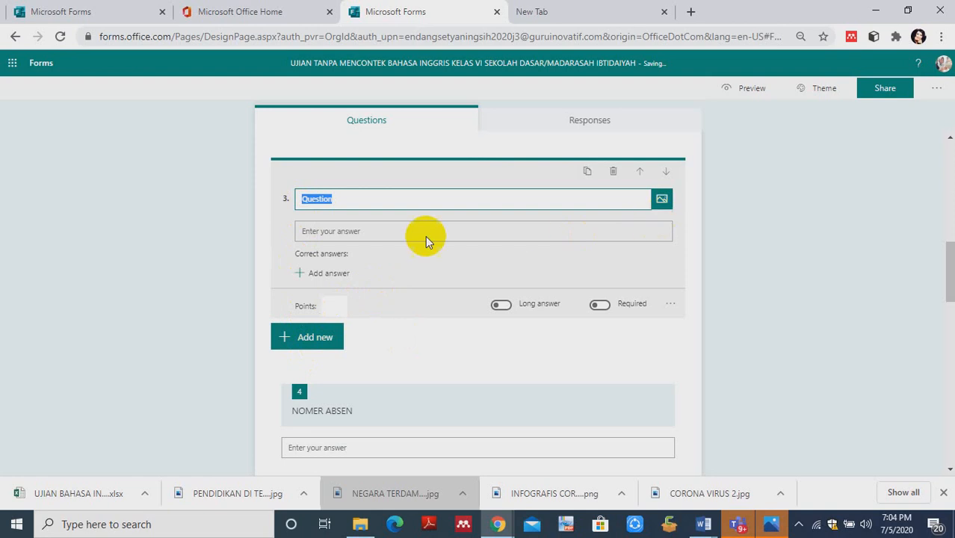
{"action": "left_click", "coordinate": [338, 270]}
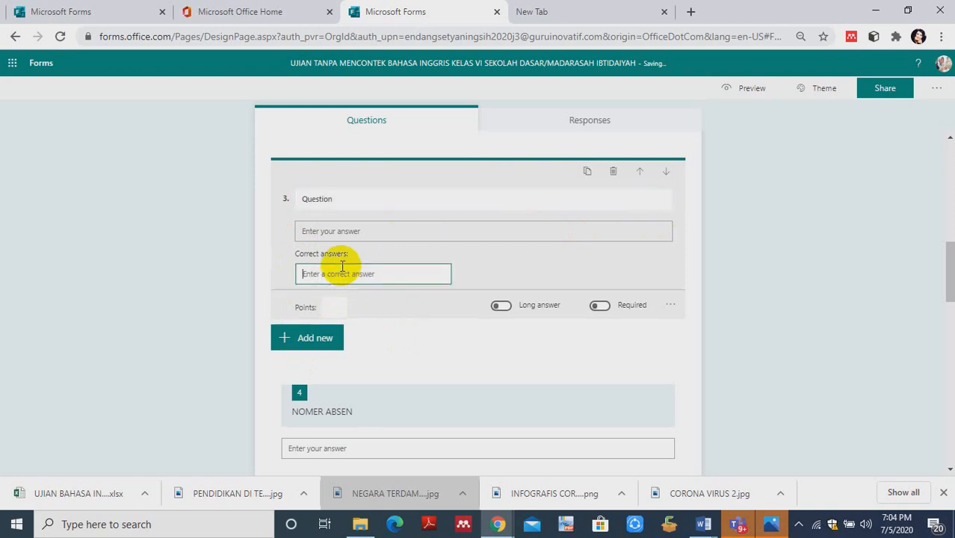
{"action": "left_click", "coordinate": [272, 249]}
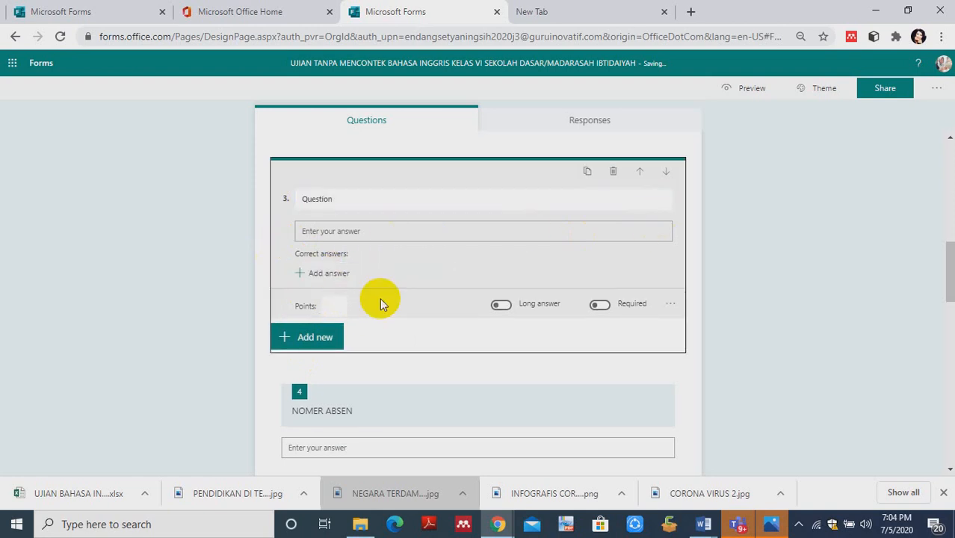
{"action": "left_click", "coordinate": [615, 174]}
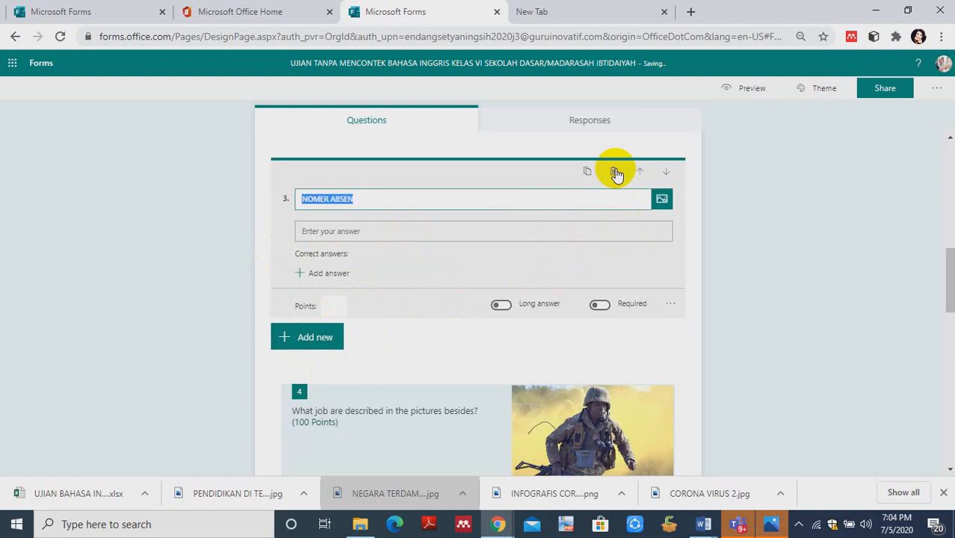
- Add a date question worded "TANGGAL LAHIR" directly after the NOMER ABSEN question
{"action": "left_click", "coordinate": [286, 338]}
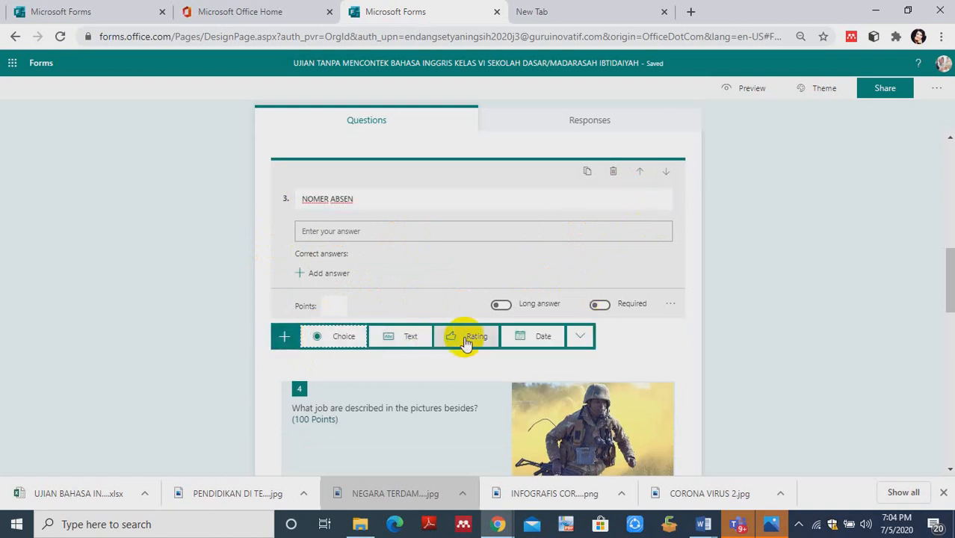
{"action": "left_click", "coordinate": [535, 340]}
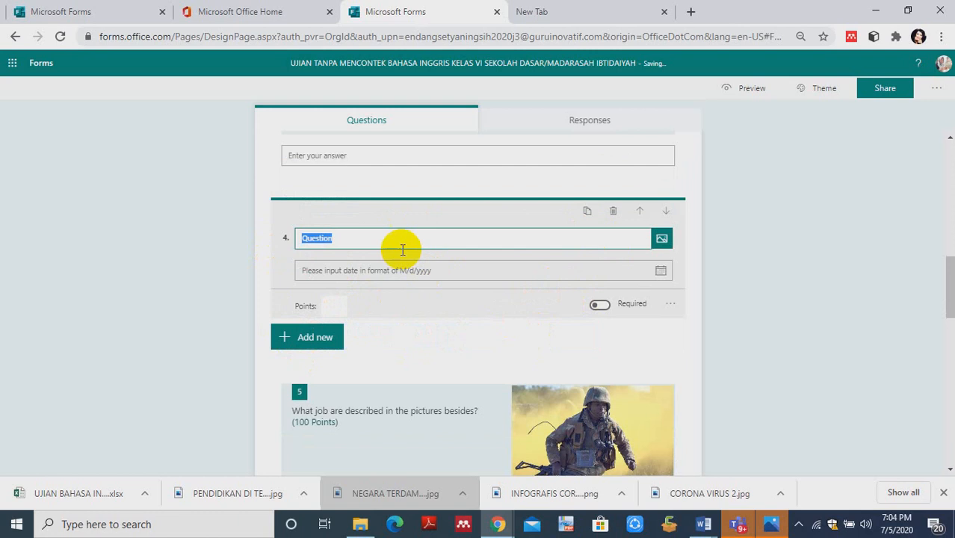
{"action": "type", "text": "TANGGAL LAHIR"}
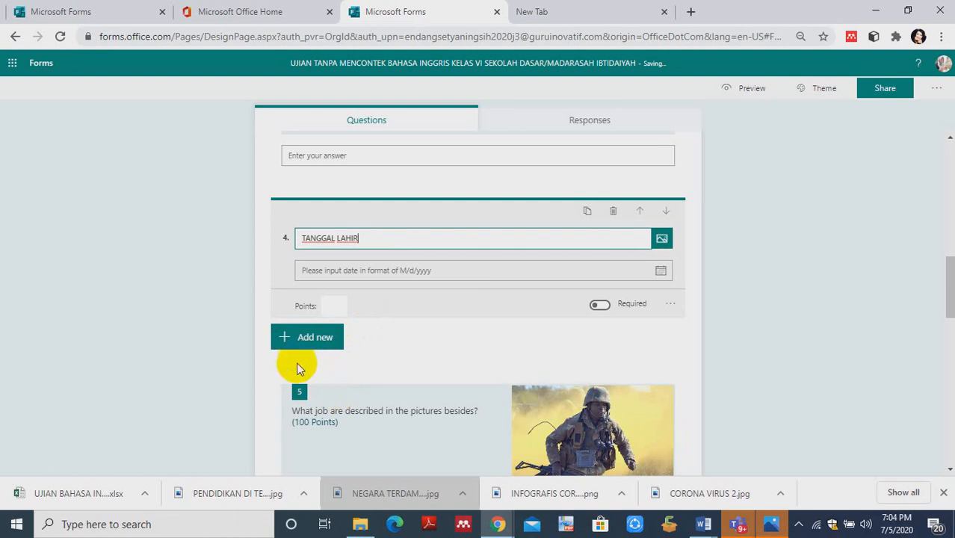
- Insert a new section between the TANGGAL LAHIR question and the picture question about jobs
{"action": "left_click", "coordinate": [285, 338]}
{"action": "left_click", "coordinate": [575, 336]}
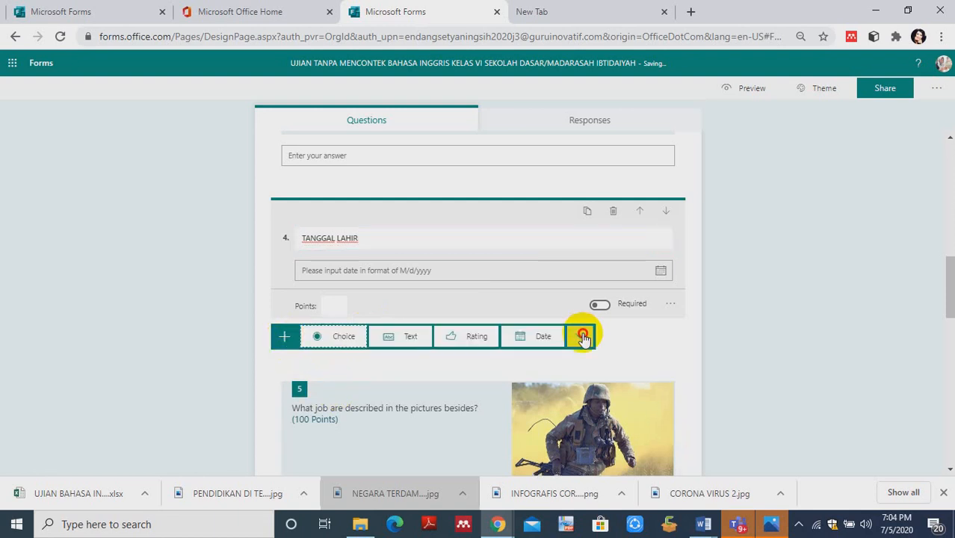
{"action": "left_click", "coordinate": [594, 451]}
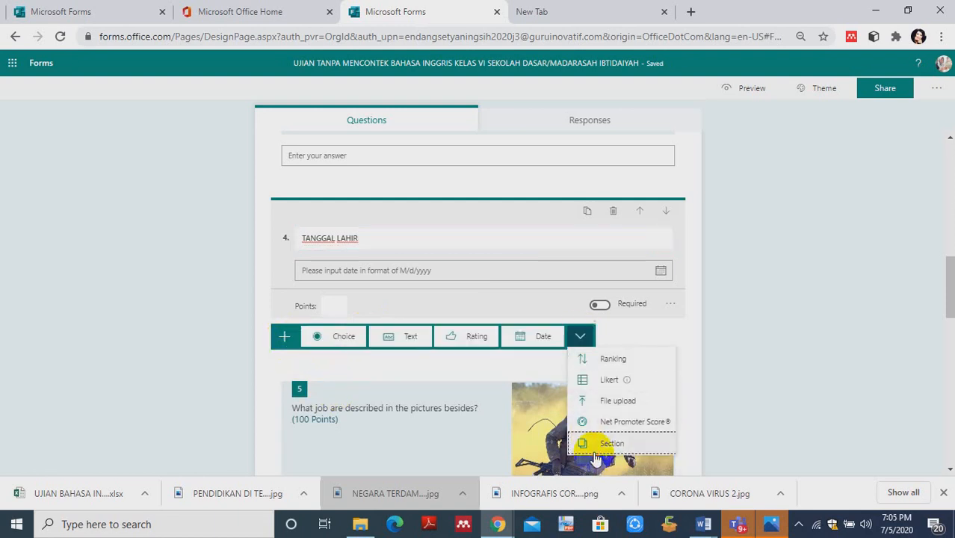
{"action": "left_click", "coordinate": [596, 458]}
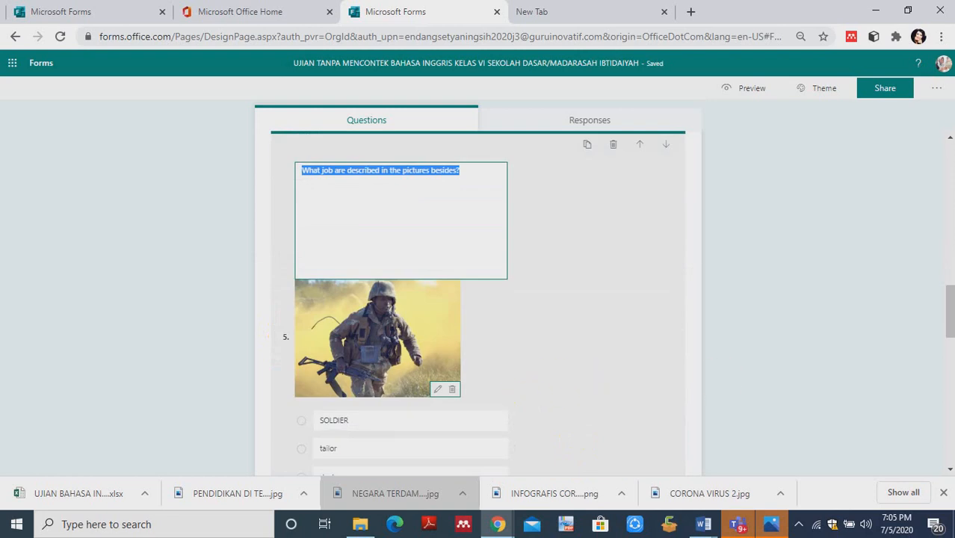
- Title Section 2 "SOAL PILIHAN GANDA" and give it the description "KERJAKAN DENGAN MEMILIH JAWABAN YANG TEPAT"
{"action": "left_click", "coordinate": [949, 307]}
{"action": "left_click_drag", "start_coordinate": [949, 307], "coordinate": [949, 271]}
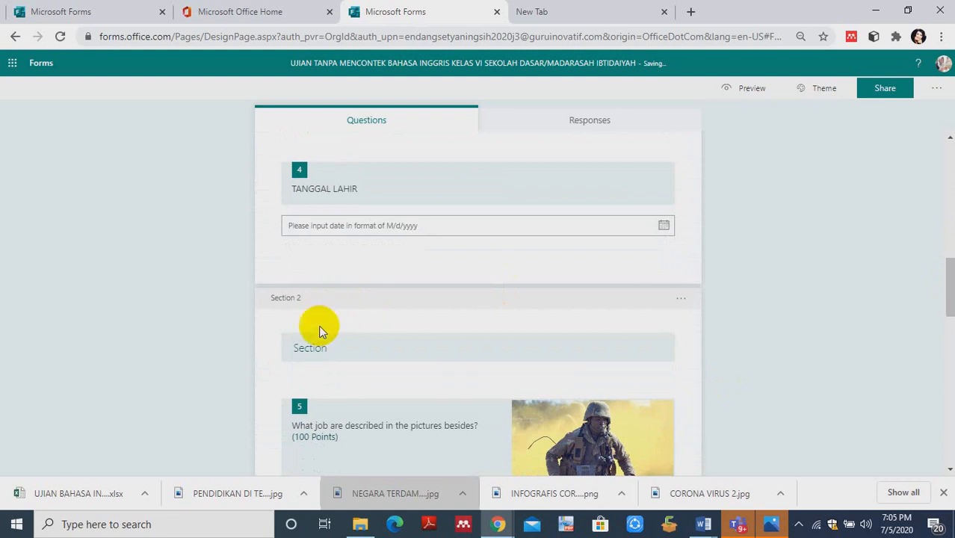
{"action": "left_click", "coordinate": [320, 347]}
{"action": "type", "text": "SOAL PILIHAN GANDA"}
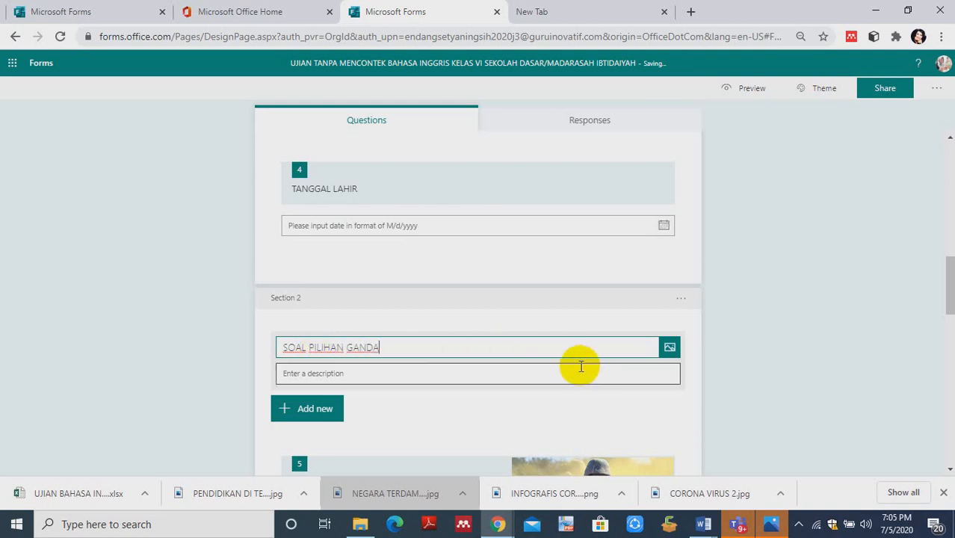
{"action": "left_click", "coordinate": [390, 375]}
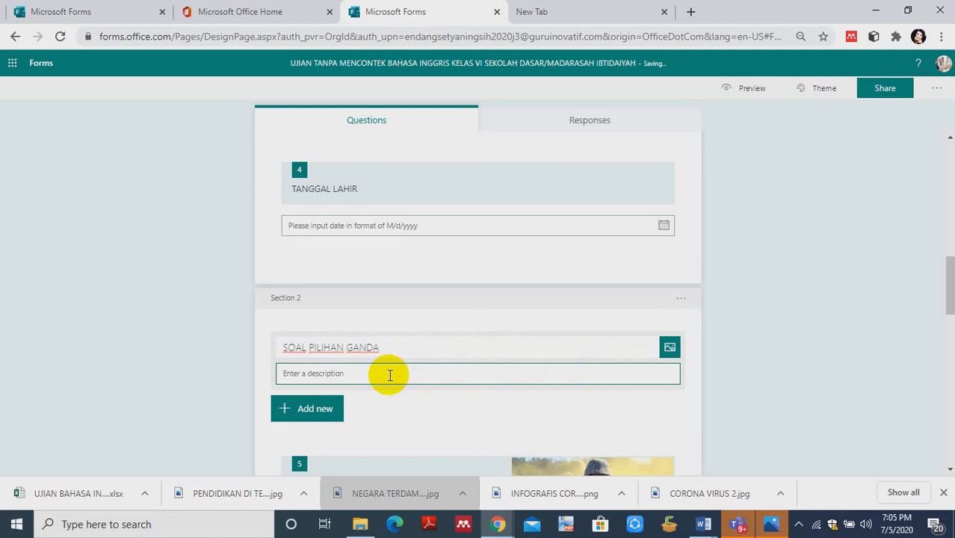
{"action": "type", "text": "KE"}
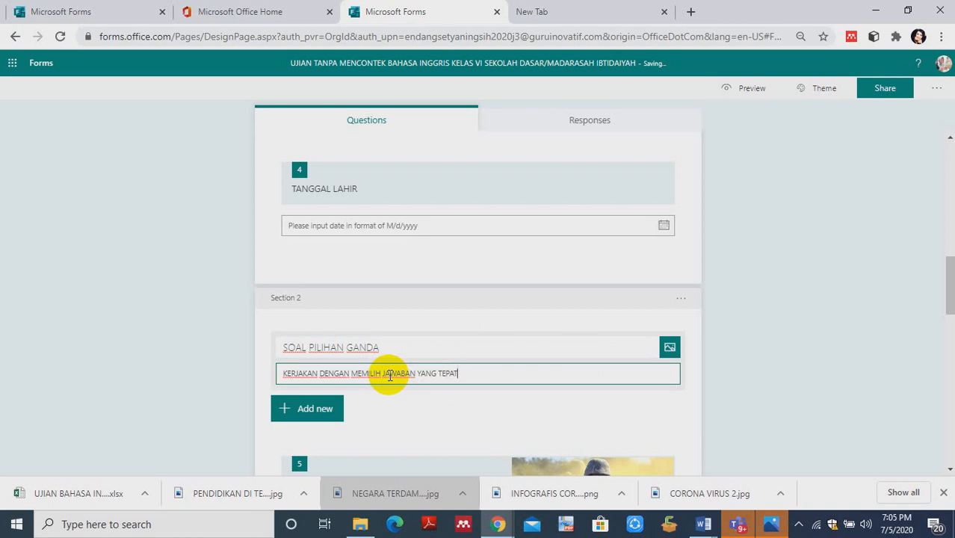
{"action": "left_click", "coordinate": [446, 409]}
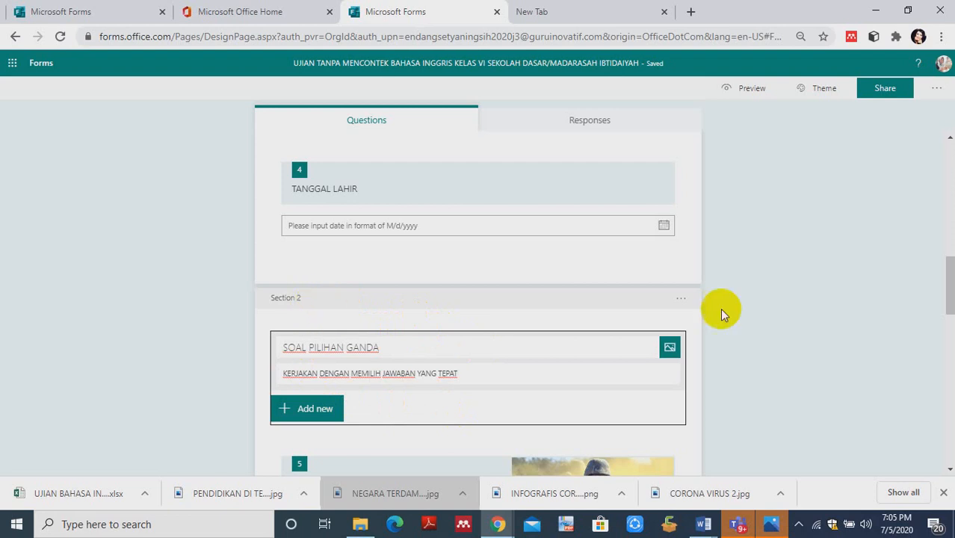
- Review the Section 2 questions, from the picture question about jobs through the text question to the star rating question
{"action": "left_click_drag", "start_coordinate": [945, 277], "coordinate": [949, 329]}
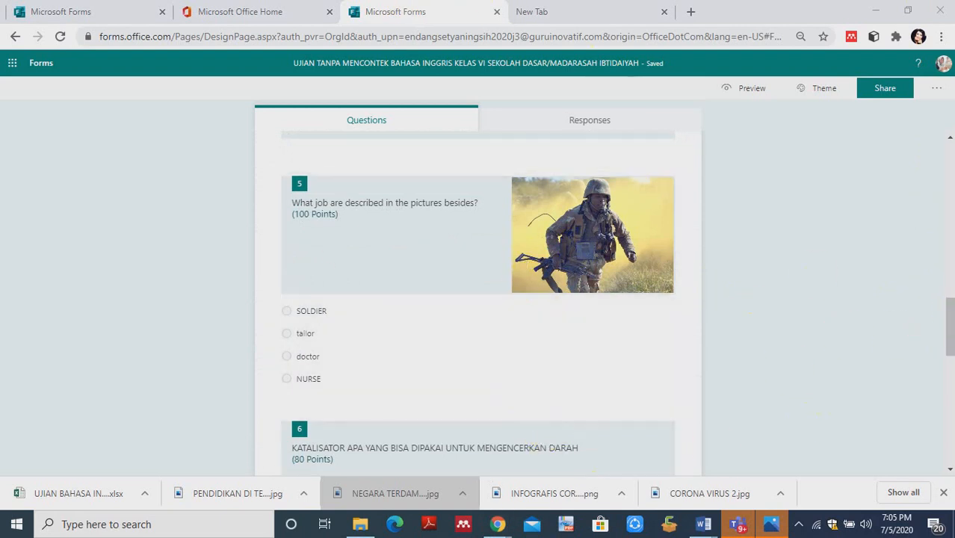
{"action": "mouse_move", "coordinate": [949, 346]}
{"action": "left_mouse_down"}
{"action": "mouse_move", "coordinate": [951, 394]}
{"action": "mouse_move", "coordinate": [950, 352]}
{"action": "left_mouse_up"}
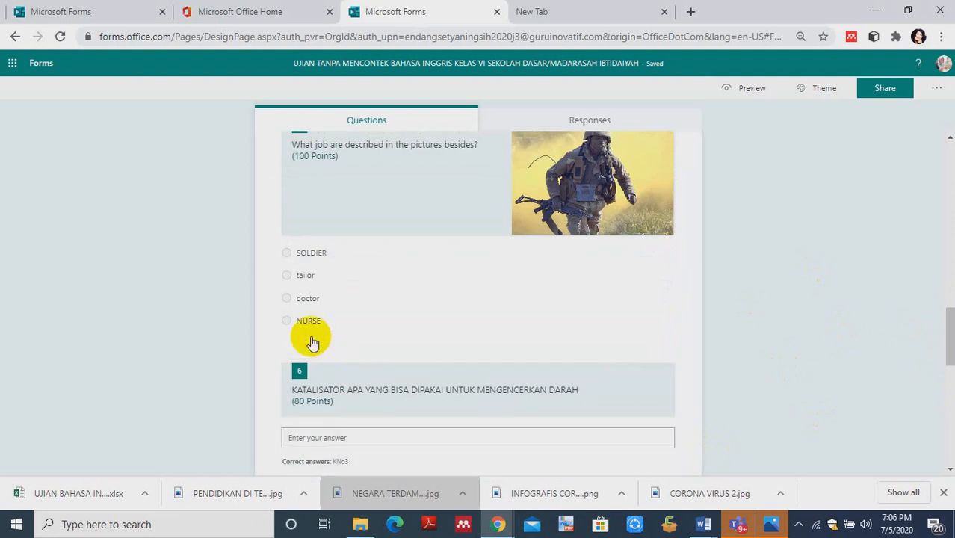
{"action": "left_click", "coordinate": [266, 331]}
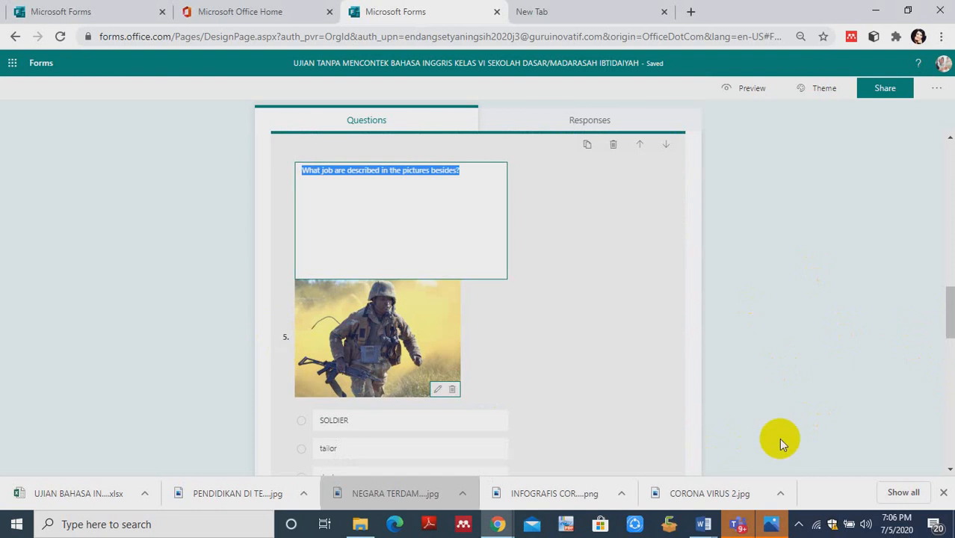
{"action": "left_click_drag", "start_coordinate": [949, 313], "coordinate": [950, 334]}
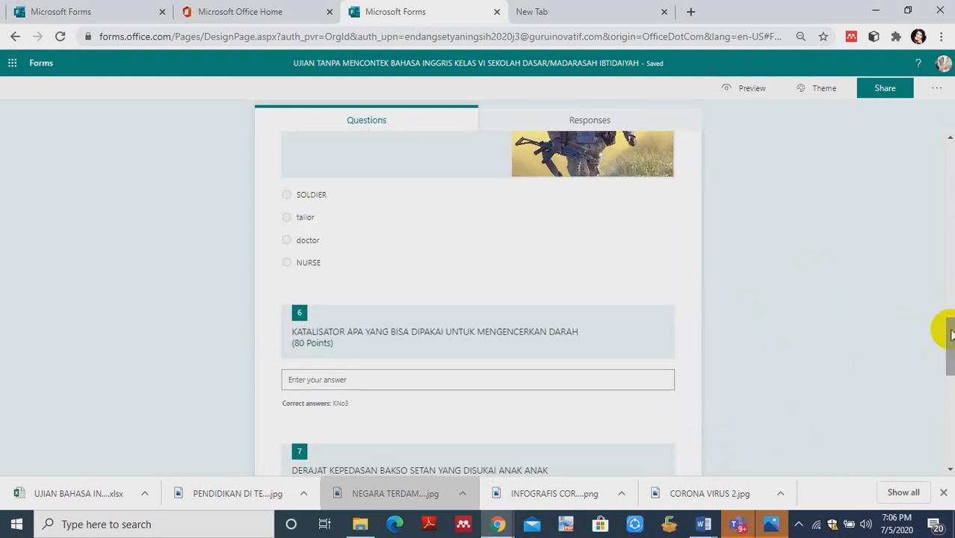
{"action": "left_click", "coordinate": [310, 277]}
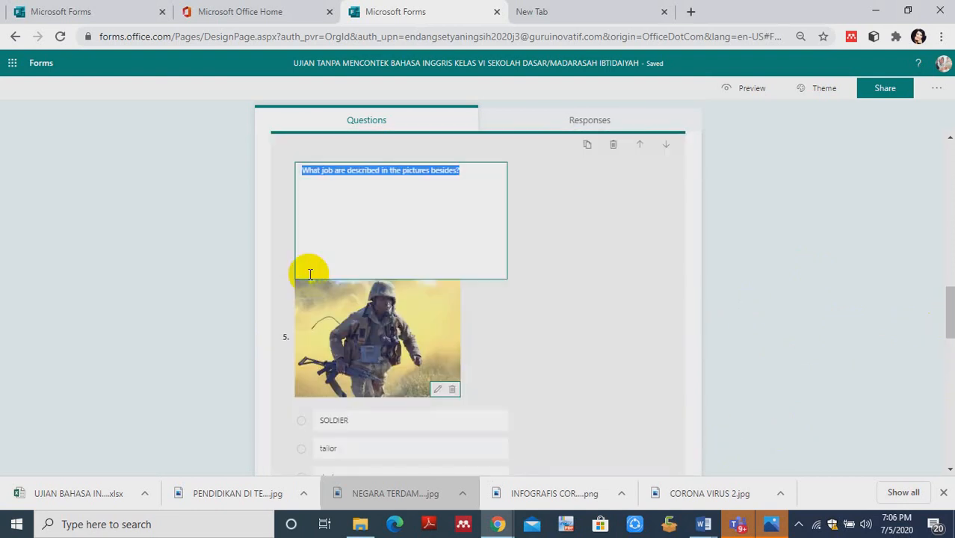
{"action": "left_click", "coordinate": [948, 295]}
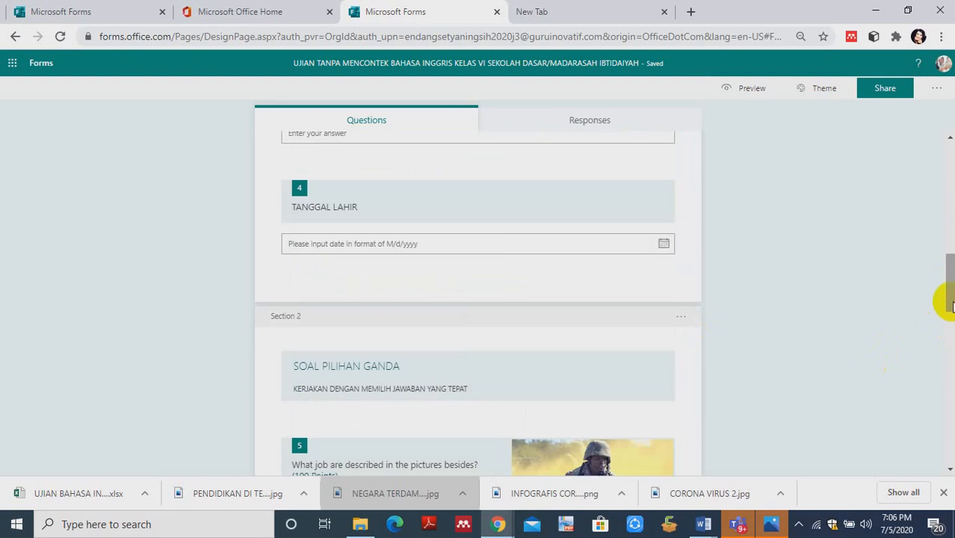
{"action": "left_click", "coordinate": [950, 469]}
{"action": "left_click", "coordinate": [950, 471]}
{"action": "left_click", "coordinate": [950, 470]}
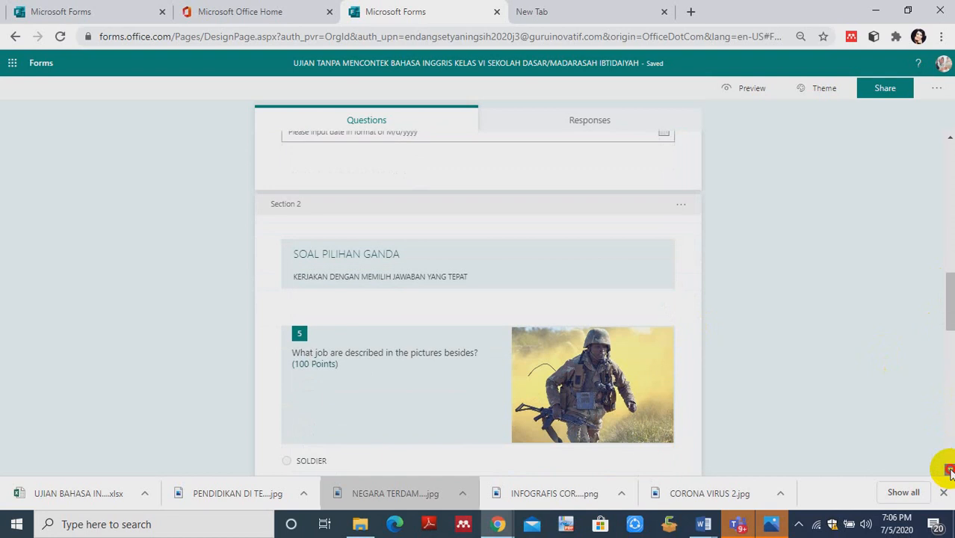
{"action": "left_click", "coordinate": [950, 471]}
{"action": "left_click", "coordinate": [950, 471]}
{"action": "left_click", "coordinate": [950, 471]}
{"action": "left_click", "coordinate": [950, 471]}
{"action": "left_click", "coordinate": [950, 470]}
{"action": "left_click", "coordinate": [950, 471]}
{"action": "left_click", "coordinate": [950, 471]}
{"action": "left_click", "coordinate": [950, 471]}
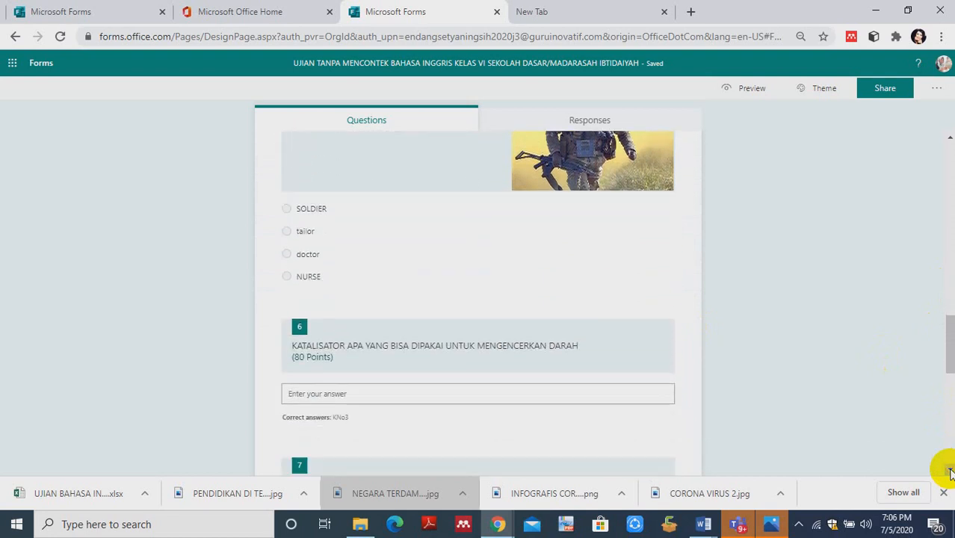
{"action": "left_click", "coordinate": [950, 471]}
{"action": "left_click", "coordinate": [950, 471]}
{"action": "left_click", "coordinate": [950, 471]}
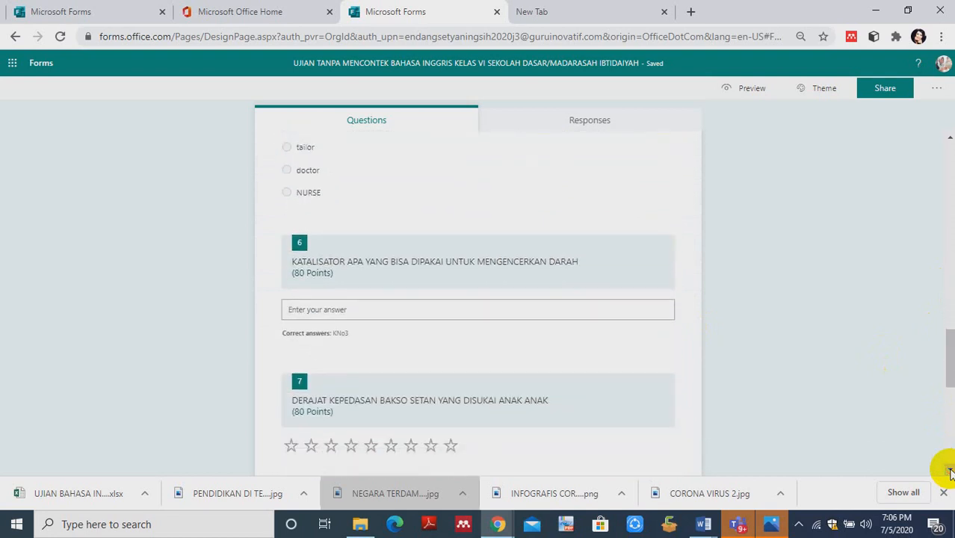
{"action": "left_click", "coordinate": [950, 471]}
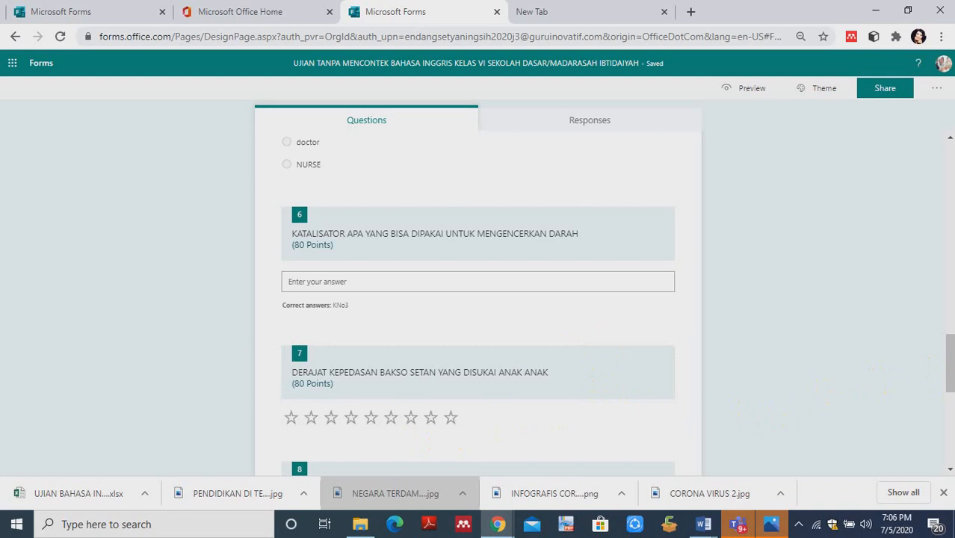
- Clear the title "SOAL URAIAN SINGKAT" from Section 3 at the end of the form
{"action": "left_click_drag", "start_coordinate": [947, 362], "coordinate": [951, 432]}
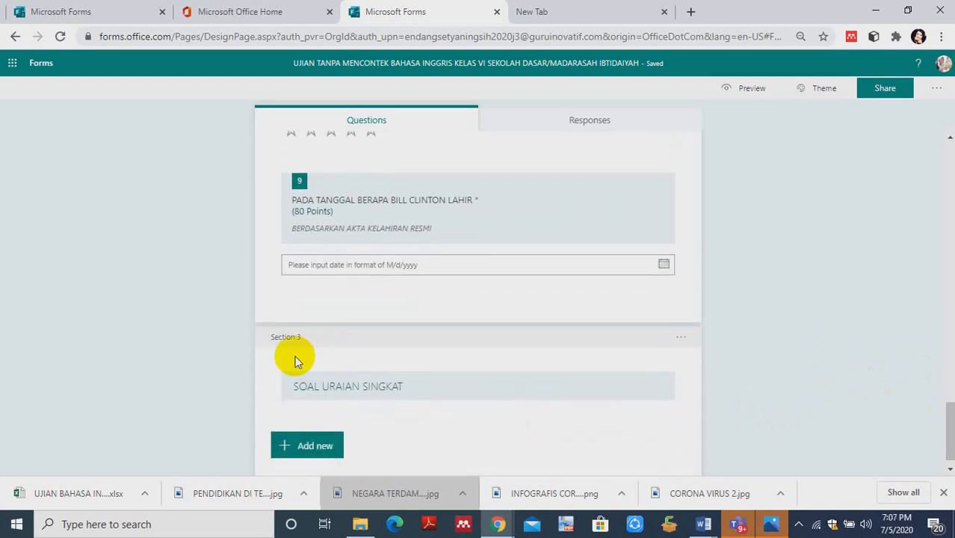
{"action": "left_click", "coordinate": [405, 385]}
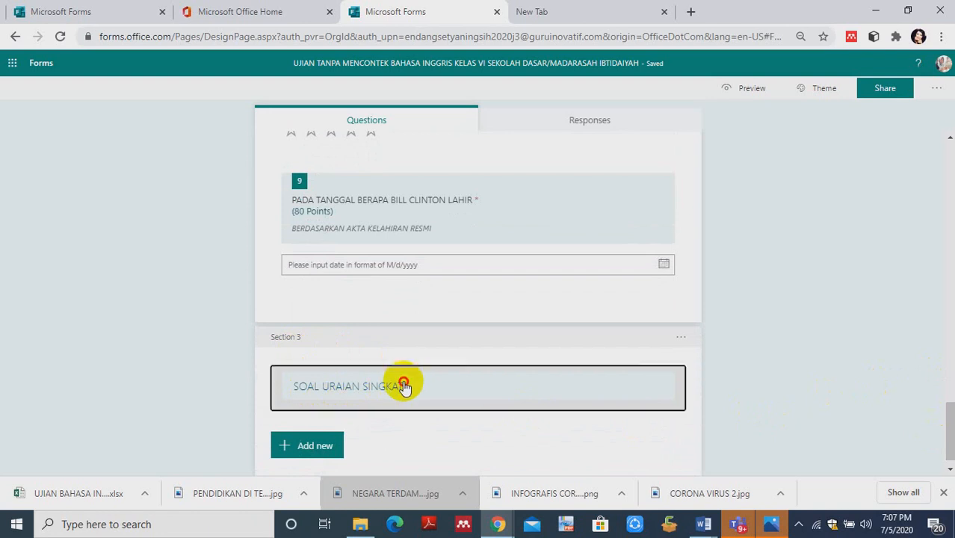
{"action": "key", "text": "BackSpace"}
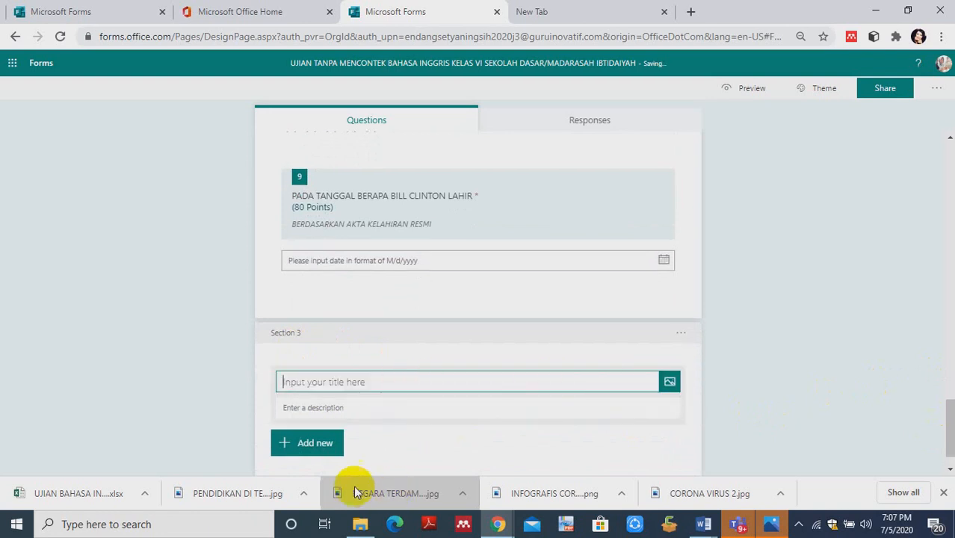
- Add a Net Promoter Score question to Section 3
{"action": "left_click", "coordinate": [280, 442]}
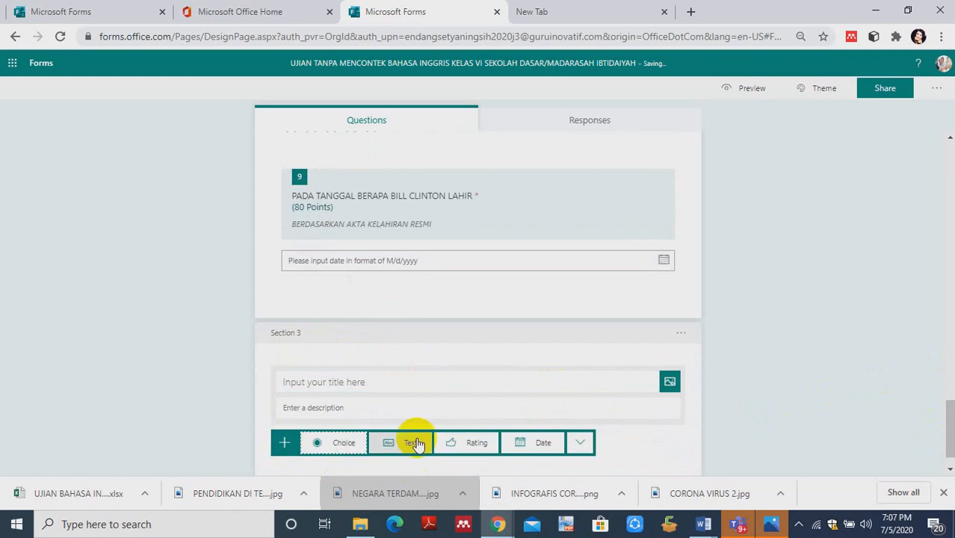
{"action": "left_click", "coordinate": [581, 442]}
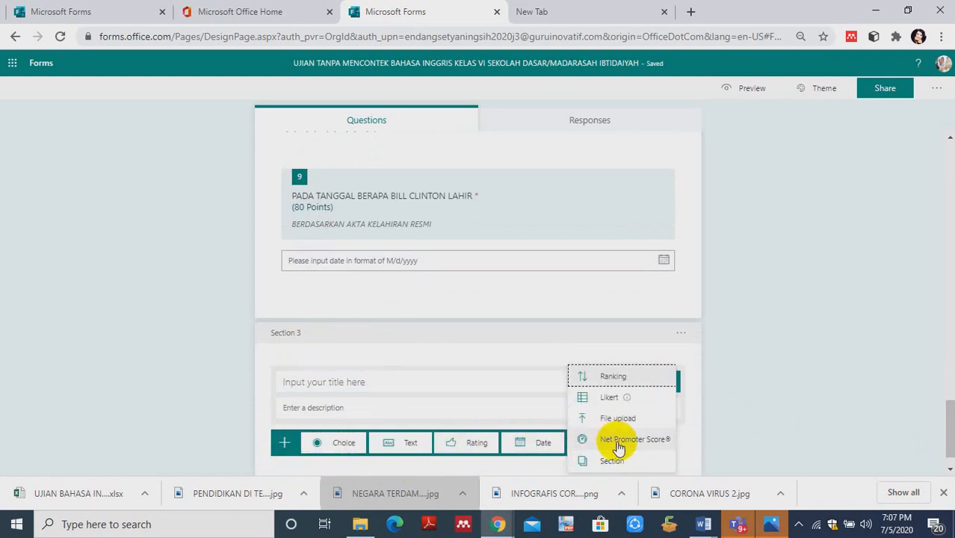
{"action": "left_click", "coordinate": [618, 445]}
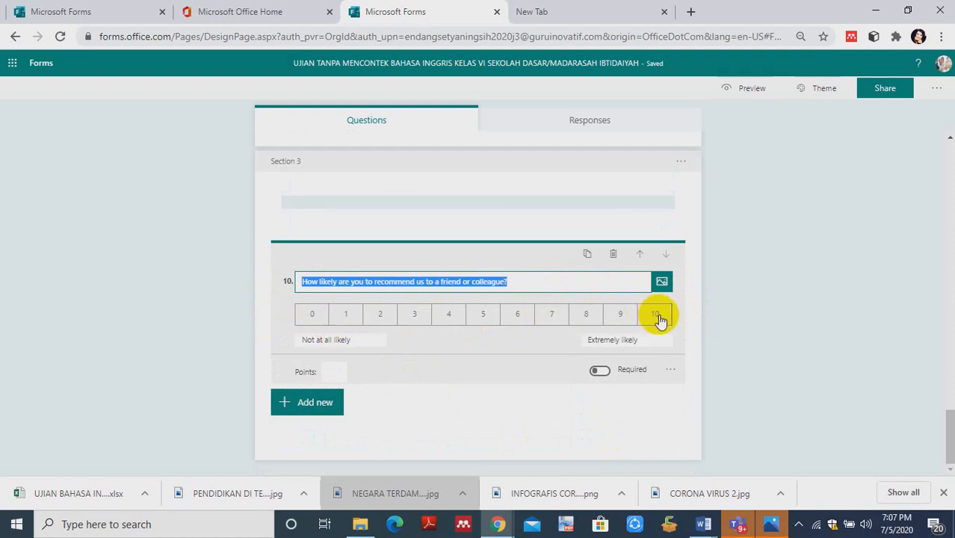
{"action": "left_click", "coordinate": [357, 338]}
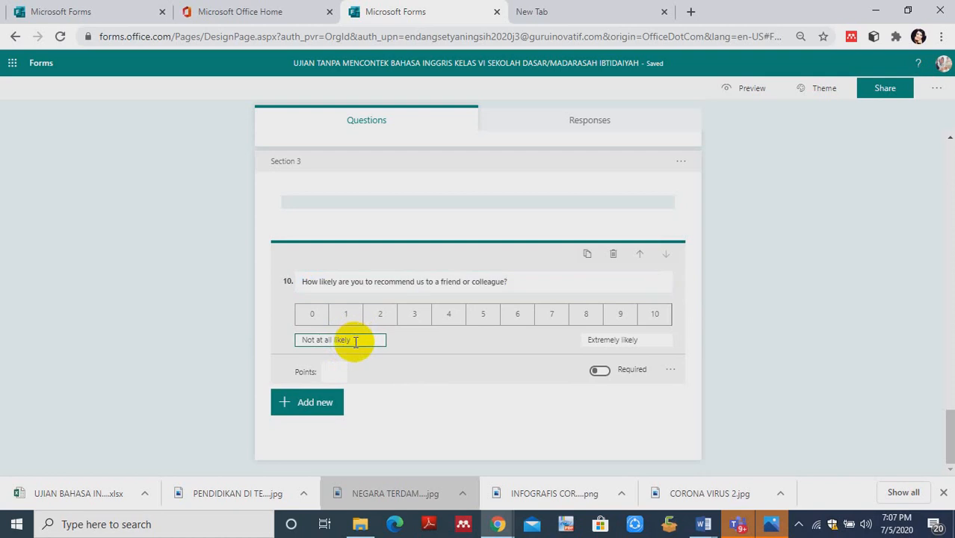
{"action": "key", "text": "BackSpace"}
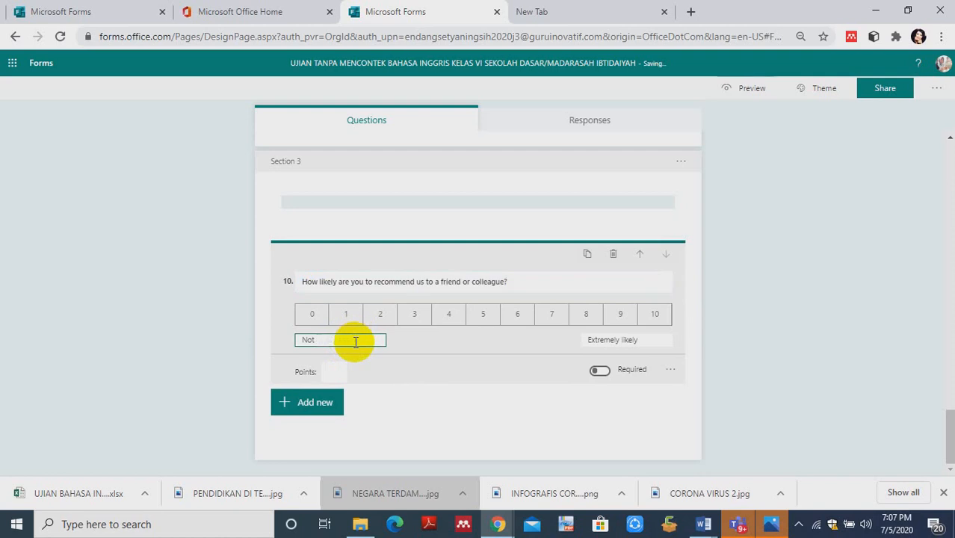
{"action": "key", "text": "BackSpace"}
{"action": "type", "text": "UN STISFACTION"}
{"action": "left_click", "coordinate": [407, 370]}
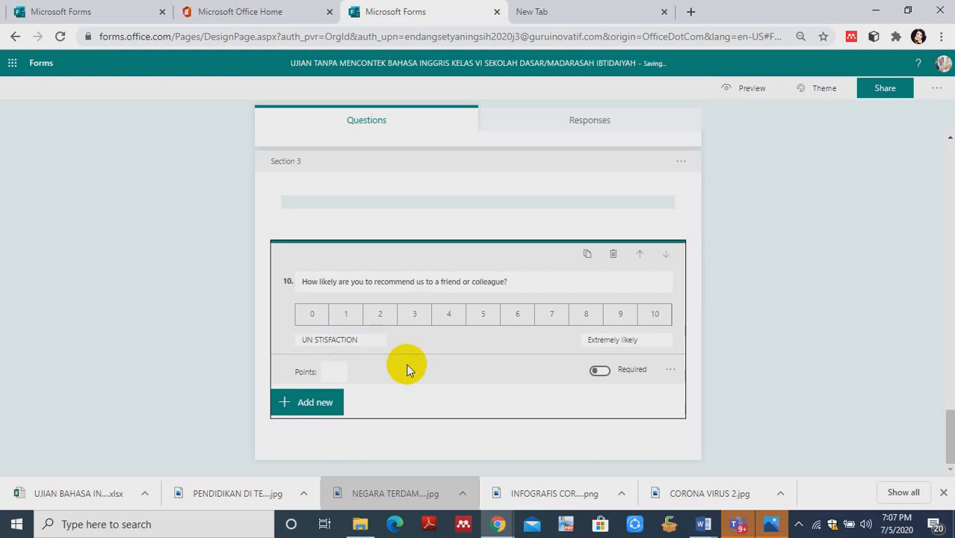
- Set the low-end label of the Net Promoter Score question's scale to "SANGAT TIDAK PUAS"
{"action": "left_click", "coordinate": [364, 341]}
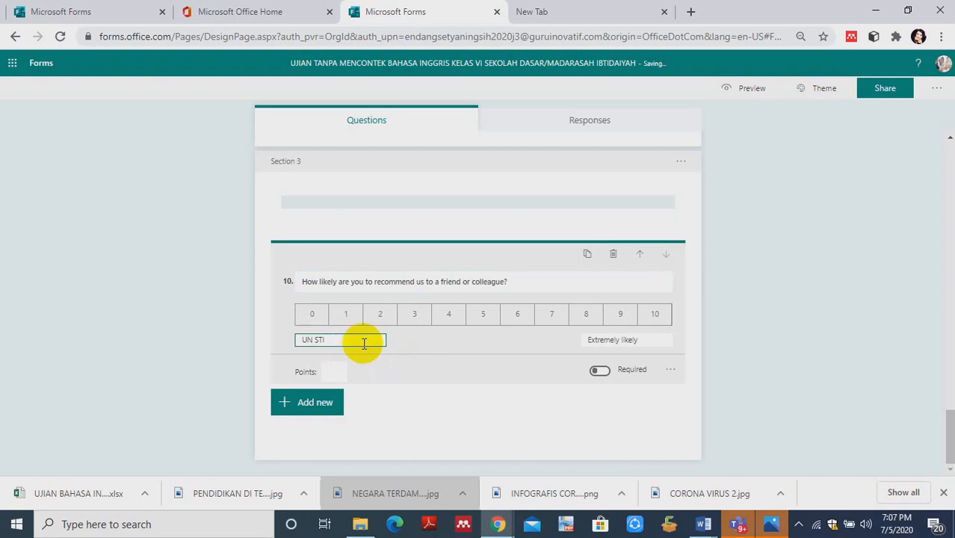
{"action": "key", "text": "BackSpace"}
{"action": "key", "text": "BackSpace"}
{"action": "key", "text": "BackSpace"}
{"action": "key", "text": "BackSpace"}
{"action": "key", "text": "BackSpace"}
{"action": "key", "text": "BackSpace"}
{"action": "type", "text": "SANGAT"}
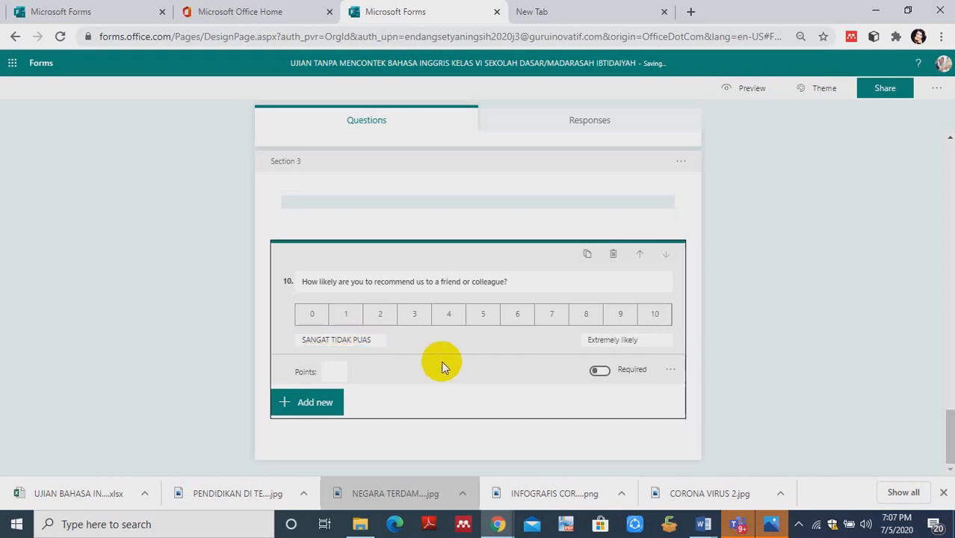
- Set the high-end label of the Net Promoter Score question's scale to "SANGAT PUAS"
{"action": "left_click", "coordinate": [604, 340]}
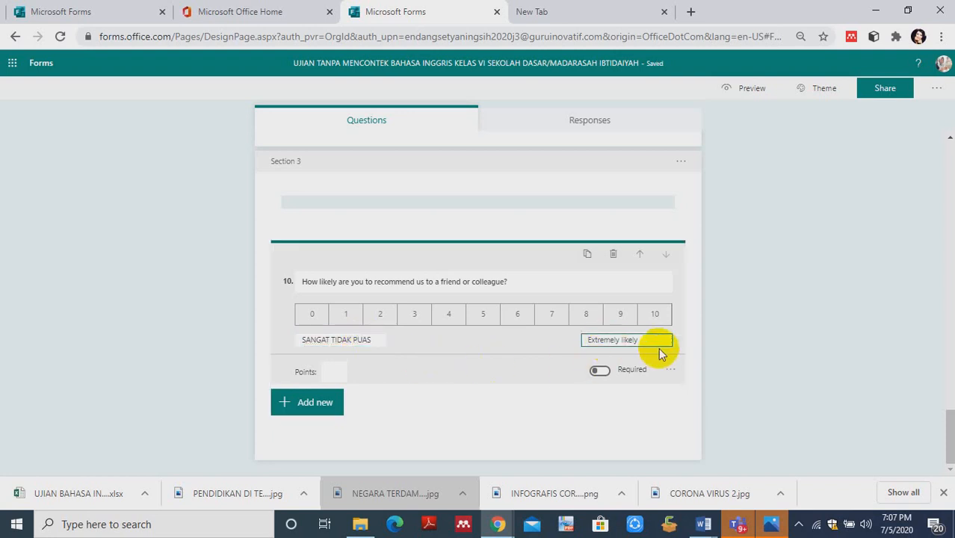
{"action": "key", "text": "BackSpace"}
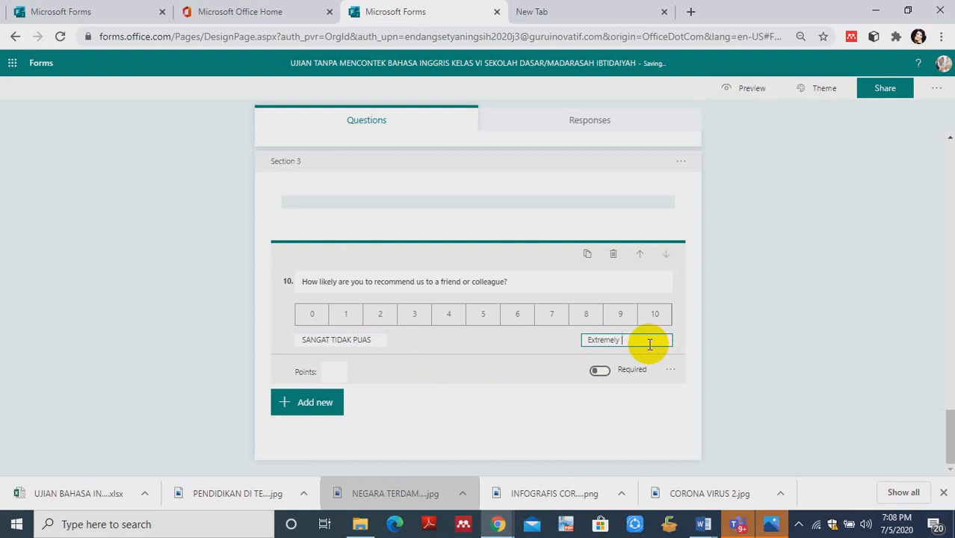
{"action": "type", "text": "SANGAT PUAS"}
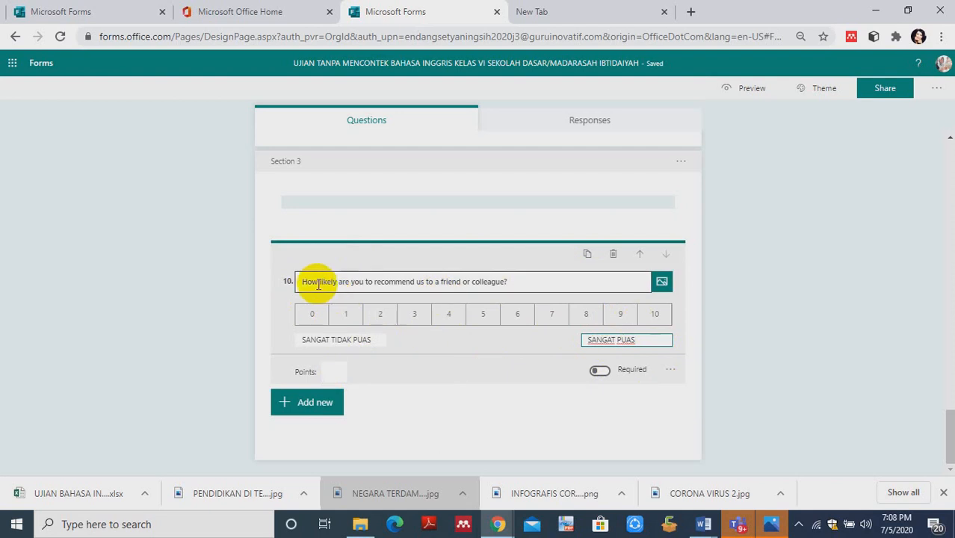
- Replace the Net Promoter Score question's text with "BERAPA BANYAK PEMAHAMANMU TENTANG SOAL YANG TELAH KALIAN PELAJARI"
{"action": "triple_click", "coordinate": [523, 288]}
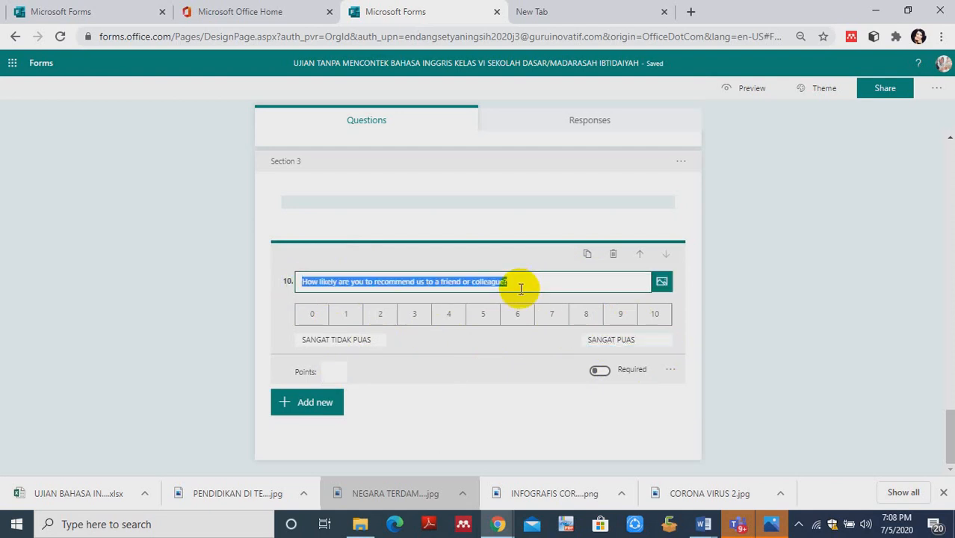
{"action": "type", "text": "BERAPA B"}
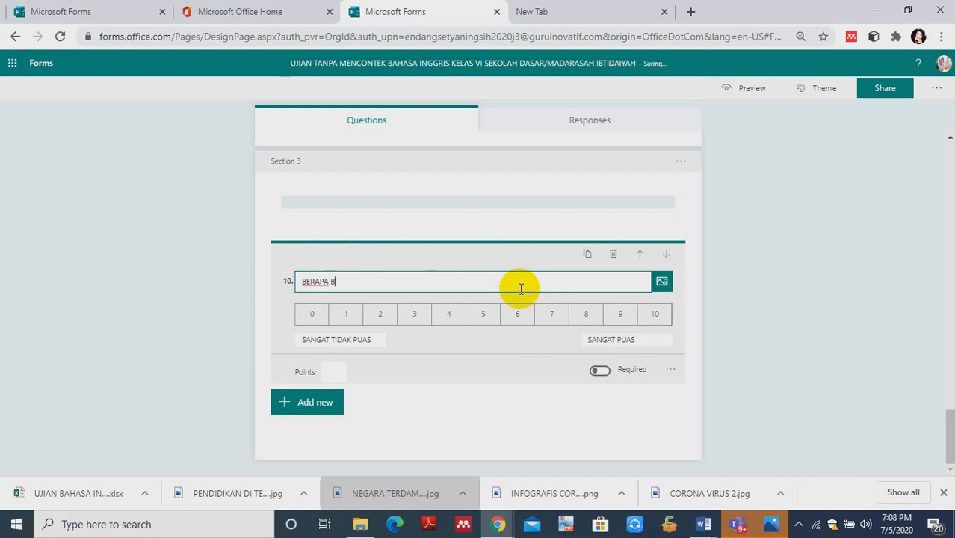
{"action": "type", "text": "ANYAK PEMAHAMANMU TENTA"}
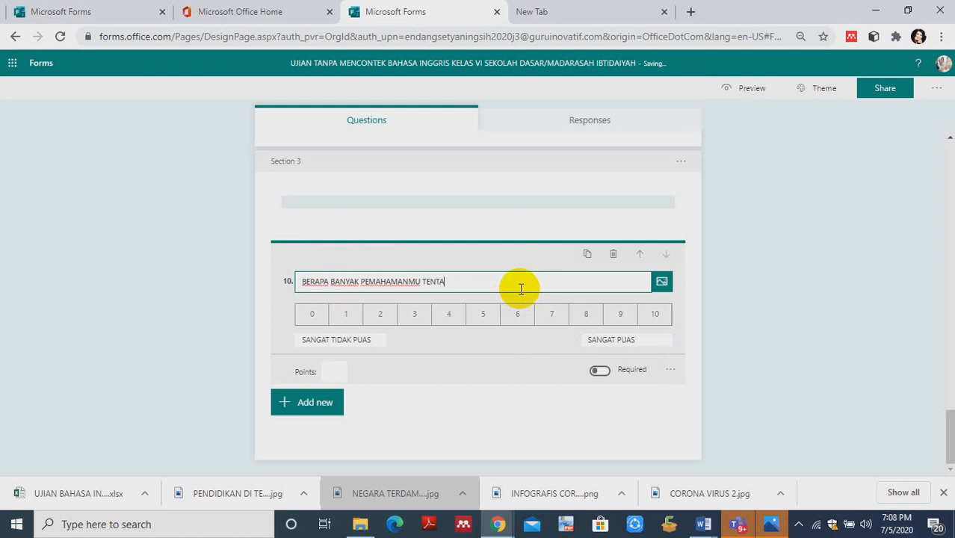
{"action": "type", "text": "NG SOAL YANG TELAH K"}
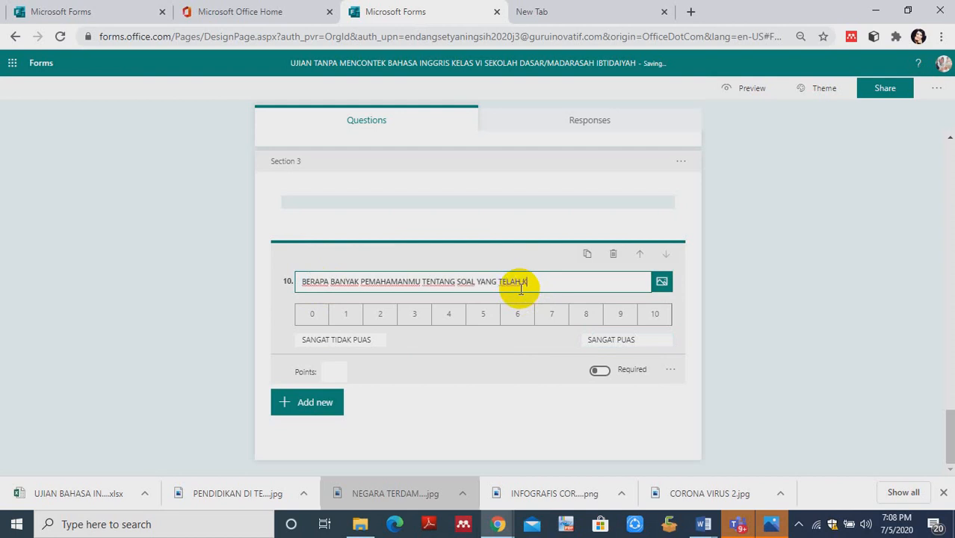
{"action": "type", "text": "ALIAN PELAJARI"}
{"action": "left_click", "coordinate": [568, 284]}
{"action": "type", "text": "JA"}
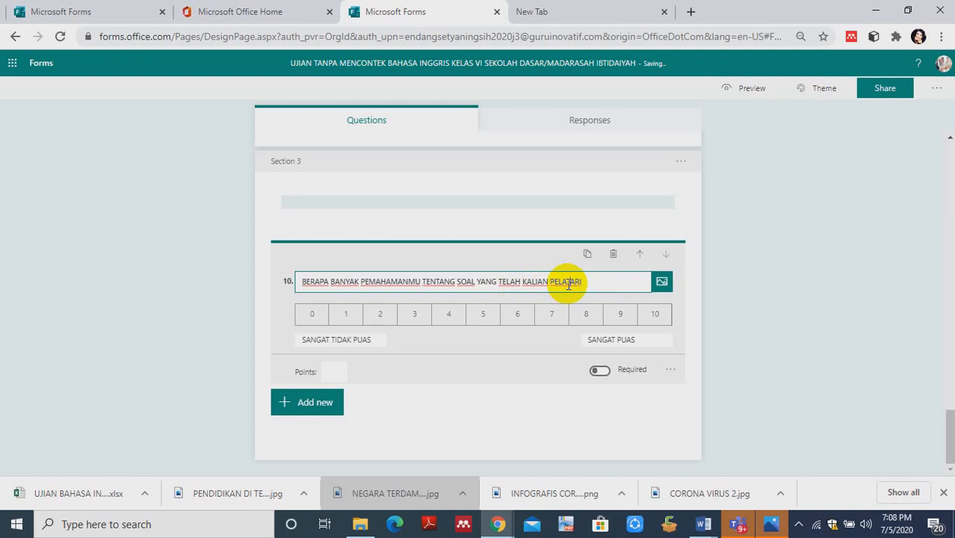
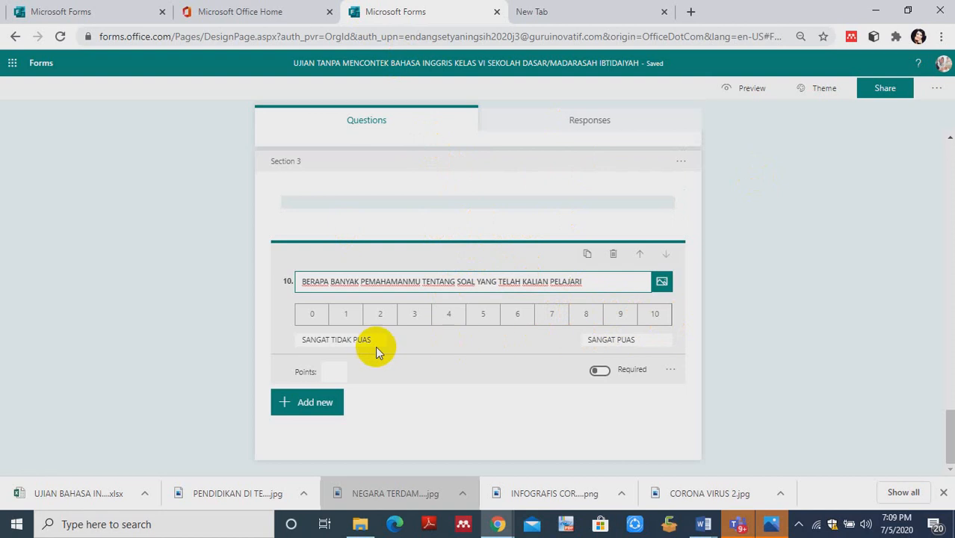
{"action": "left_click", "coordinate": [335, 371]}
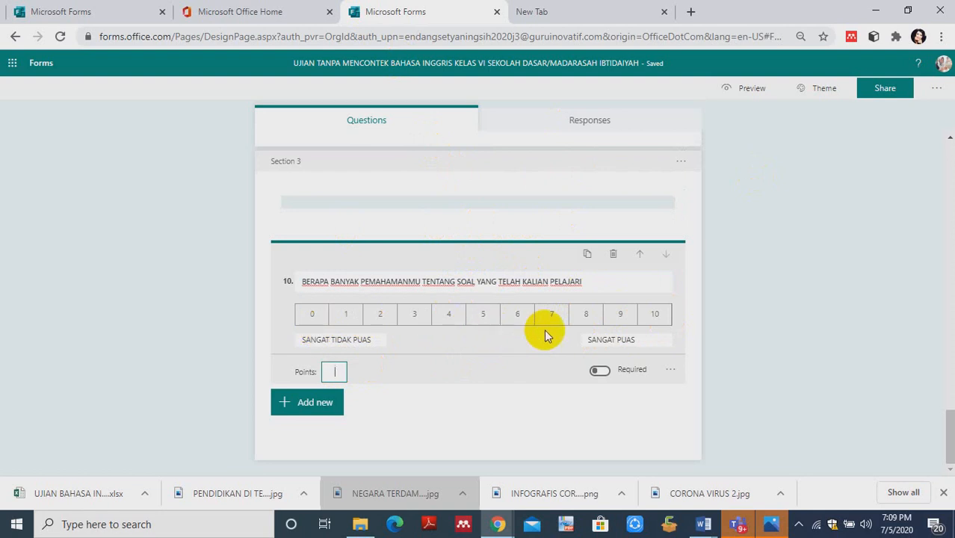
{"action": "left_click", "coordinate": [661, 320]}
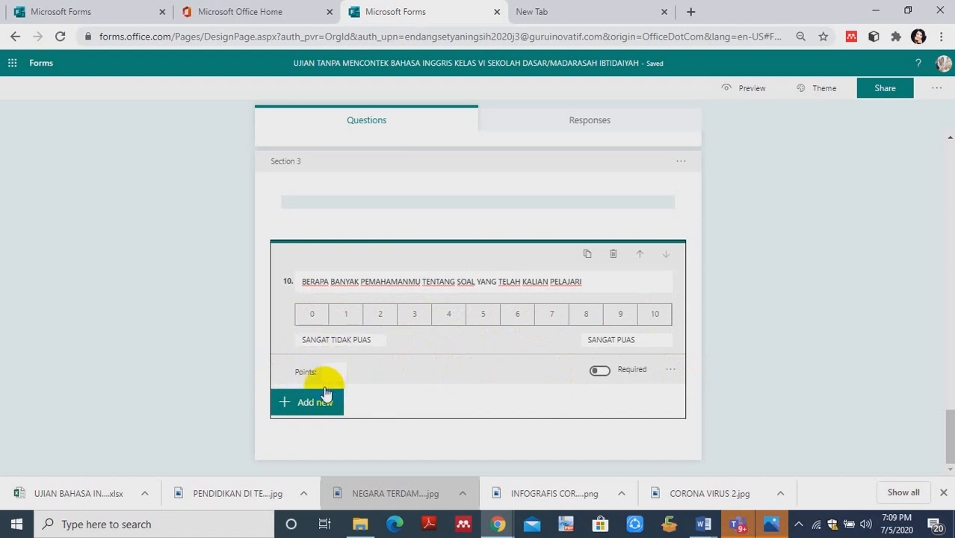
- Add a File upload question below the Net Promoter Score question in Section 3
{"action": "left_click", "coordinate": [290, 403]}
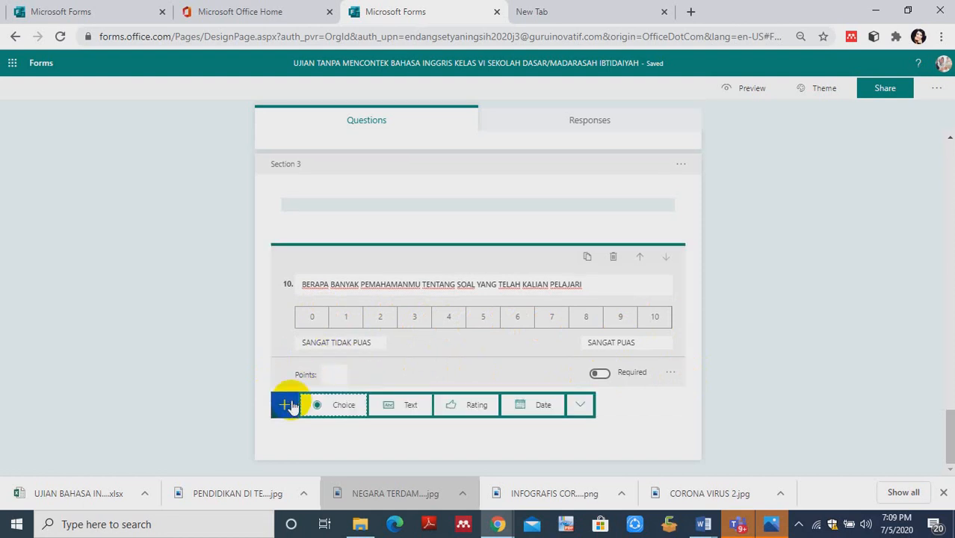
{"action": "left_click", "coordinate": [575, 405]}
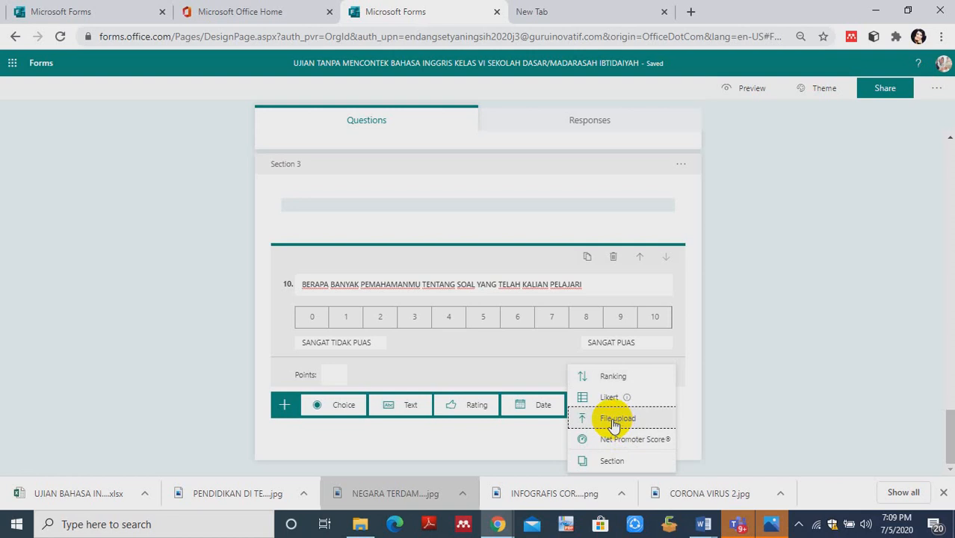
{"action": "left_click", "coordinate": [617, 423]}
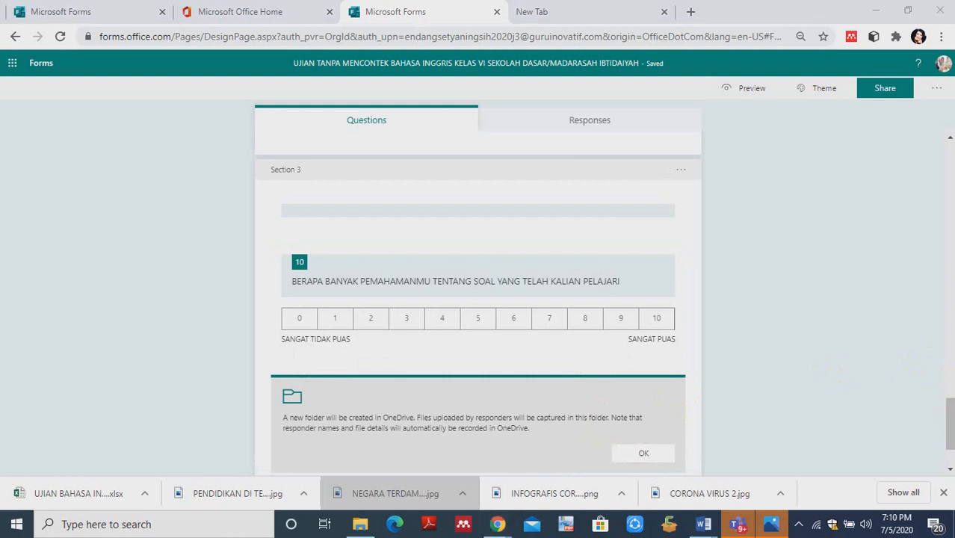
{"action": "left_click_drag", "start_coordinate": [950, 419], "coordinate": [952, 447]}
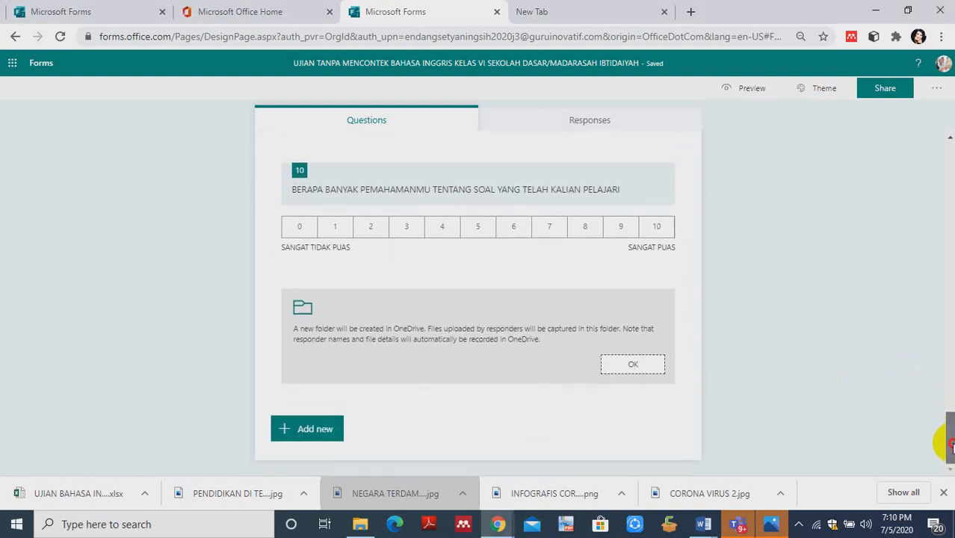
{"action": "left_click", "coordinate": [367, 326]}
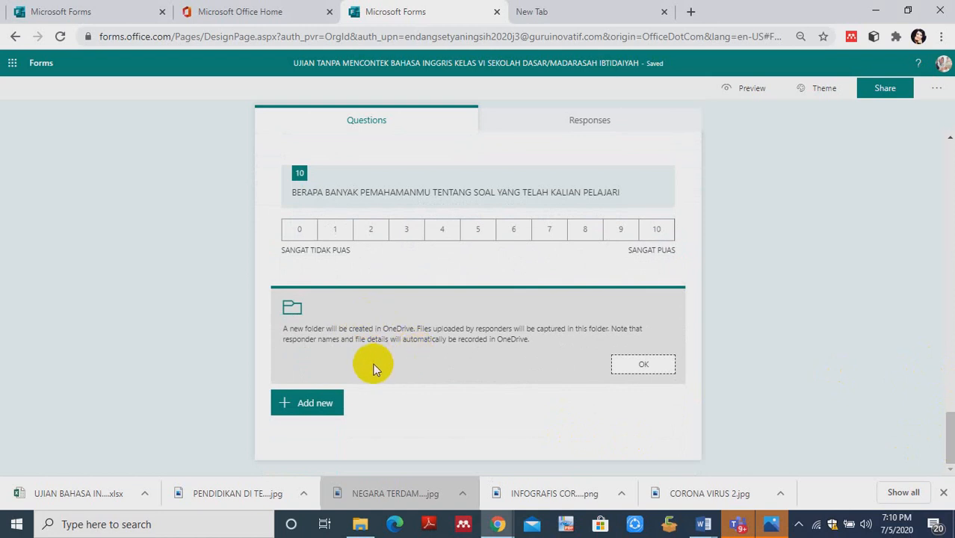
{"action": "left_click", "coordinate": [521, 356]}
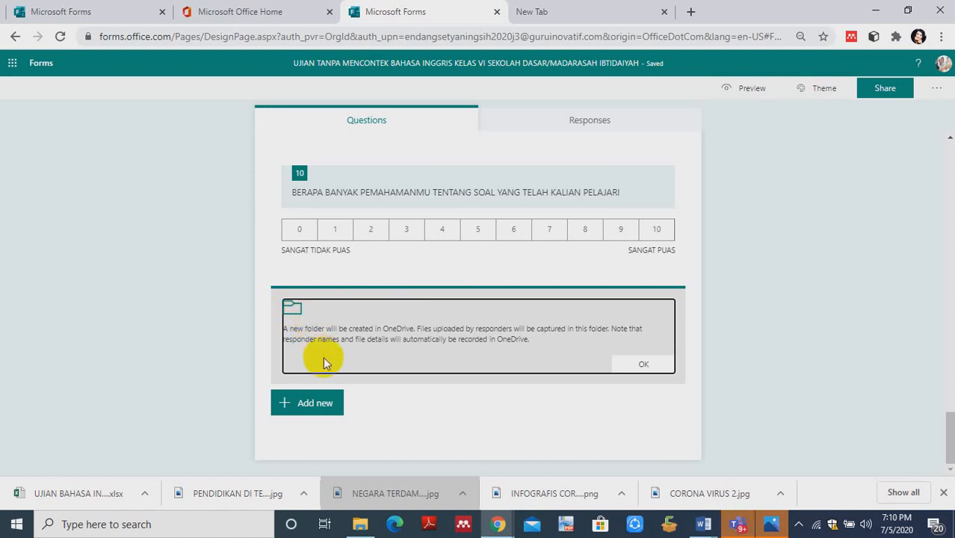
- Preview the quiz and switch the preview to the mobile layout
{"action": "left_click", "coordinate": [746, 97]}
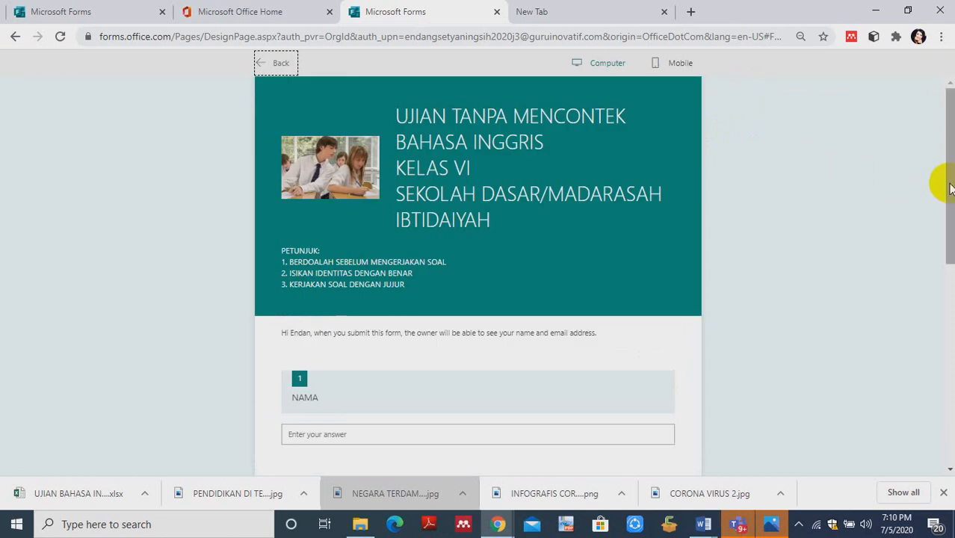
{"action": "scroll", "coordinate": [943, 224], "scroll_direction": "down", "scroll_amount": 2}
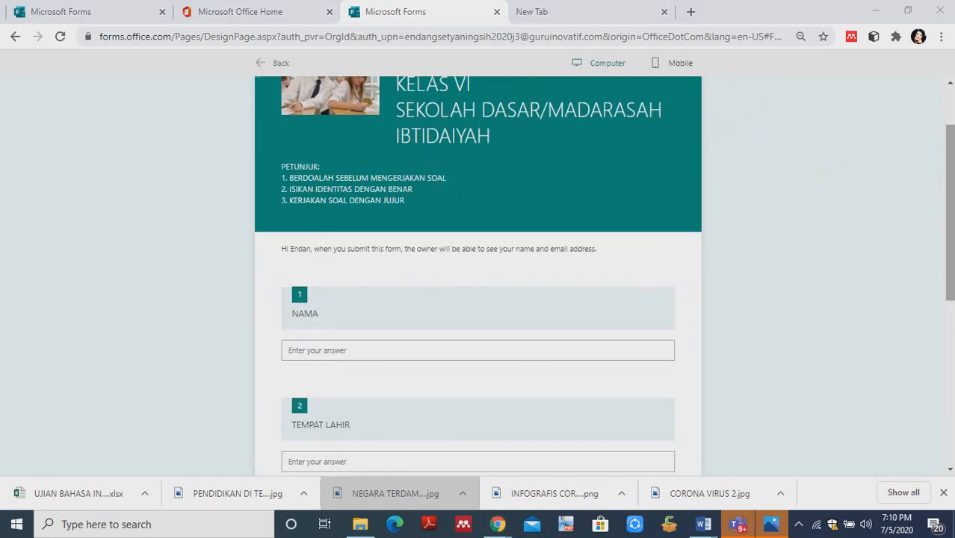
{"action": "left_click", "coordinate": [673, 63]}
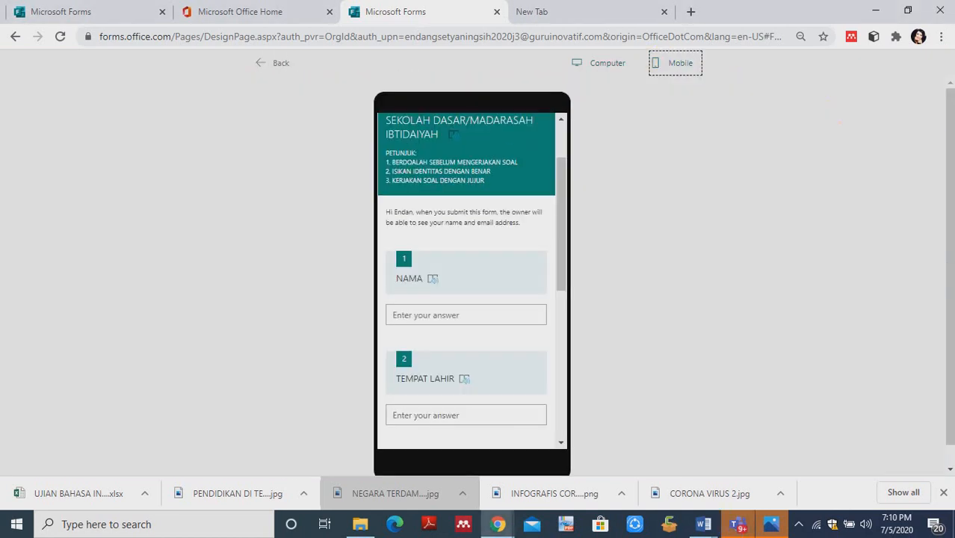
{"action": "scroll", "coordinate": [947, 213], "scroll_direction": "down", "scroll_amount": 1}
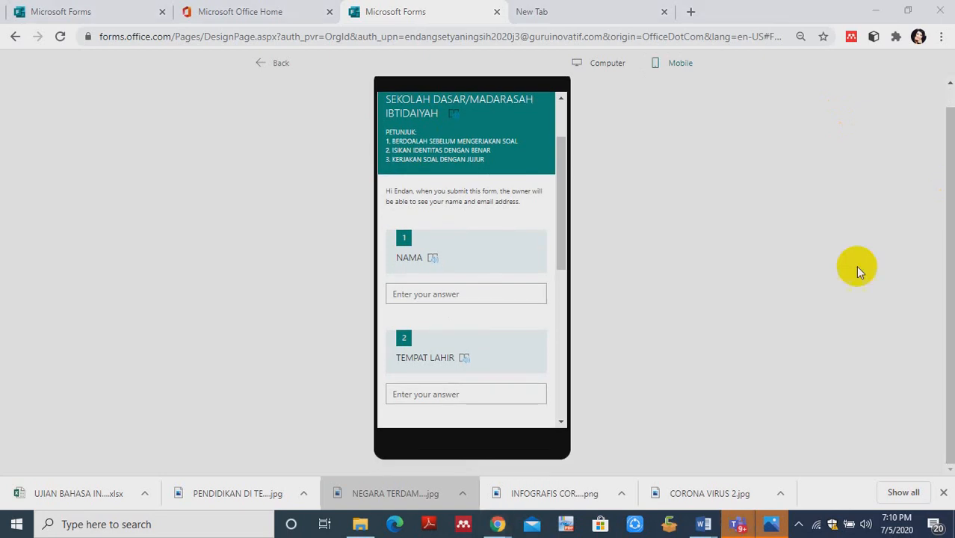
- Fill in the student's name under NAMA and enter "G" as the TEMPAT LAHIR answer in the preview
{"action": "left_click", "coordinate": [419, 393]}
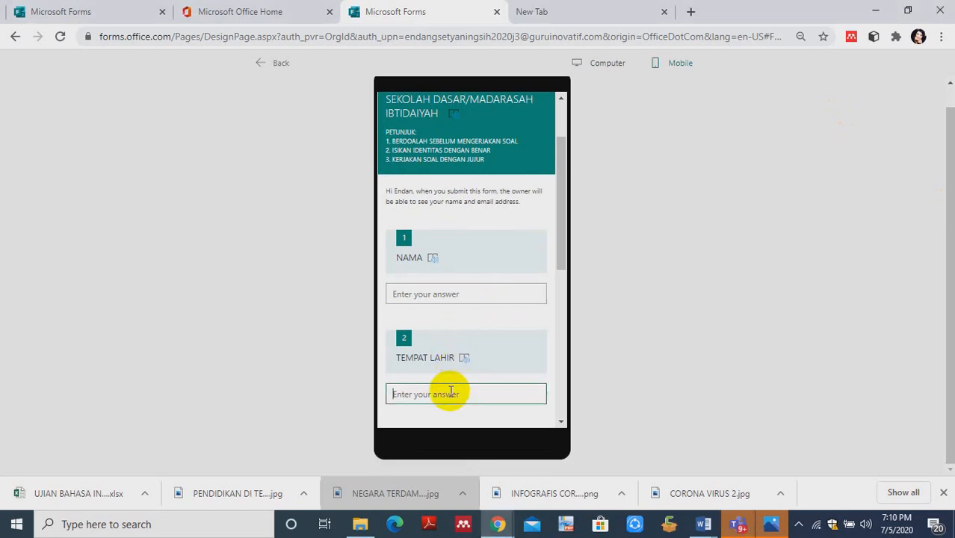
{"action": "left_click", "coordinate": [408, 296]}
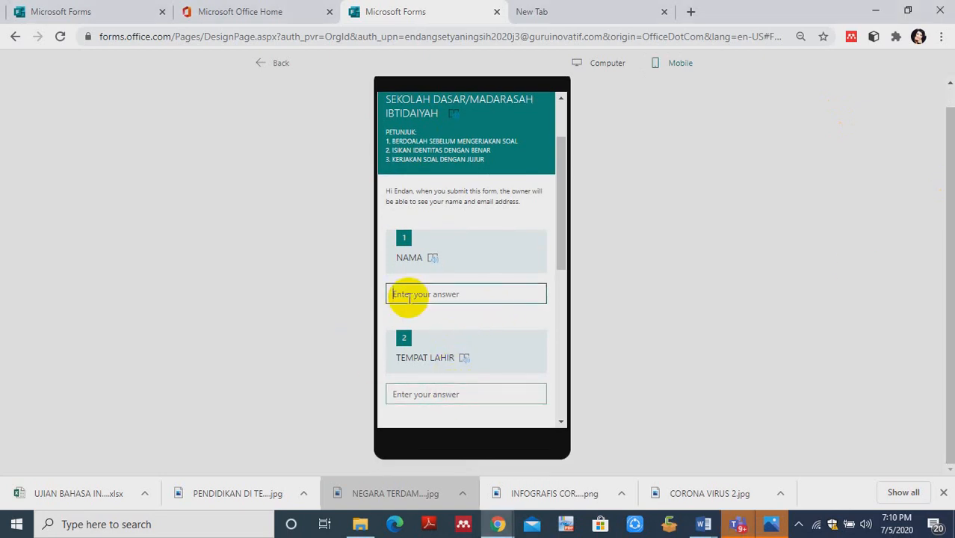
{"action": "type", "text": "A"}
{"action": "left_click", "coordinate": [427, 392]}
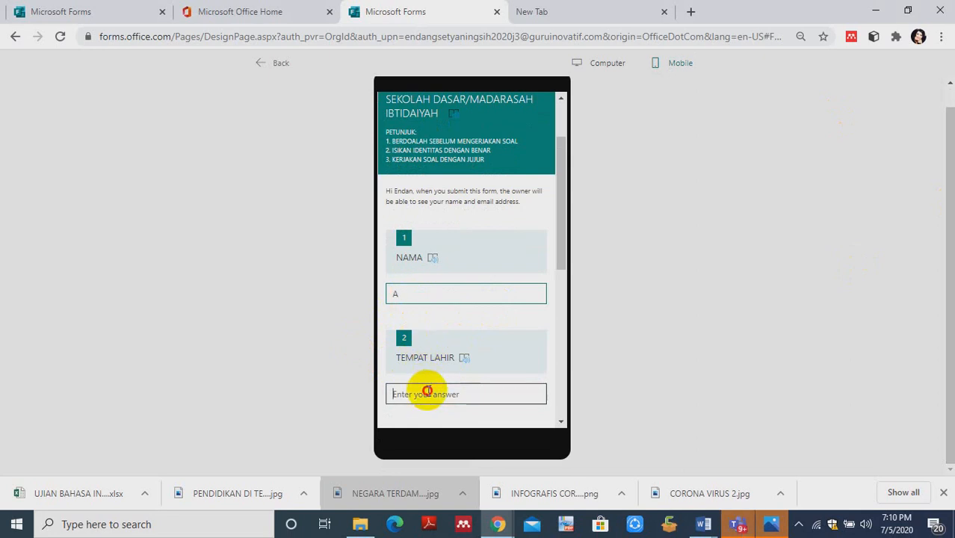
{"action": "type", "text": "G"}
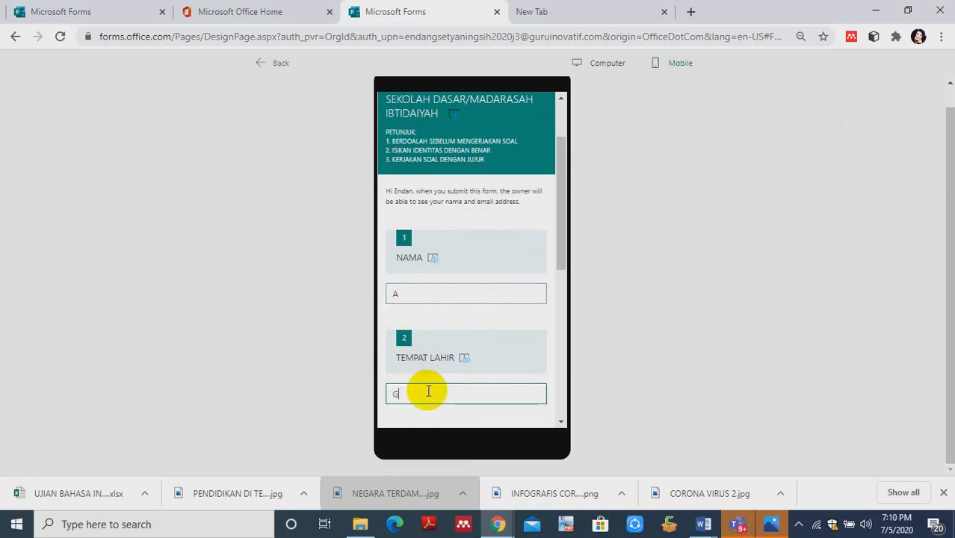
- Fill in the student's attendance number under NOMER ABSEN and pick a birth date under TANGGAL LAHIR
{"action": "left_click_drag", "start_coordinate": [562, 266], "coordinate": [567, 323]}
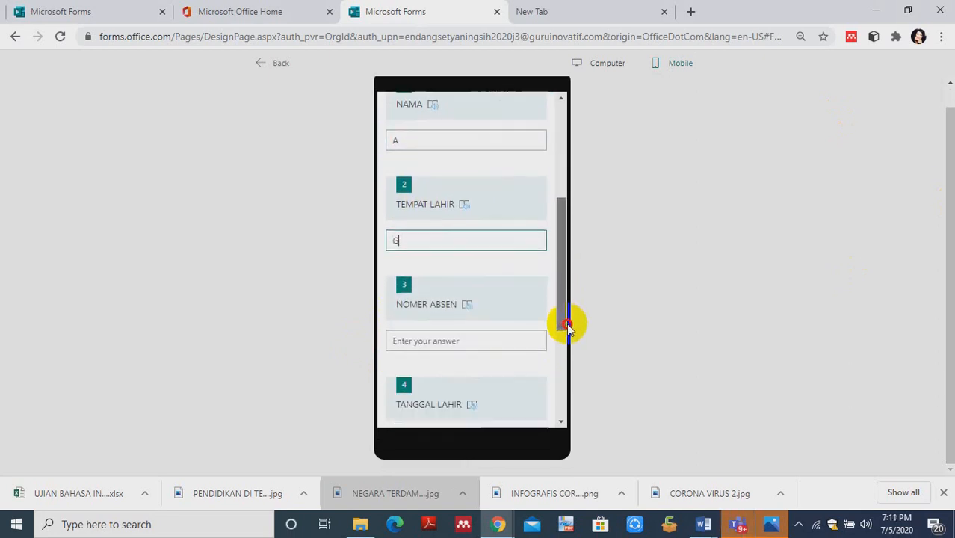
{"action": "left_click", "coordinate": [492, 344]}
{"action": "type", "text": "1"}
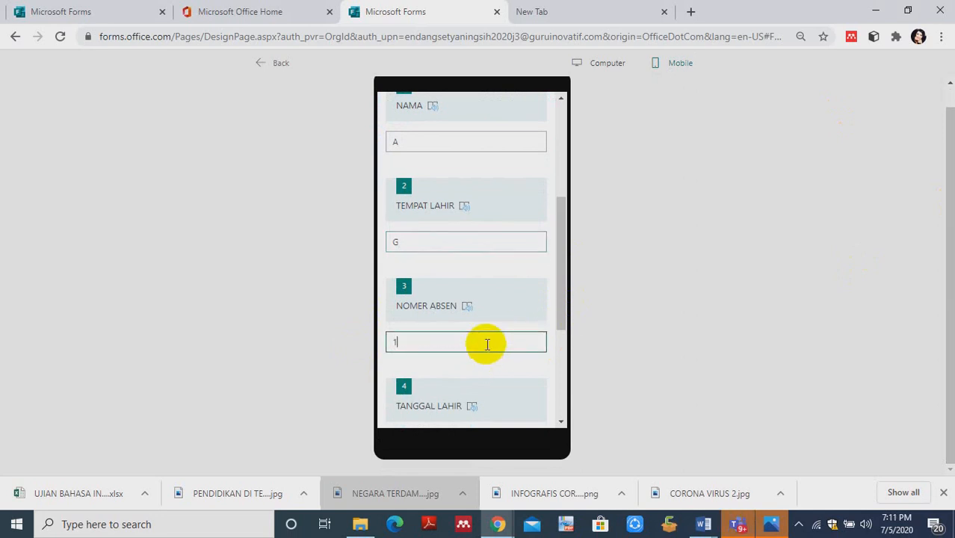
{"action": "scroll", "coordinate": [566, 299], "scroll_direction": "down", "scroll_amount": 3}
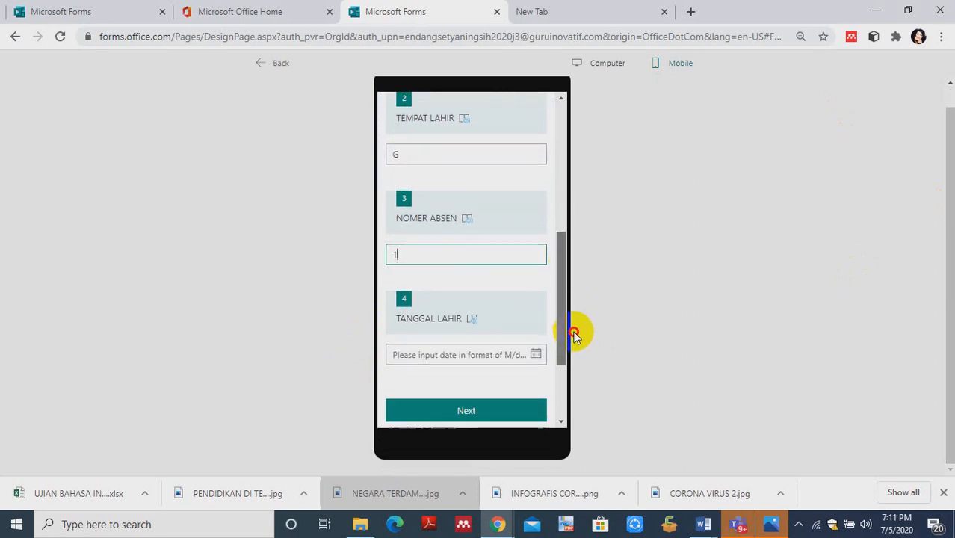
{"action": "left_click", "coordinate": [537, 341]}
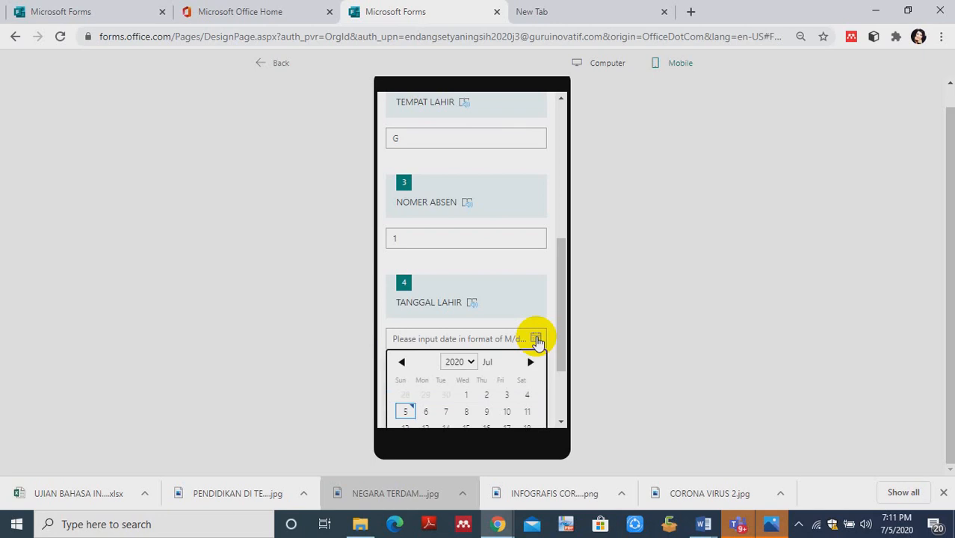
{"action": "left_click", "coordinate": [486, 400]}
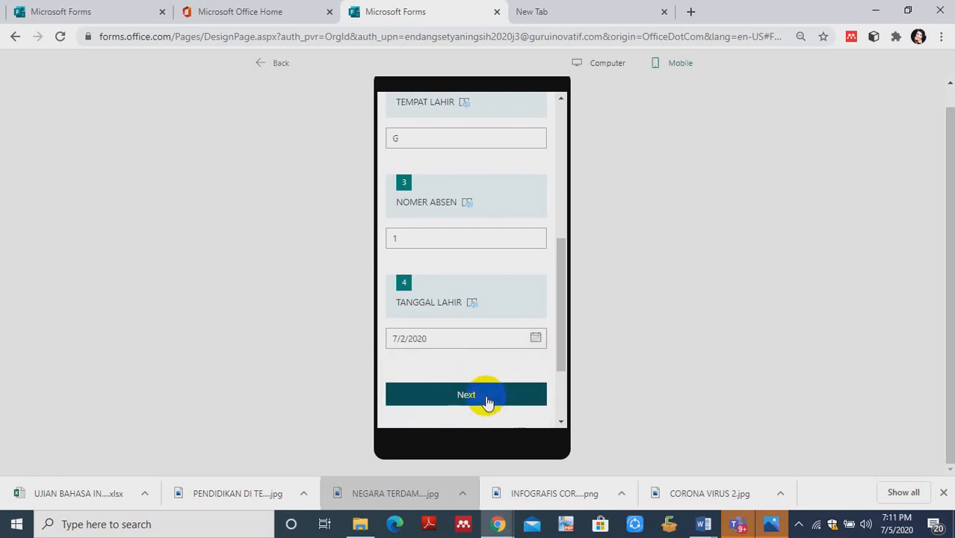
- Continue to the SOAL PILIHAN GANDA section and answer question 6 with "AIR", leaving question 5 unanswered
{"action": "left_click_drag", "start_coordinate": [565, 350], "coordinate": [566, 361]}
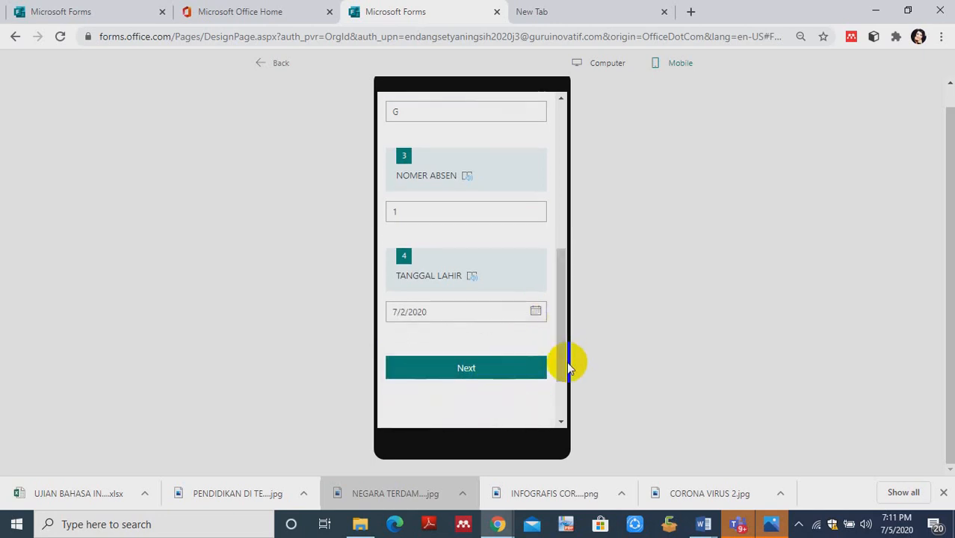
{"action": "left_click", "coordinate": [506, 370]}
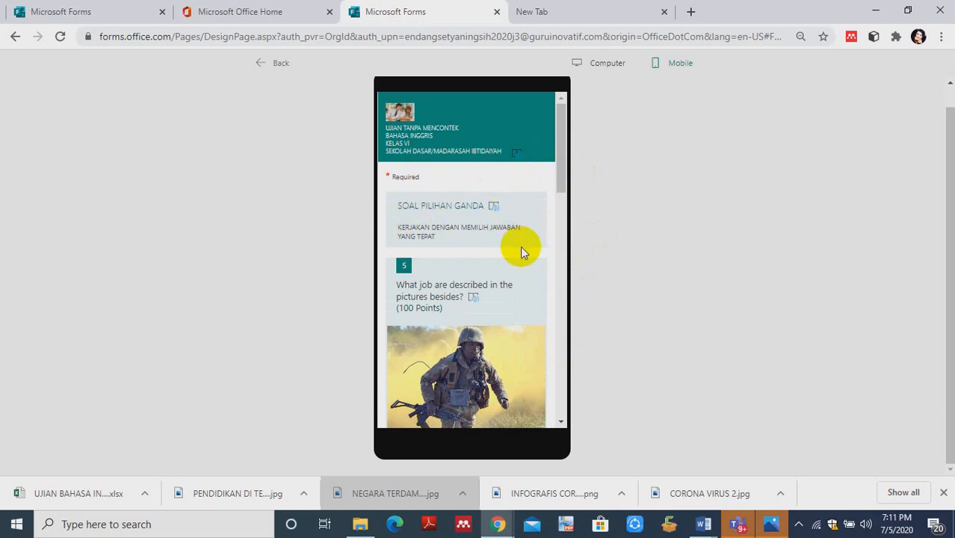
{"action": "left_click_drag", "start_coordinate": [558, 188], "coordinate": [566, 228]}
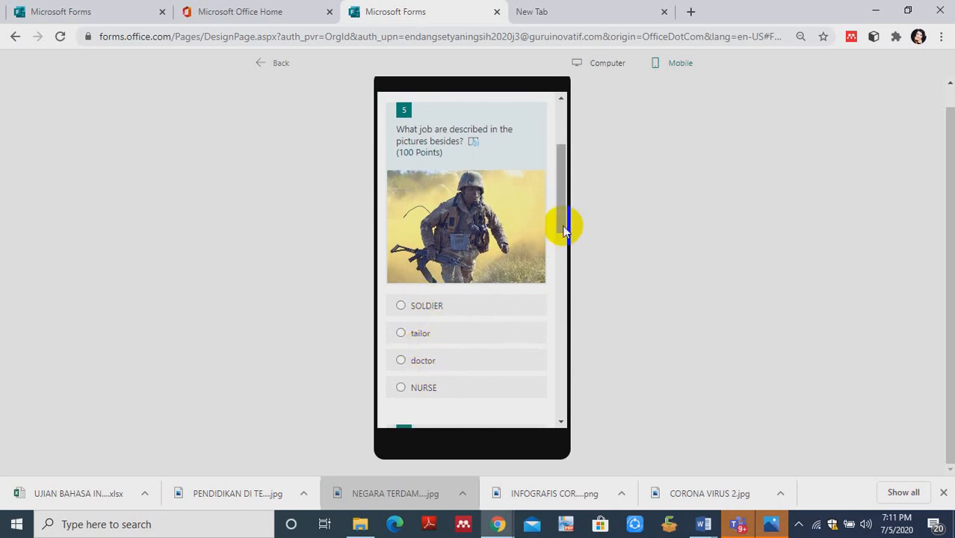
{"action": "left_click_drag", "start_coordinate": [559, 222], "coordinate": [512, 262]}
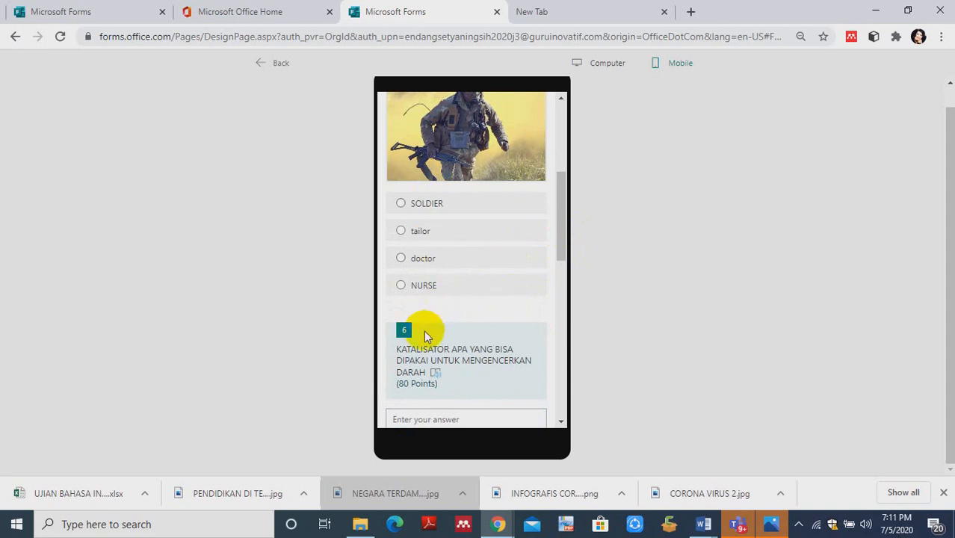
{"action": "left_click_drag", "start_coordinate": [562, 254], "coordinate": [566, 269]}
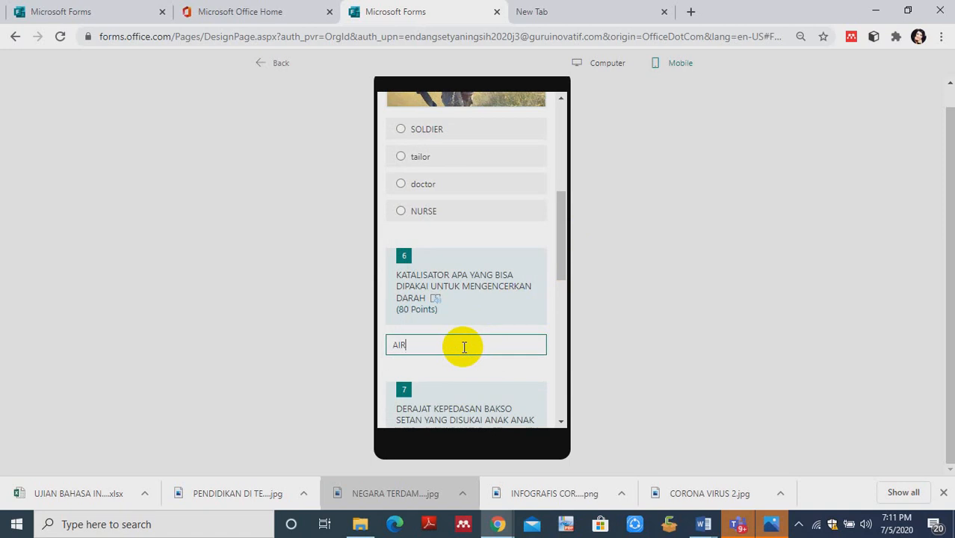
- Give question 7, on the spiciness of bakso setan, a rating of 9 stars
{"action": "left_click_drag", "start_coordinate": [560, 271], "coordinate": [567, 305]}
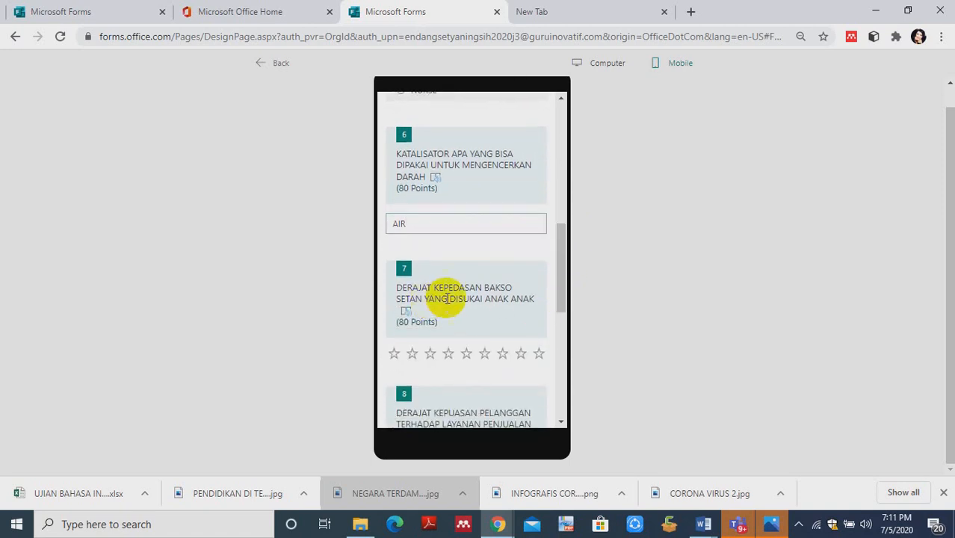
{"action": "left_click", "coordinate": [431, 354]}
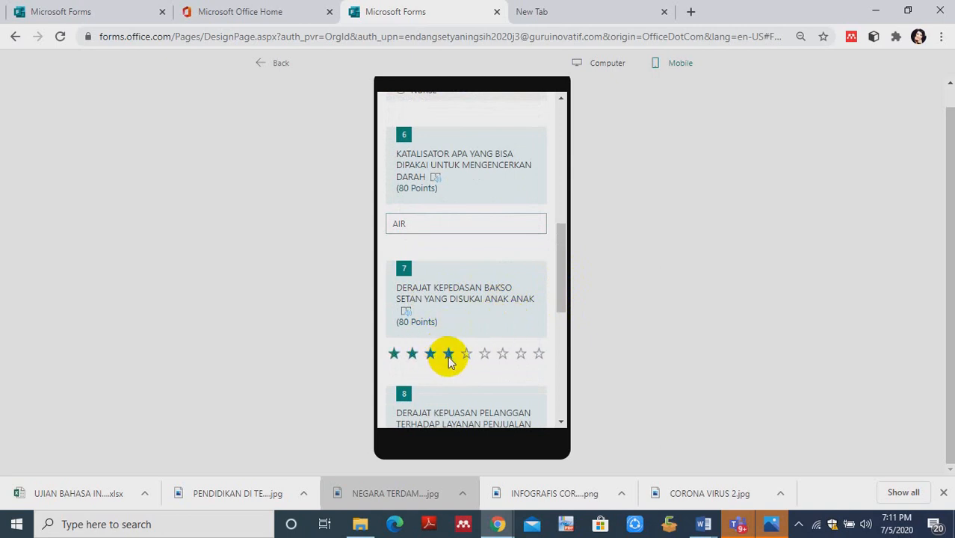
{"action": "left_click", "coordinate": [448, 355]}
{"action": "left_click", "coordinate": [467, 358]}
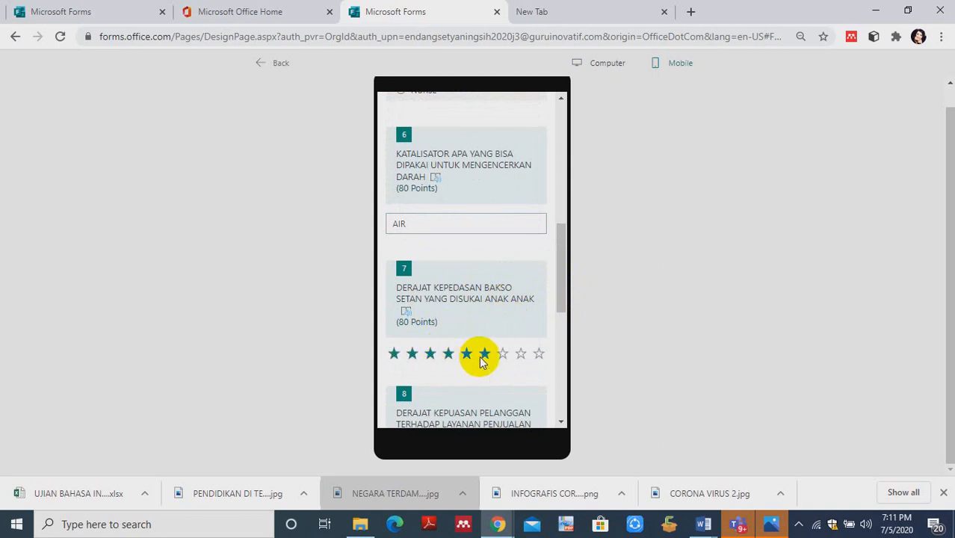
{"action": "left_click", "coordinate": [540, 356]}
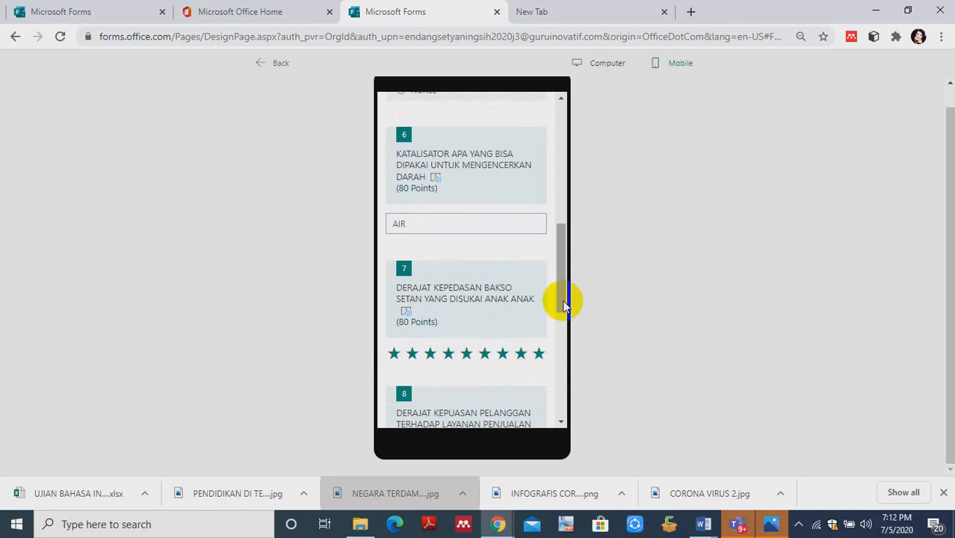
- Rate question 8 on customer satisfaction with 2 stars and answer date question 9 with 7/1/2020
{"action": "left_click_drag", "start_coordinate": [562, 302], "coordinate": [566, 340]}
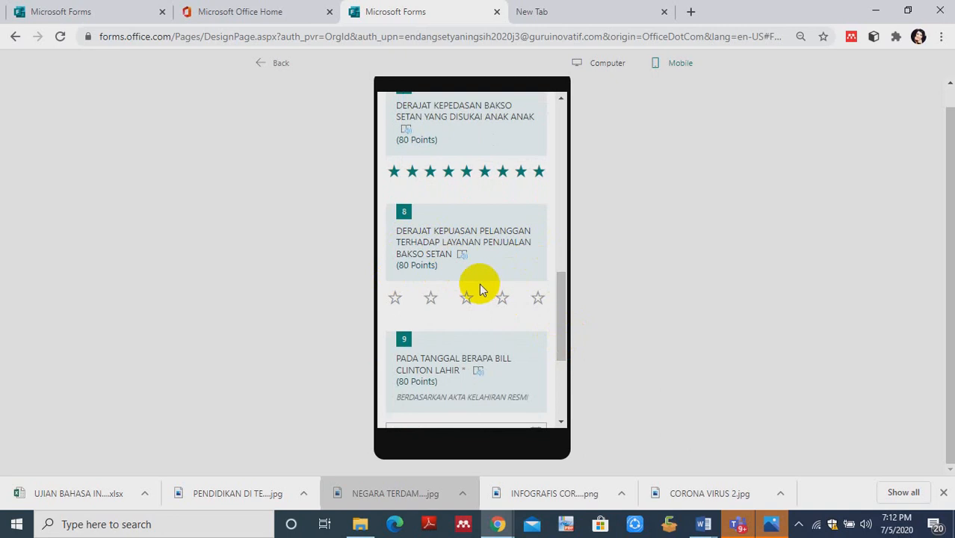
{"action": "left_click", "coordinate": [432, 299]}
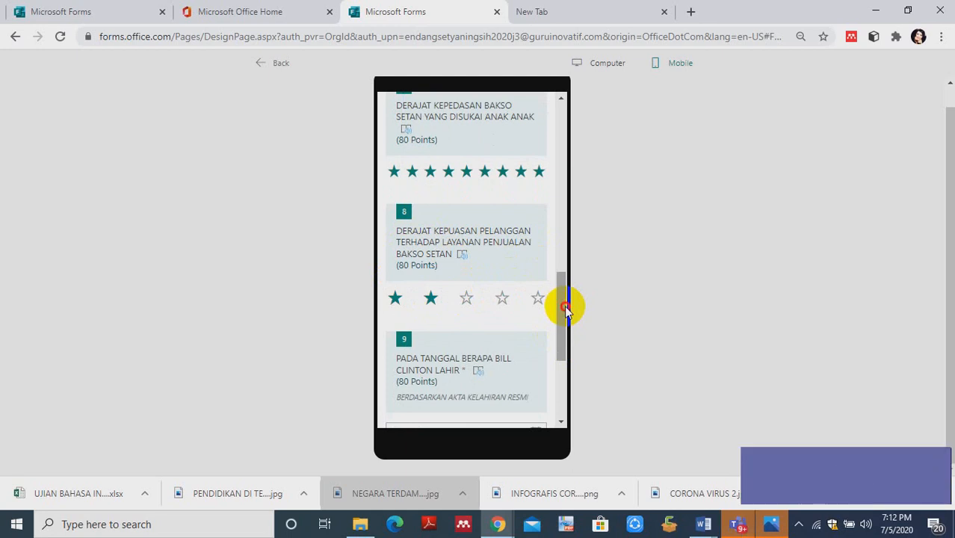
{"action": "left_click_drag", "start_coordinate": [564, 306], "coordinate": [564, 322]}
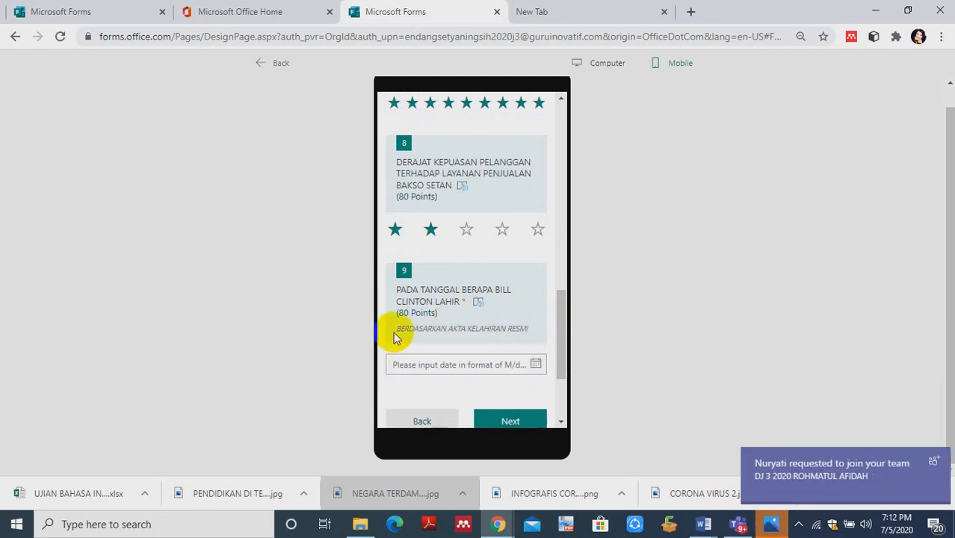
{"action": "left_click", "coordinate": [536, 365]}
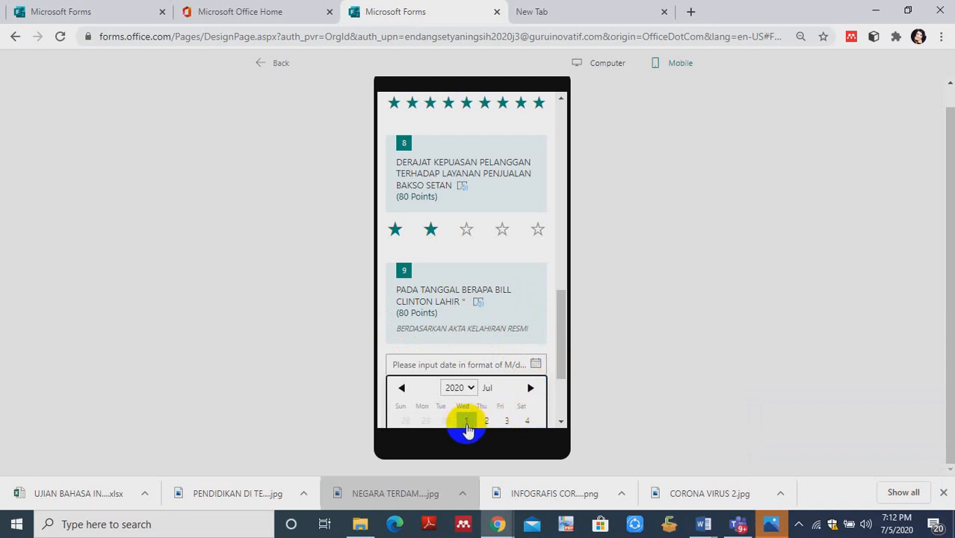
{"action": "left_click", "coordinate": [464, 422]}
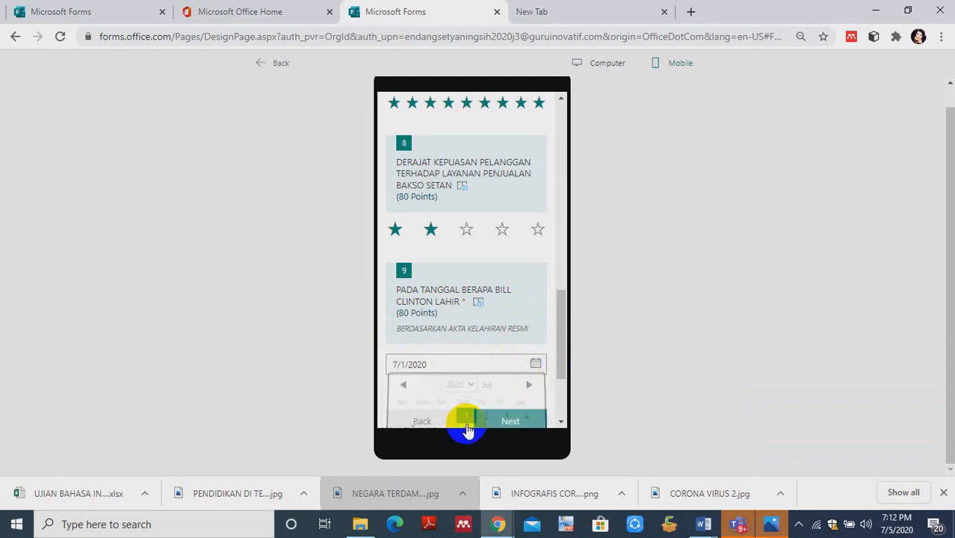
- Continue to the final section, rate question 10 with 10, view the file upload question, and return to the form editor
{"action": "left_click", "coordinate": [511, 421]}
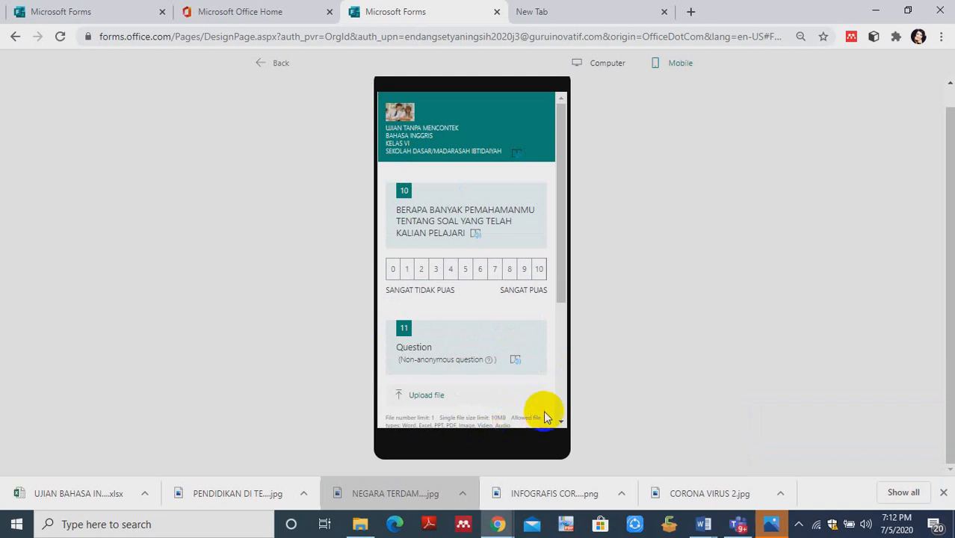
{"action": "left_click", "coordinate": [539, 274]}
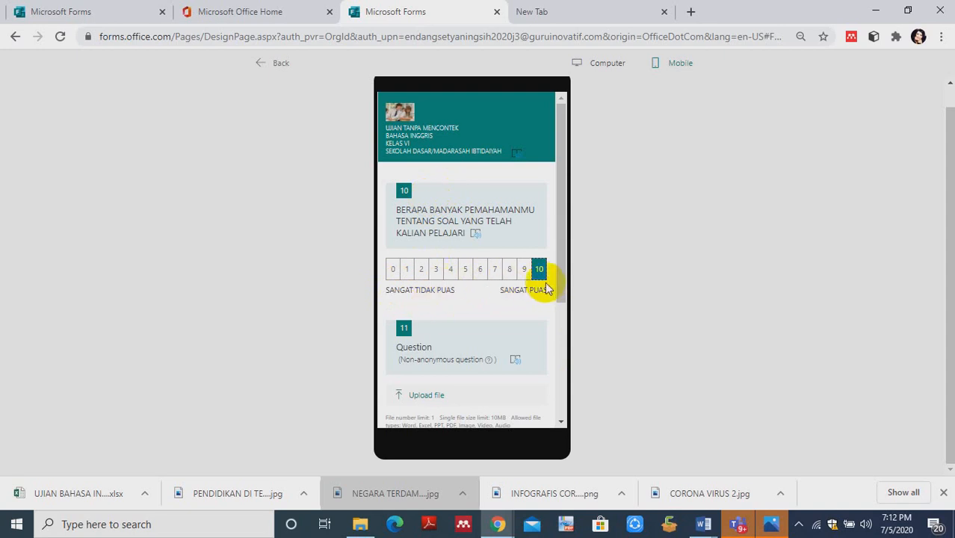
{"action": "left_click_drag", "start_coordinate": [559, 275], "coordinate": [570, 333]}
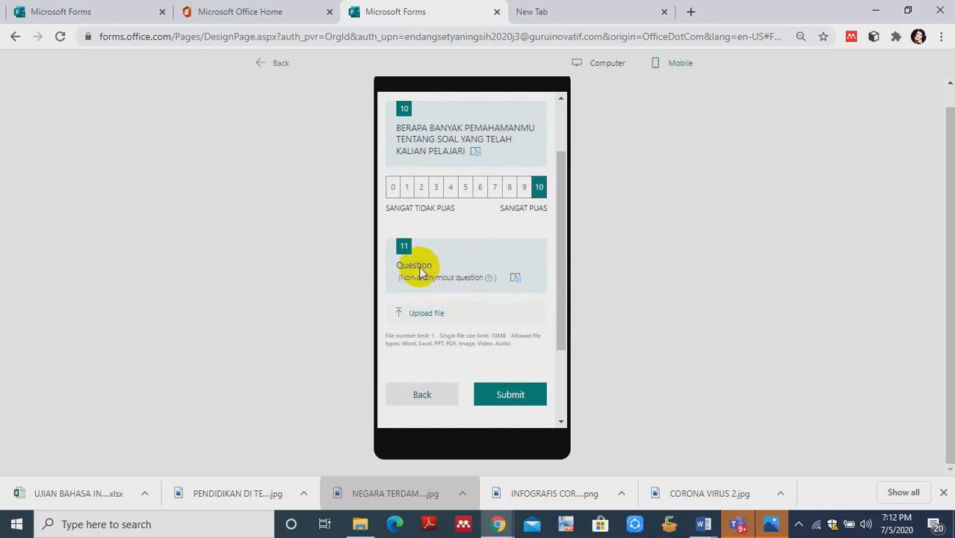
{"action": "left_click", "coordinate": [257, 66]}
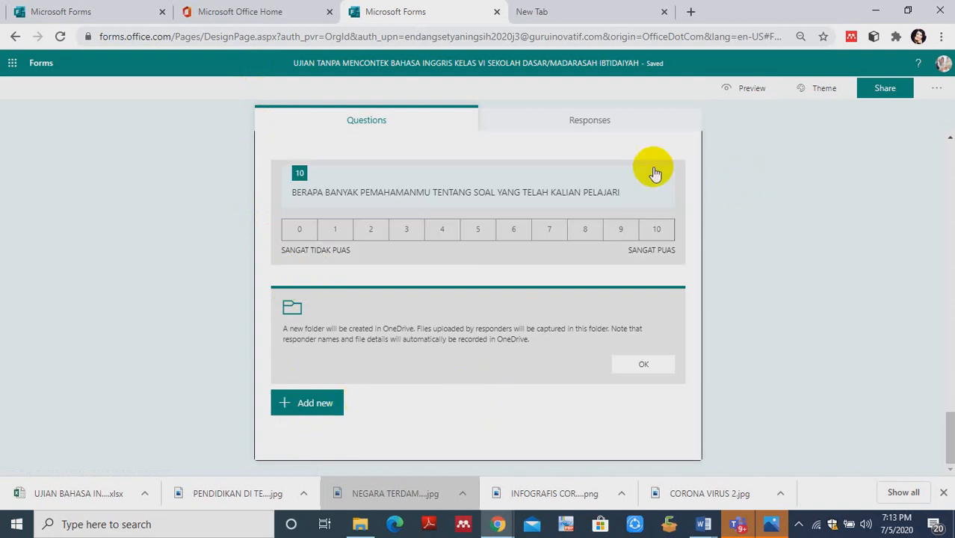
- Add another file upload question at the end of the UJIAN TANPA MENCONTEK form, and select the first file upload question
{"action": "left_click", "coordinate": [355, 322]}
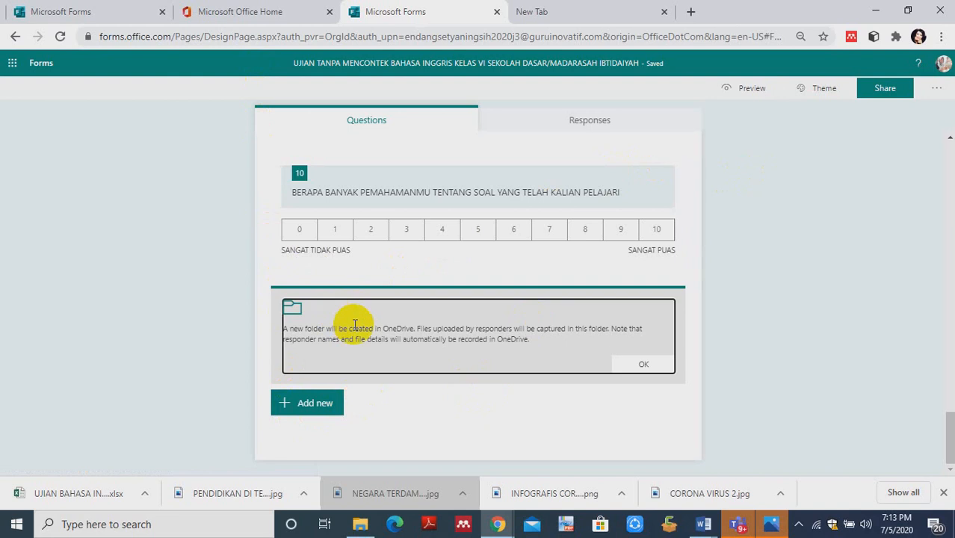
{"action": "left_click", "coordinate": [332, 294]}
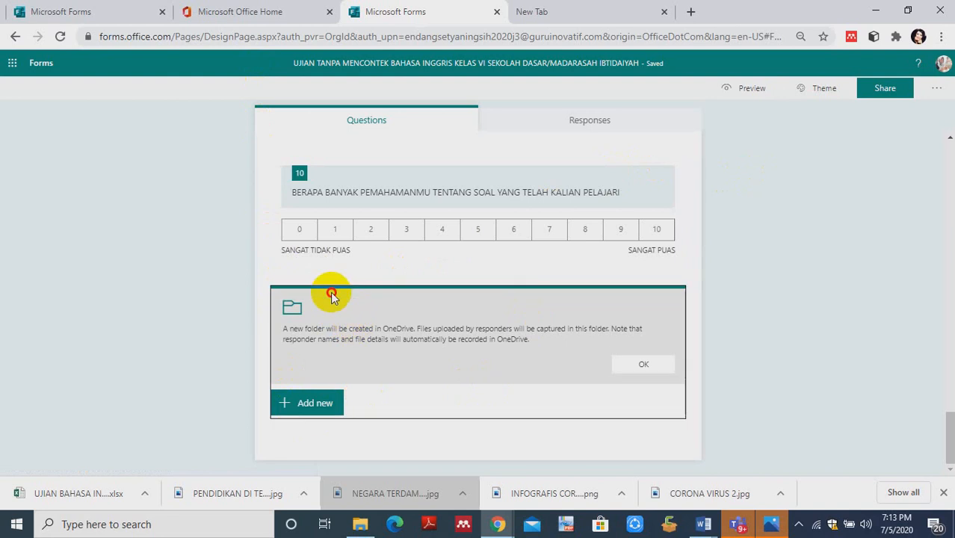
{"action": "left_click", "coordinate": [293, 401]}
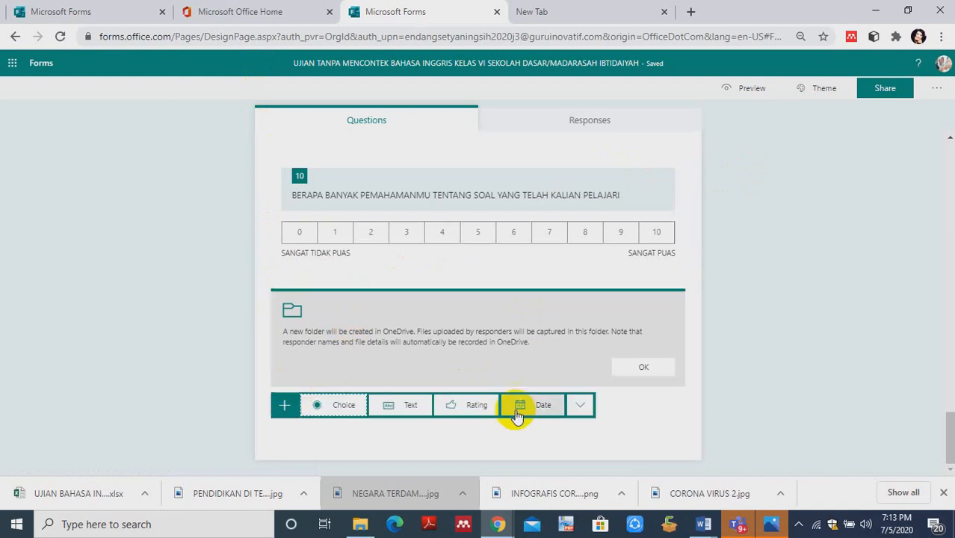
{"action": "left_click", "coordinate": [580, 405]}
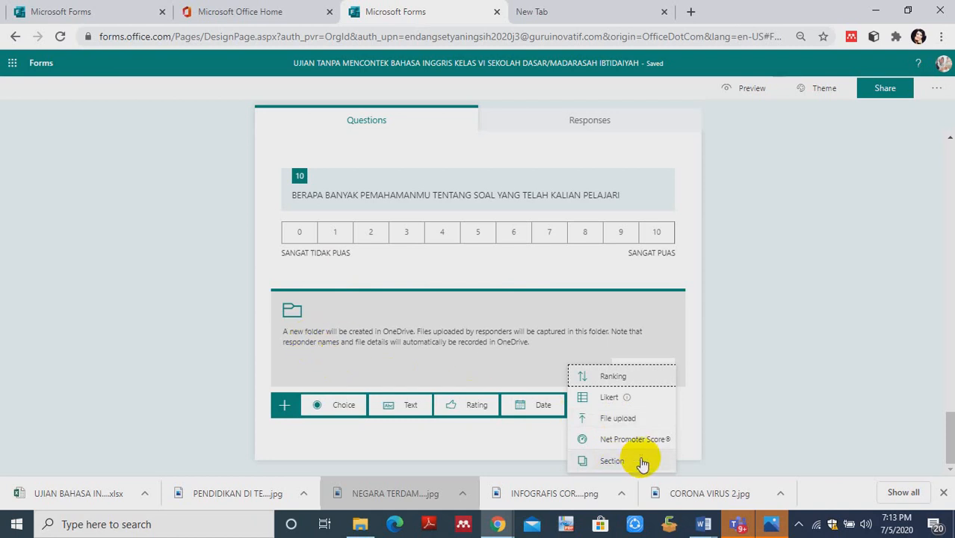
{"action": "left_click", "coordinate": [611, 419]}
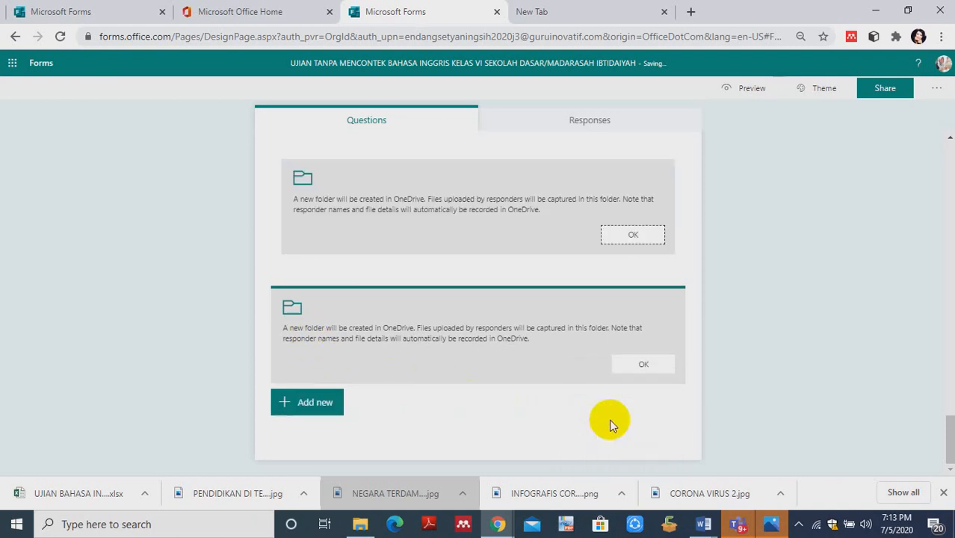
{"action": "left_click", "coordinate": [275, 204]}
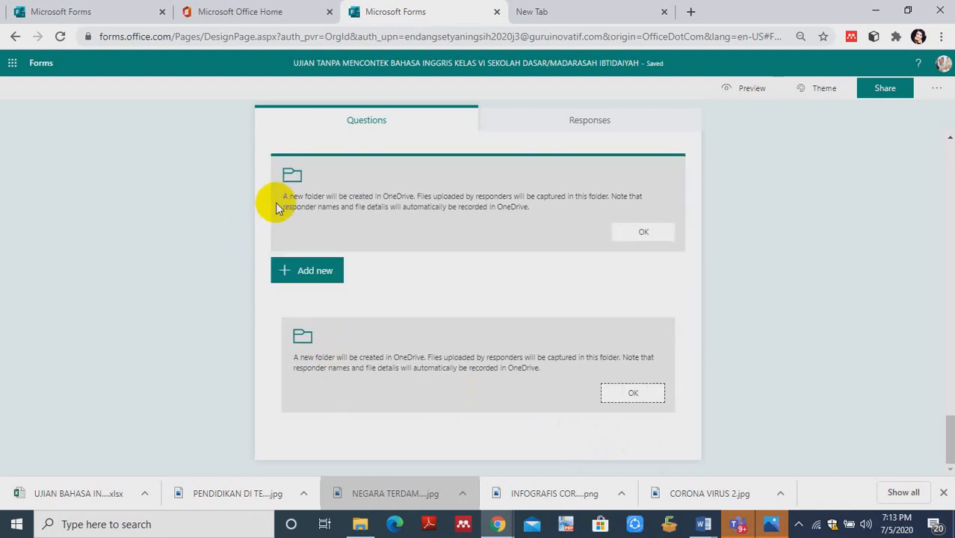
{"action": "left_click", "coordinate": [286, 143]}
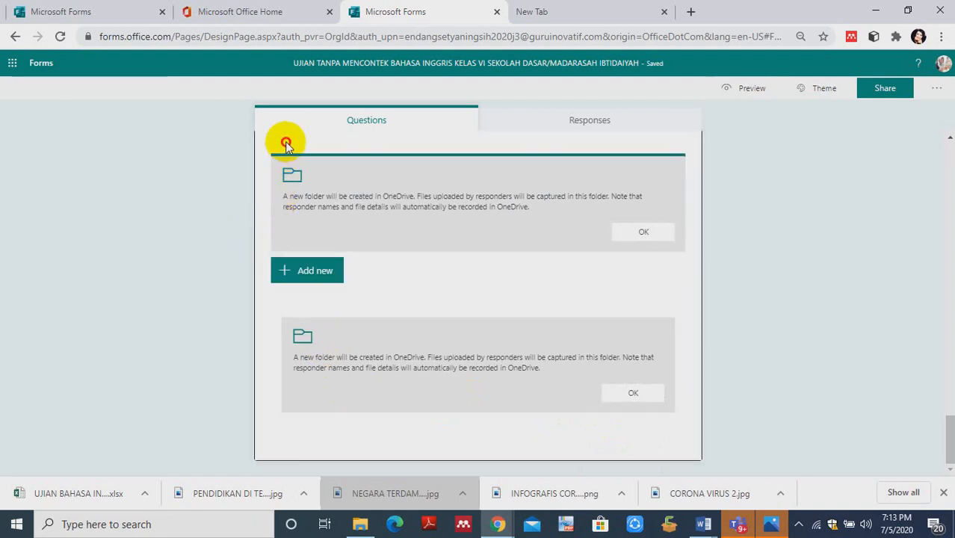
- Switch to the UJIAN BAHASA INGGRIS MENYENANGKAN form and add a file upload question after question 18
{"action": "left_click", "coordinate": [66, 13]}
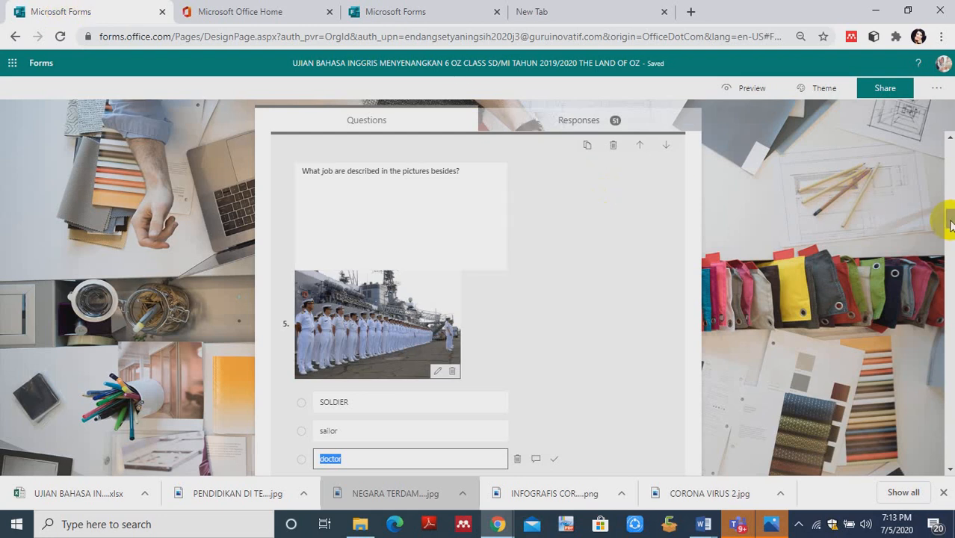
{"action": "left_click_drag", "start_coordinate": [950, 225], "coordinate": [950, 451]}
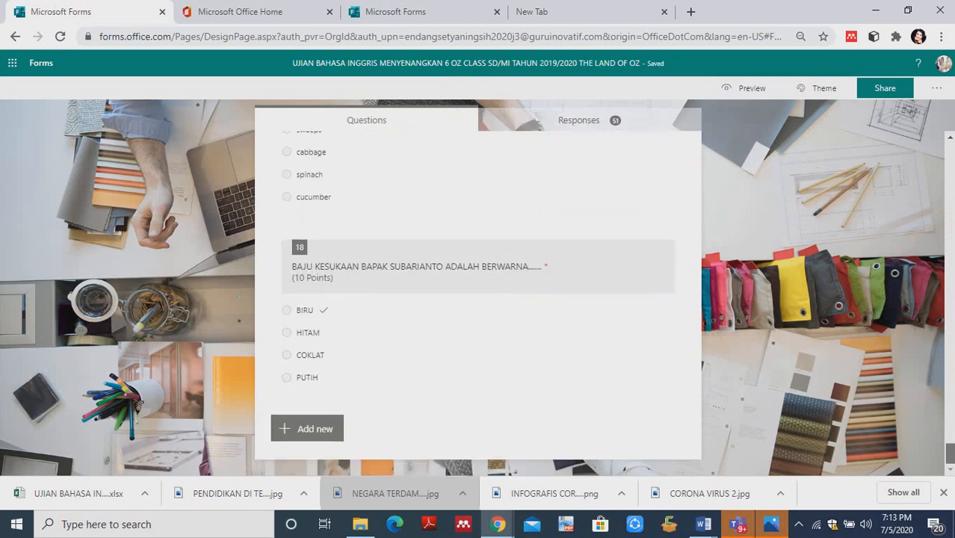
{"action": "left_click", "coordinate": [292, 433]}
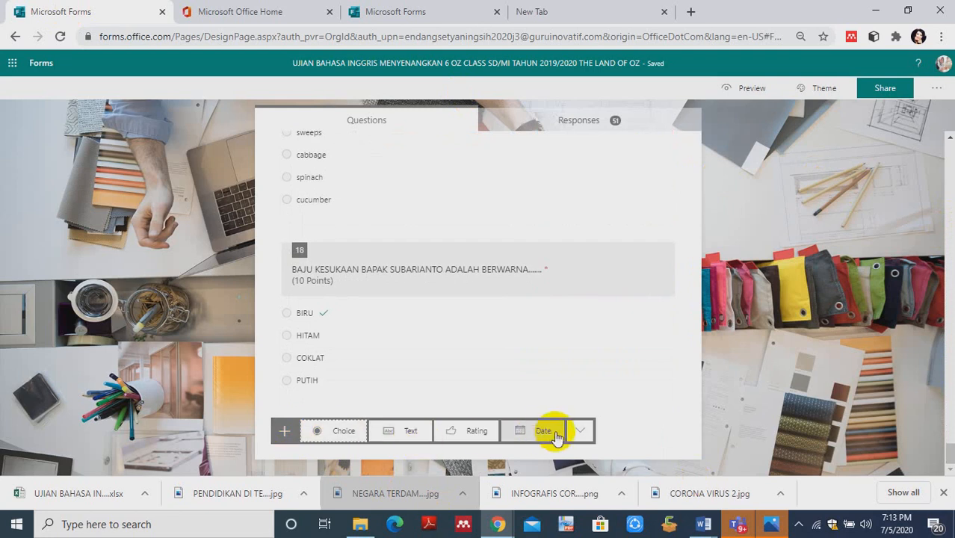
{"action": "left_click", "coordinate": [581, 431]}
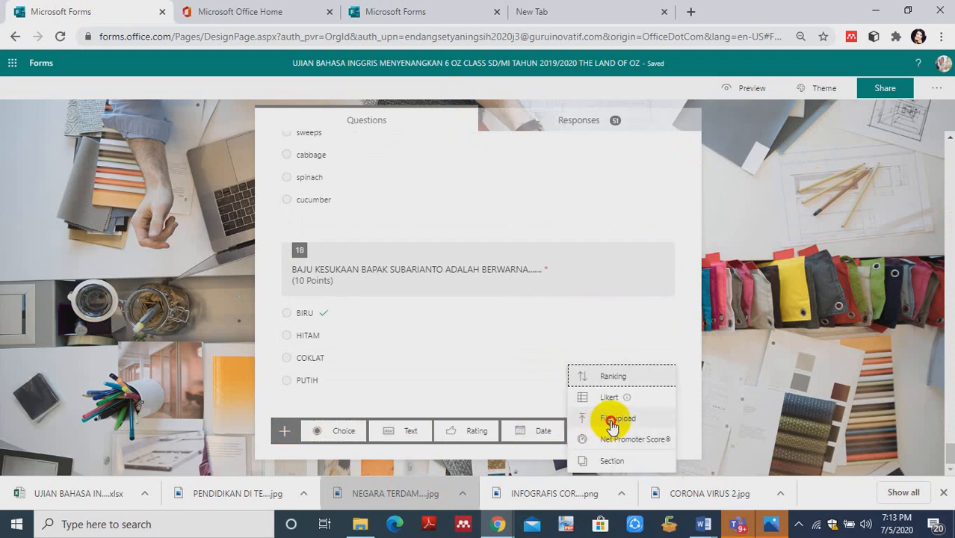
{"action": "left_click", "coordinate": [612, 419]}
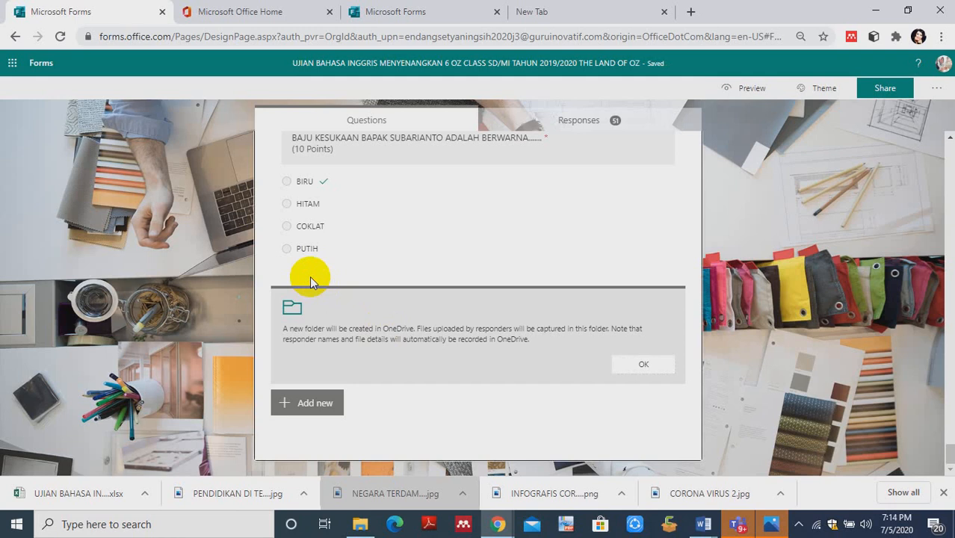
- Highlight and read the OneDrive folder notice in the new file upload question
{"action": "left_click", "coordinate": [369, 331]}
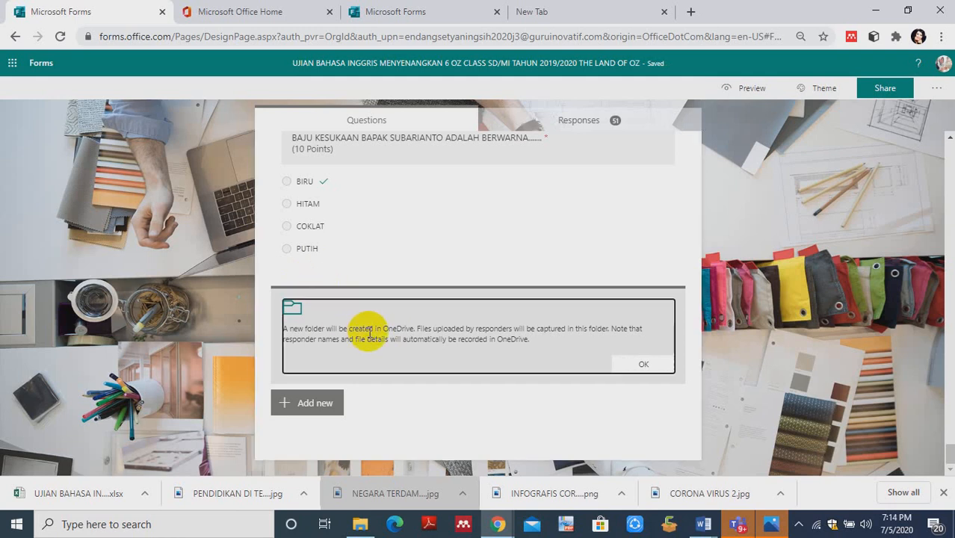
{"action": "left_click_drag", "start_coordinate": [547, 341], "coordinate": [283, 330]}
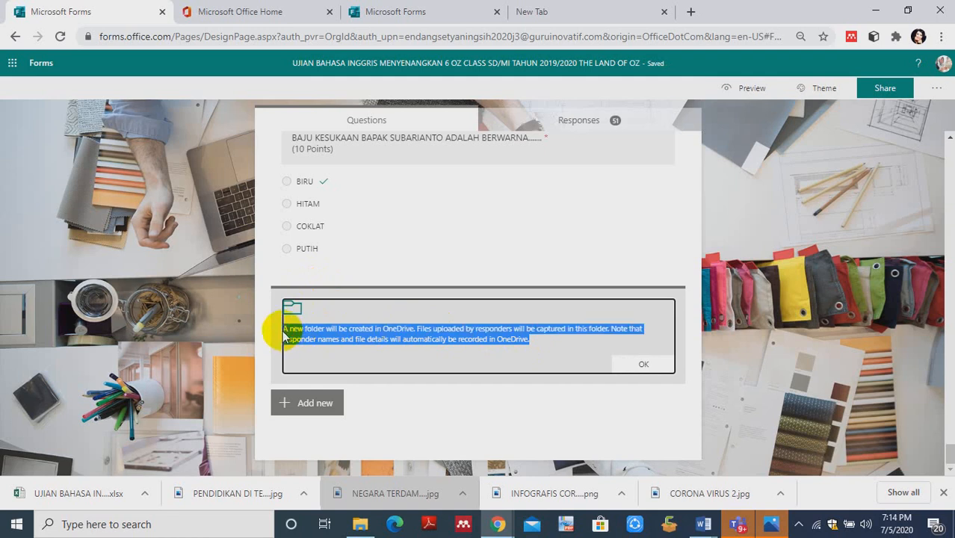
{"action": "left_click", "coordinate": [283, 336]}
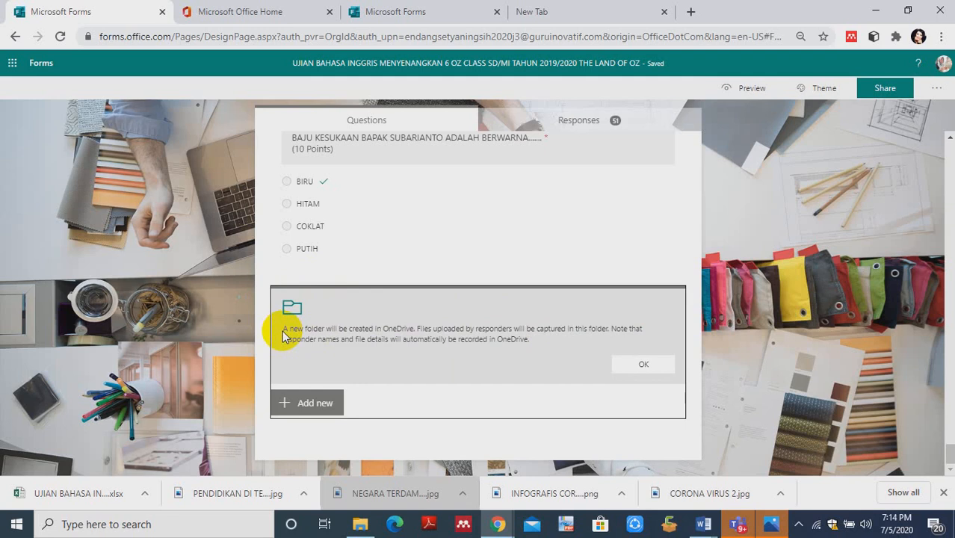
{"action": "left_click", "coordinate": [477, 341]}
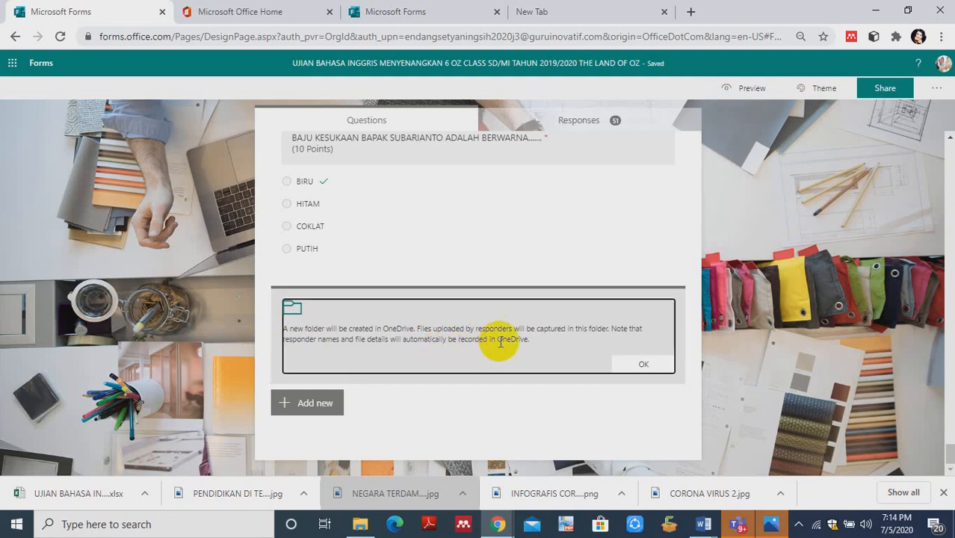
{"action": "left_click_drag", "start_coordinate": [536, 340], "coordinate": [276, 330]}
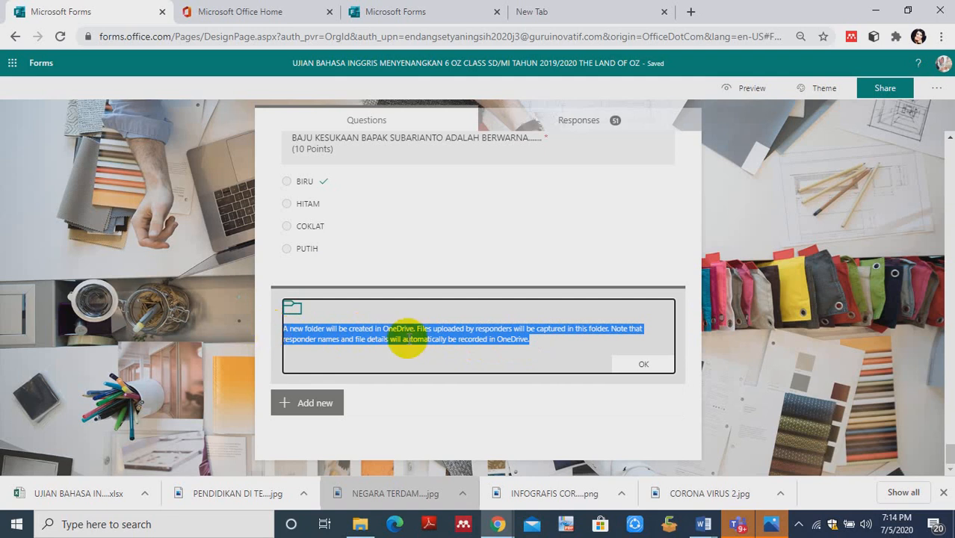
{"action": "left_click", "coordinate": [490, 367]}
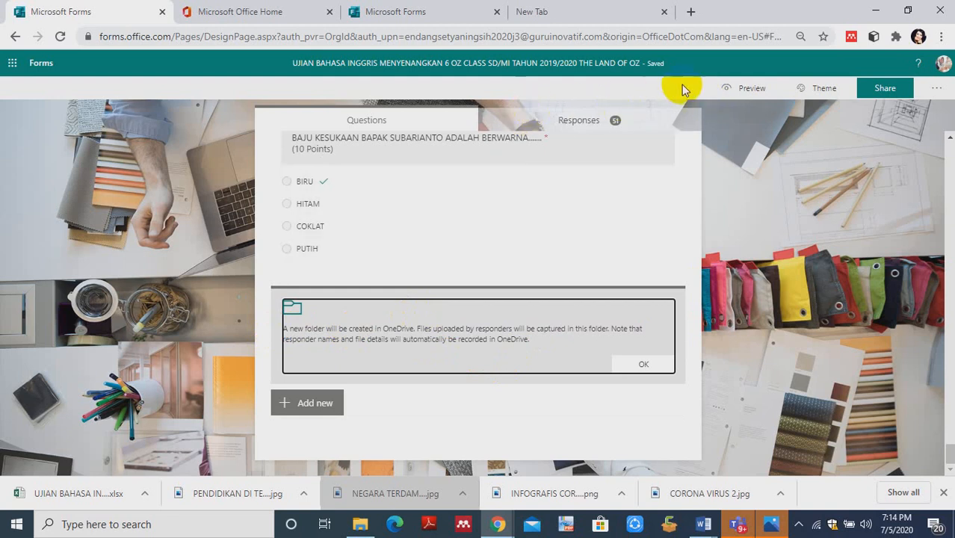
- Preview the UJIAN BAHASA INGGRIS MENYENANGKAN form and return to its editor
{"action": "left_click", "coordinate": [731, 88]}
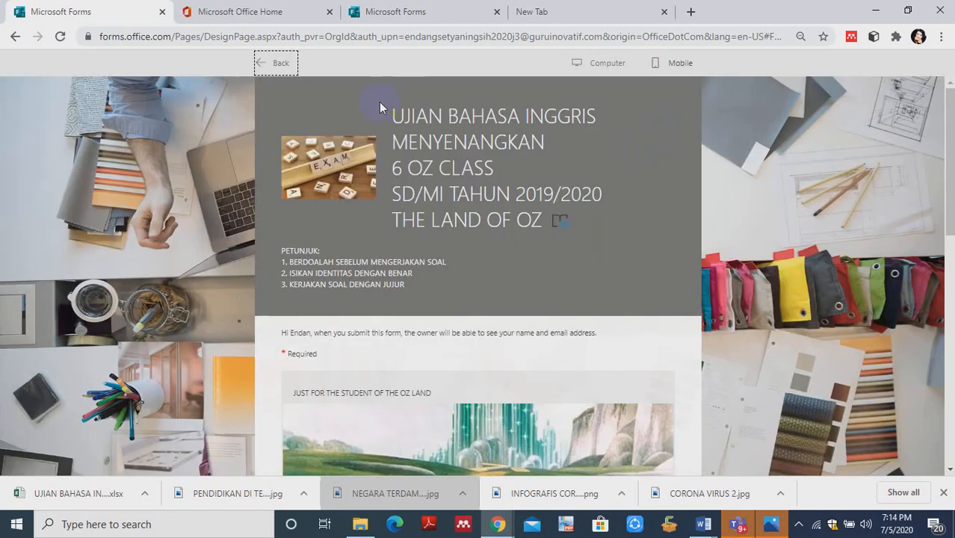
{"action": "left_click", "coordinate": [270, 69]}
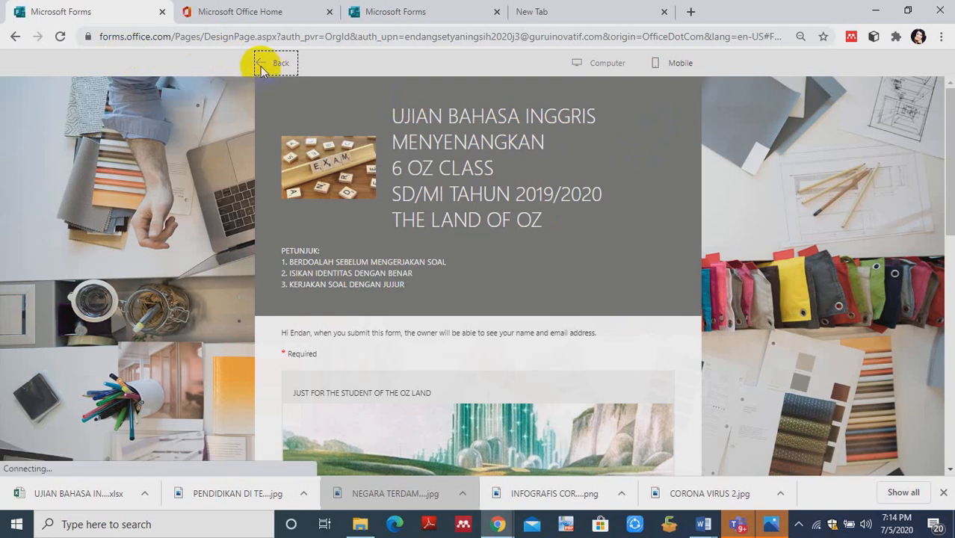
{"action": "left_click", "coordinate": [54, 12]}
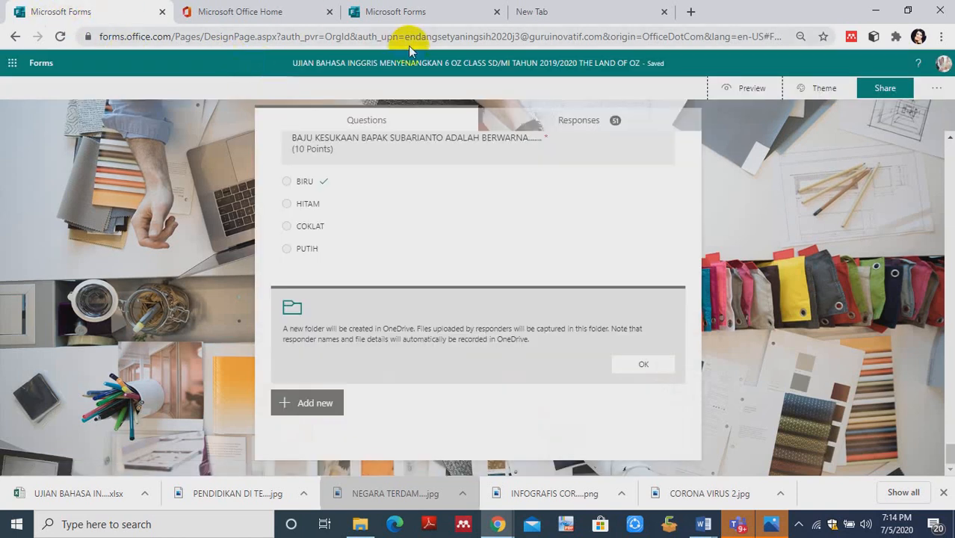
- Open the mobile preview of the UJIAN TANPA MENCONTEK form and continue to the SOAL PILIHAN GANDA section, leaving the identity fields blank
{"action": "left_click", "coordinate": [381, 15]}
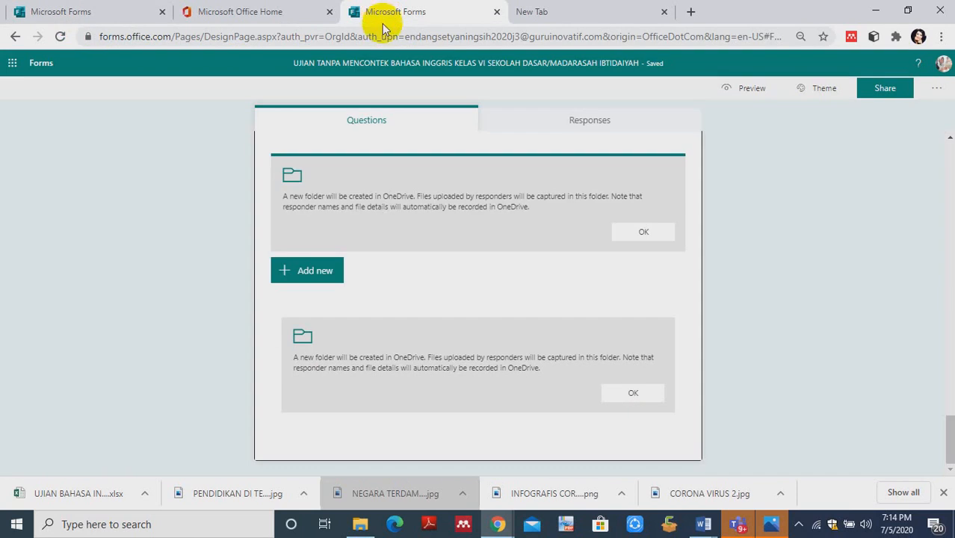
{"action": "left_click", "coordinate": [727, 92]}
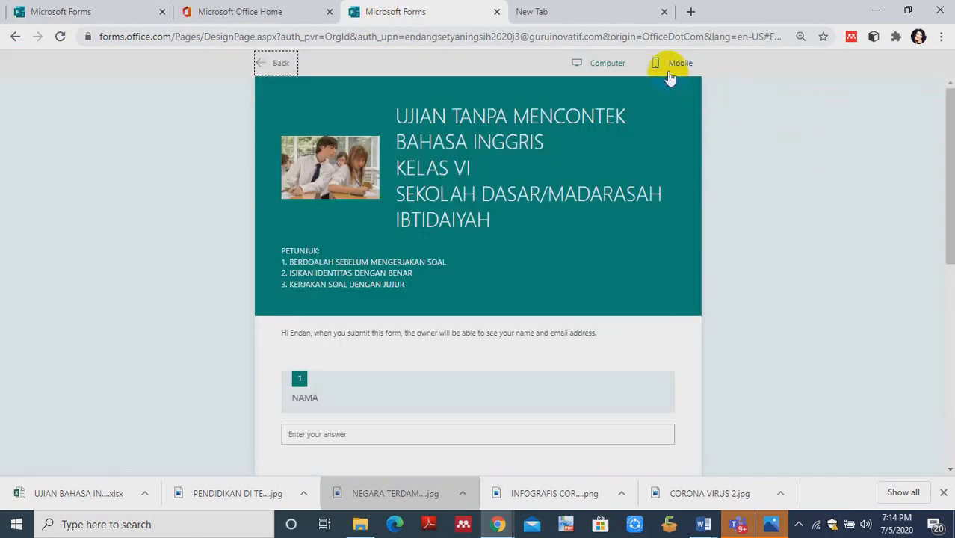
{"action": "left_click", "coordinate": [673, 63]}
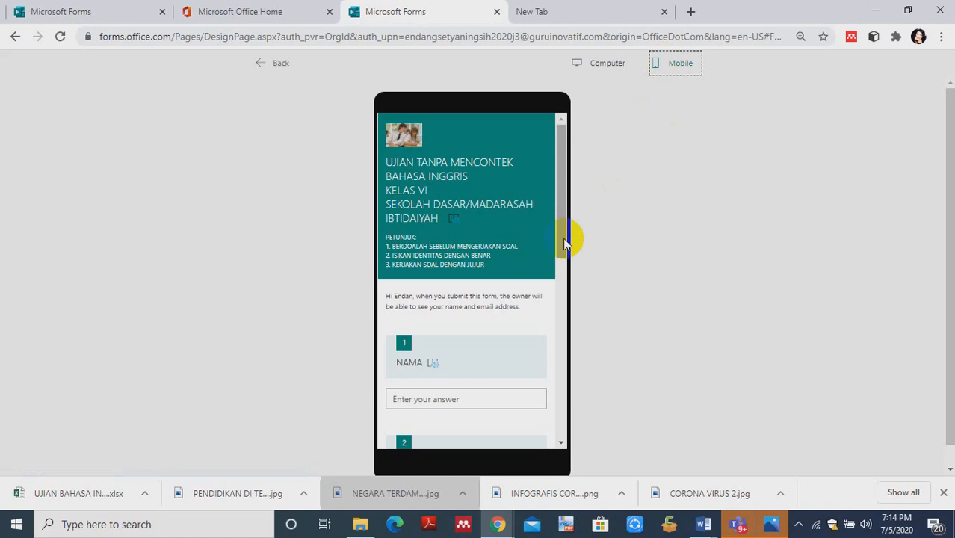
{"action": "left_click_drag", "start_coordinate": [564, 241], "coordinate": [583, 404]}
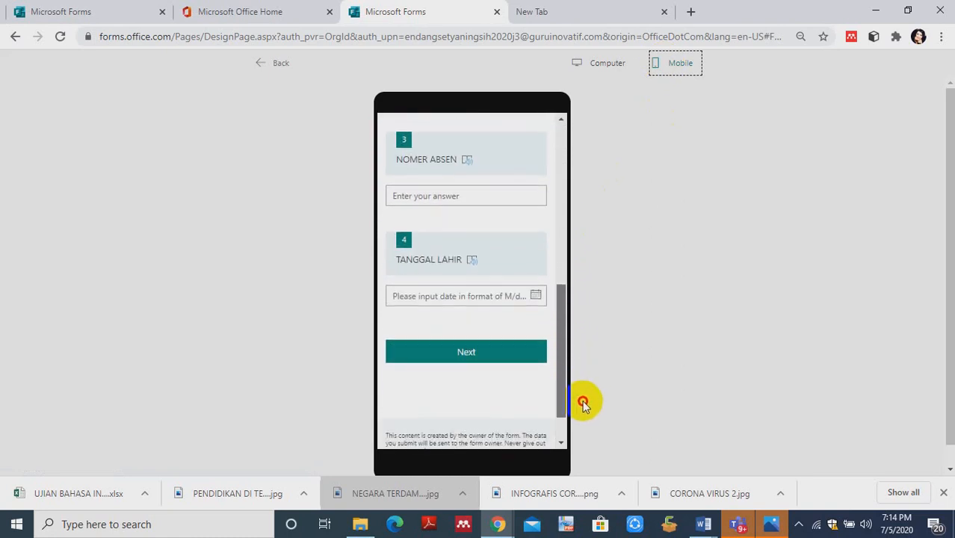
{"action": "left_click", "coordinate": [503, 354]}
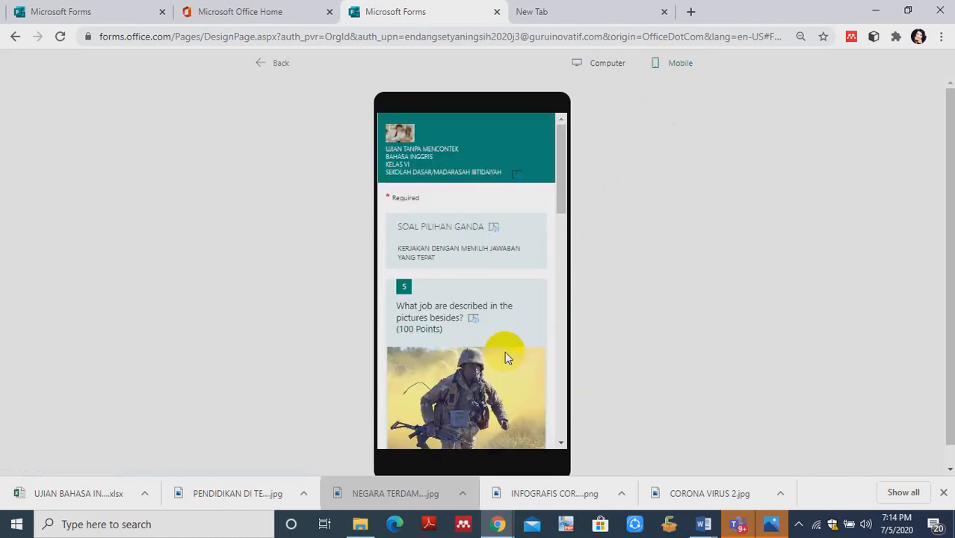
- Try to skip required question 9, answer it with July 6, 2020, and continue to the file upload questions in the final section
{"action": "left_click_drag", "start_coordinate": [561, 209], "coordinate": [591, 420]}
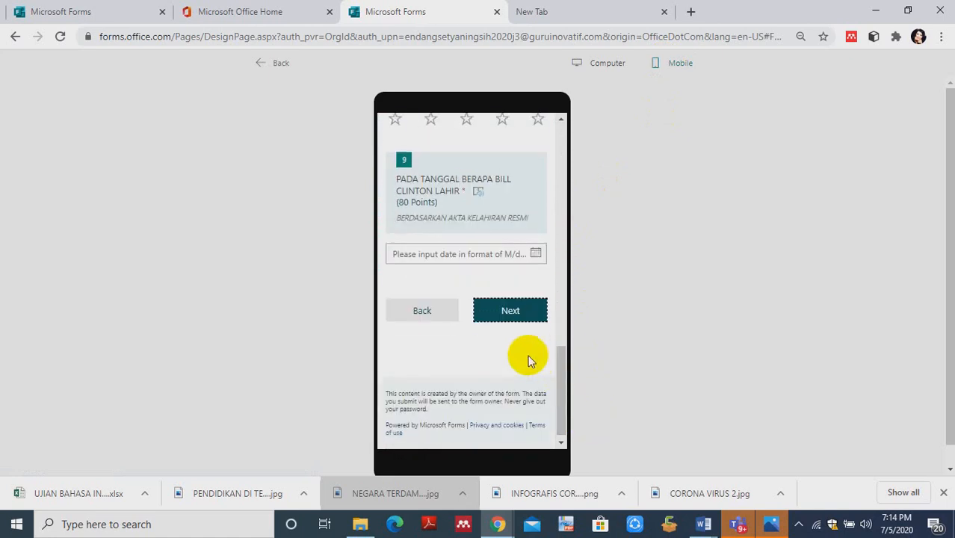
{"action": "left_click", "coordinate": [496, 314]}
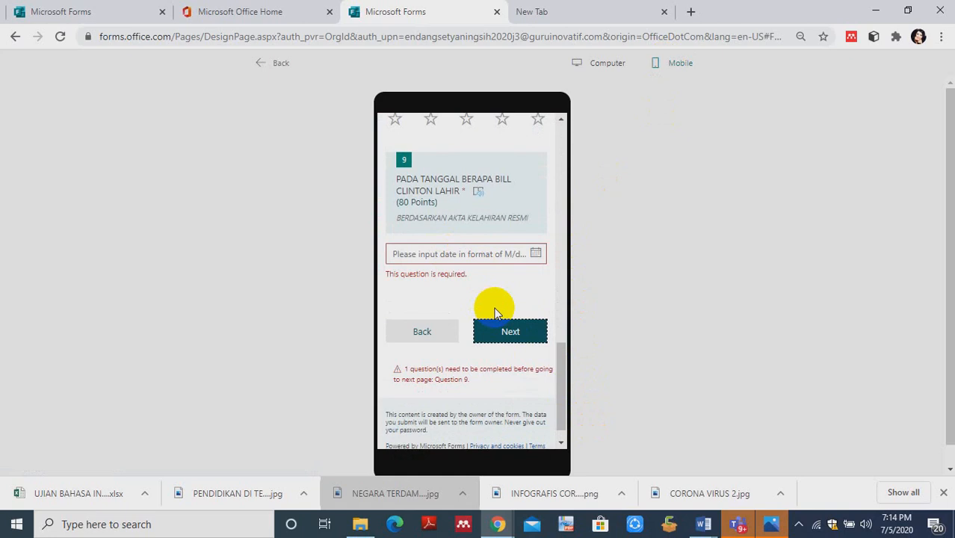
{"action": "left_click", "coordinate": [454, 254]}
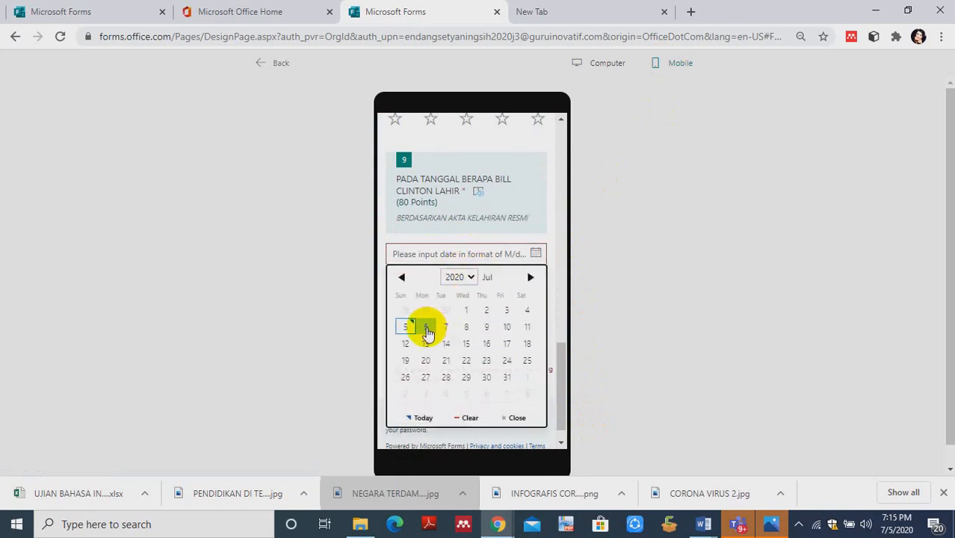
{"action": "left_click", "coordinate": [426, 327]}
{"action": "left_click", "coordinate": [523, 312]}
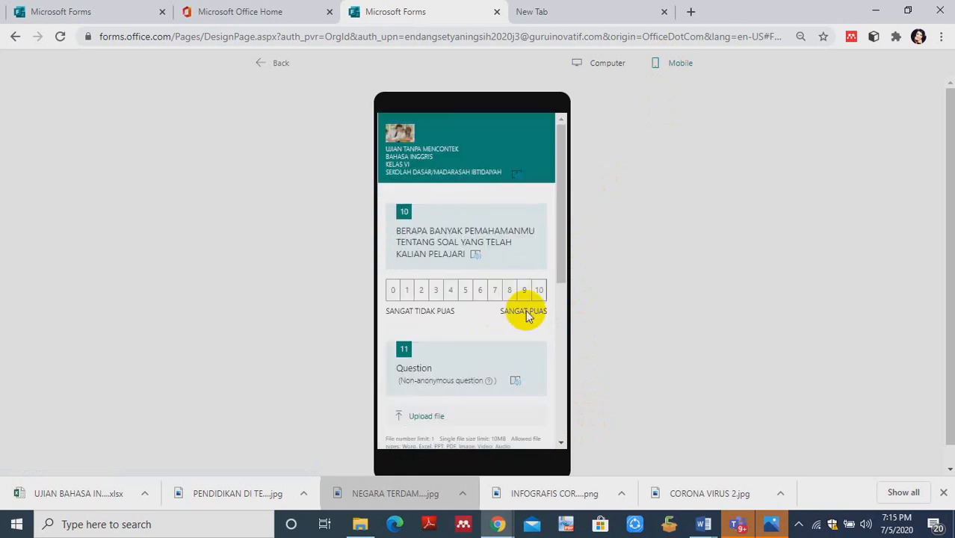
{"action": "left_click_drag", "start_coordinate": [559, 267], "coordinate": [559, 320]}
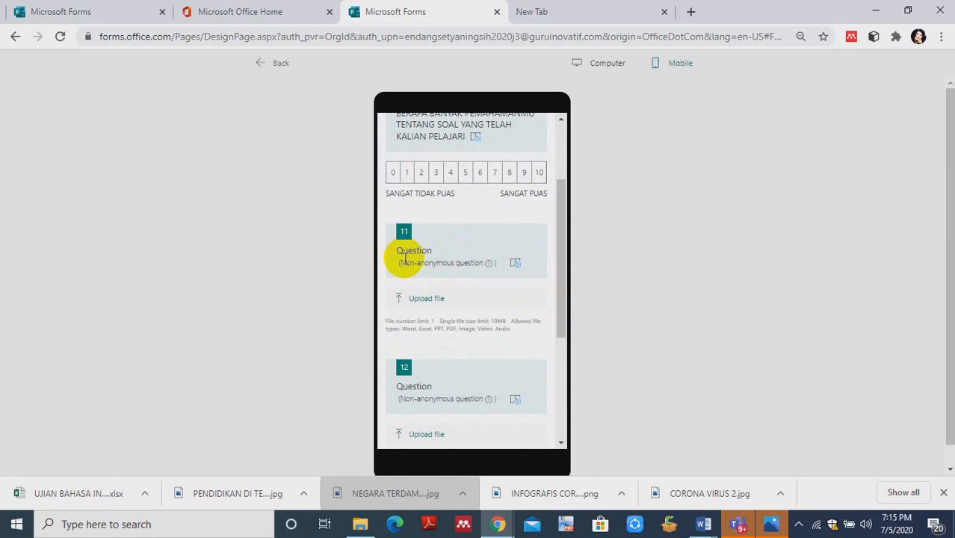
- Upload the CORONA VIRUS 2 image as the answer to question 11 in the mobile preview and return to the form editor
{"action": "left_click", "coordinate": [401, 301]}
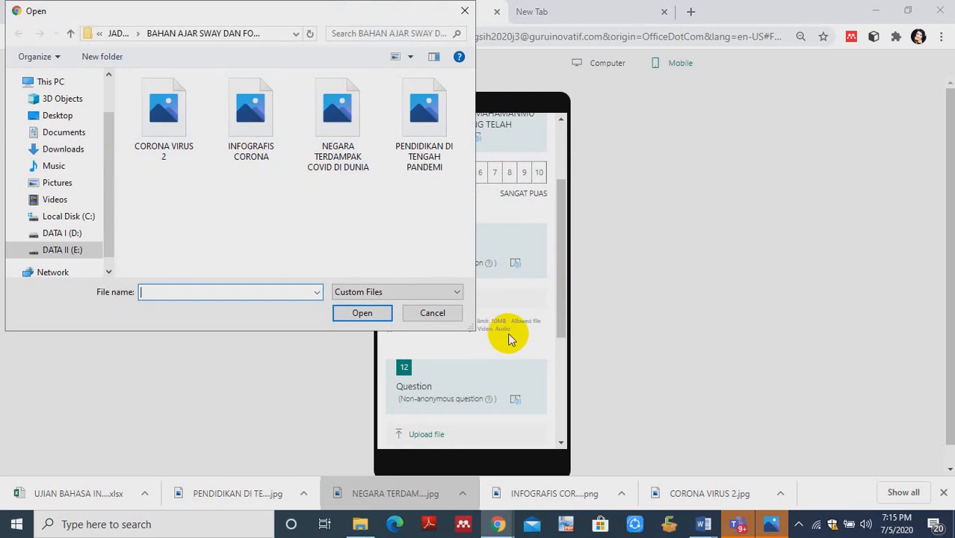
{"action": "left_click", "coordinate": [175, 123]}
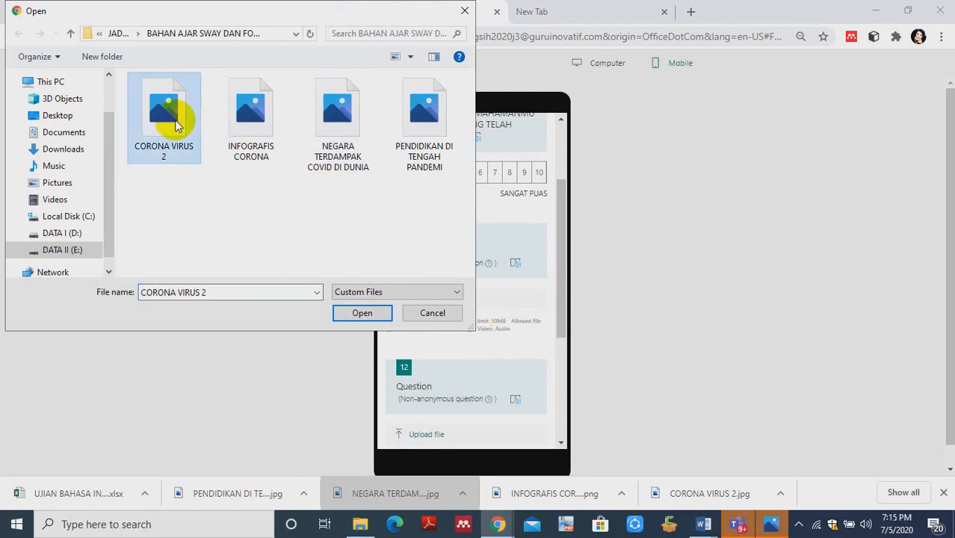
{"action": "left_click", "coordinate": [359, 312]}
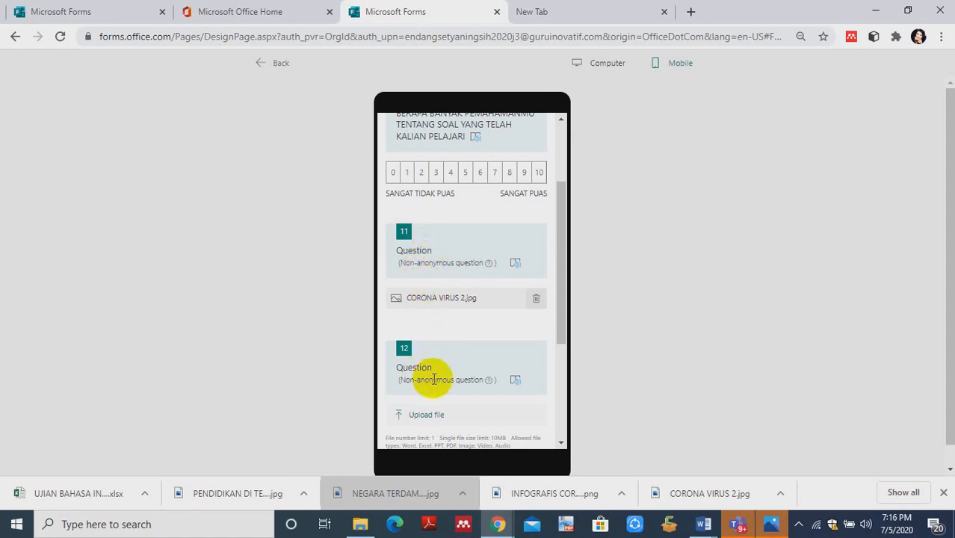
{"action": "left_click_drag", "start_coordinate": [560, 303], "coordinate": [567, 406]}
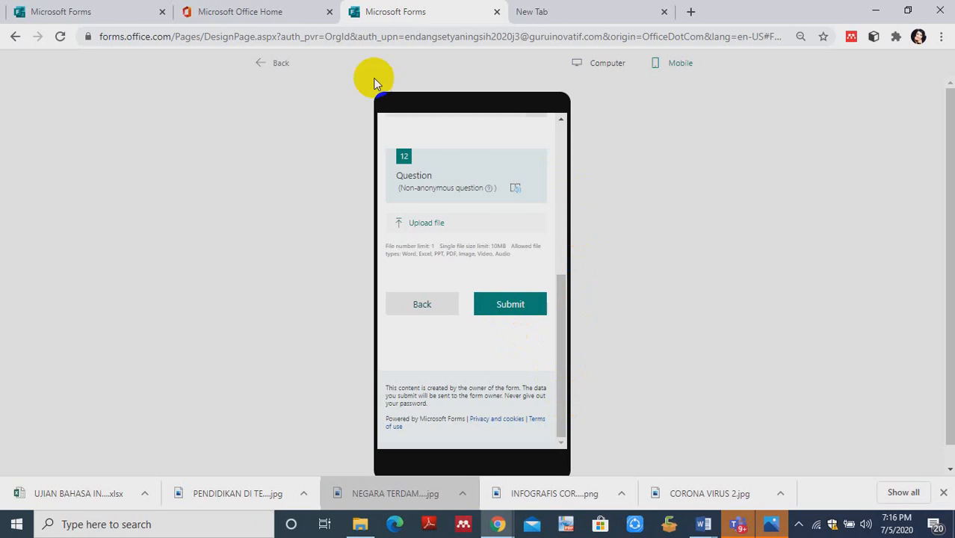
{"action": "left_click", "coordinate": [265, 63]}
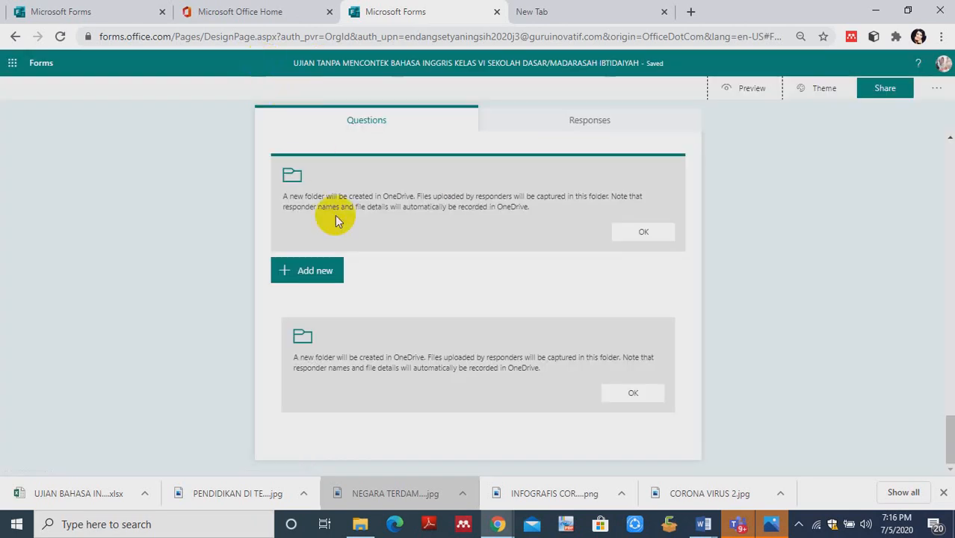
- Add a Likert question after the last file upload question
{"action": "left_click", "coordinate": [305, 420]}
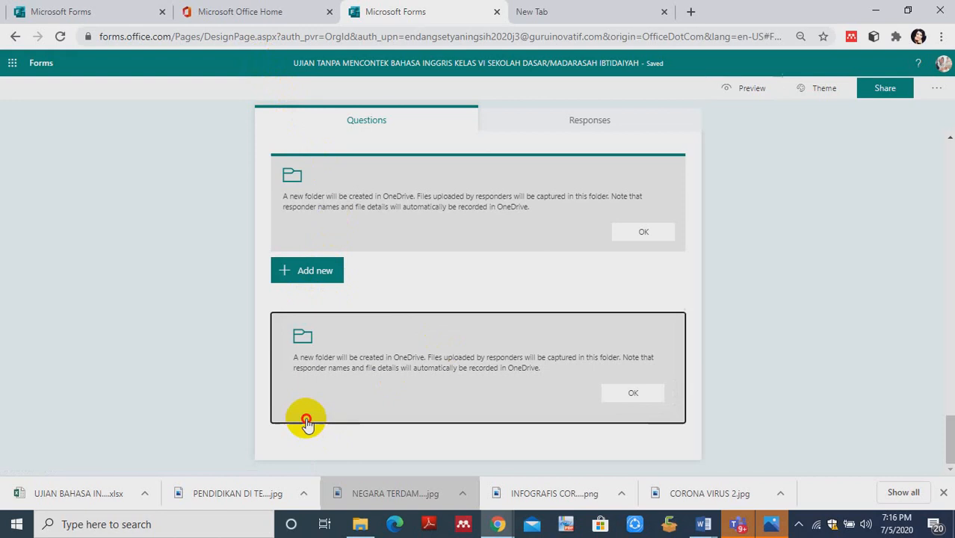
{"action": "left_click", "coordinate": [301, 408]}
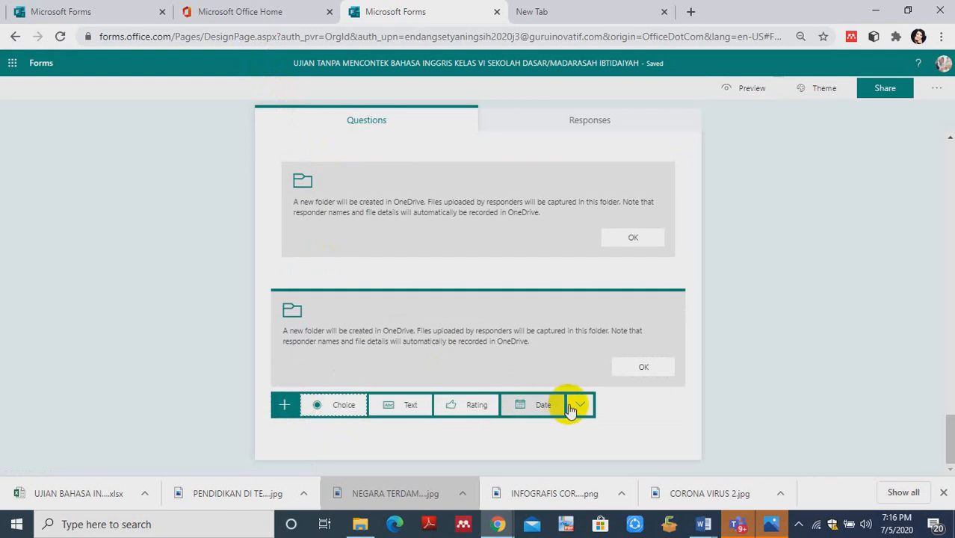
{"action": "left_click", "coordinate": [582, 405]}
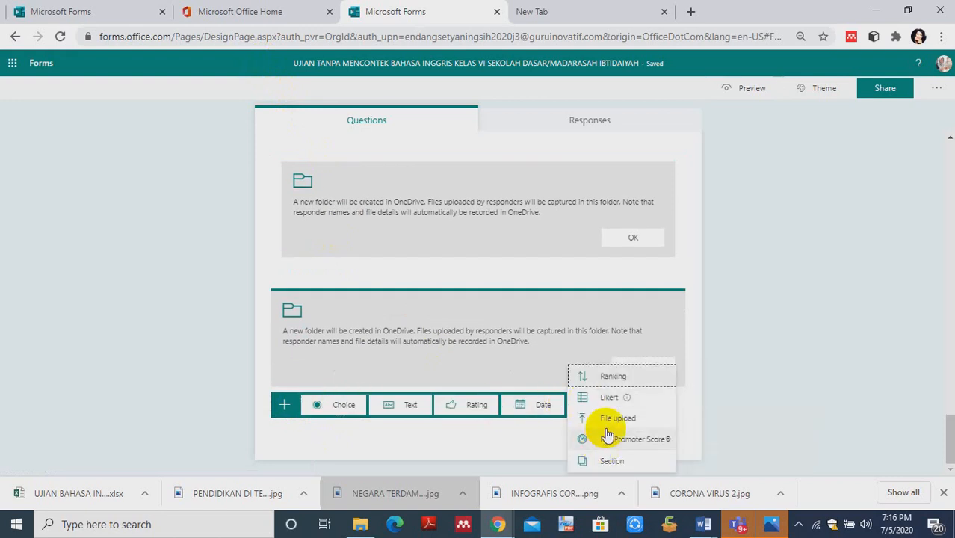
{"action": "left_click", "coordinate": [603, 401]}
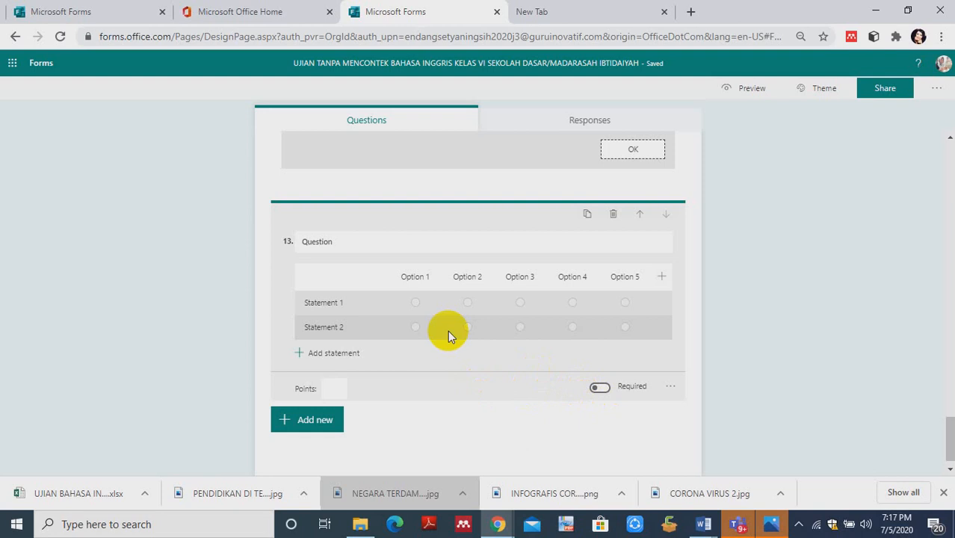
- Replace the default title of question 13 with "PERSIAPAN PERANGKAT KELAS DI KELAS iii fISIKA 4"
{"action": "left_click", "coordinate": [326, 245]}
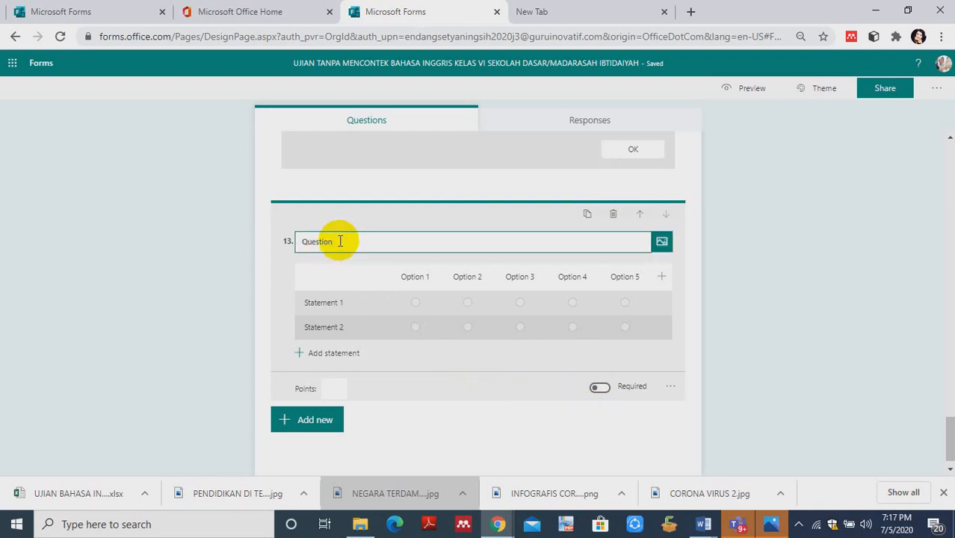
{"action": "key", "text": "BackSpace"}
{"action": "key", "text": "BackSpace"}
{"action": "key", "text": "BackSpace"}
{"action": "key", "text": "BackSpace"}
{"action": "key", "text": "BackSpace"}
{"action": "key", "text": "BackSpace"}
{"action": "key", "text": "BackSpace"}
{"action": "key", "text": "BackSpace"}
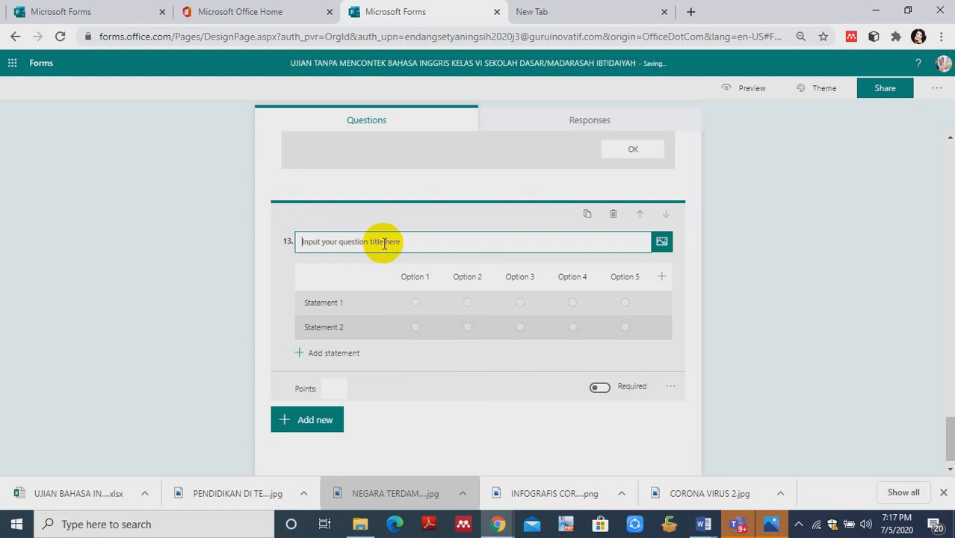
{"action": "type", "text": "PERSIAPAN PERANGKA"}
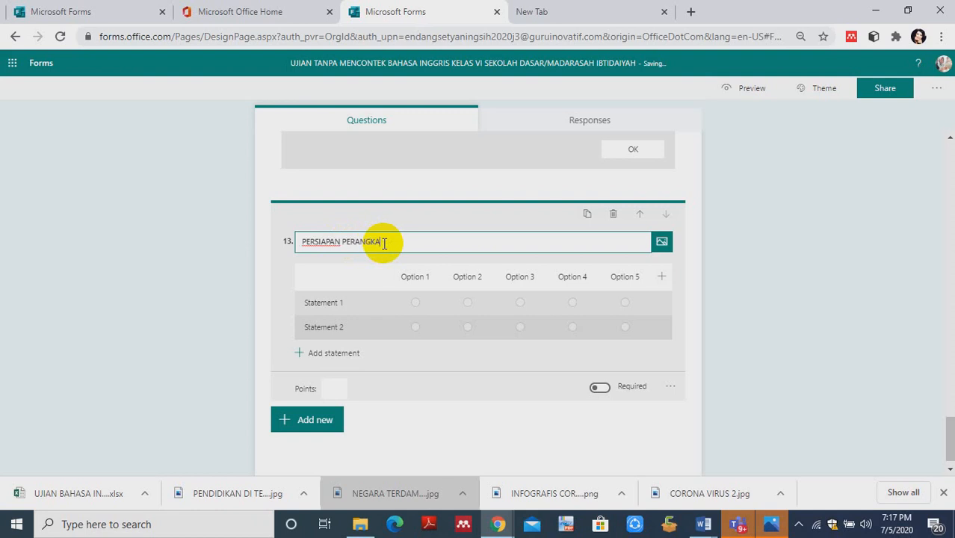
{"action": "type", "text": "T KELAS DI KELAS"}
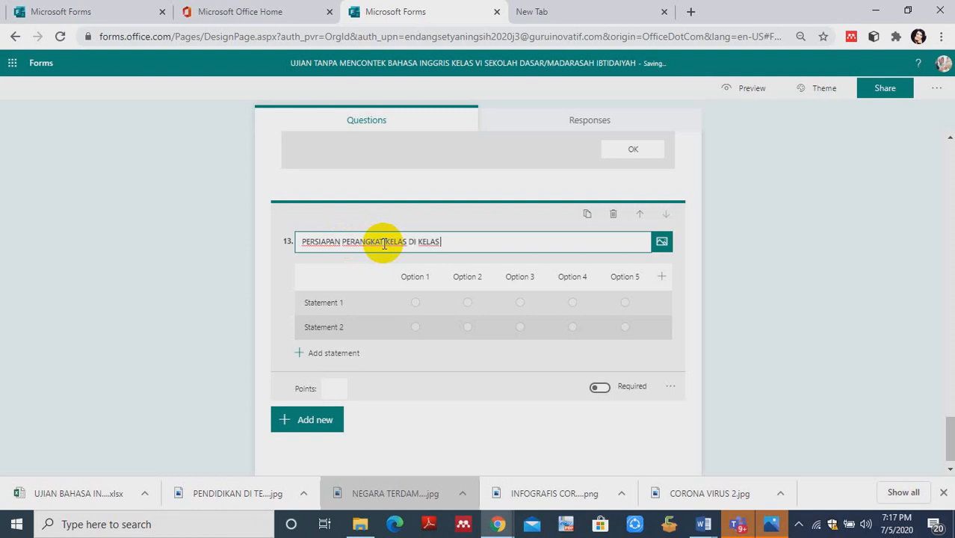
{"action": "type", "text": " iii fISIKA 4"}
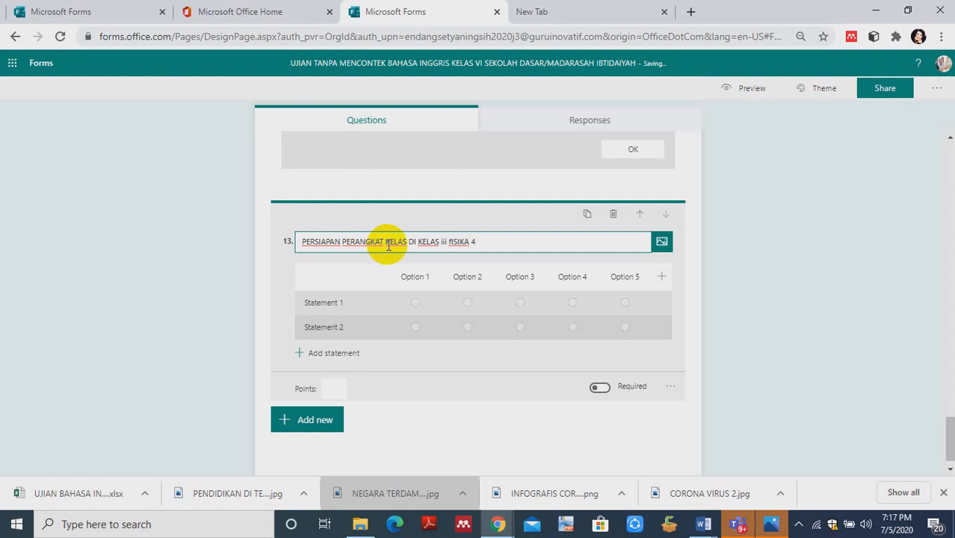
- Change the lowercase class numeral in question 13's title to "III"
{"action": "left_click", "coordinate": [447, 243]}
{"action": "key", "text": "BackSpace"}
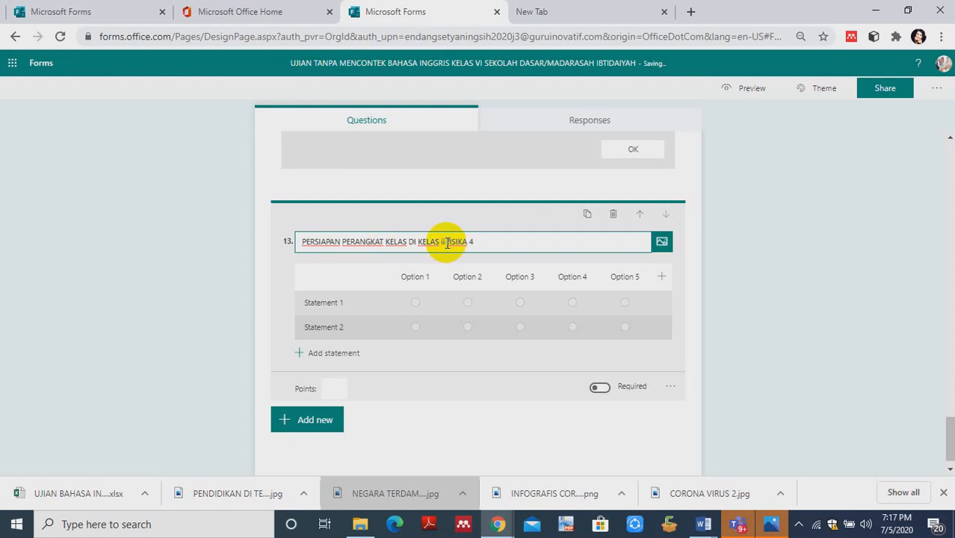
{"action": "key", "text": "BackSpace"}
{"action": "key", "text": "BackSpace"}
{"action": "type", "text": "III"}
{"action": "left_click", "coordinate": [523, 258]}
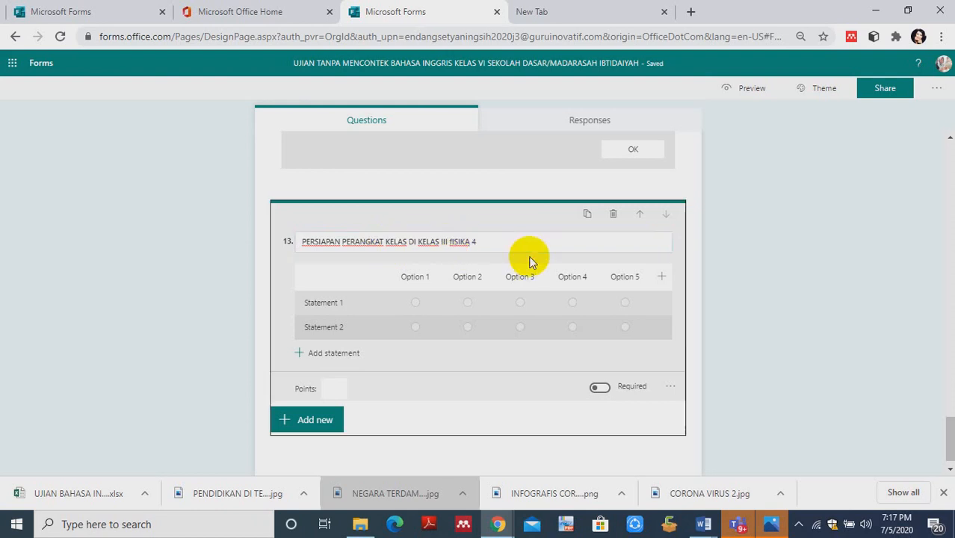
- Rename the first two statements of the Likert question as RPP and SILABUS
{"action": "left_click", "coordinate": [428, 277]}
{"action": "left_click", "coordinate": [332, 308]}
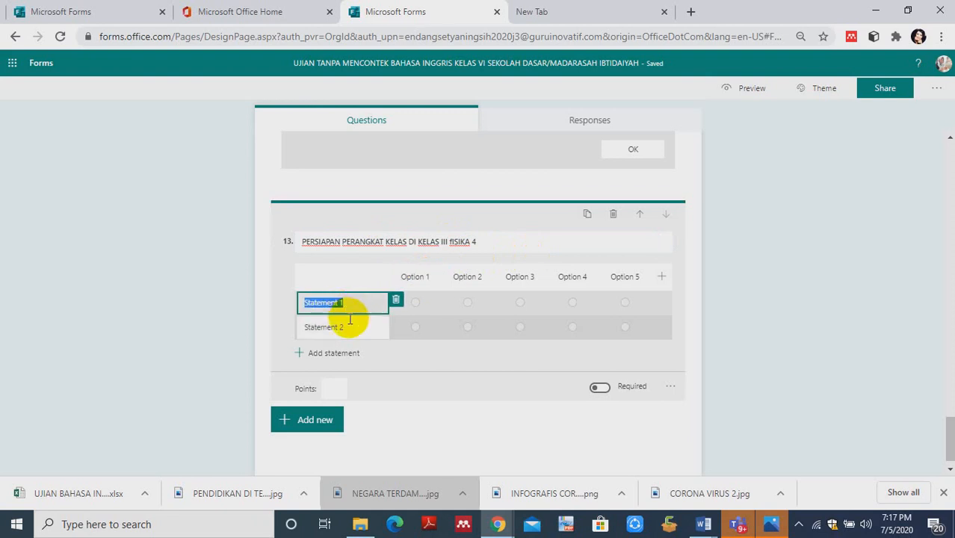
{"action": "type", "text": "RPP"}
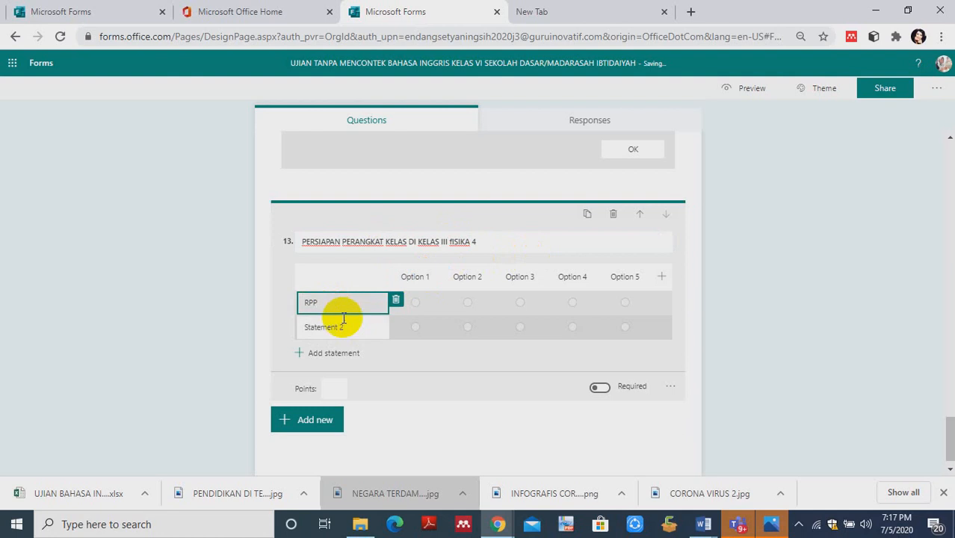
{"action": "left_click", "coordinate": [342, 326]}
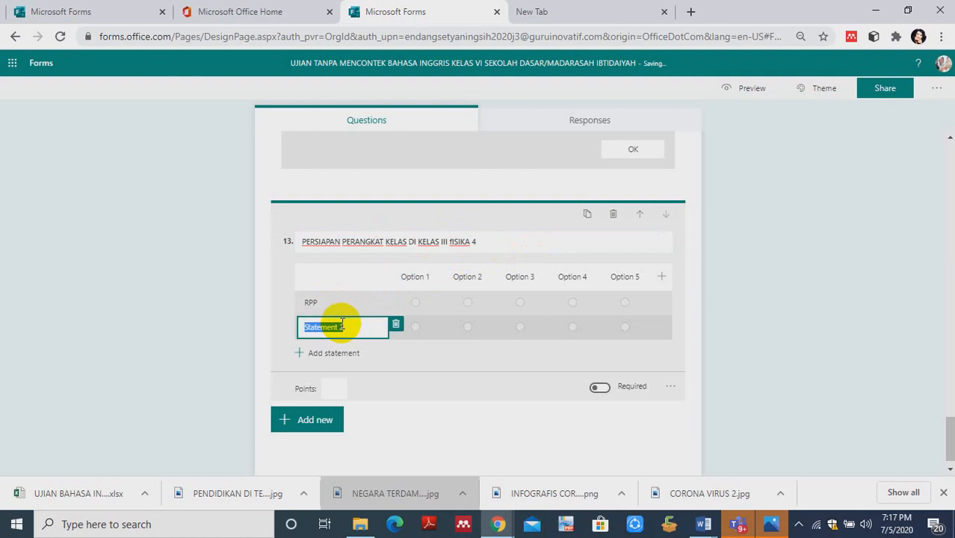
{"action": "type", "text": "SILABUS"}
- Add two more statements, PORTOFOLIO SISWA and MODUL BELAJAR, to the Likert question, dismissing the meeting notification
{"action": "left_click", "coordinate": [334, 353]}
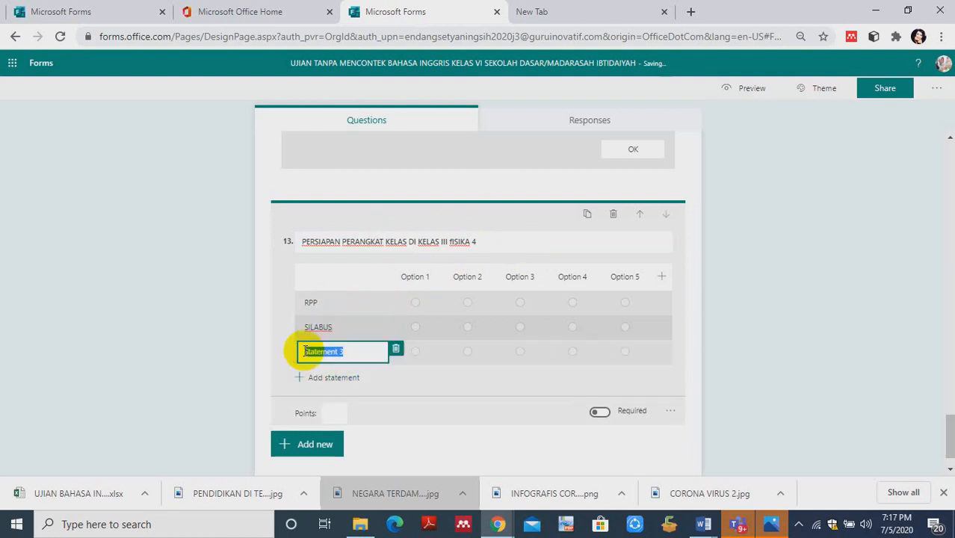
{"action": "type", "text": "PO"}
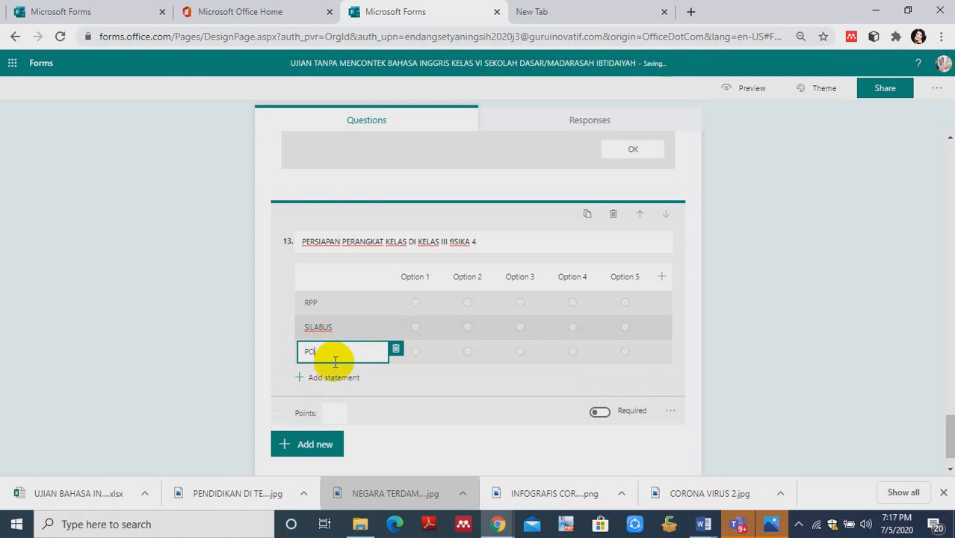
{"action": "type", "text": "RTOFOL"}
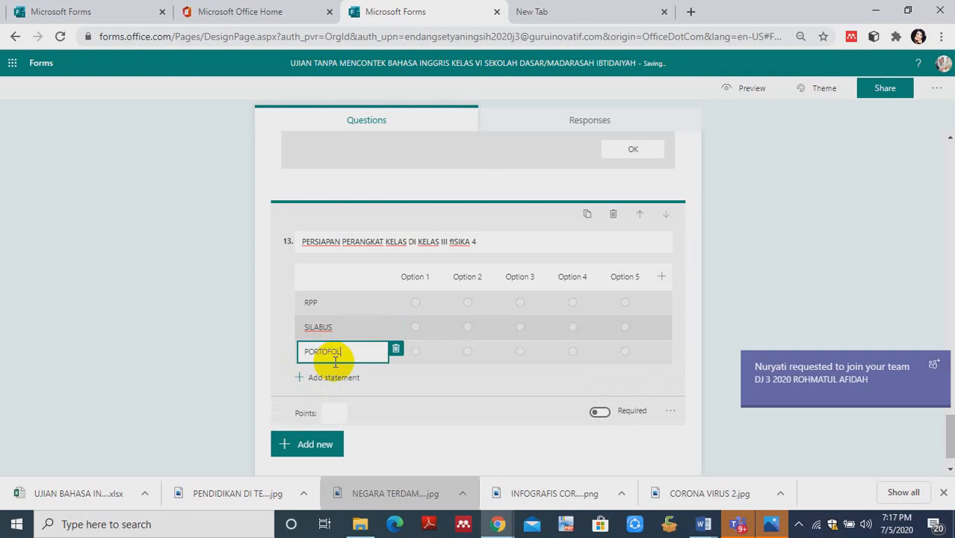
{"action": "type", "text": "IO SISWA"}
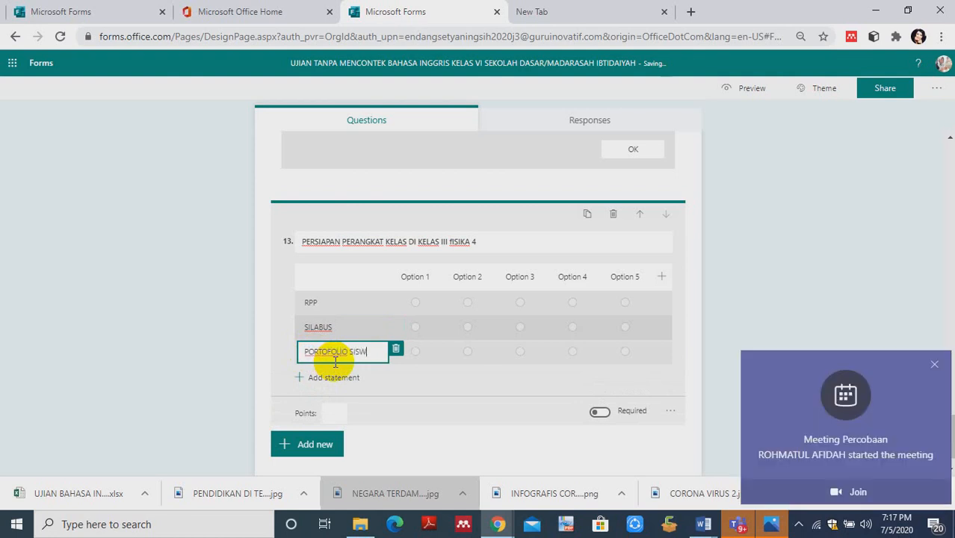
{"action": "left_click", "coordinate": [934, 364]}
{"action": "left_click", "coordinate": [334, 379]}
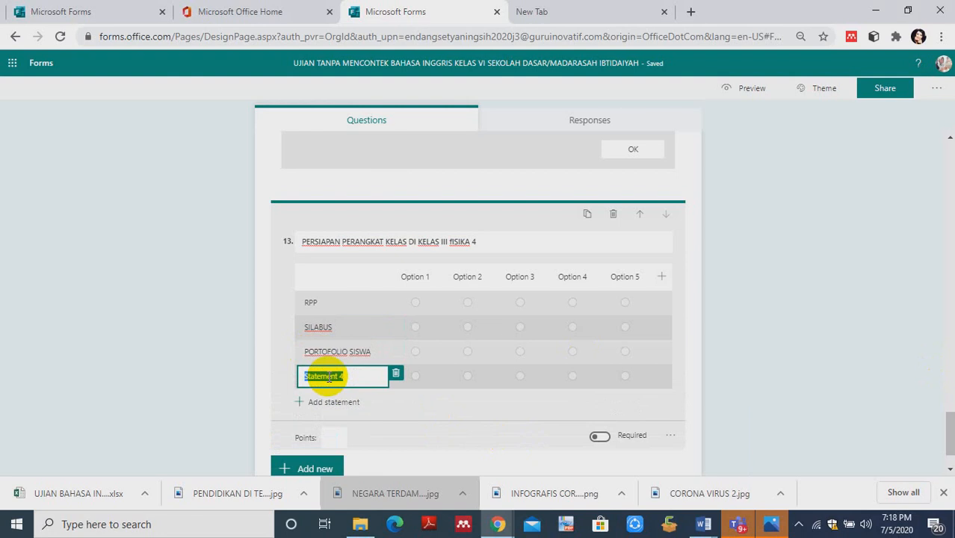
{"action": "type", "text": "MODUL"}
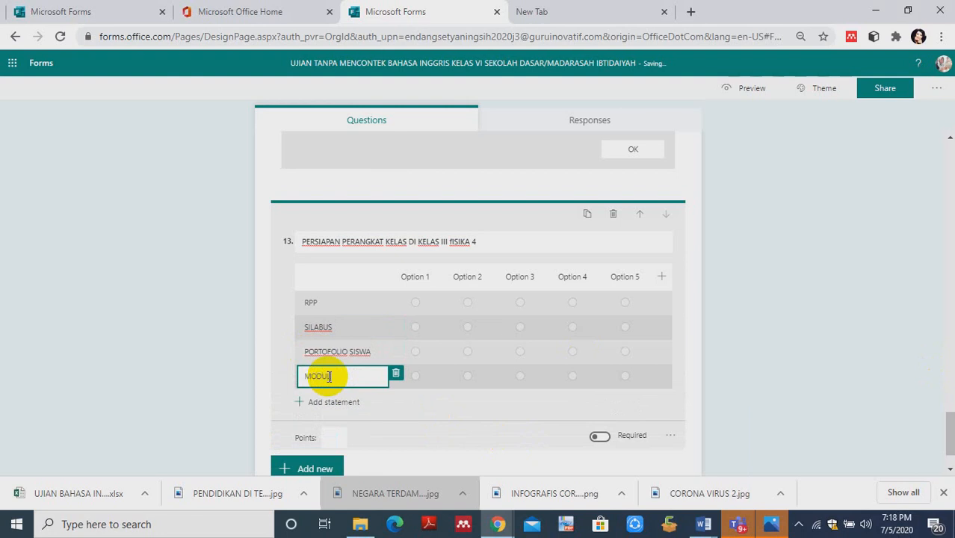
{"action": "type", "text": " BELAJAR"}
- Rename the first option column of the Likert question as STEM
{"action": "left_click", "coordinate": [417, 275]}
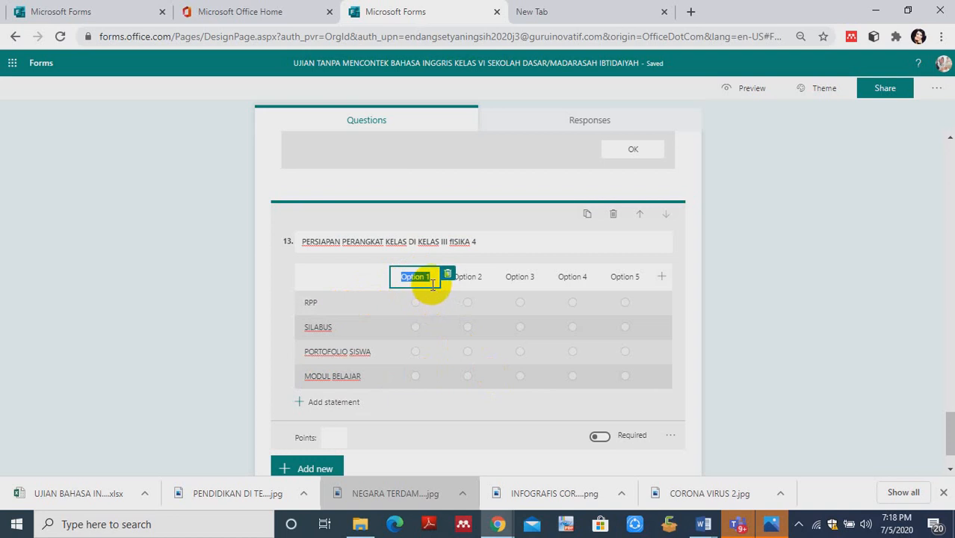
{"action": "left_click", "coordinate": [433, 280]}
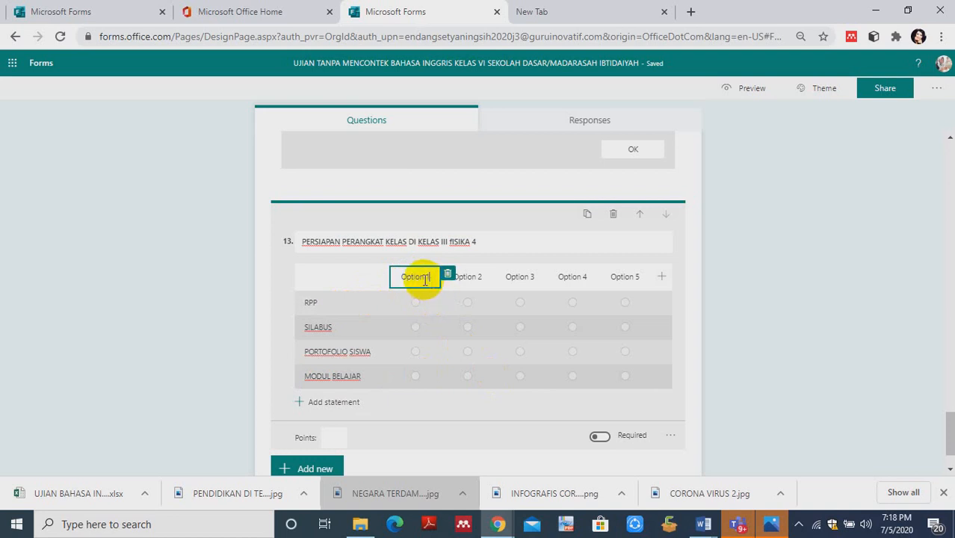
{"action": "left_click", "coordinate": [381, 283]}
{"action": "left_click", "coordinate": [406, 273]}
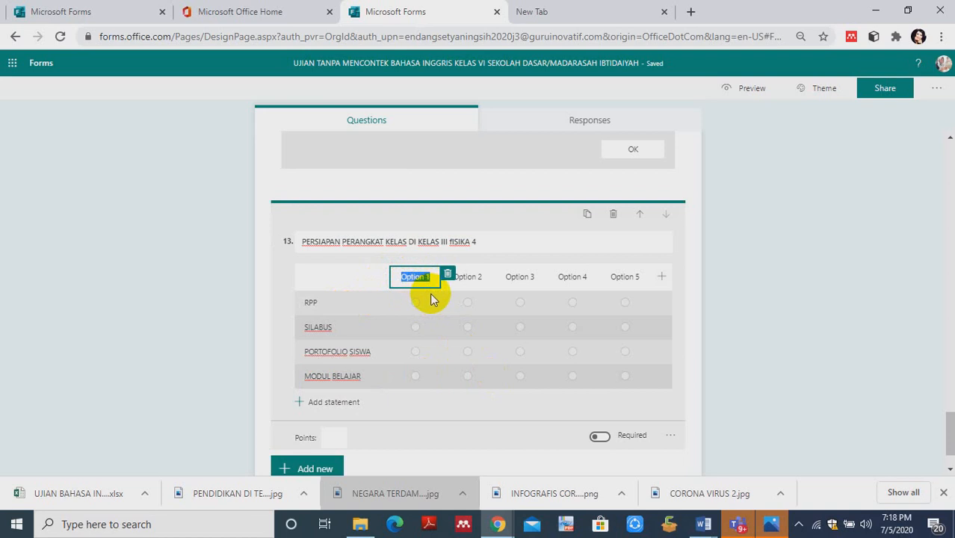
{"action": "type", "text": "STEM"}
{"action": "left_click", "coordinate": [470, 278]}
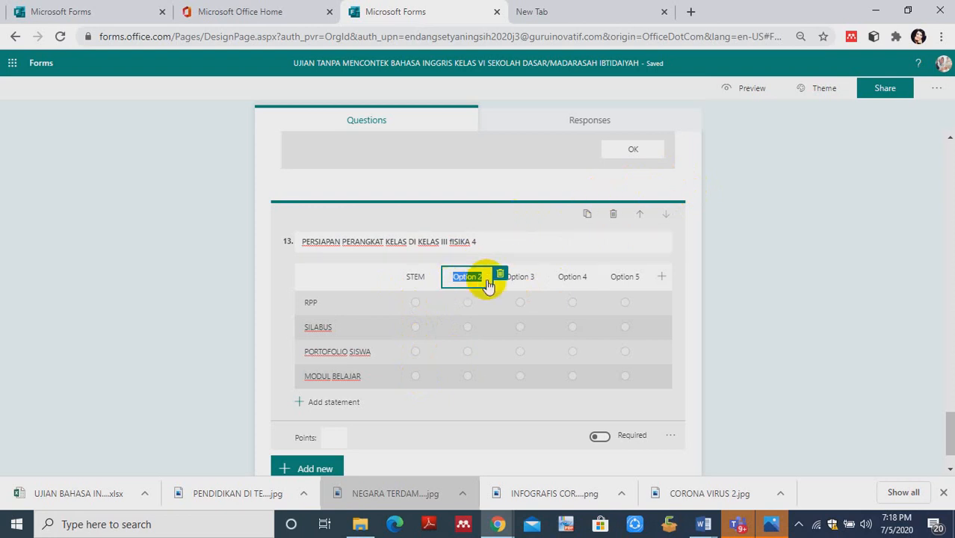
- Preview the form in mobile view and advance past the identity section to question 9
{"action": "left_click", "coordinate": [751, 90]}
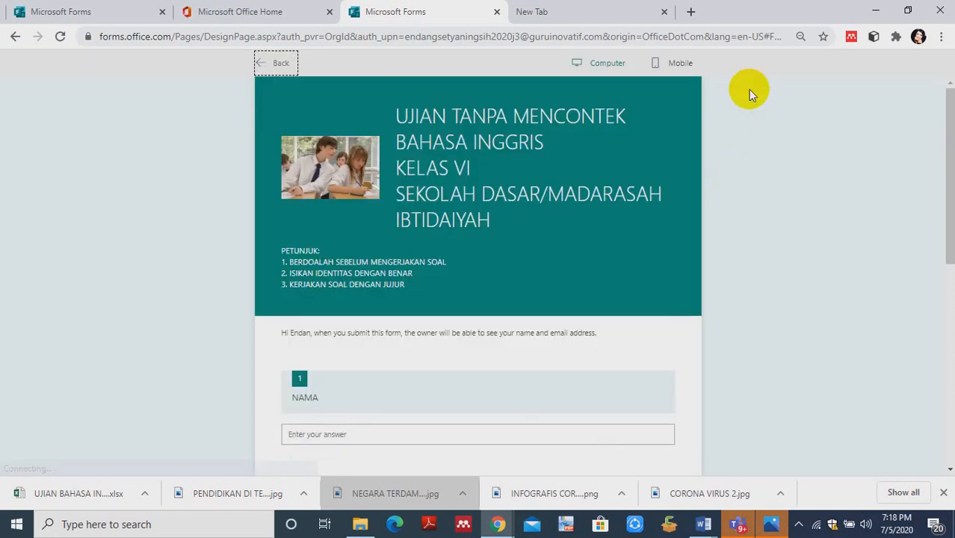
{"action": "left_click", "coordinate": [665, 74]}
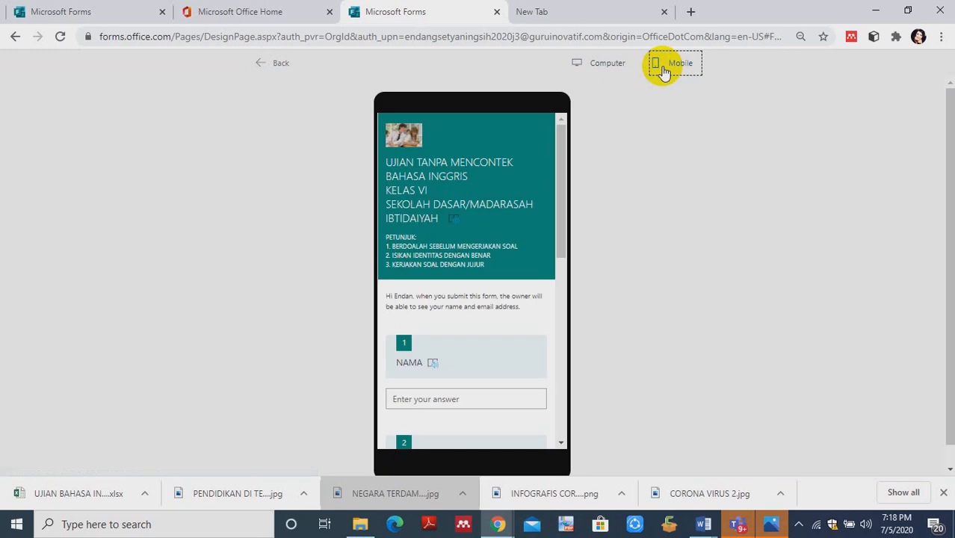
{"action": "left_click_drag", "start_coordinate": [571, 155], "coordinate": [547, 390]}
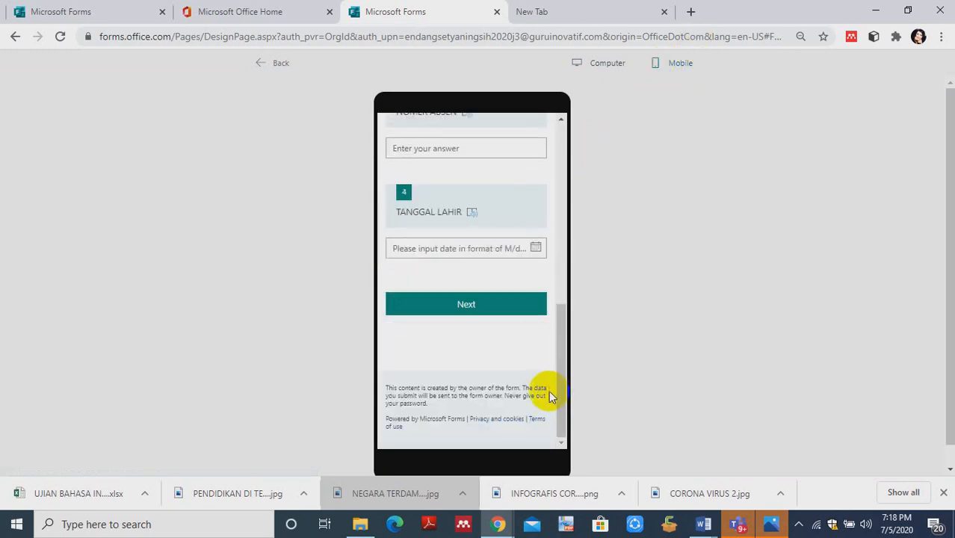
{"action": "left_click", "coordinate": [487, 312]}
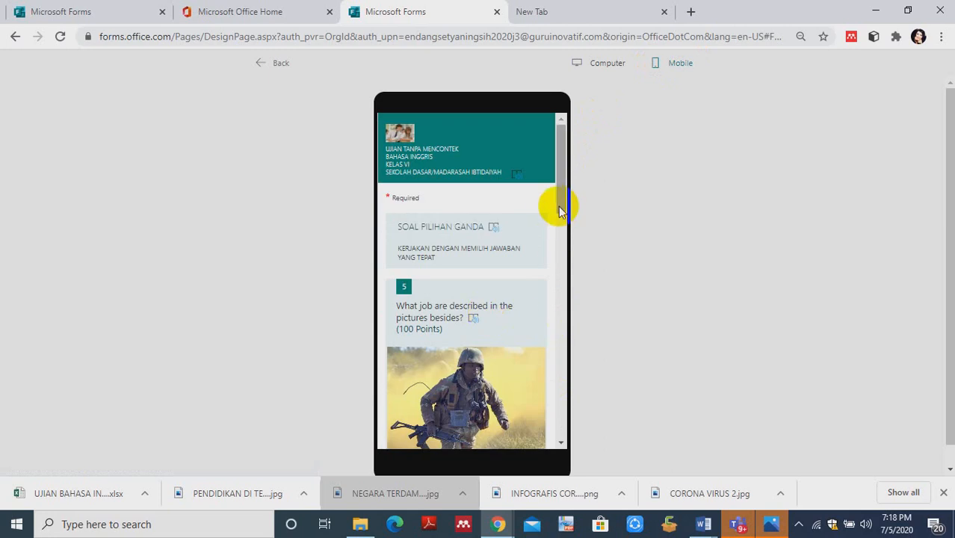
{"action": "left_click_drag", "start_coordinate": [558, 205], "coordinate": [566, 465]}
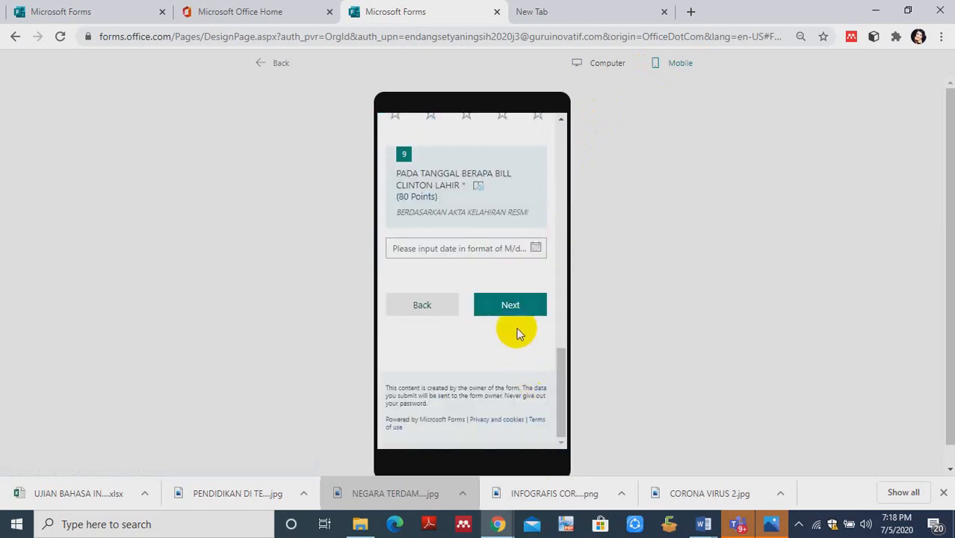
- Answer required question 9 in the mobile preview with the date 7/10/2020 and continue to the following section
{"action": "left_click", "coordinate": [508, 306]}
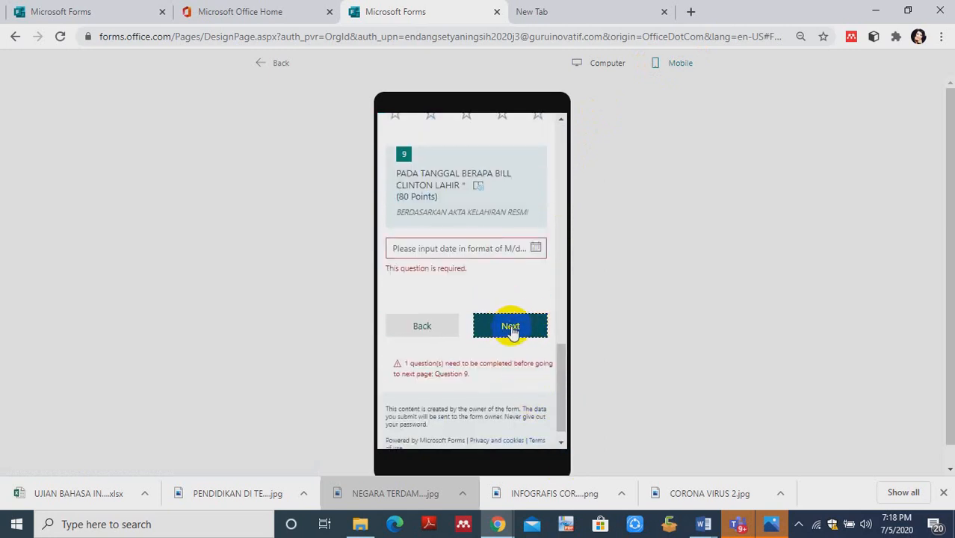
{"action": "left_click", "coordinate": [478, 249]}
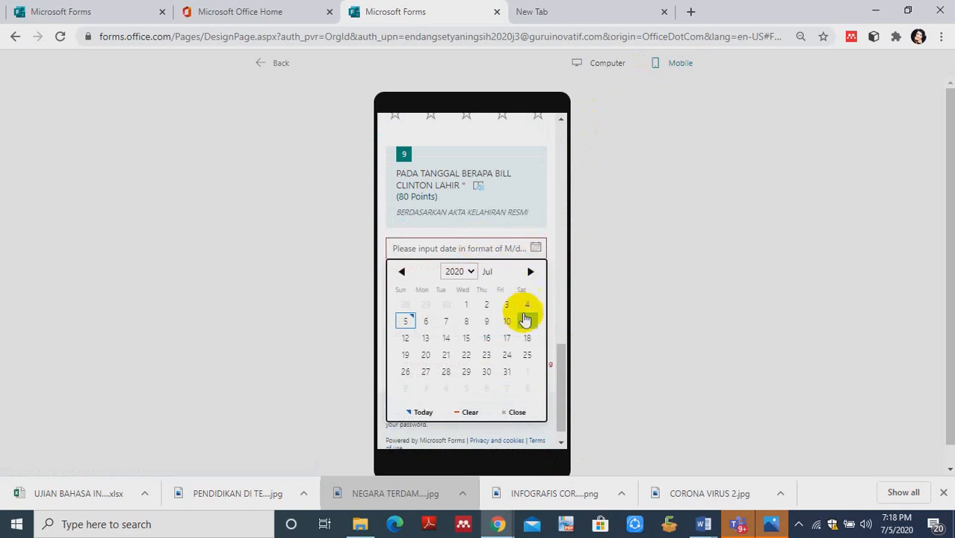
{"action": "left_click", "coordinate": [506, 321]}
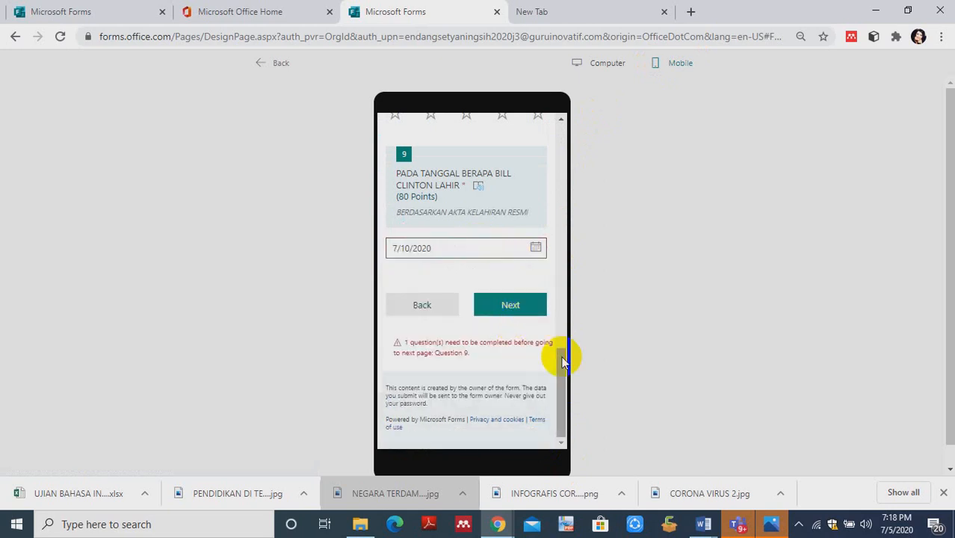
{"action": "left_click", "coordinate": [510, 307]}
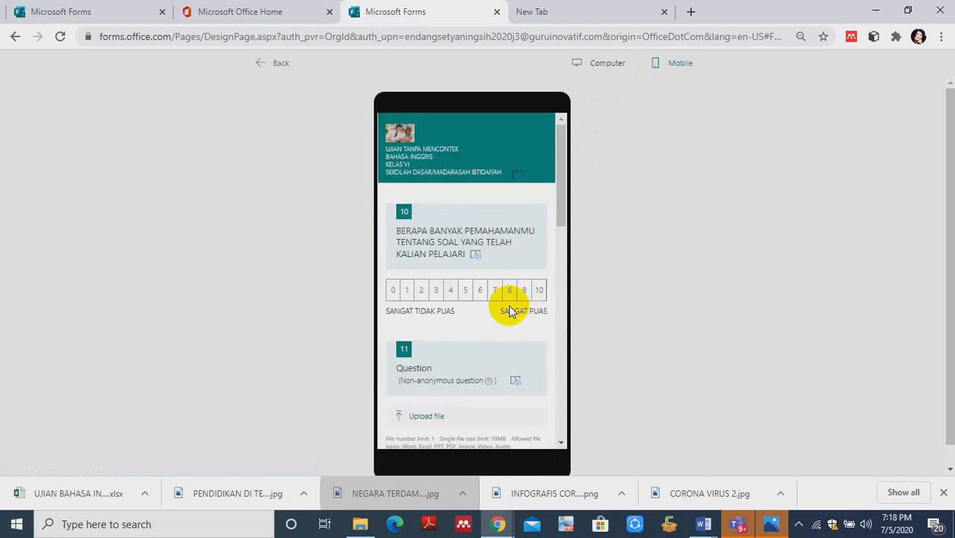
- Test question 13 in the preview by choosing STEM for RPP and SILABUS, expand MODUL BELAJAR, and return to editing
{"action": "left_click_drag", "start_coordinate": [562, 203], "coordinate": [574, 354]}
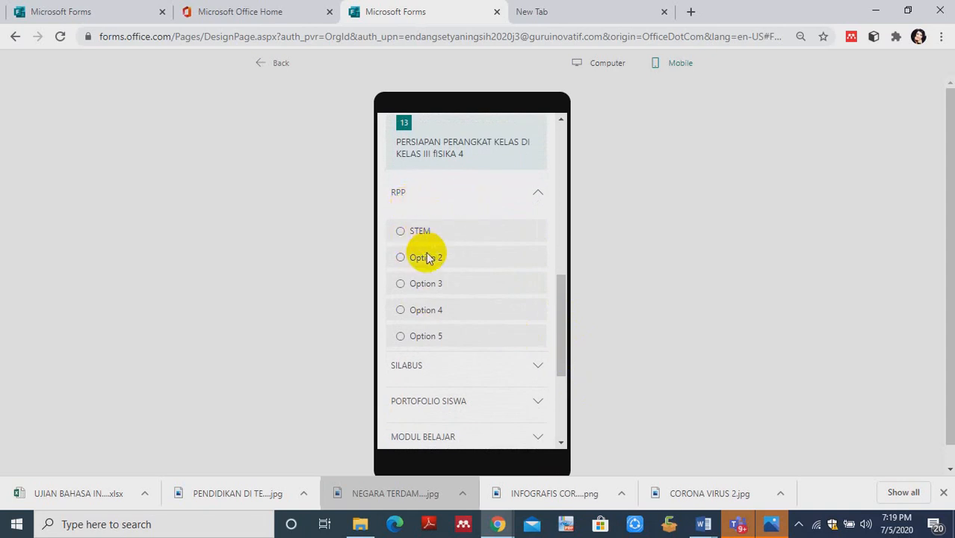
{"action": "left_click", "coordinate": [402, 233]}
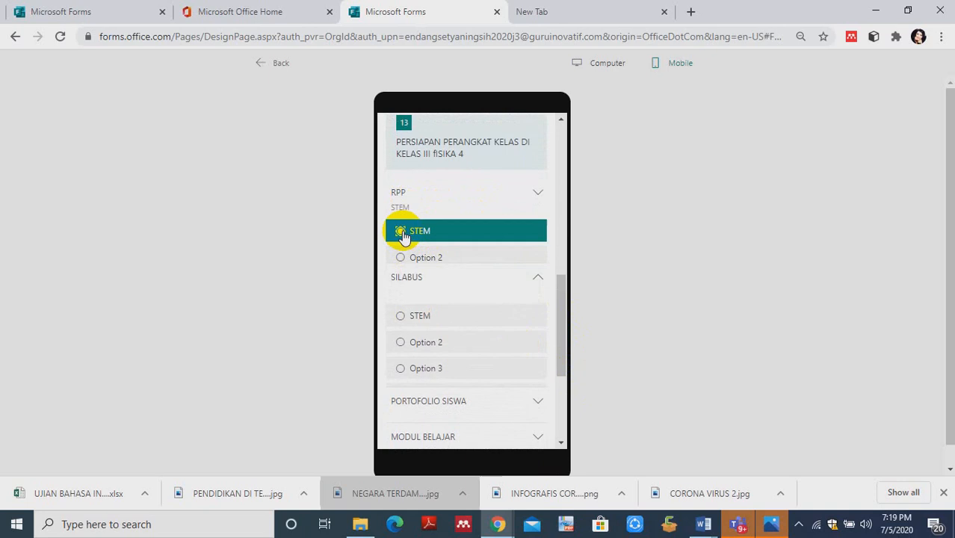
{"action": "left_click", "coordinate": [401, 266]}
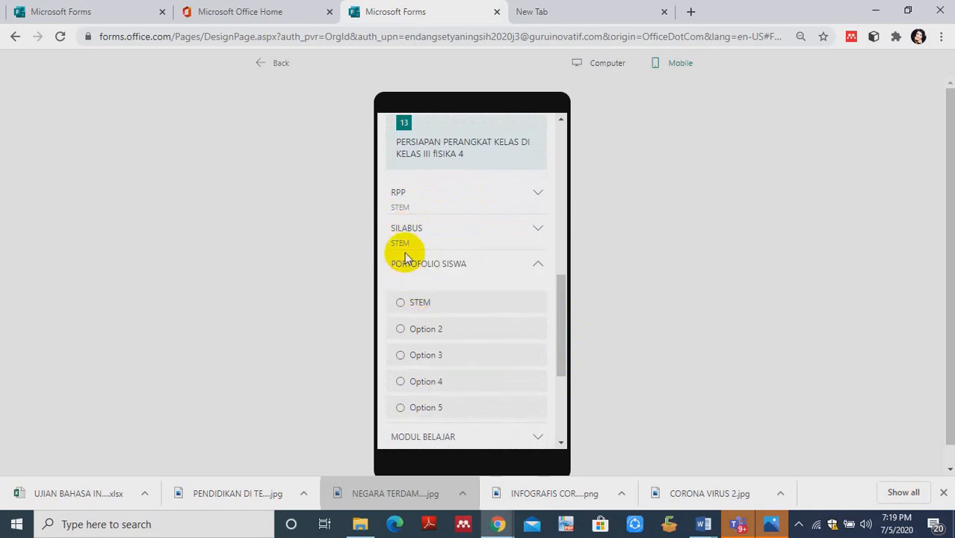
{"action": "left_click", "coordinate": [411, 262]}
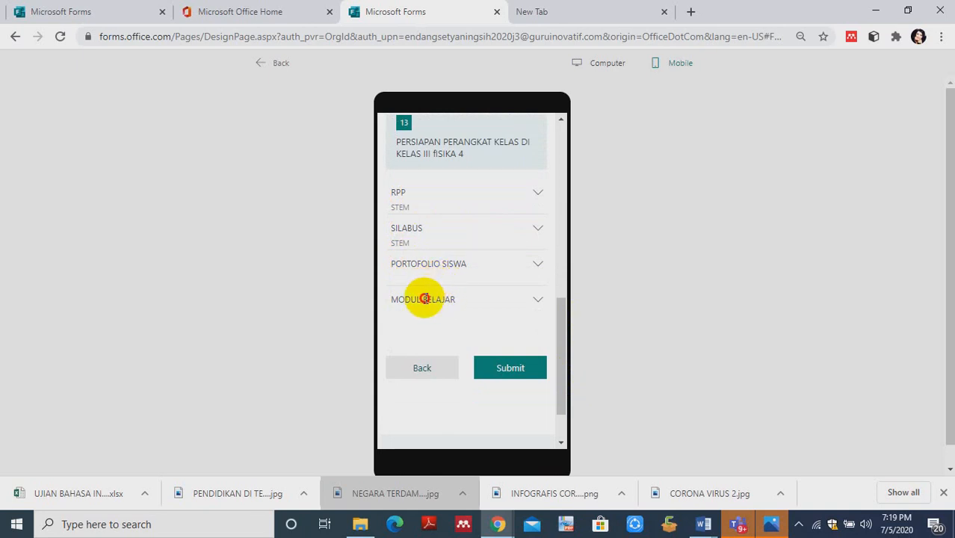
{"action": "left_click", "coordinate": [426, 299]}
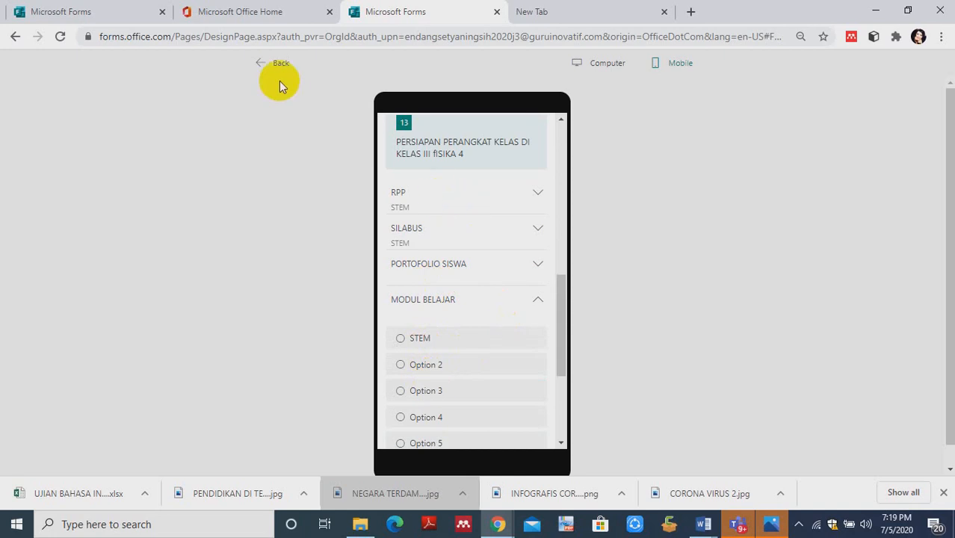
{"action": "left_click", "coordinate": [254, 65]}
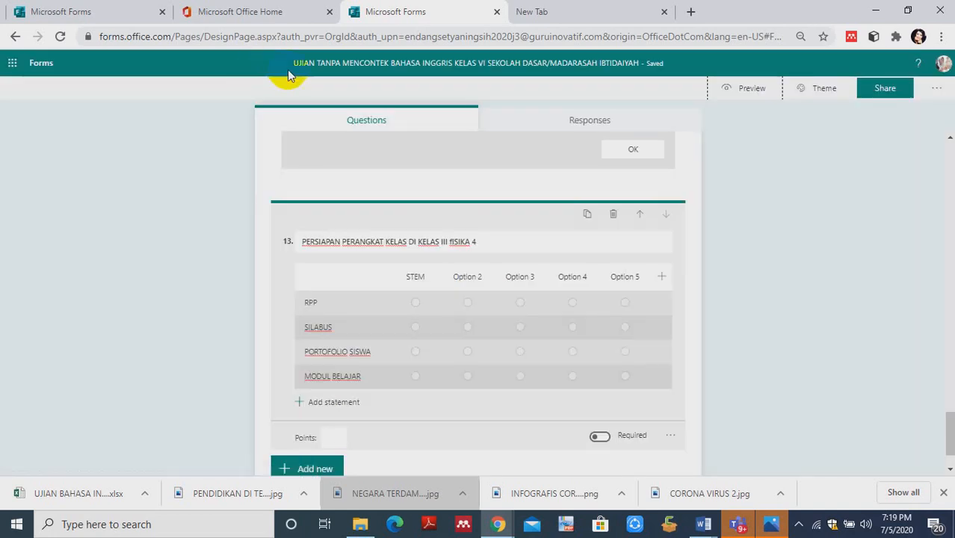
- Rename the second and third option columns of the Likert question as CTL and PJBL
{"action": "left_click", "coordinate": [477, 277]}
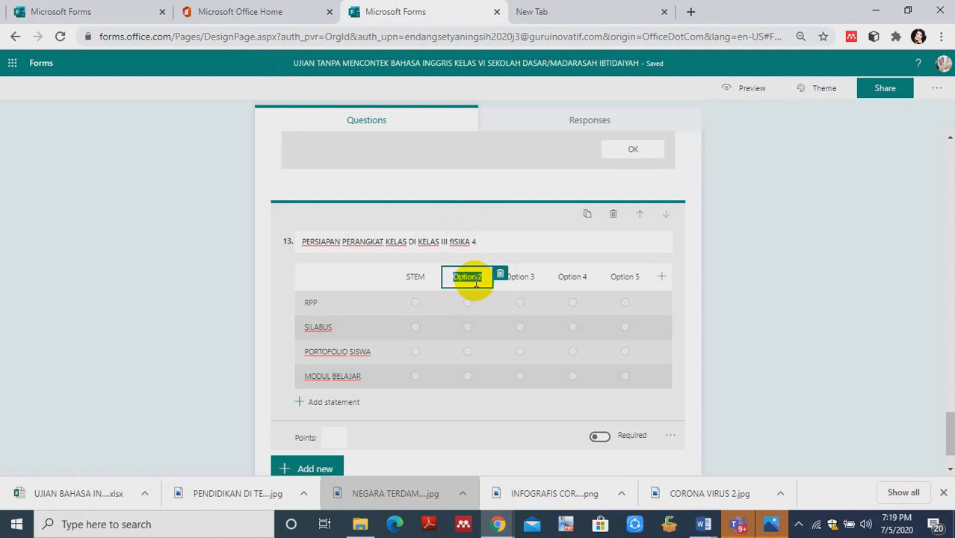
{"action": "type", "text": "CTL"}
{"action": "left_click", "coordinate": [520, 277]}
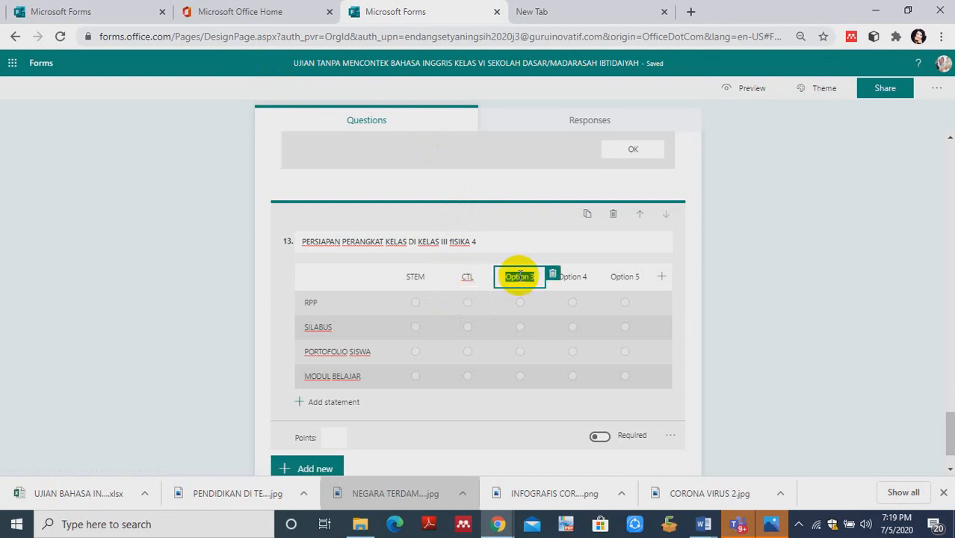
{"action": "key", "text": "BackSpace"}
{"action": "type", "text": "PJBL"}
- Rename the fourth and fifth option columns of the Likert question as PBS and ISPRIL
{"action": "left_click", "coordinate": [578, 278]}
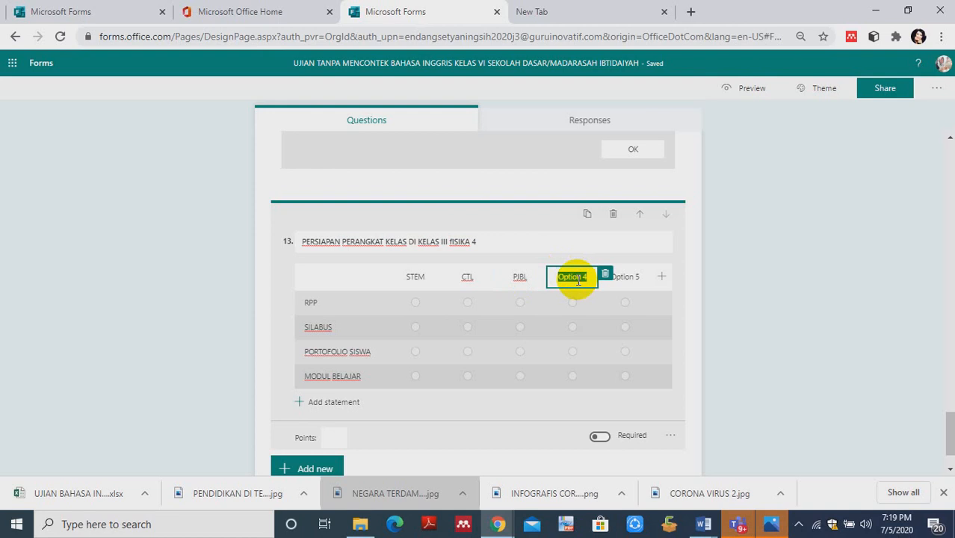
{"action": "type", "text": "PBS"}
{"action": "left_click", "coordinate": [625, 278]}
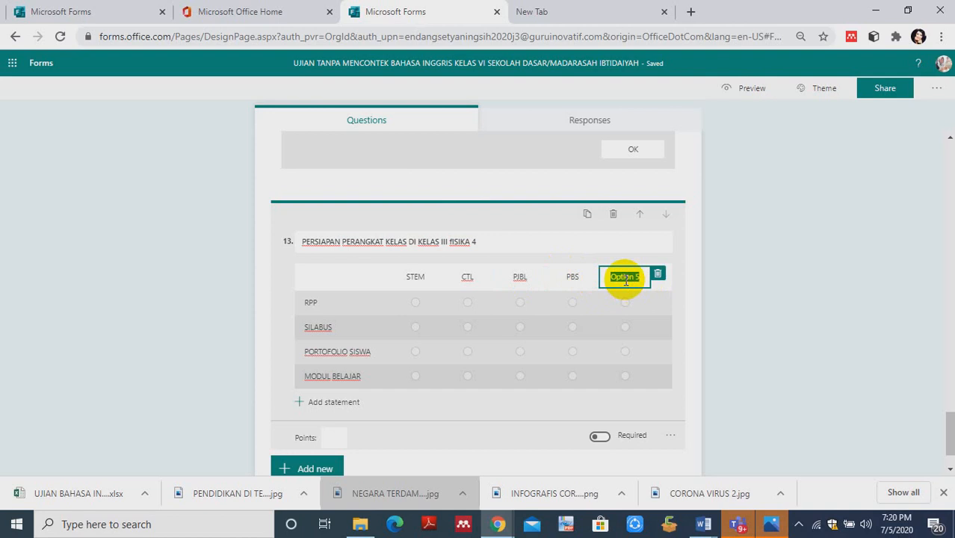
{"action": "key", "text": "BackSpace"}
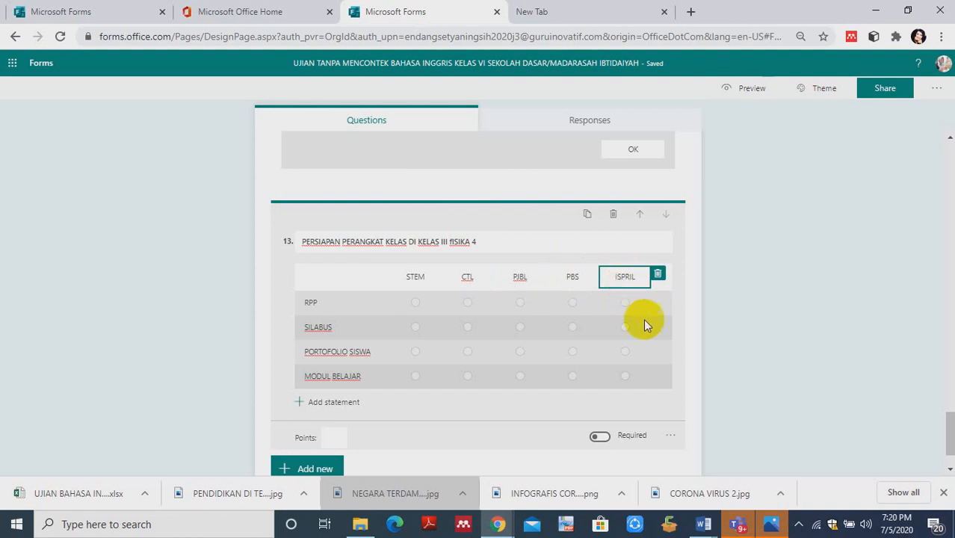
{"action": "left_click", "coordinate": [530, 422]}
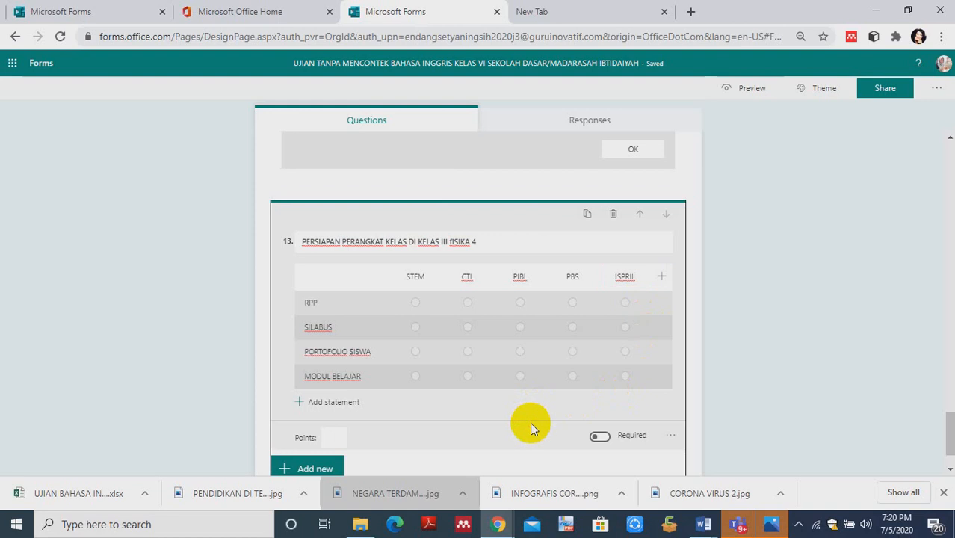
- Reopen the form's mobile preview and go through the multiple-choice section down to question 9
{"action": "left_click", "coordinate": [764, 94]}
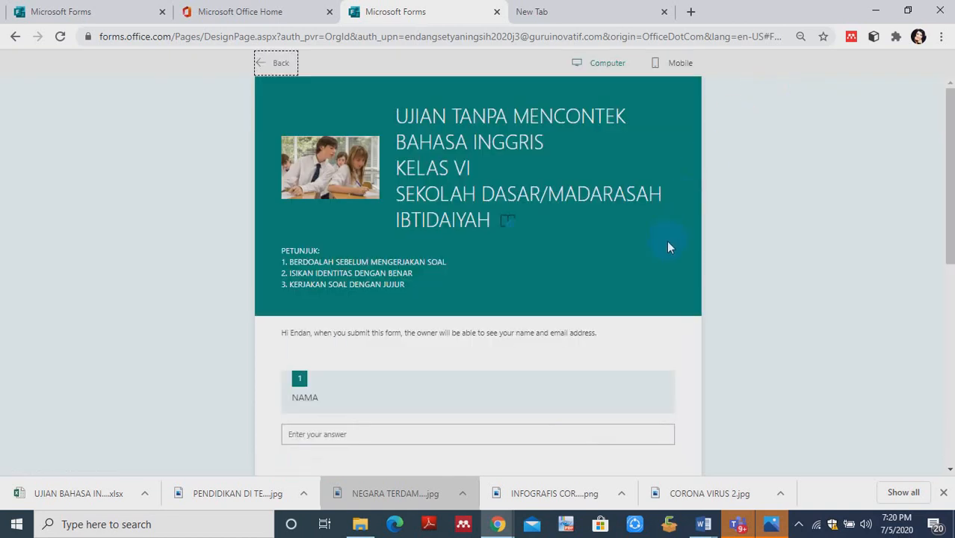
{"action": "left_click", "coordinate": [677, 64]}
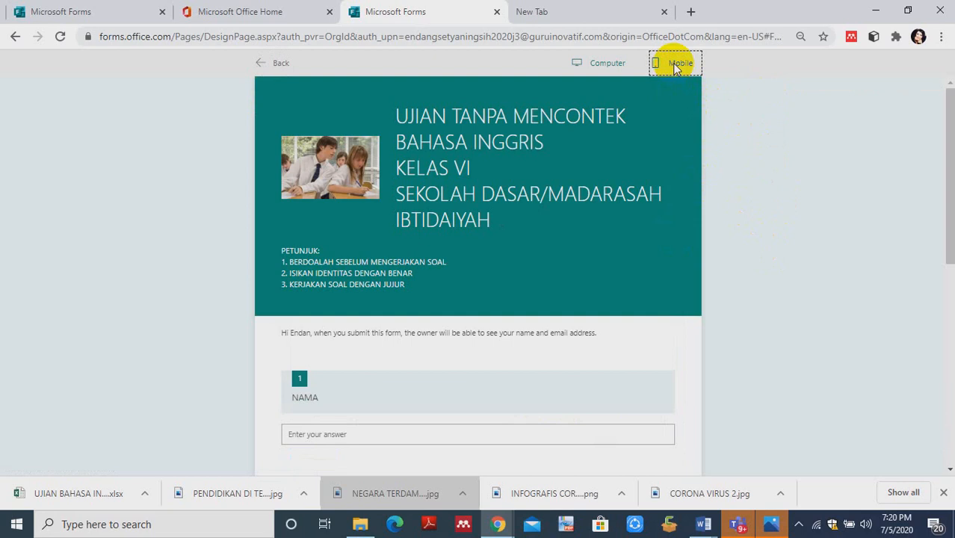
{"action": "left_click_drag", "start_coordinate": [559, 223], "coordinate": [568, 409]}
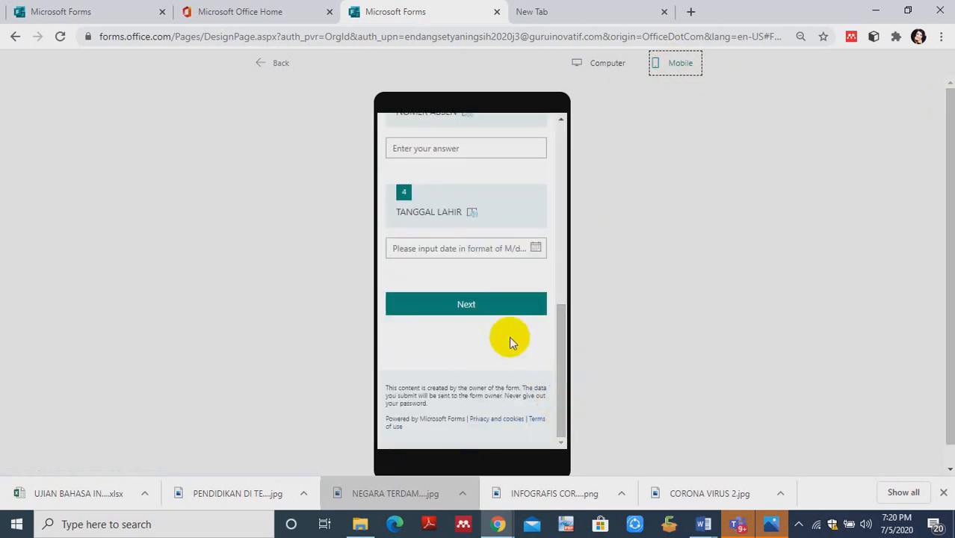
{"action": "left_click", "coordinate": [497, 312]}
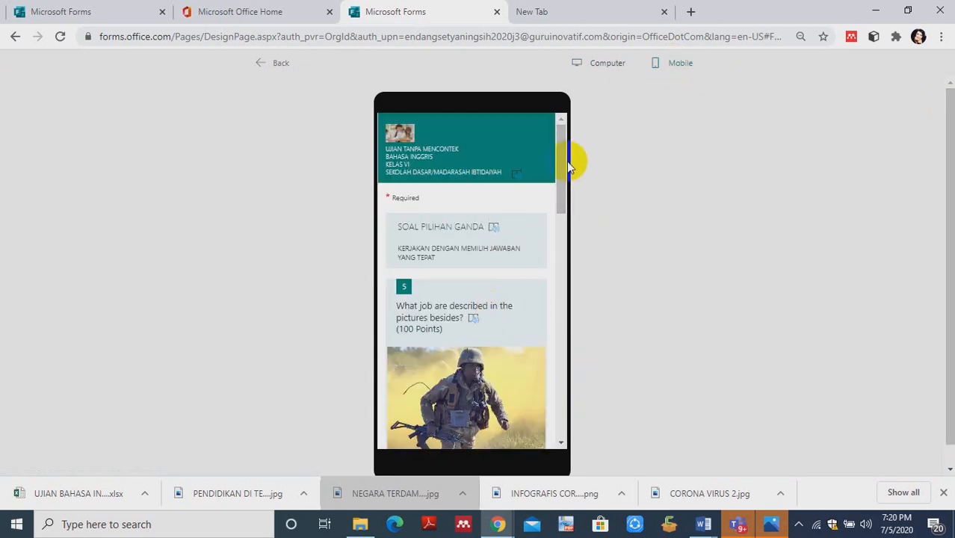
{"action": "left_click_drag", "start_coordinate": [566, 162], "coordinate": [561, 405]}
- Fill in required question 9 with the date 7/18/2020 and proceed to the section starting with question 10
{"action": "left_click", "coordinate": [515, 308]}
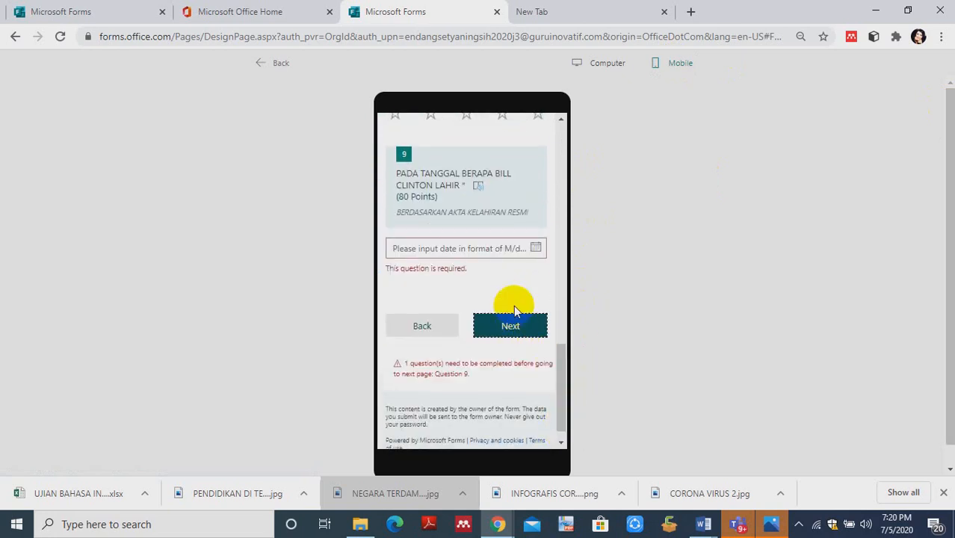
{"action": "left_click", "coordinate": [507, 253]}
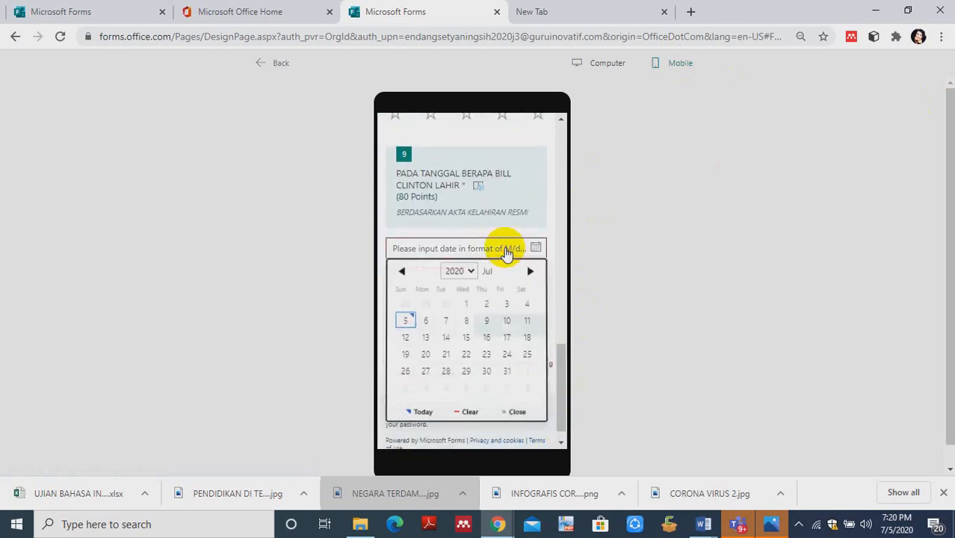
{"action": "left_click", "coordinate": [527, 337]}
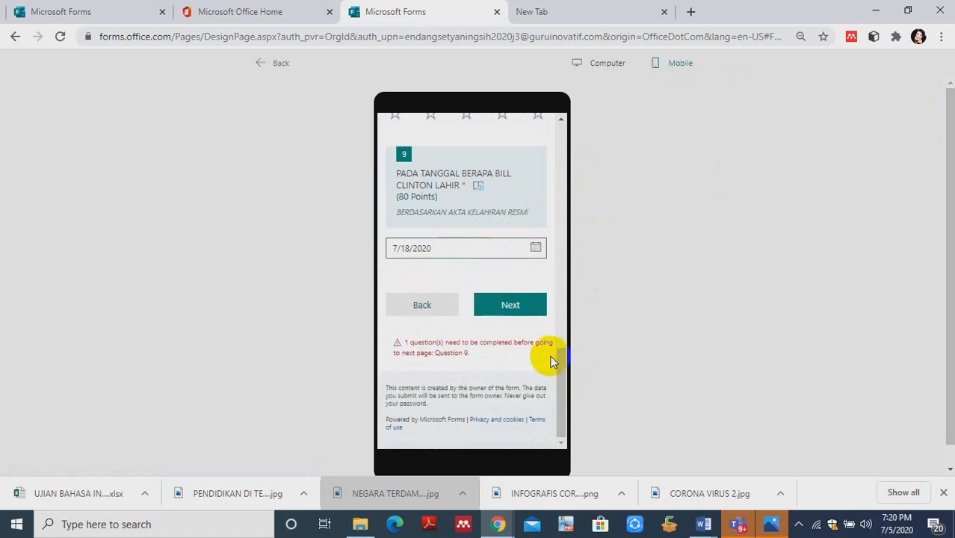
{"action": "left_click", "coordinate": [520, 293]}
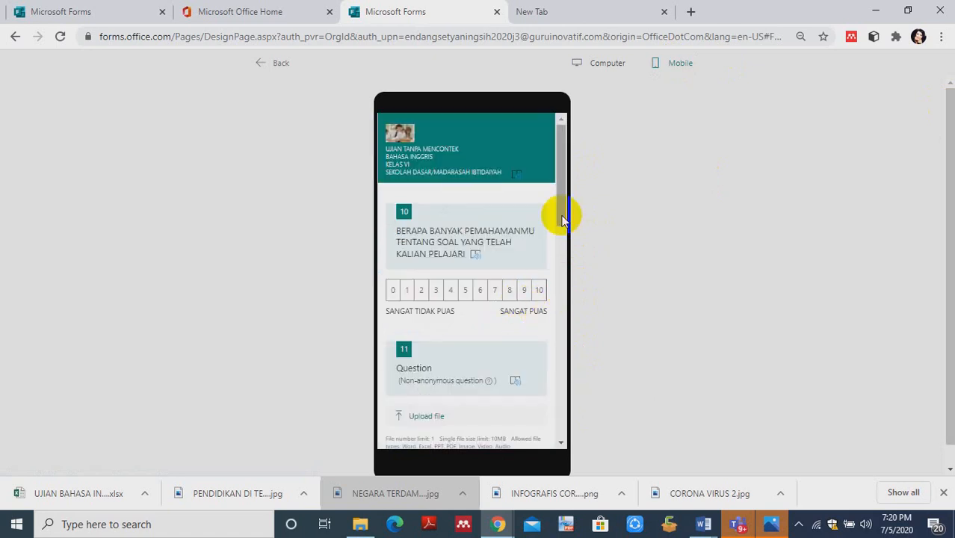
- Answer question 13 in the preview with STEM for RPP and ISPRIL for SILABUS, and collapse PORTOFOLIO SISWA
{"action": "left_click_drag", "start_coordinate": [562, 218], "coordinate": [584, 370]}
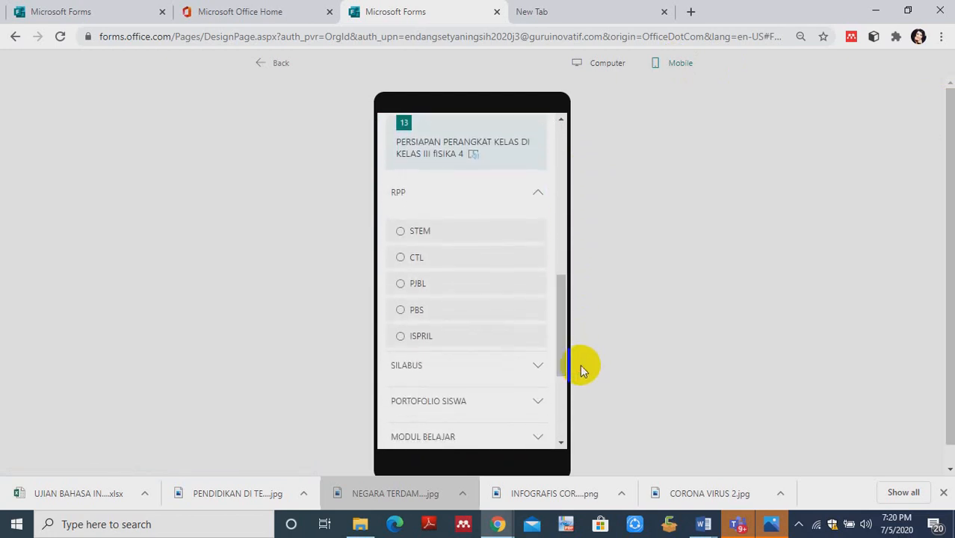
{"action": "left_click", "coordinate": [404, 237]}
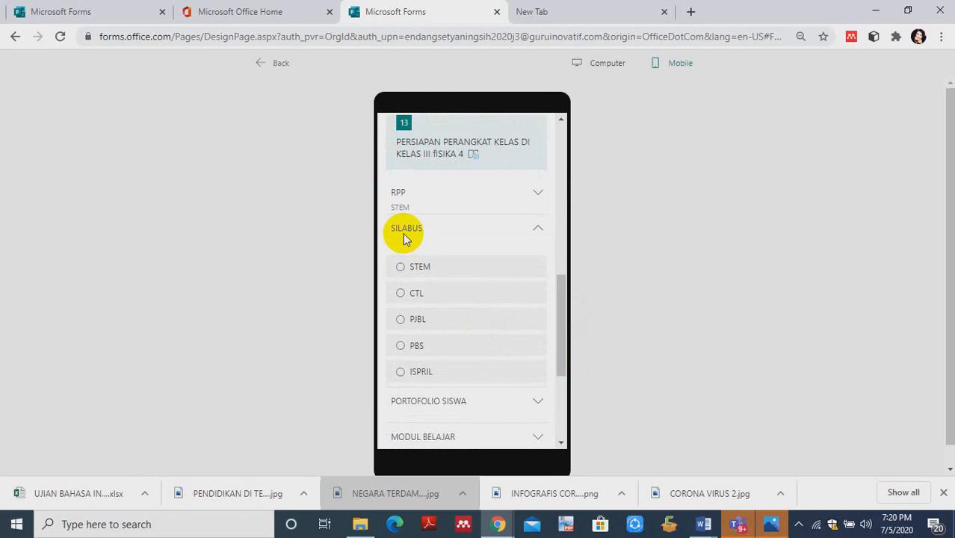
{"action": "left_click", "coordinate": [413, 261]}
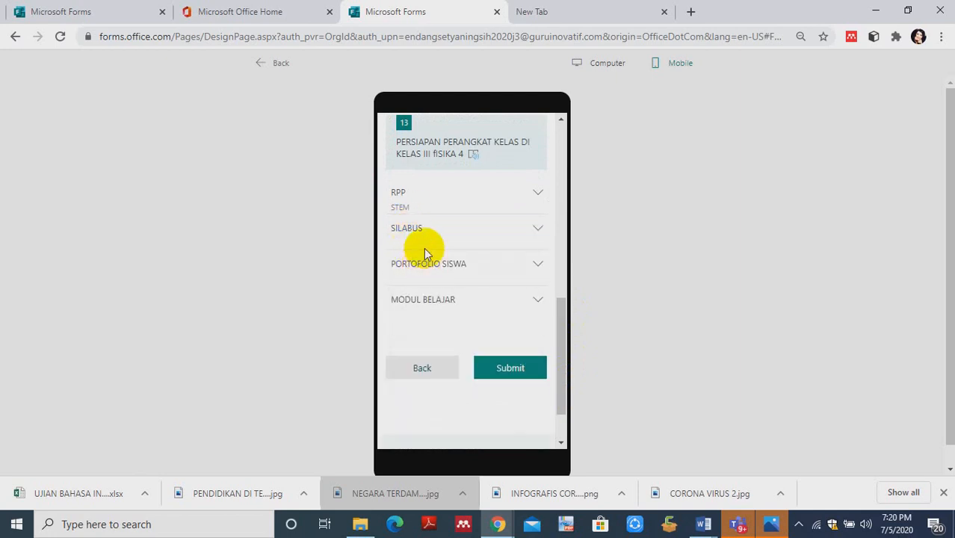
{"action": "left_click", "coordinate": [416, 233]}
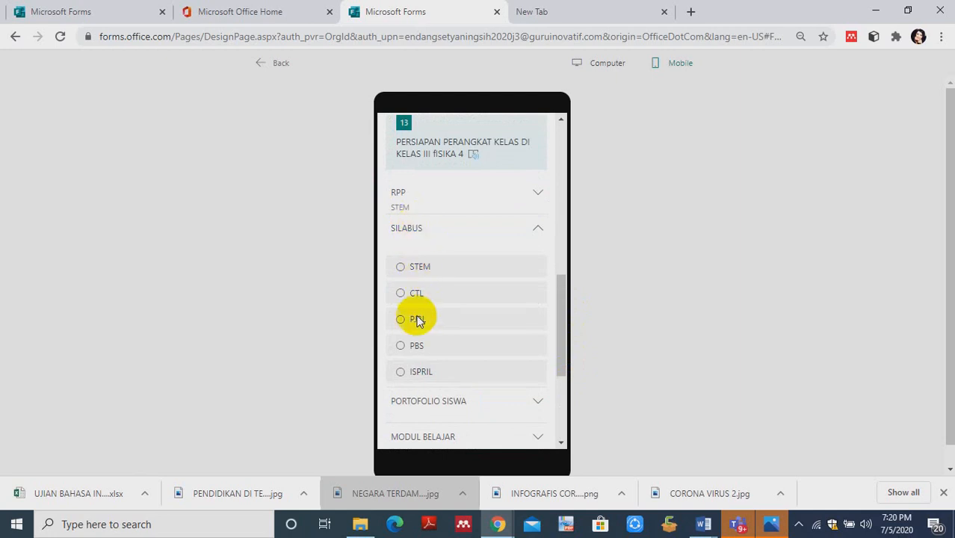
{"action": "left_click", "coordinate": [402, 373]}
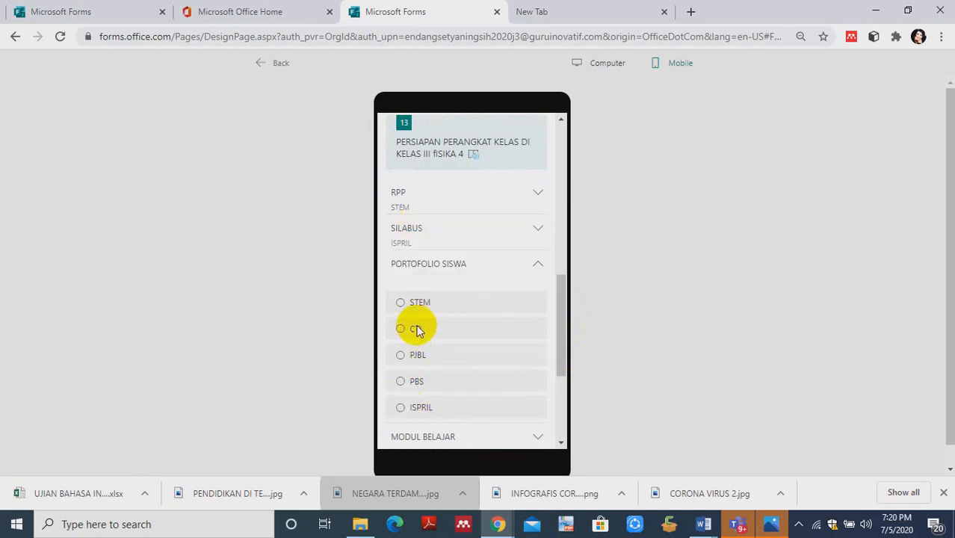
{"action": "left_click", "coordinate": [418, 265]}
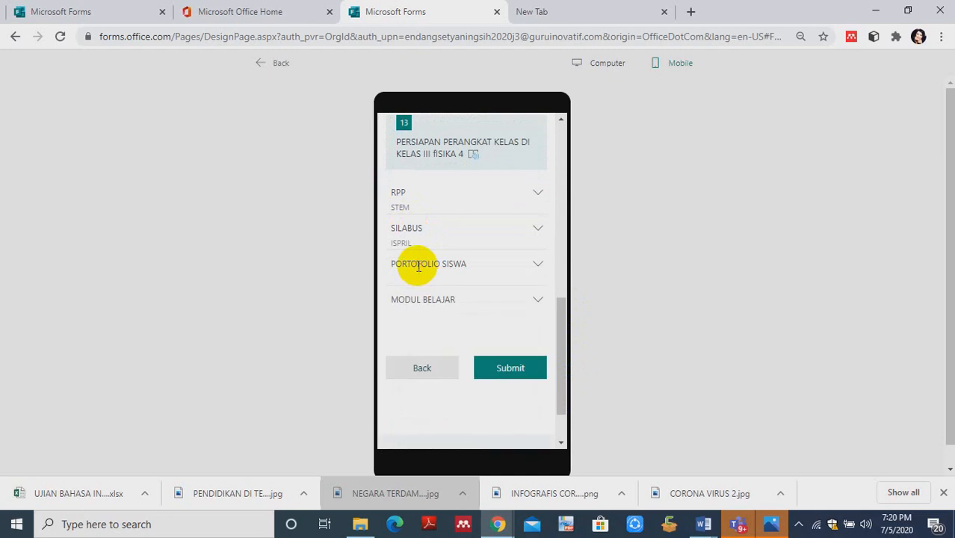
- Answer PORTOFOLIO SISWA with PJBL and MODUL BELAJAR with PBS in preview question 13, and return to the form editor
{"action": "left_click", "coordinate": [420, 266]}
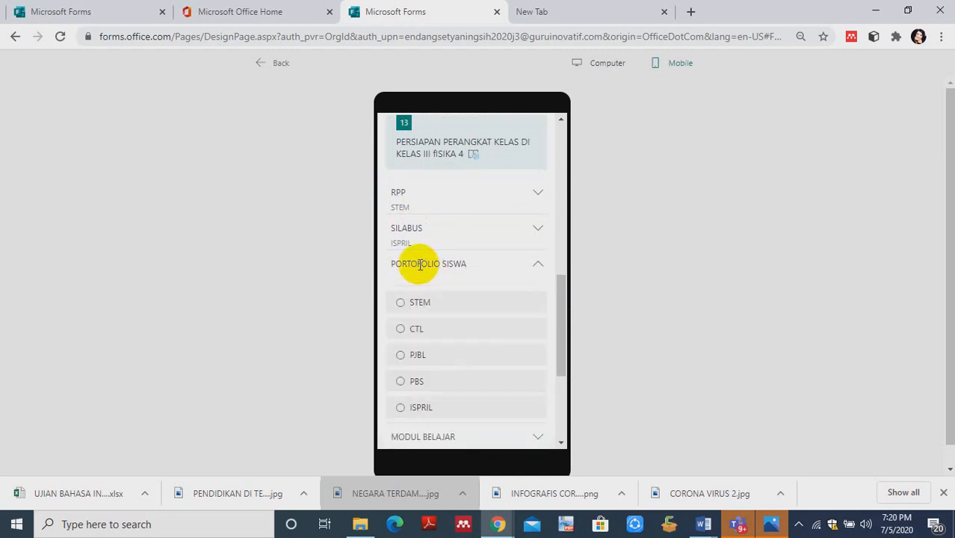
{"action": "left_click", "coordinate": [401, 357]}
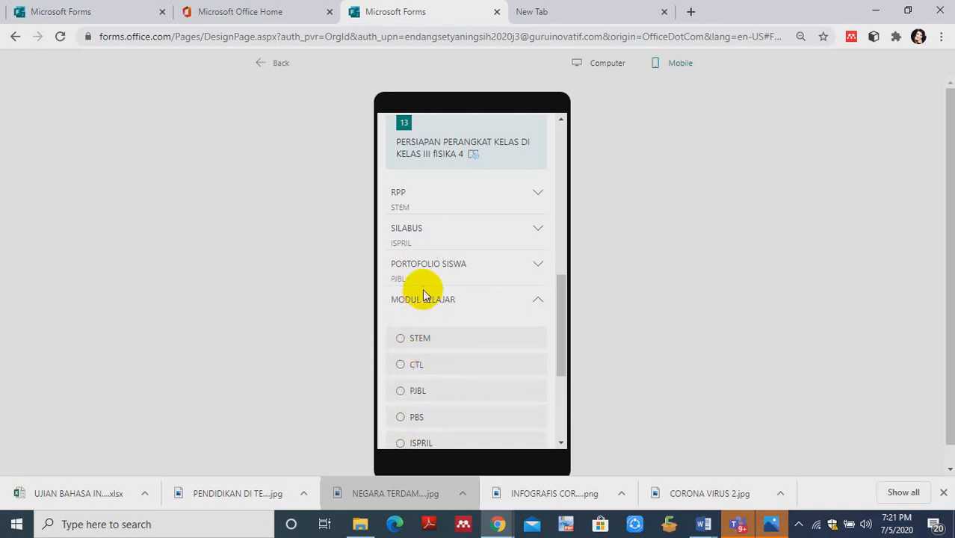
{"action": "left_click", "coordinate": [427, 299]}
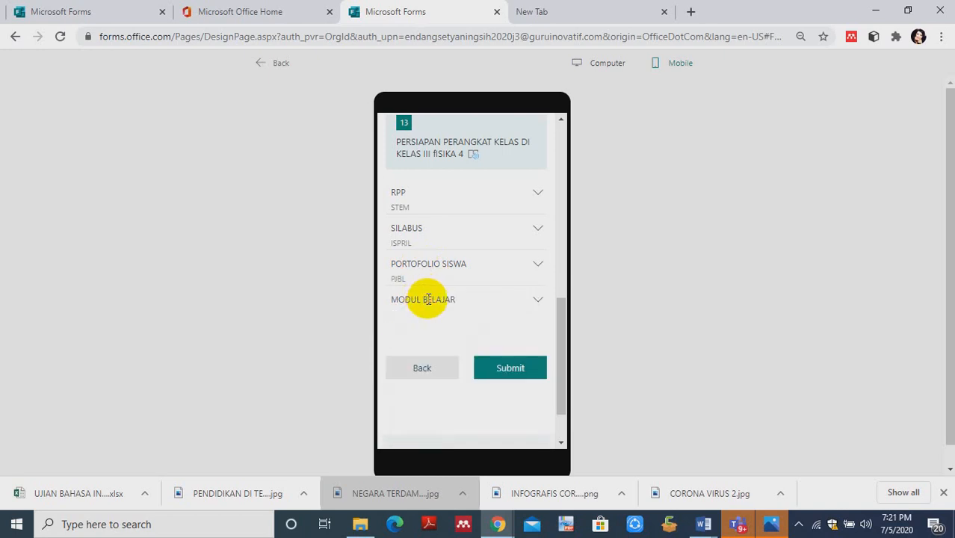
{"action": "left_click", "coordinate": [406, 301]}
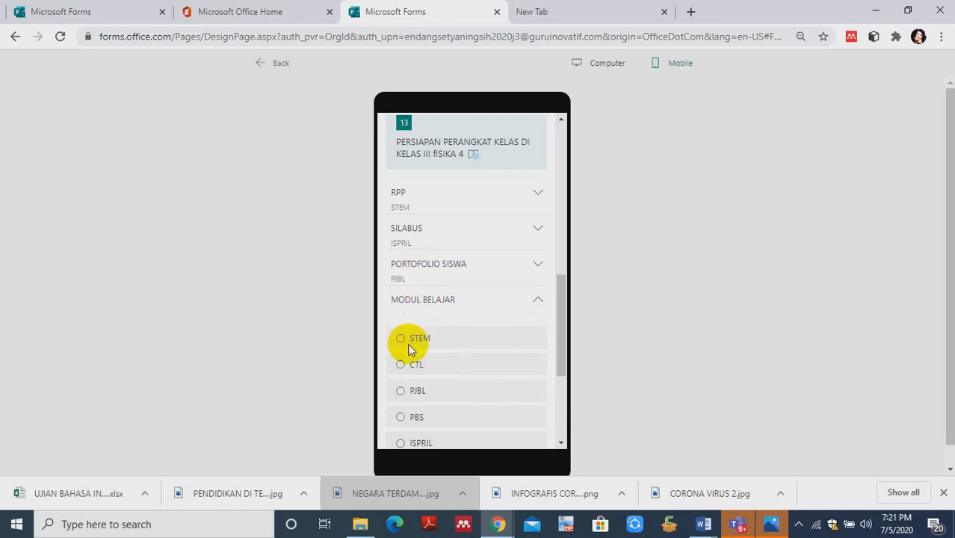
{"action": "left_click", "coordinate": [401, 419]}
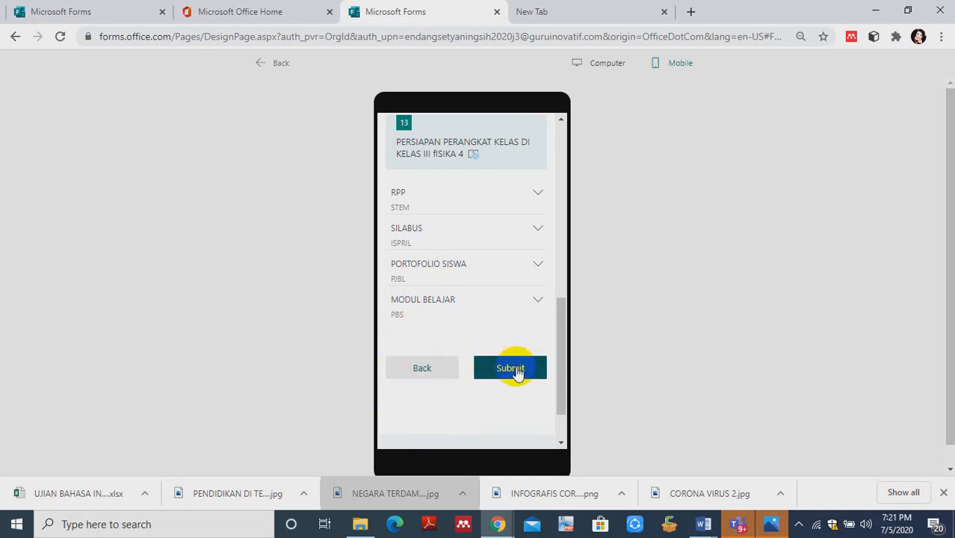
{"action": "left_click", "coordinate": [265, 65]}
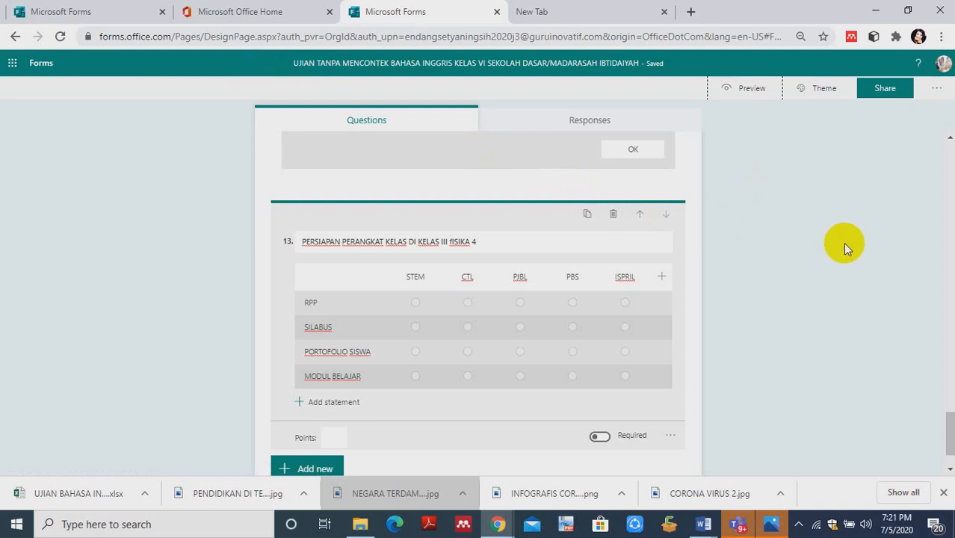
- Add a Ranking question after Likert question 13 at the end of the form
{"action": "left_click", "coordinate": [950, 412]}
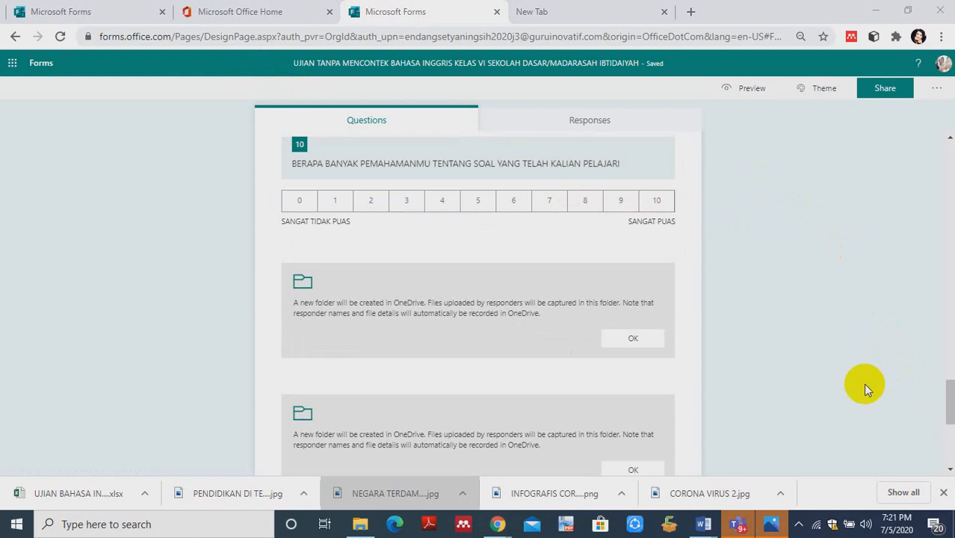
{"action": "left_click_drag", "start_coordinate": [938, 395], "coordinate": [950, 438]}
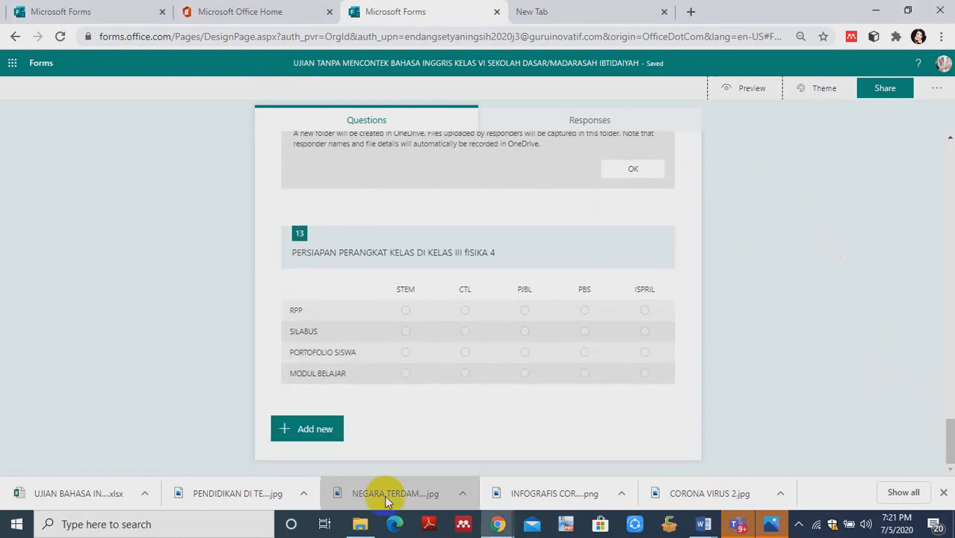
{"action": "left_click", "coordinate": [284, 443]}
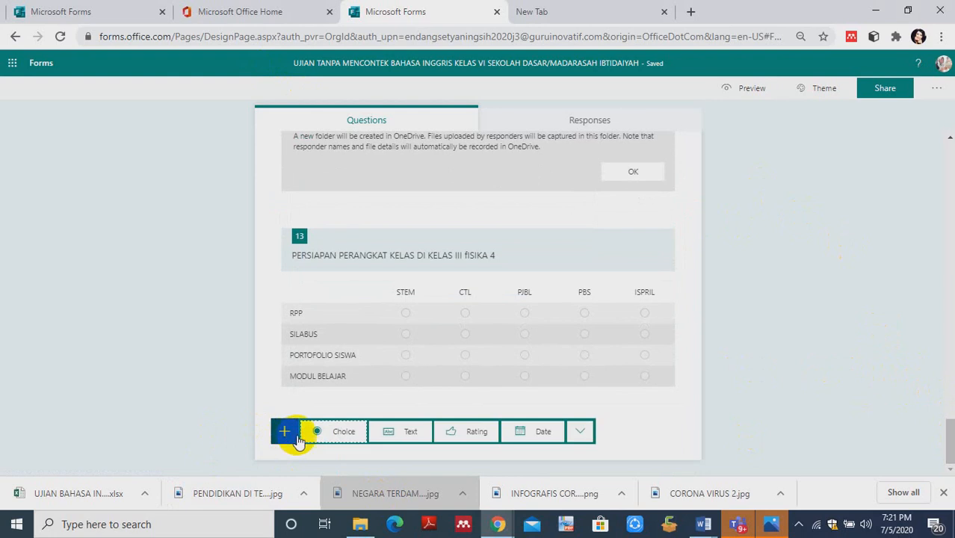
{"action": "left_click", "coordinate": [573, 434]}
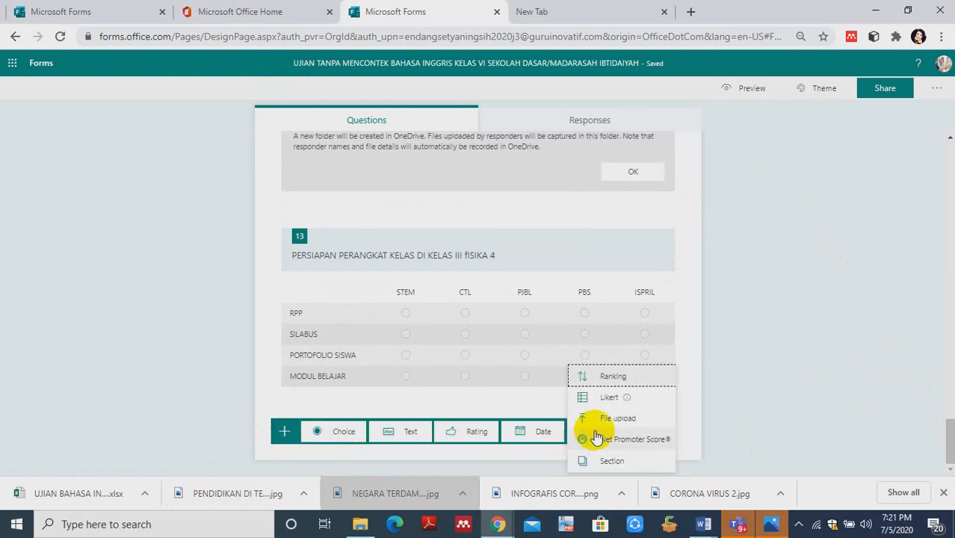
{"action": "left_click", "coordinate": [590, 383]}
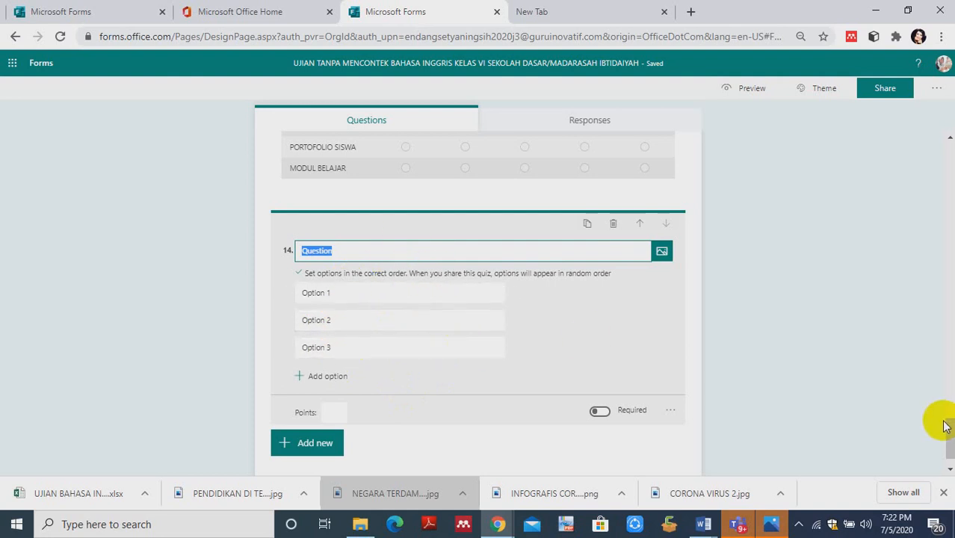
- Open question 6 about KATALISATOR for editing and check its additional settings
{"action": "left_click_drag", "start_coordinate": [950, 420], "coordinate": [951, 305]}
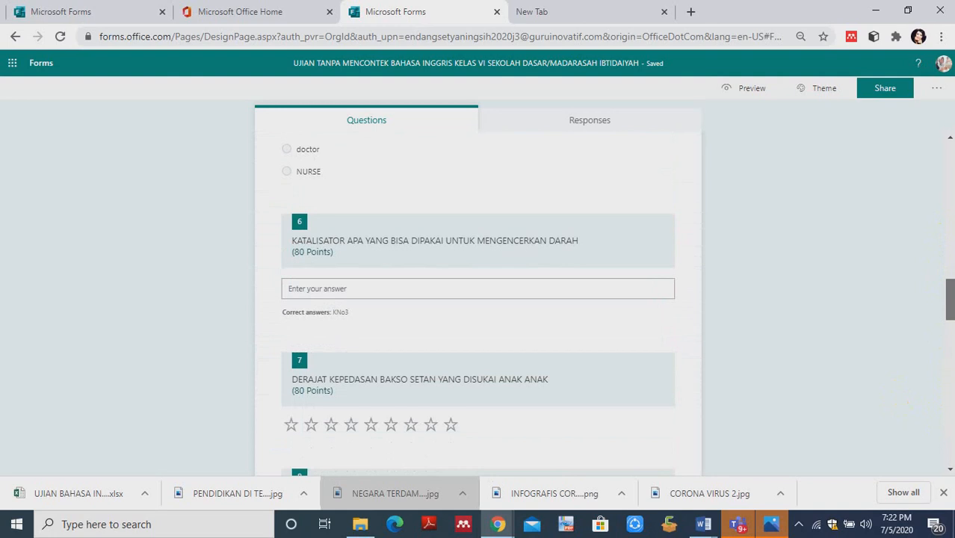
{"action": "left_click", "coordinate": [352, 264]}
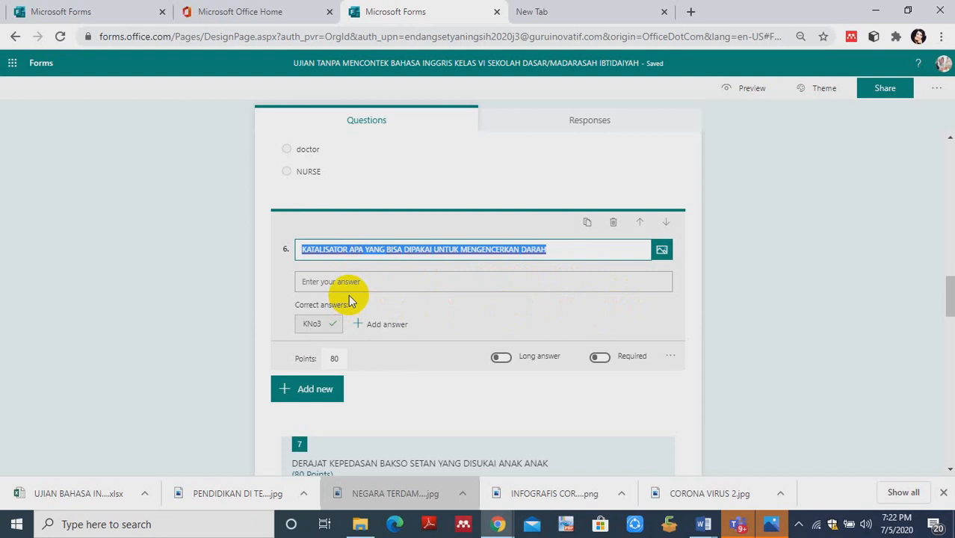
{"action": "left_click", "coordinate": [671, 357]}
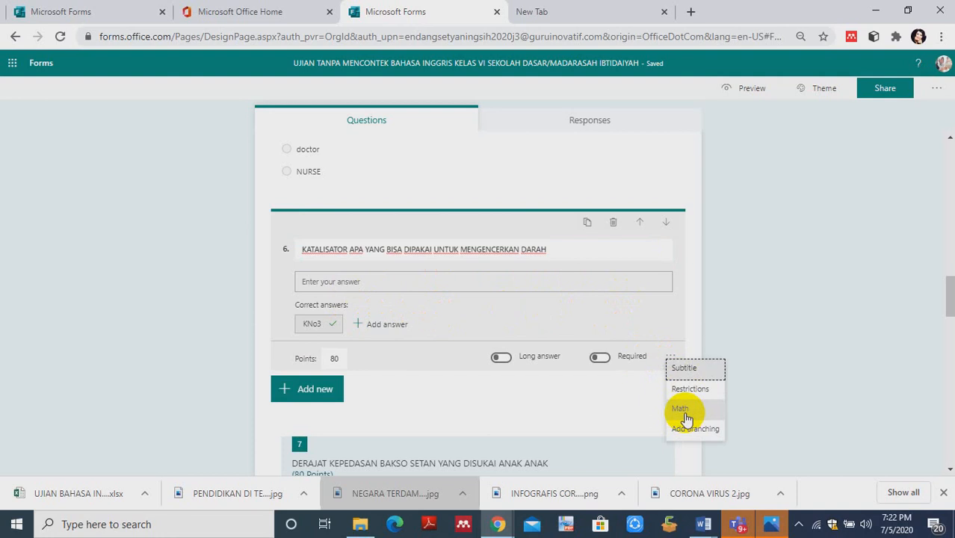
- Add a Text question directly after question 6 and enable its Math option
{"action": "left_click", "coordinate": [299, 389]}
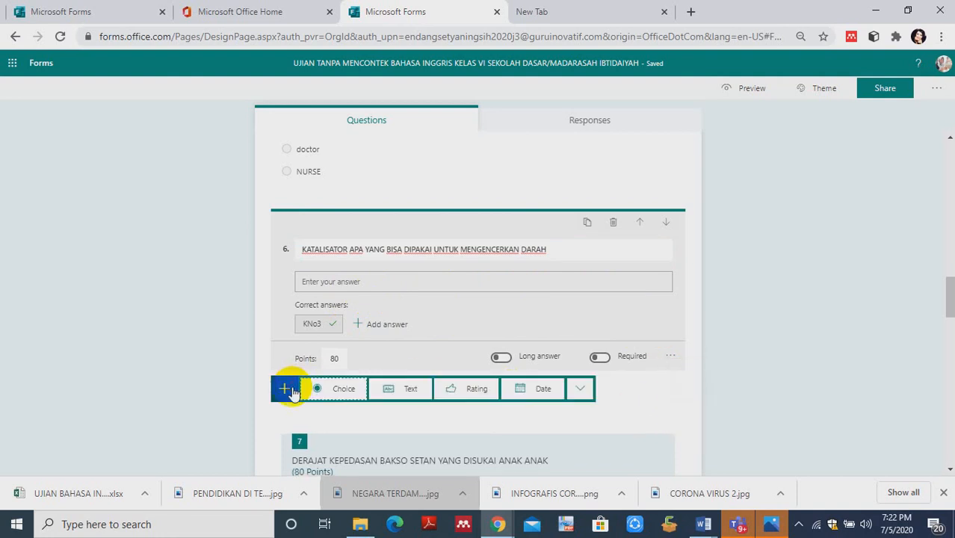
{"action": "left_click", "coordinate": [580, 390]}
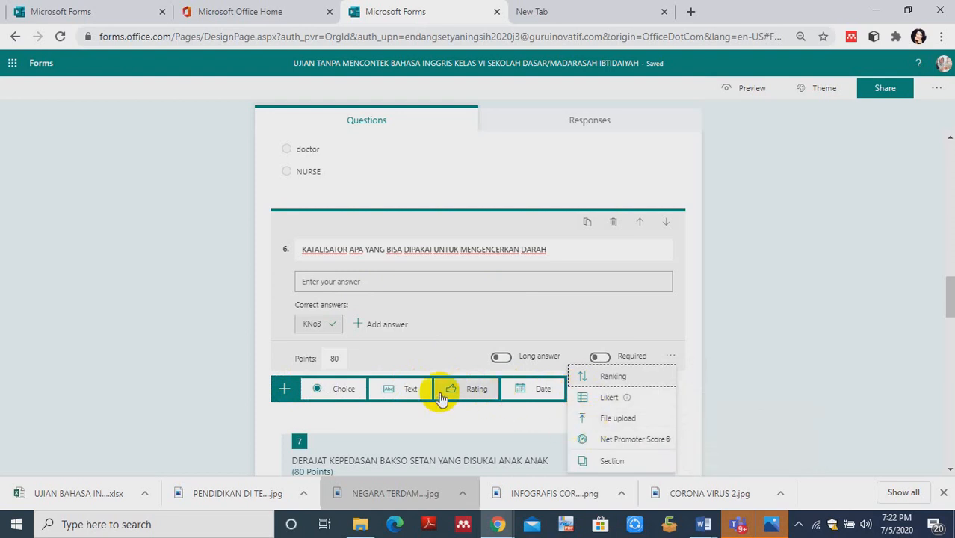
{"action": "left_click", "coordinate": [409, 391]}
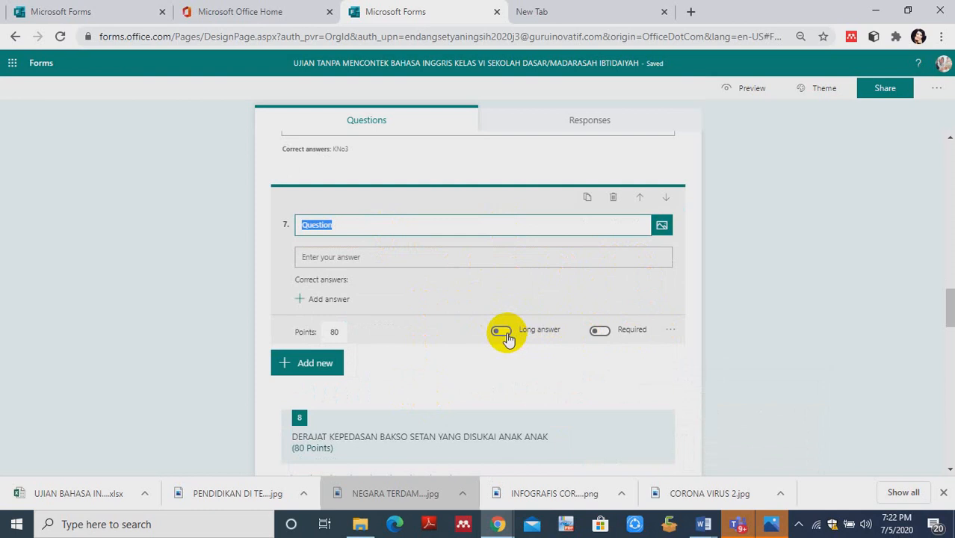
{"action": "left_click", "coordinate": [670, 330]}
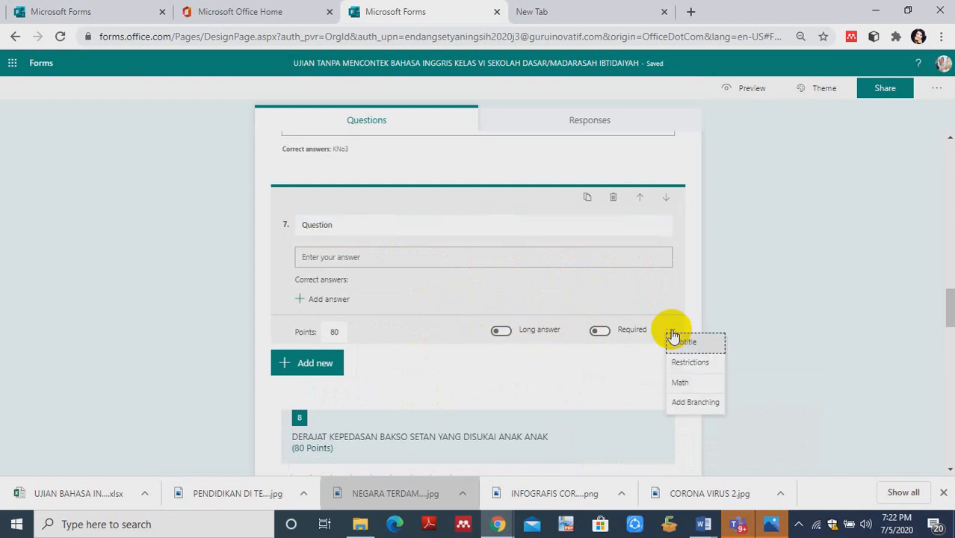
{"action": "left_click", "coordinate": [679, 382]}
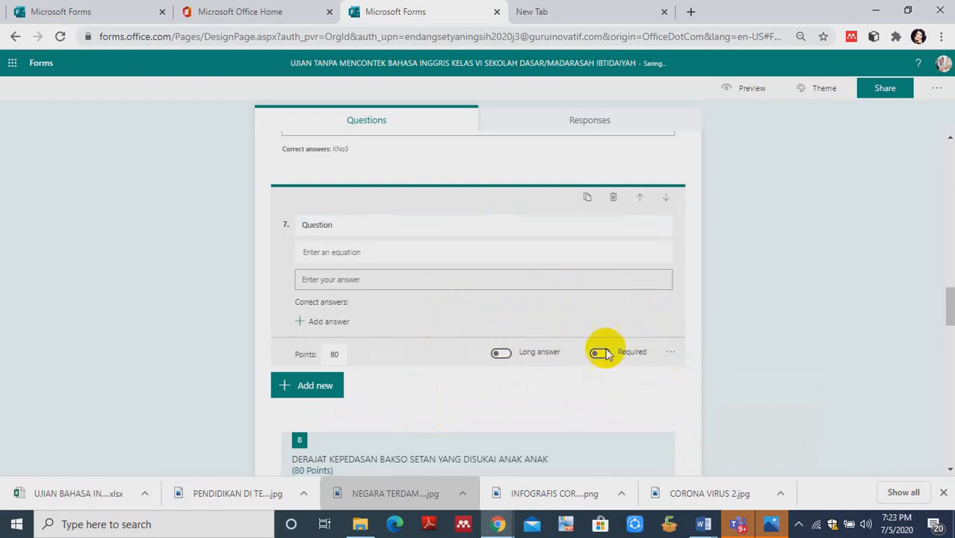
- Clear the default title text of the new math question 7
{"action": "left_click", "coordinate": [340, 232]}
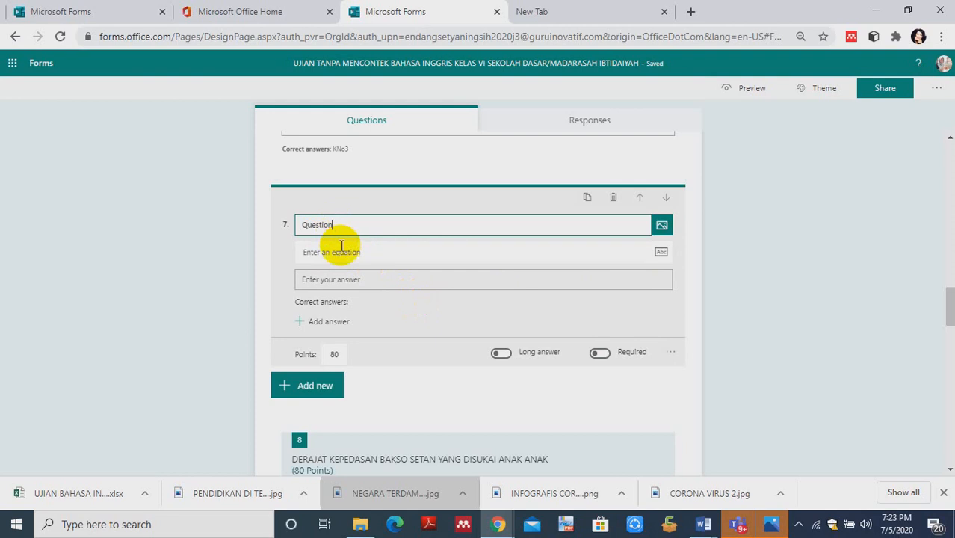
{"action": "key", "text": "BackSpace"}
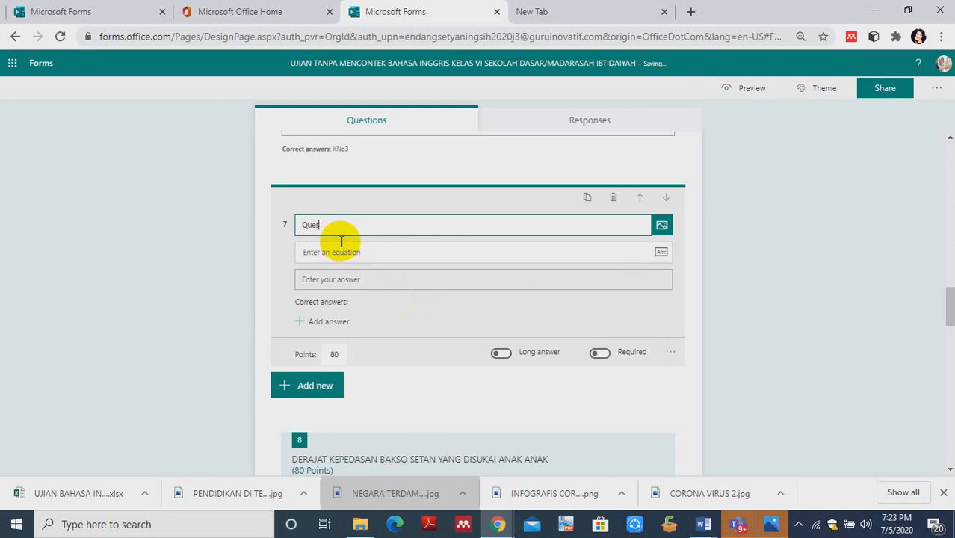
{"action": "key", "text": "BackSpace"}
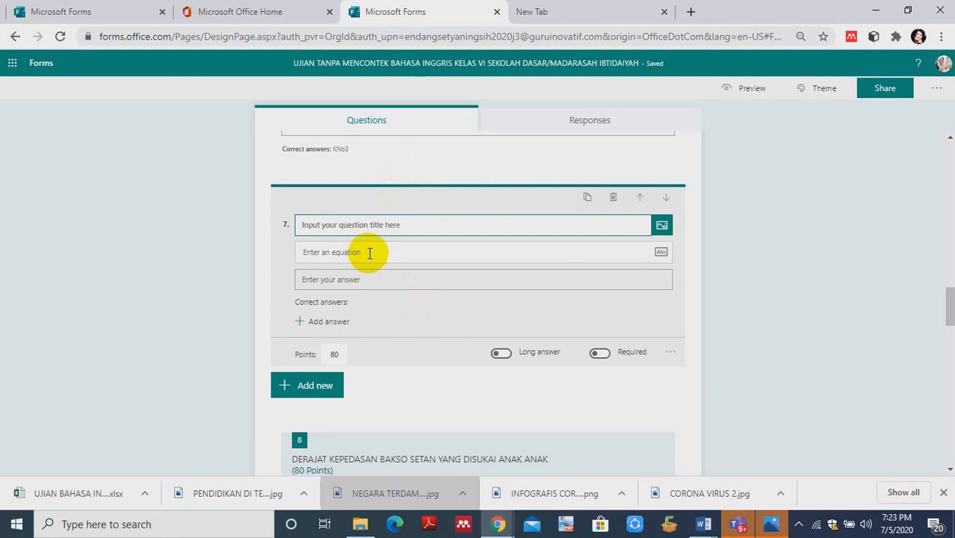
- Begin question 7's equation with x + y, keeping the y at normal size instead of as a subscript
{"action": "left_click", "coordinate": [364, 253]}
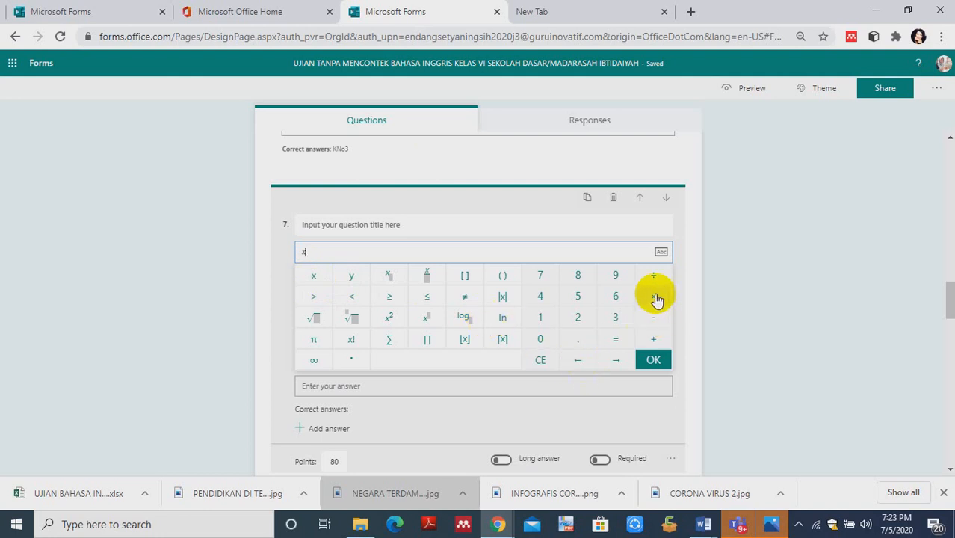
{"action": "left_click", "coordinate": [654, 343]}
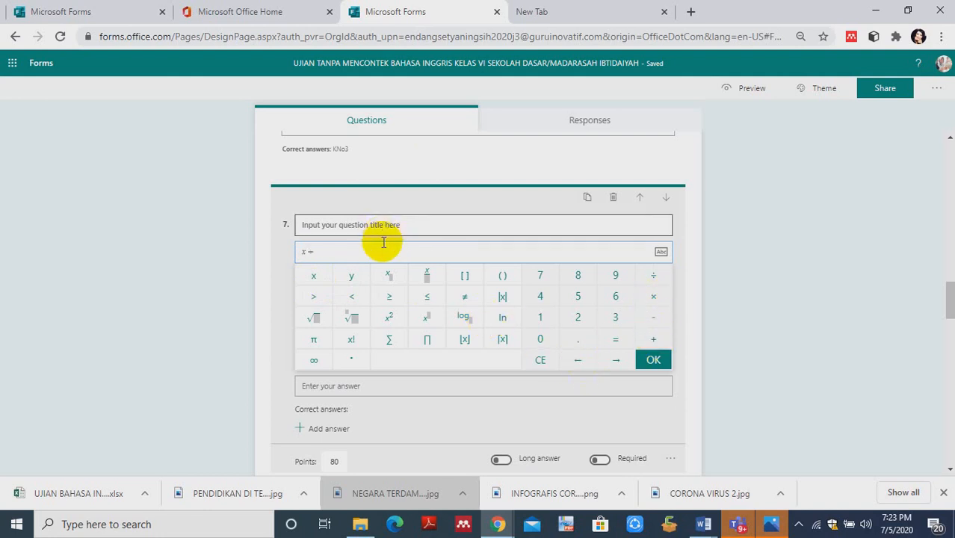
{"action": "left_click", "coordinate": [389, 279]}
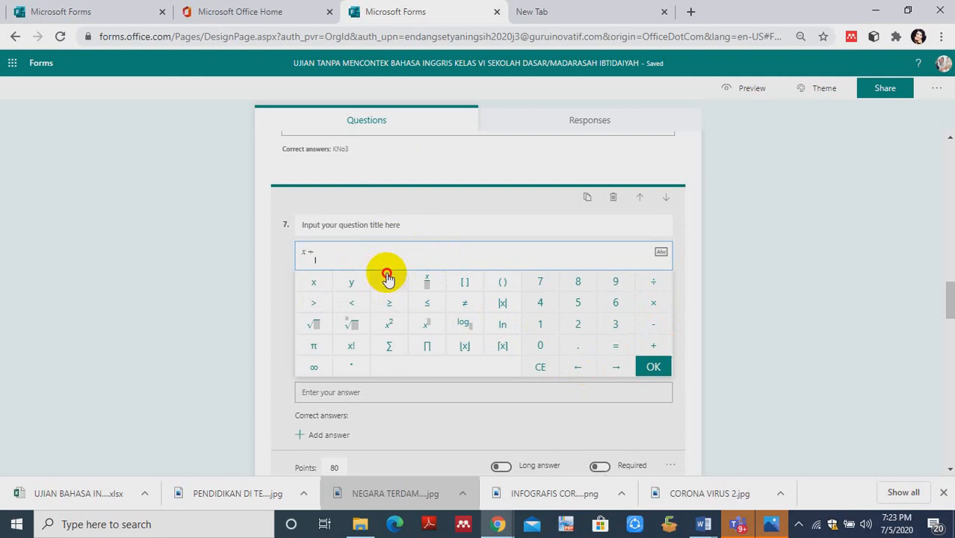
{"action": "left_click", "coordinate": [356, 284]}
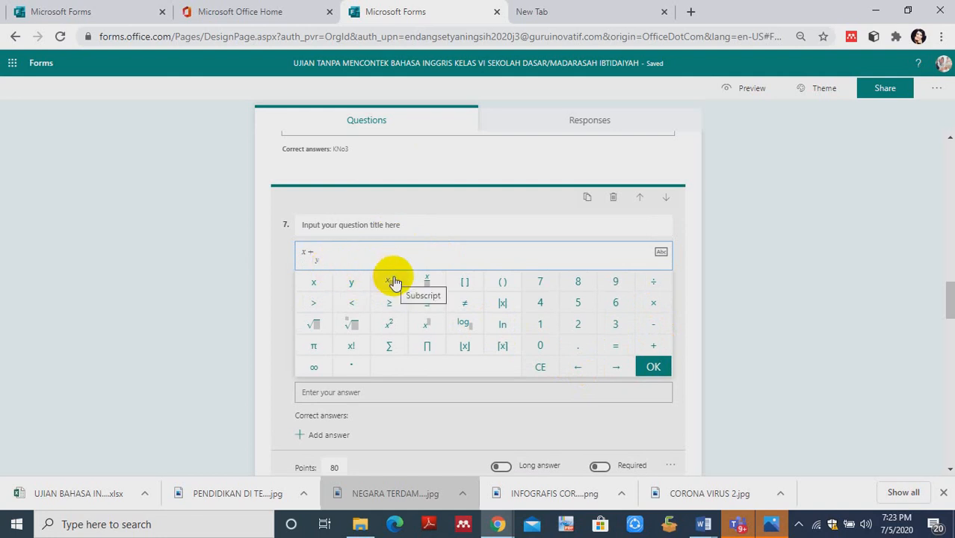
{"action": "key", "text": "BackSpace"}
{"action": "key", "text": "BackSpace"}
{"action": "type", "text": "y"}
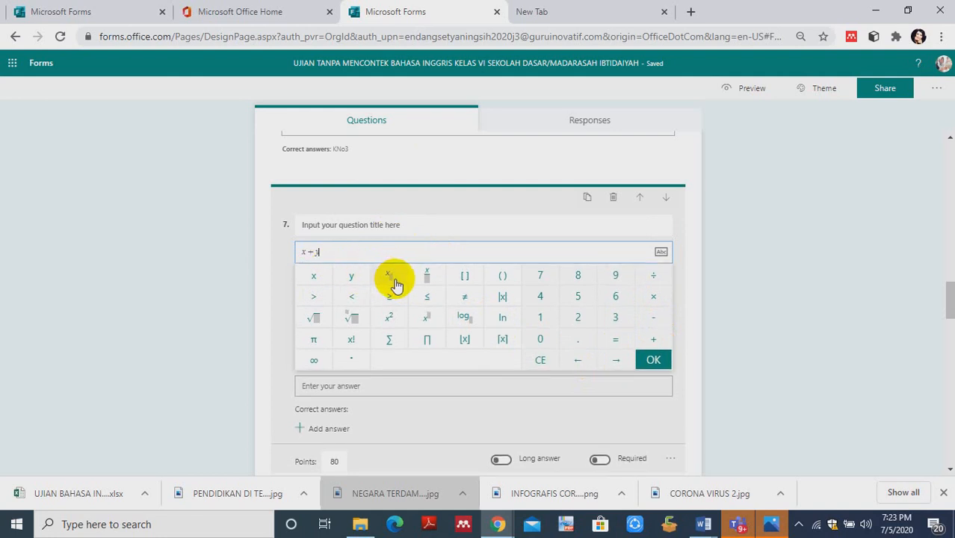
- Complete the first equation of question 7 with = 200
{"action": "left_click", "coordinate": [615, 339]}
{"action": "type", "text": "150"}
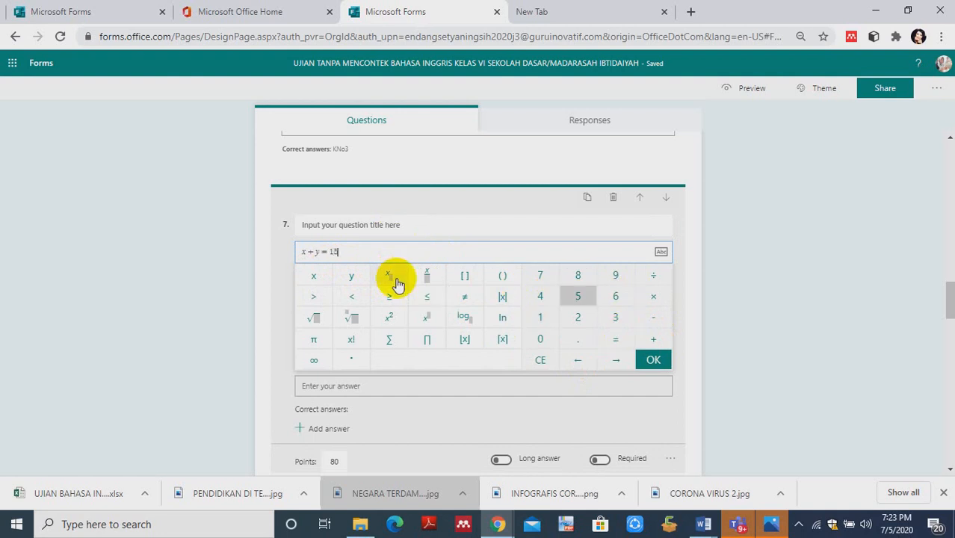
{"action": "key", "text": "BackSpace"}
{"action": "key", "text": "BackSpace"}
{"action": "key", "text": "BackSpace"}
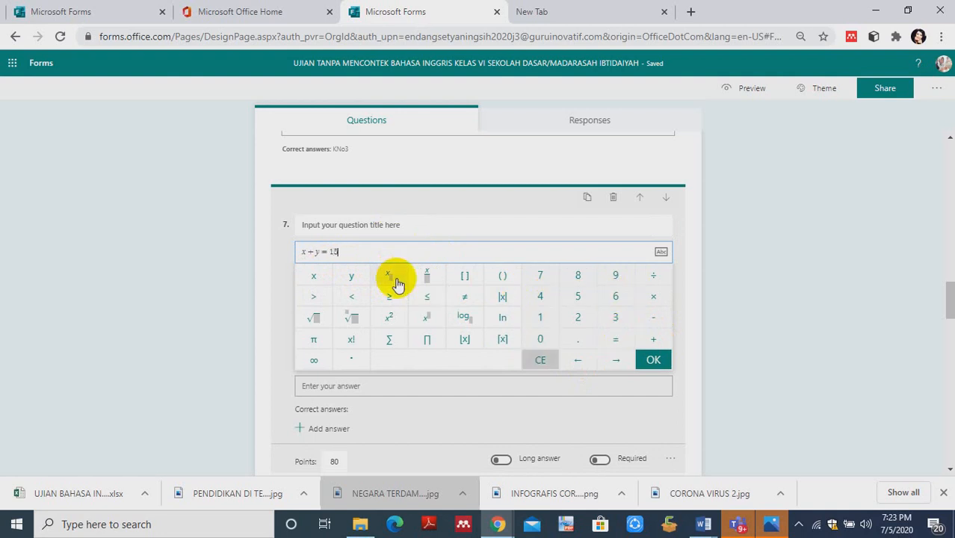
{"action": "type", "text": "200, 2"}
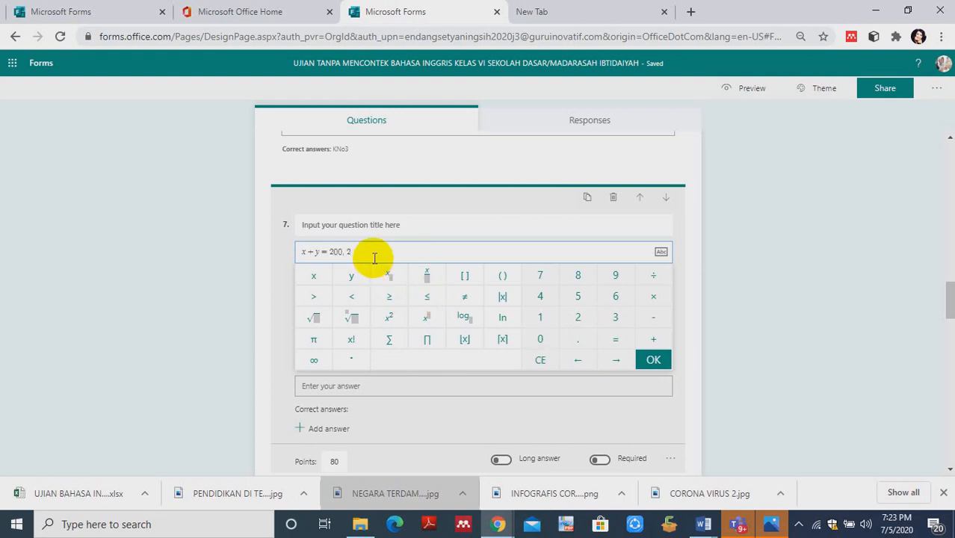
- Add a comma after x + y = 200 in question 7's math field, removing the wrongly entered 2X
{"action": "type", "text": "x = 3"}
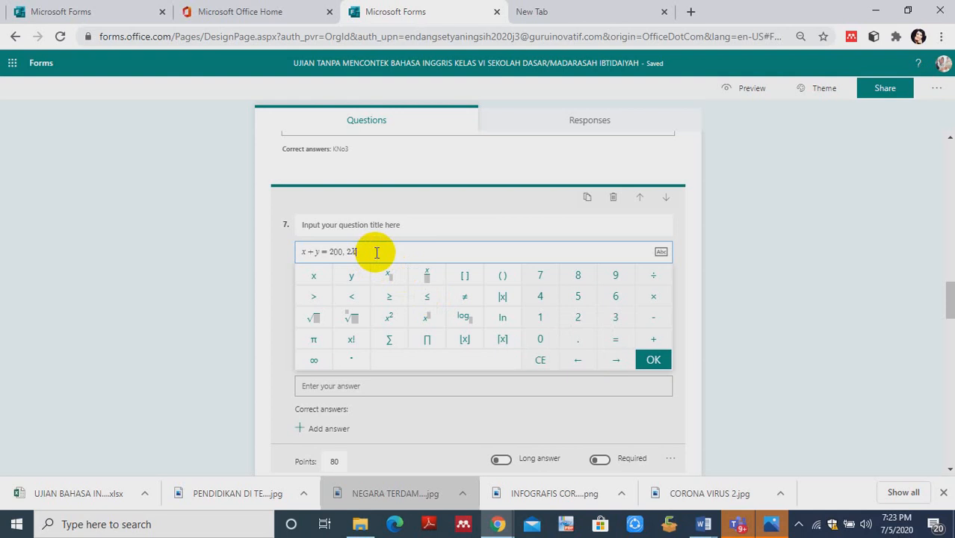
{"action": "key", "text": "BackSpace"}
{"action": "key", "text": "BackSpace"}
{"action": "key", "text": "BackSpace"}
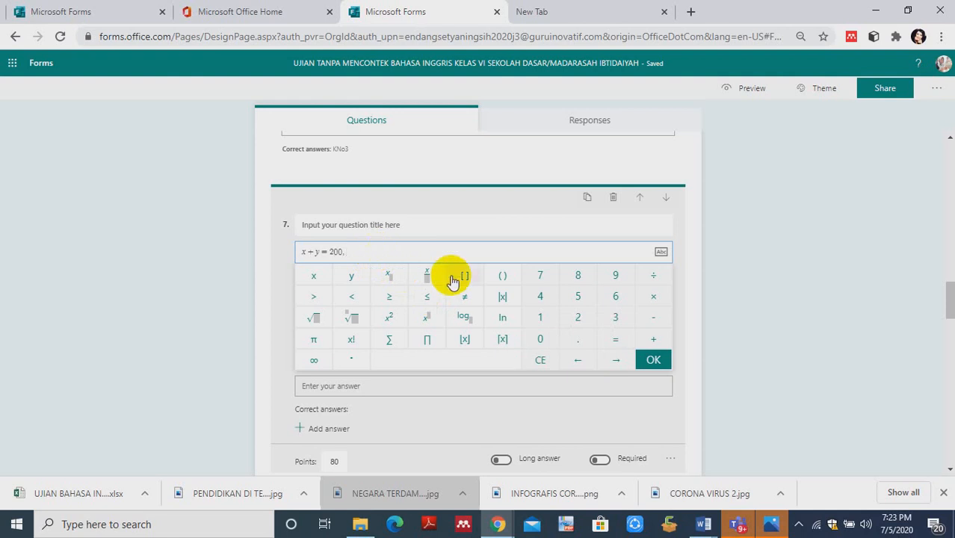
- Enter 2x + y = 500 as the second equation of question 7
{"action": "left_click", "coordinate": [579, 322]}
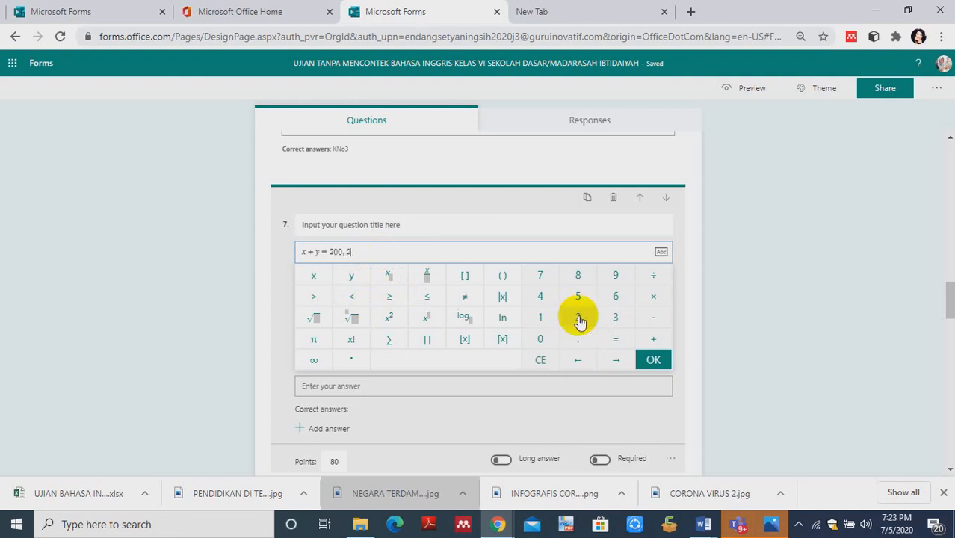
{"action": "left_click", "coordinate": [319, 279]}
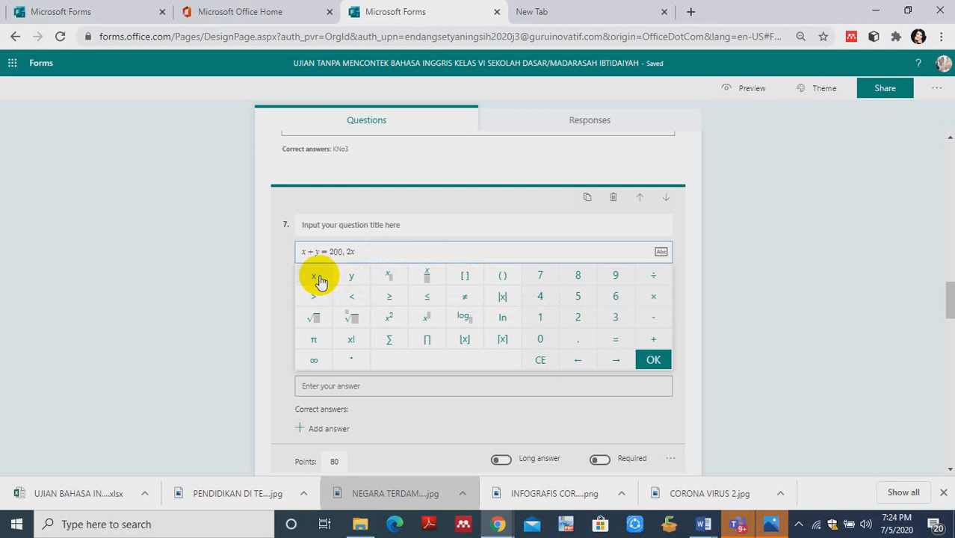
{"action": "left_click", "coordinate": [654, 340]}
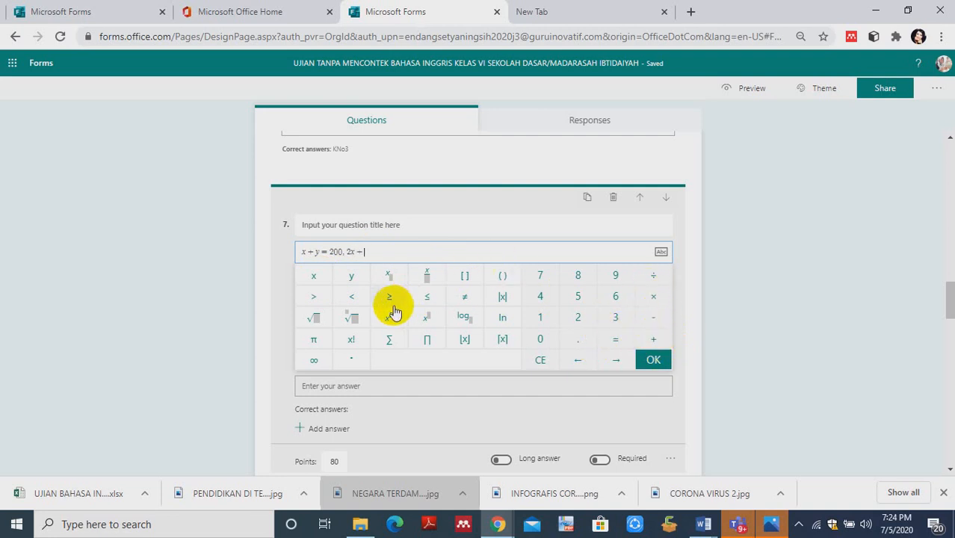
{"action": "left_click", "coordinate": [353, 276]}
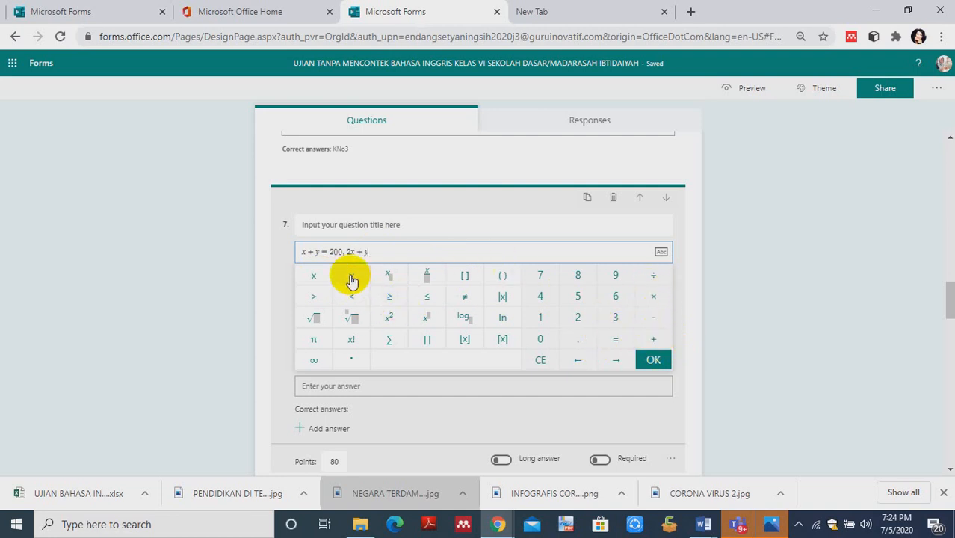
{"action": "left_click", "coordinate": [616, 340]}
{"action": "left_click", "coordinate": [414, 254]}
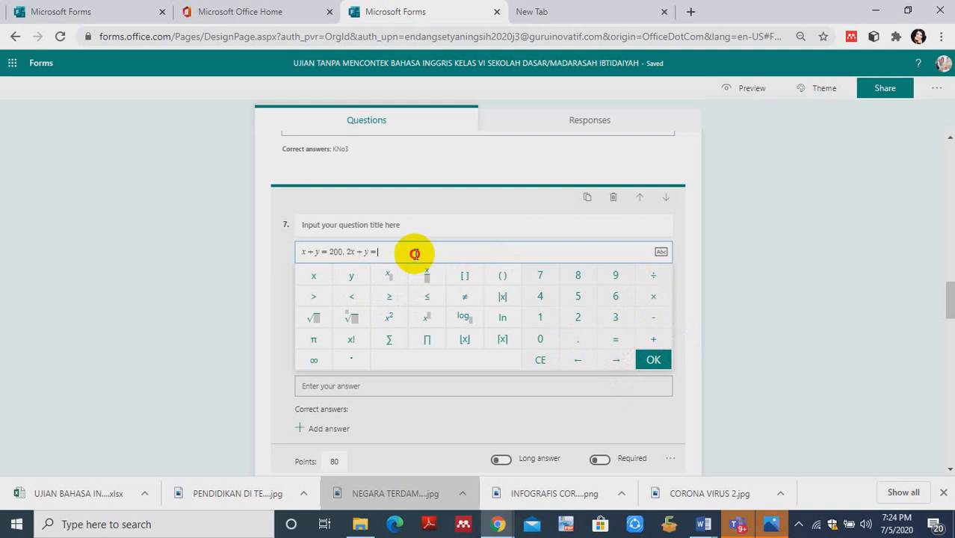
{"action": "type", "text": "500"}
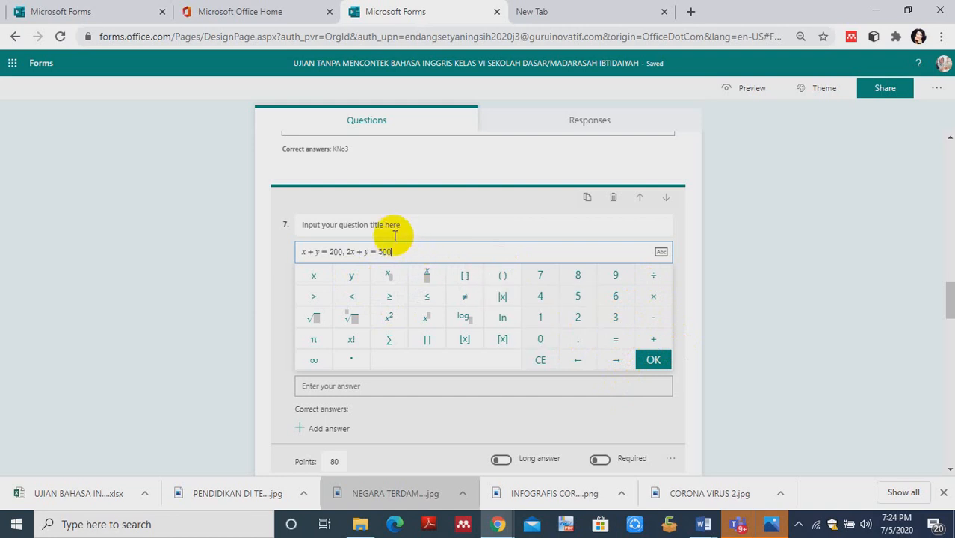
- Title question 7 "BERAPA NILAI X YANG TEPAT"
{"action": "left_click", "coordinate": [394, 228]}
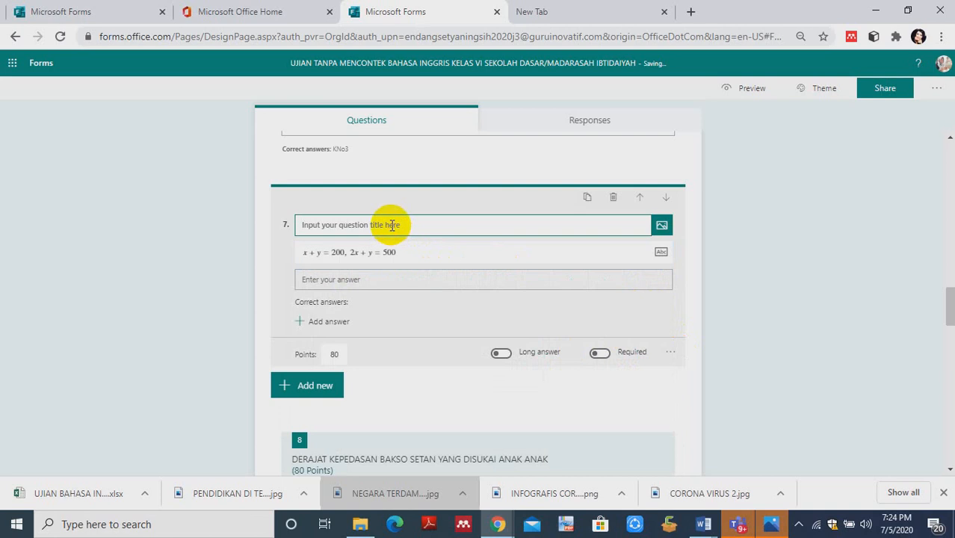
{"action": "type", "text": "BERAPA NILAI X YANG TEPAT"}
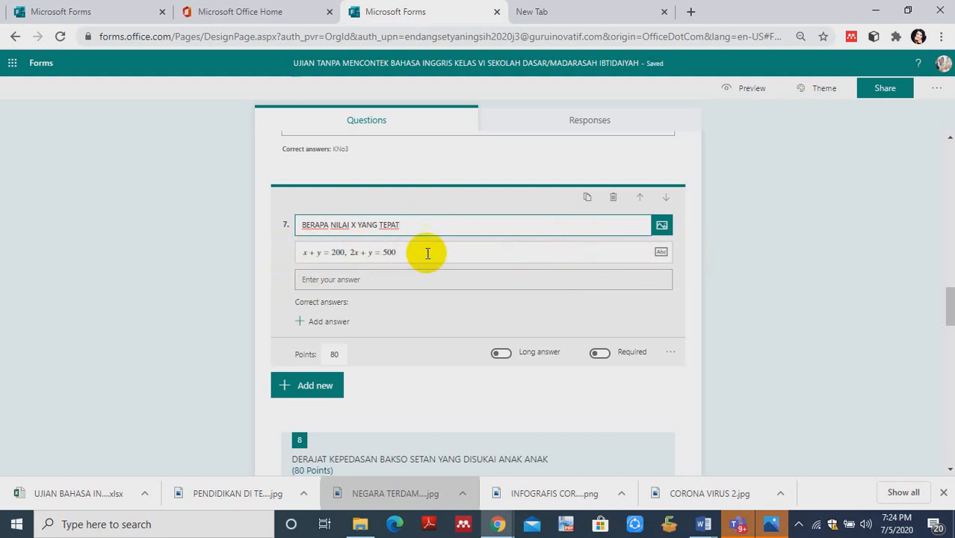
{"action": "left_click", "coordinate": [326, 282]}
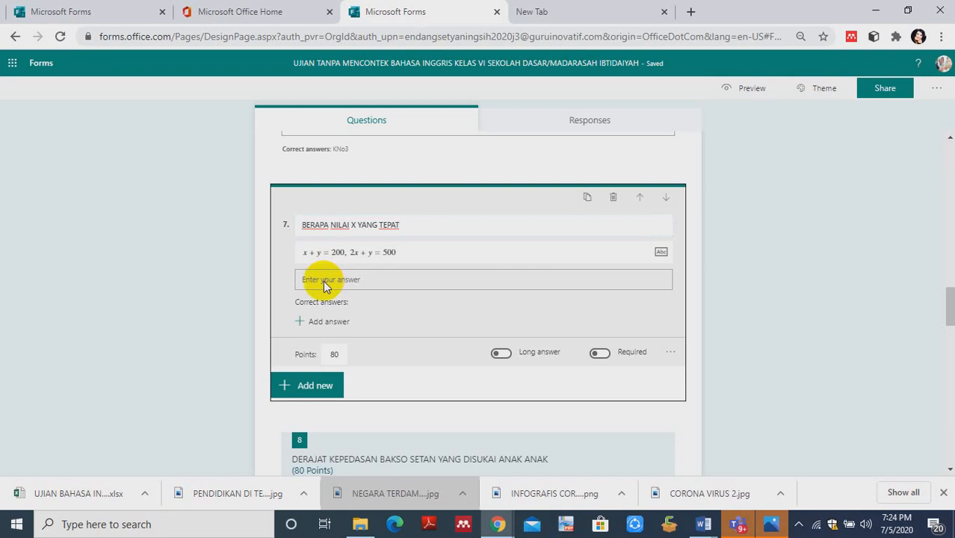
- Add x = 50 and x = 100 as the correct answers of question 7
{"action": "left_click", "coordinate": [311, 322]}
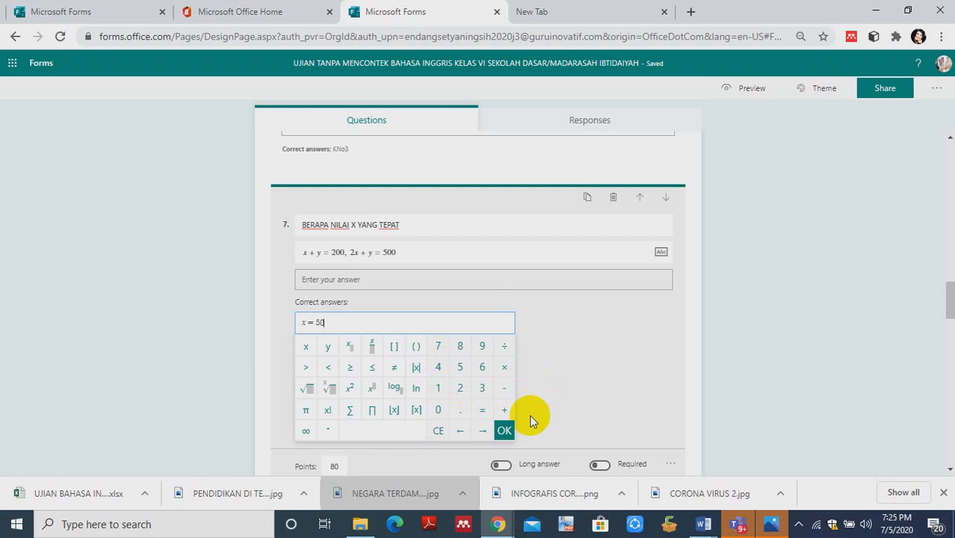
{"action": "left_click", "coordinate": [504, 431]}
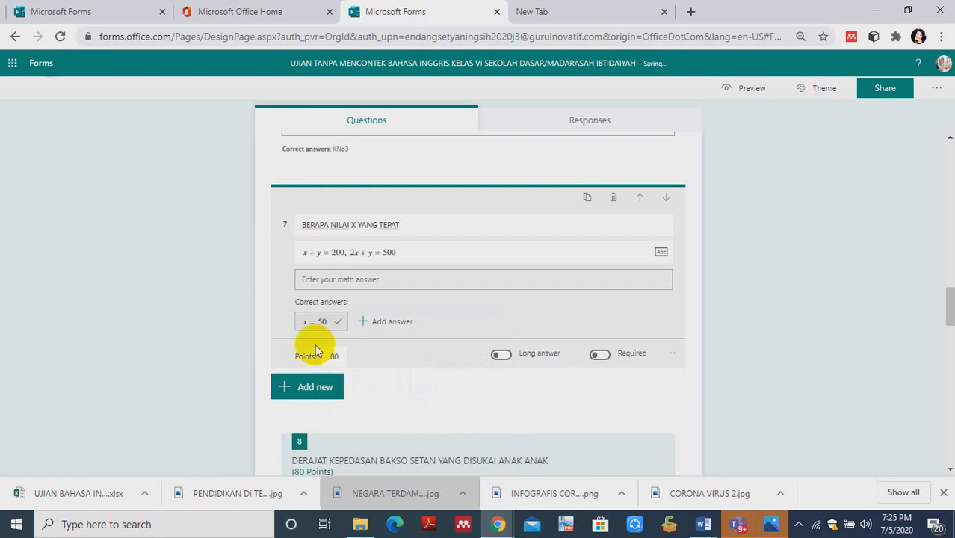
{"action": "left_click", "coordinate": [364, 322]}
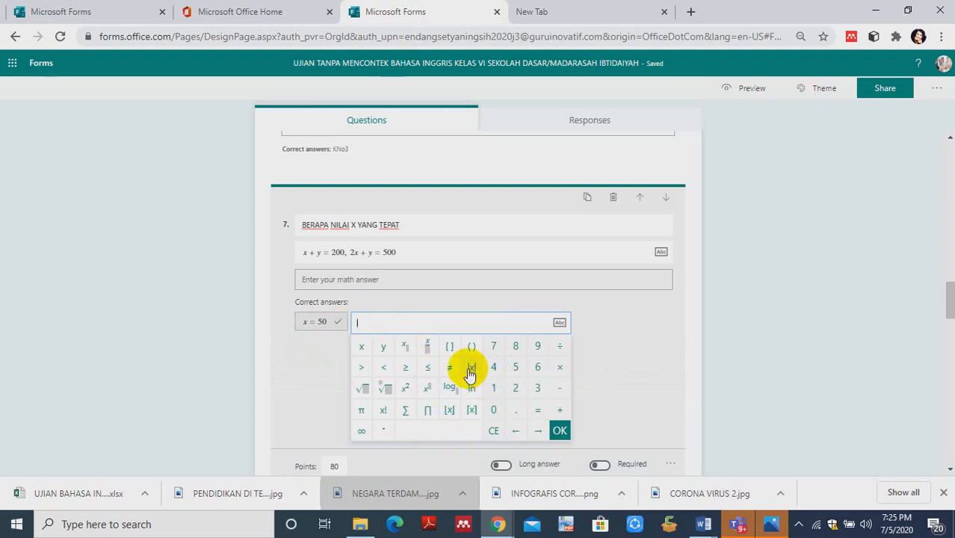
{"action": "left_click", "coordinate": [362, 348]}
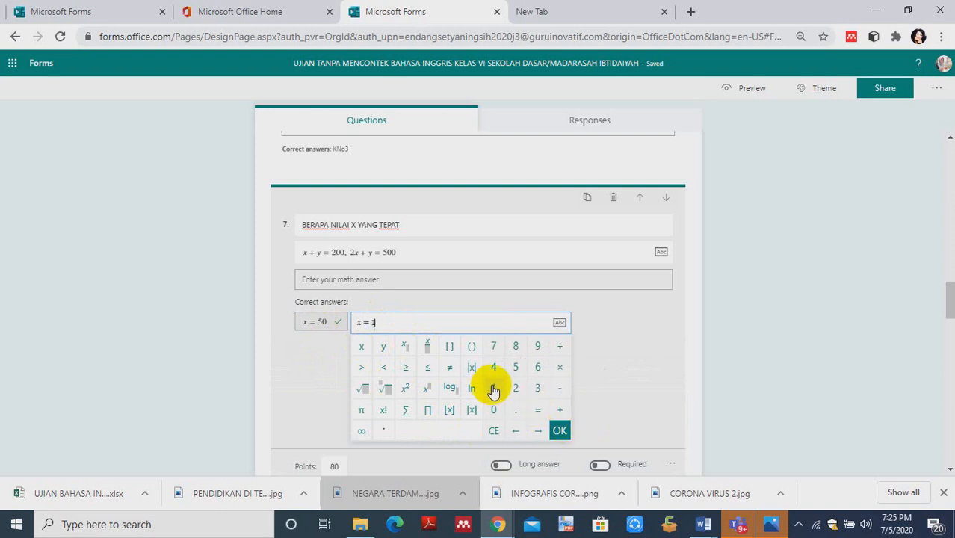
{"action": "left_click", "coordinate": [496, 414]}
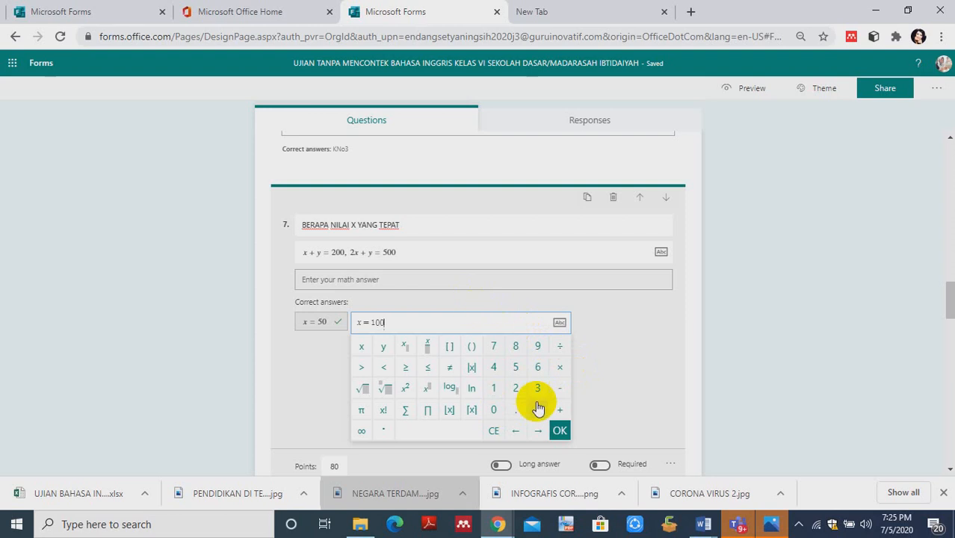
{"action": "left_click", "coordinate": [559, 431]}
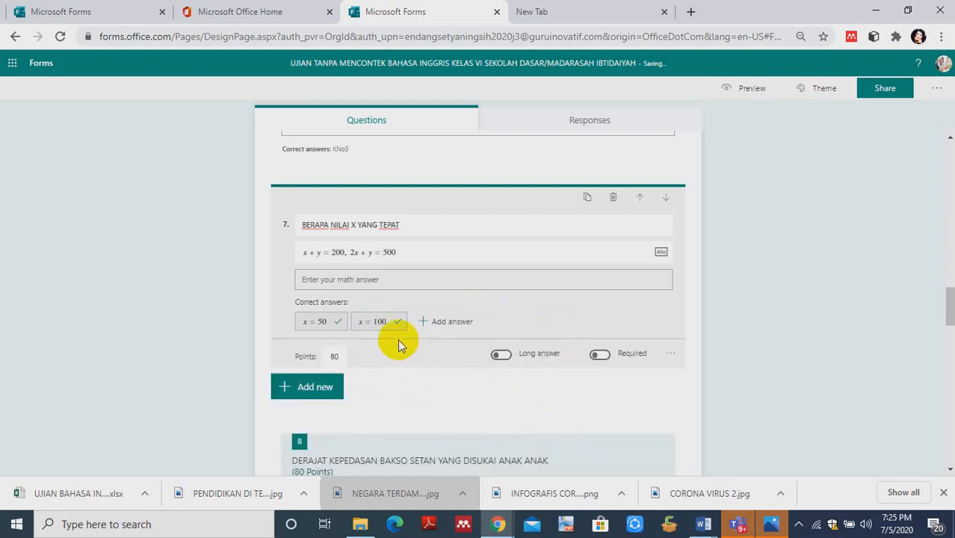
{"action": "mouse_move", "coordinate": [334, 323]}
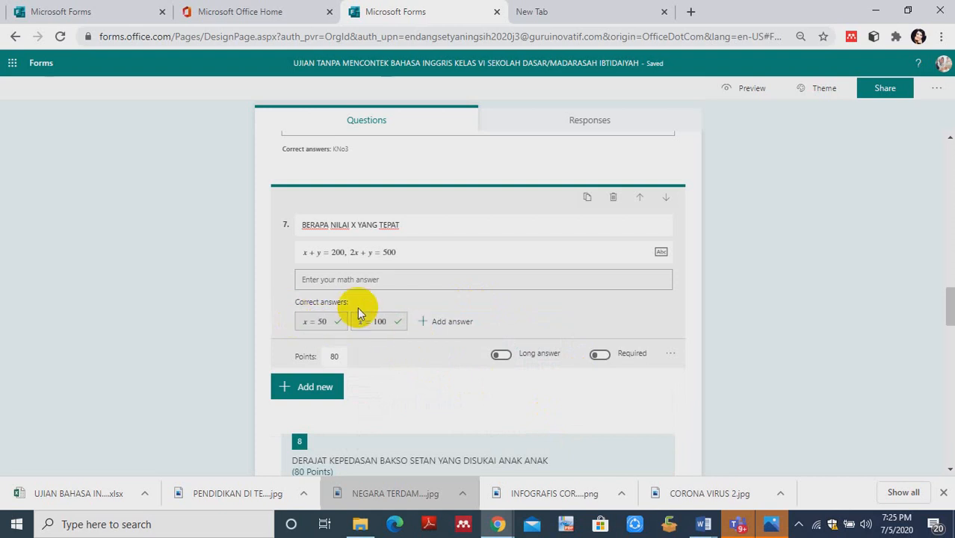
{"action": "mouse_move", "coordinate": [392, 330]}
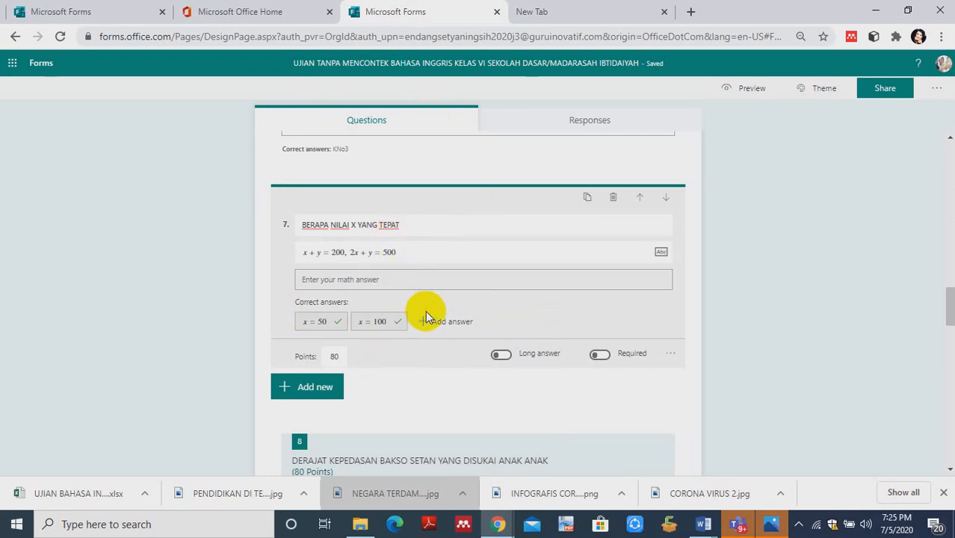
- Preview the form in mobile view and proceed past the identity questions to the SOAL PILIHAN GANDA section
{"action": "left_click", "coordinate": [744, 93]}
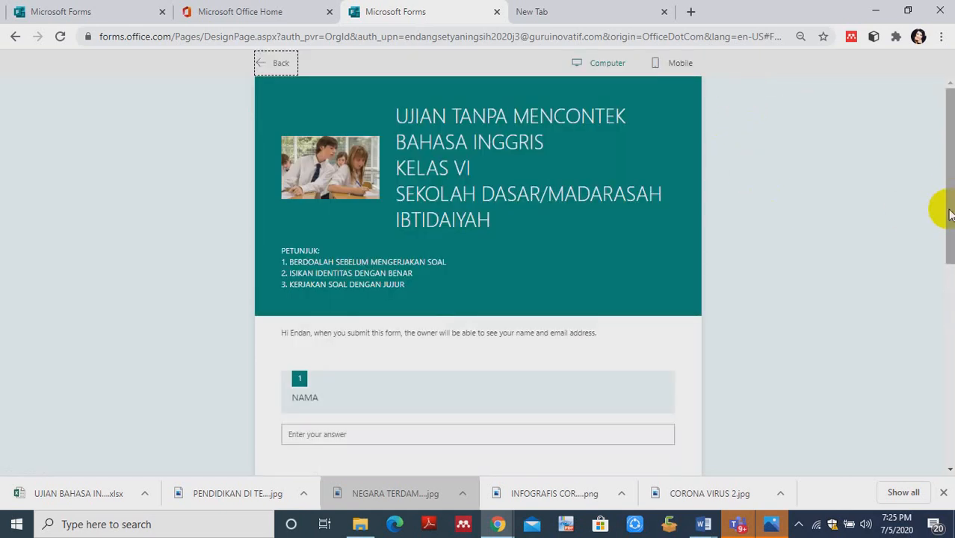
{"action": "left_click_drag", "start_coordinate": [949, 195], "coordinate": [938, 367]}
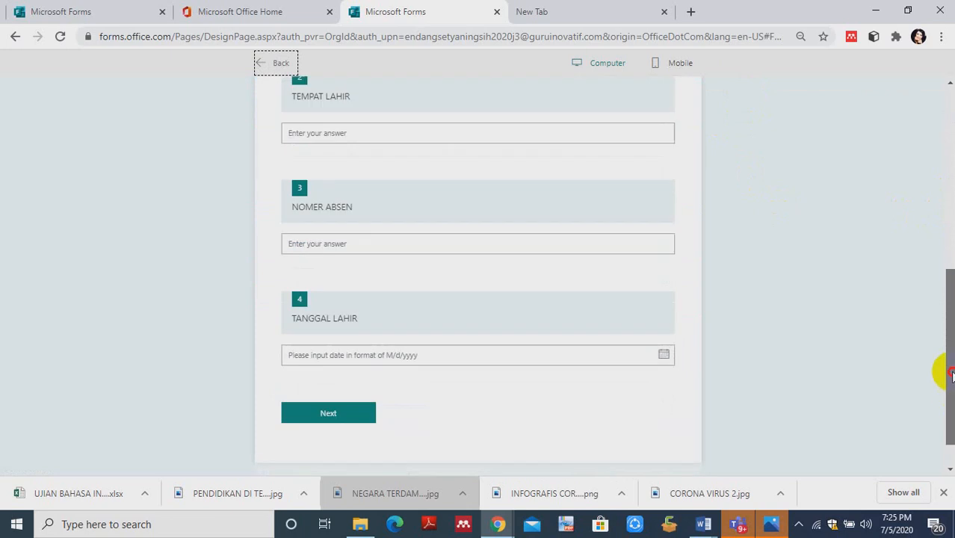
{"action": "left_click", "coordinate": [680, 69]}
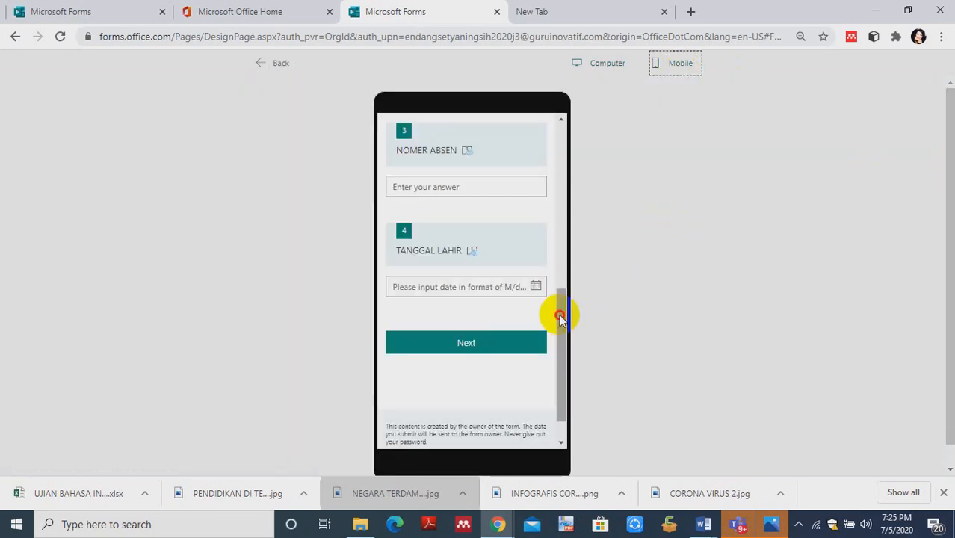
{"action": "left_click_drag", "start_coordinate": [561, 318], "coordinate": [561, 363]}
{"action": "left_click", "coordinate": [505, 320]}
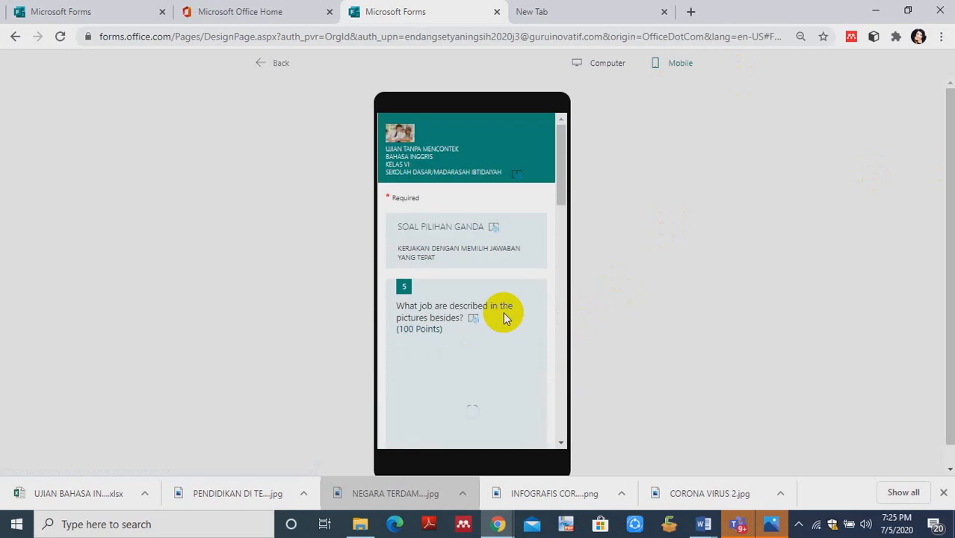
- Answer required question 10 in the mobile preview with 7/25/2020 and proceed to the following section
{"action": "left_click_drag", "start_coordinate": [563, 192], "coordinate": [580, 421]}
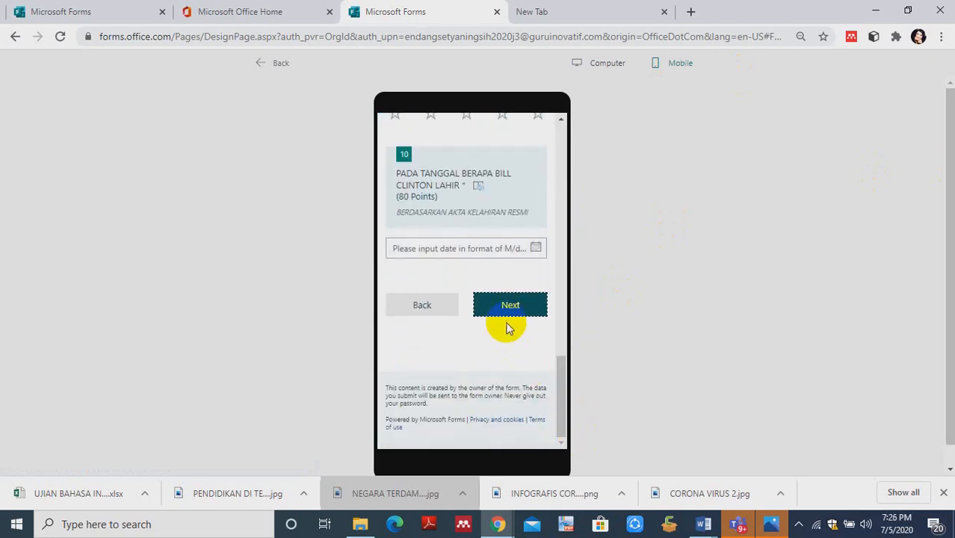
{"action": "left_click", "coordinate": [523, 305]}
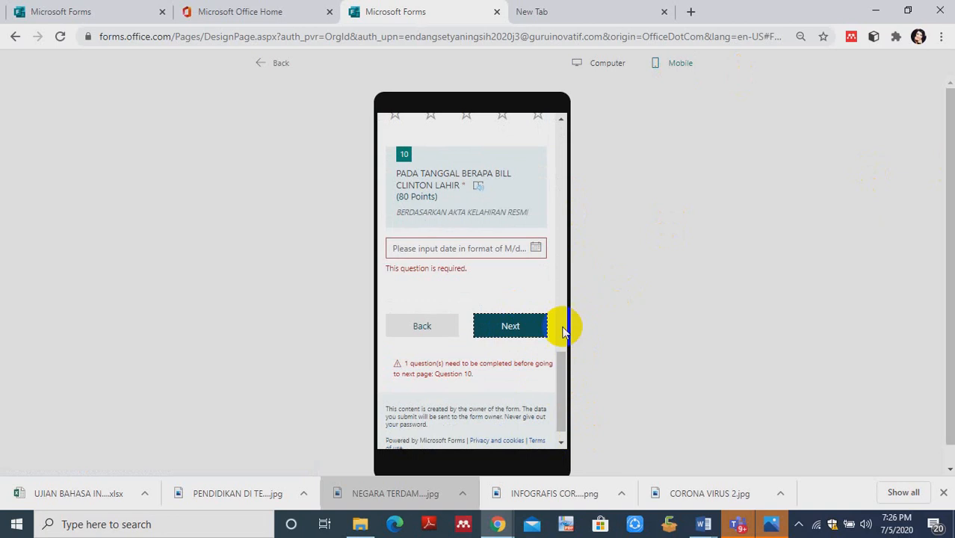
{"action": "left_click", "coordinate": [522, 249]}
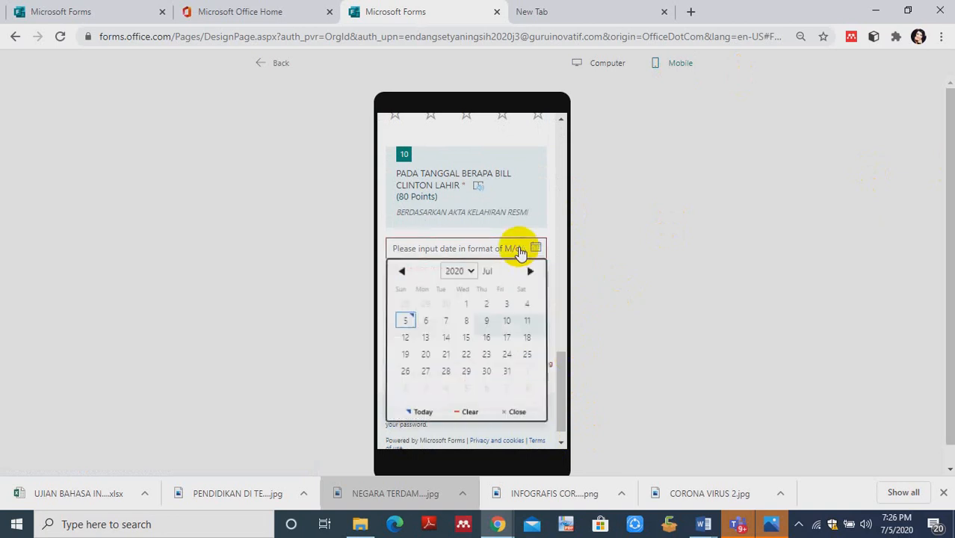
{"action": "left_click", "coordinate": [528, 357]}
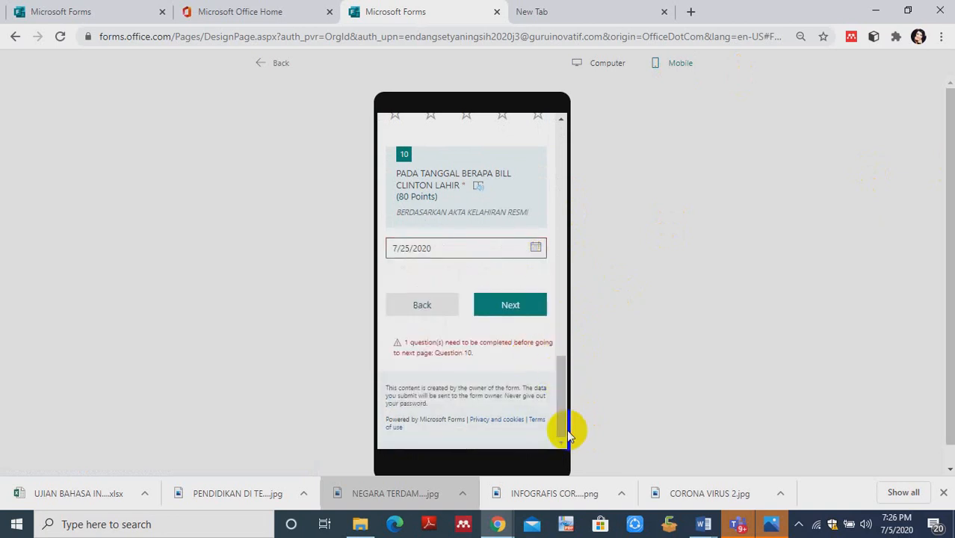
{"action": "left_click", "coordinate": [518, 310]}
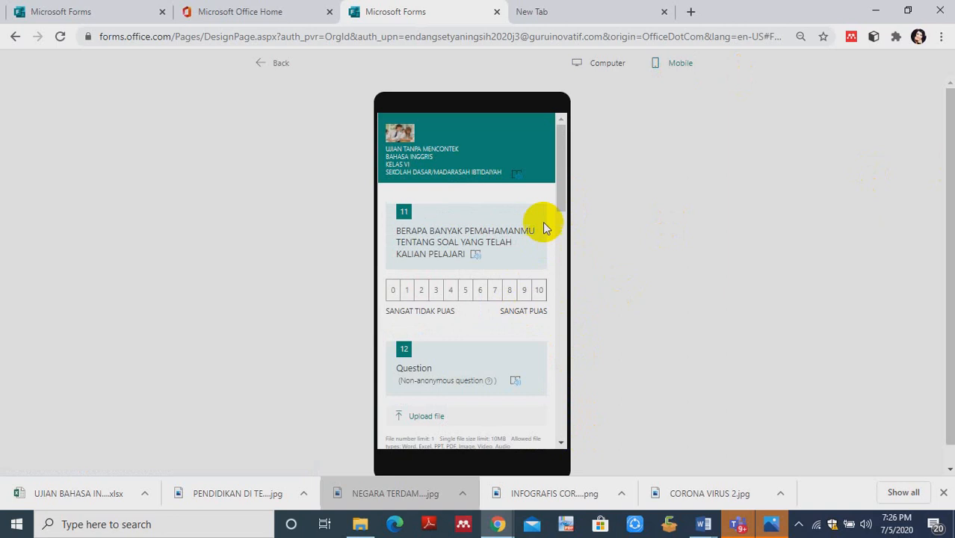
- Look through the section starting at question 11 in the mobile preview and return to the form editor
{"action": "left_click_drag", "start_coordinate": [562, 192], "coordinate": [549, 142]}
{"action": "left_click_drag", "start_coordinate": [545, 106], "coordinate": [562, 124]}
{"action": "left_click_drag", "start_coordinate": [555, 187], "coordinate": [566, 144]}
{"action": "left_click", "coordinate": [258, 66]}
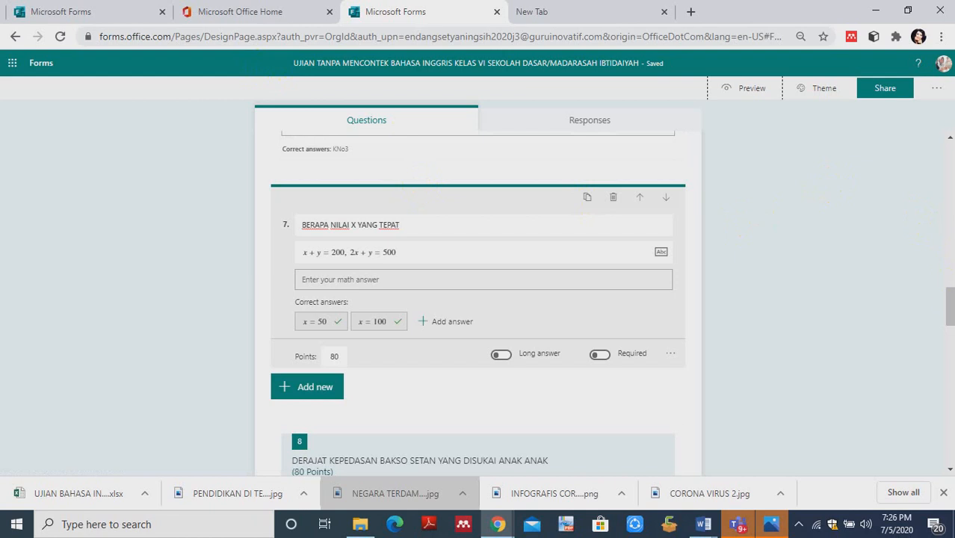
- Check questions 5 to 8 in the editor, then reopen the mobile preview and advance to the section with question 5
{"action": "left_click_drag", "start_coordinate": [950, 291], "coordinate": [950, 276]}
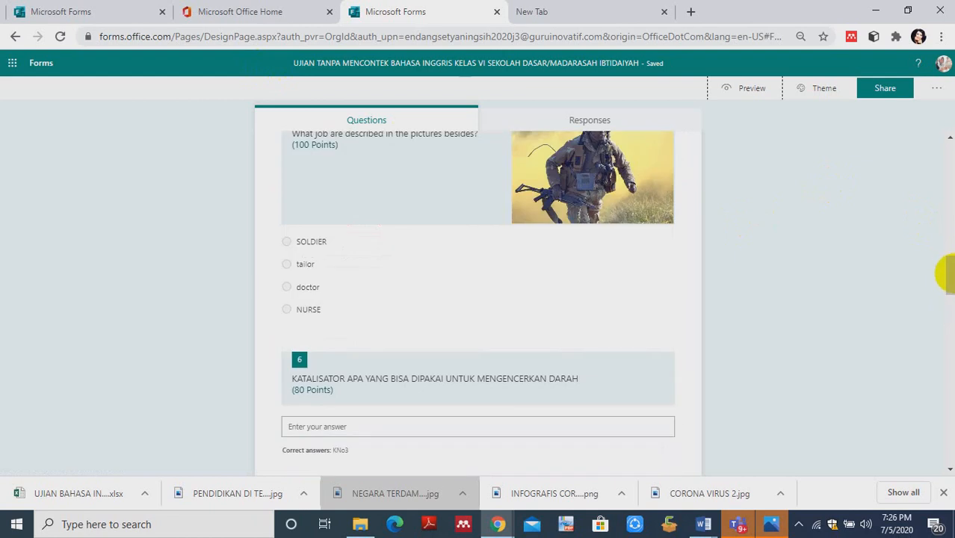
{"action": "left_click_drag", "start_coordinate": [946, 266], "coordinate": [949, 305]}
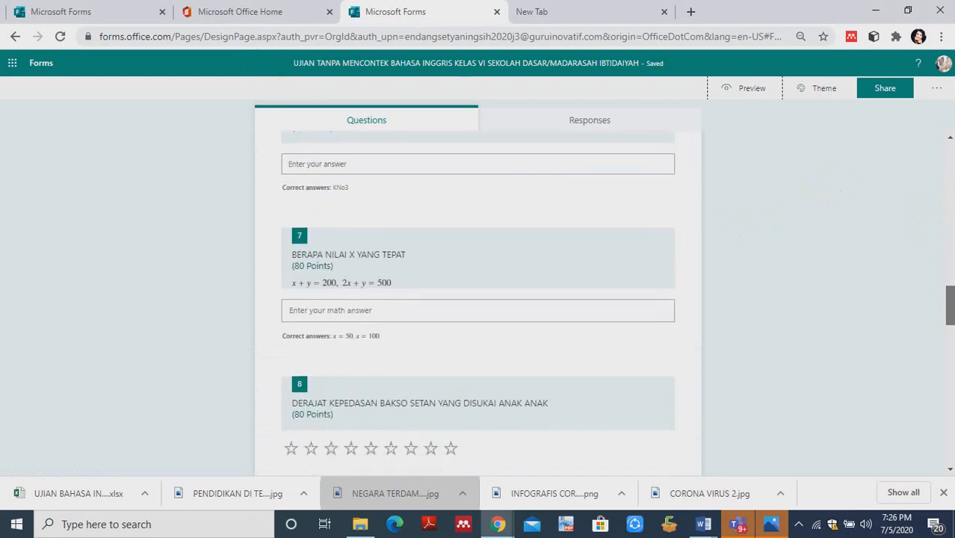
{"action": "left_click", "coordinate": [754, 92]}
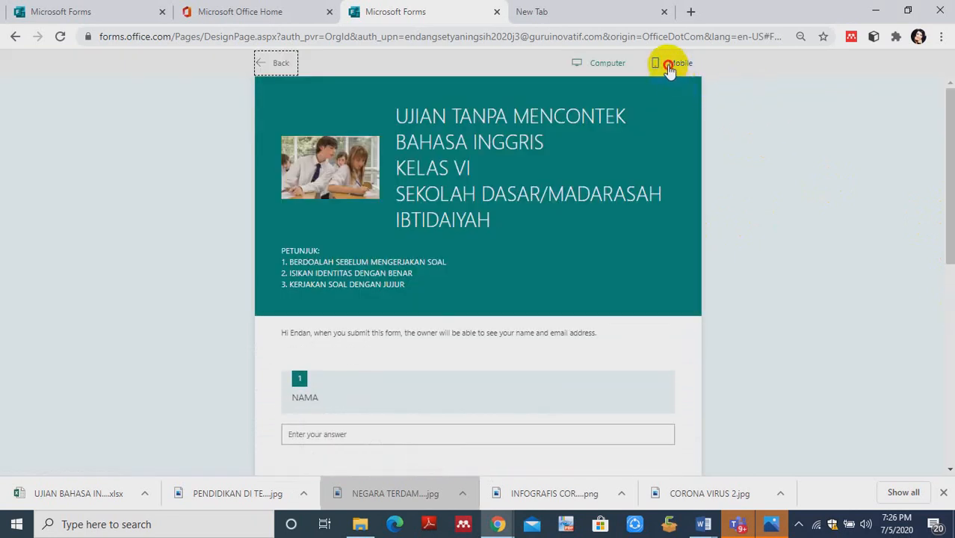
{"action": "left_click", "coordinate": [670, 67]}
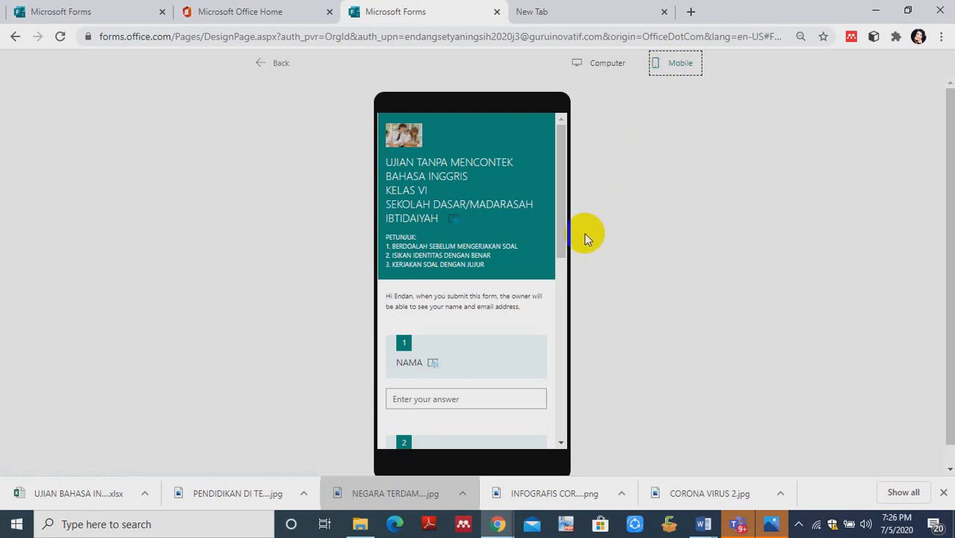
{"action": "left_click_drag", "start_coordinate": [562, 236], "coordinate": [553, 381]}
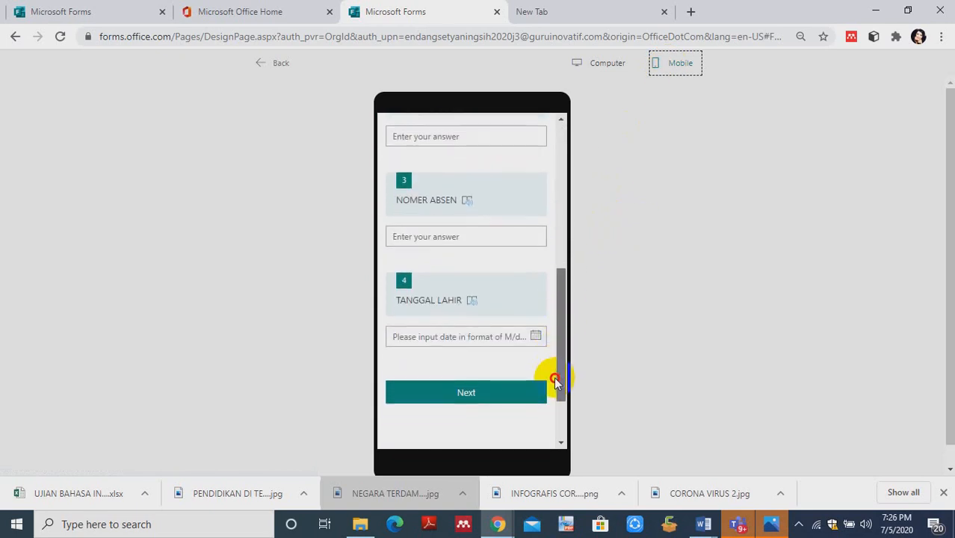
{"action": "left_click", "coordinate": [493, 392]}
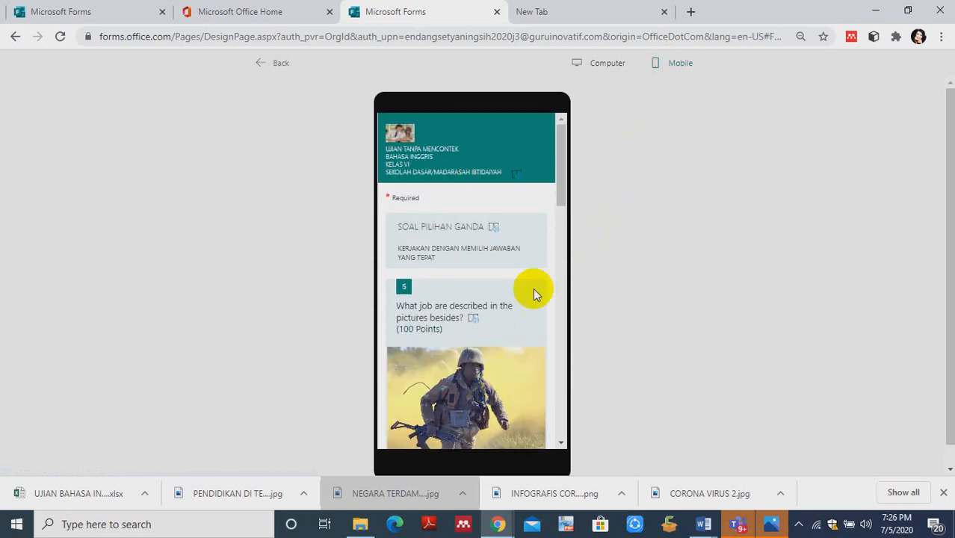
- Examine question 7's equation and its math answer keypad in the mobile preview, and return to the form editor
{"action": "left_click_drag", "start_coordinate": [559, 196], "coordinate": [576, 315]}
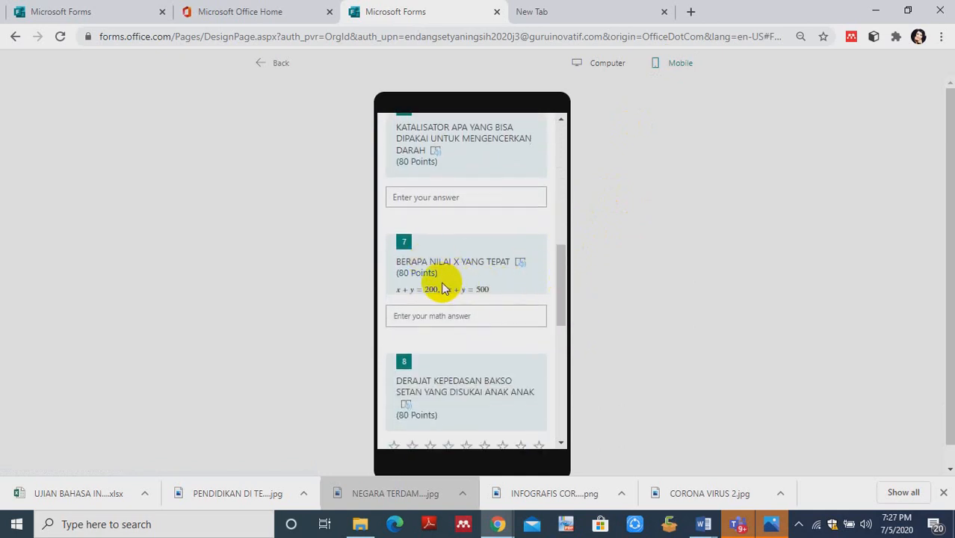
{"action": "left_click", "coordinate": [487, 280]}
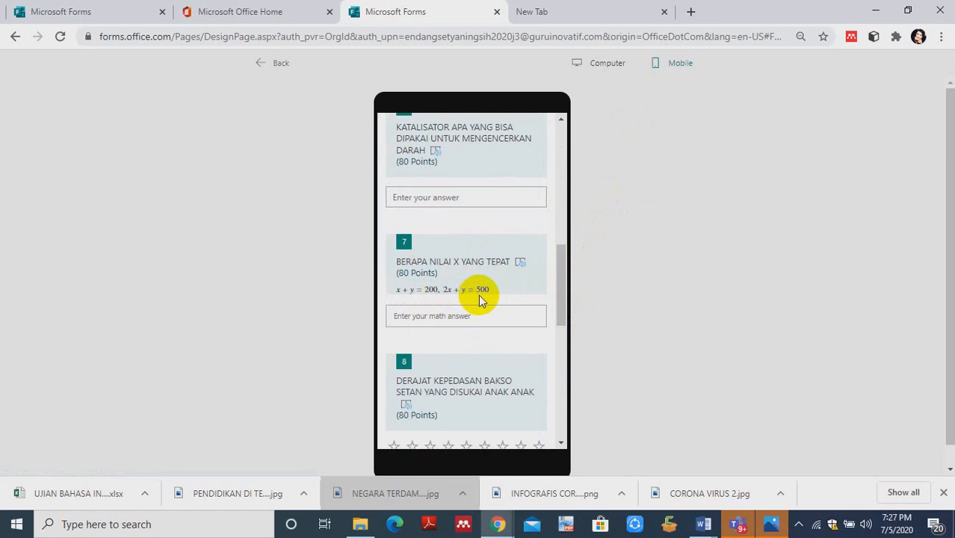
{"action": "left_click", "coordinate": [465, 313]}
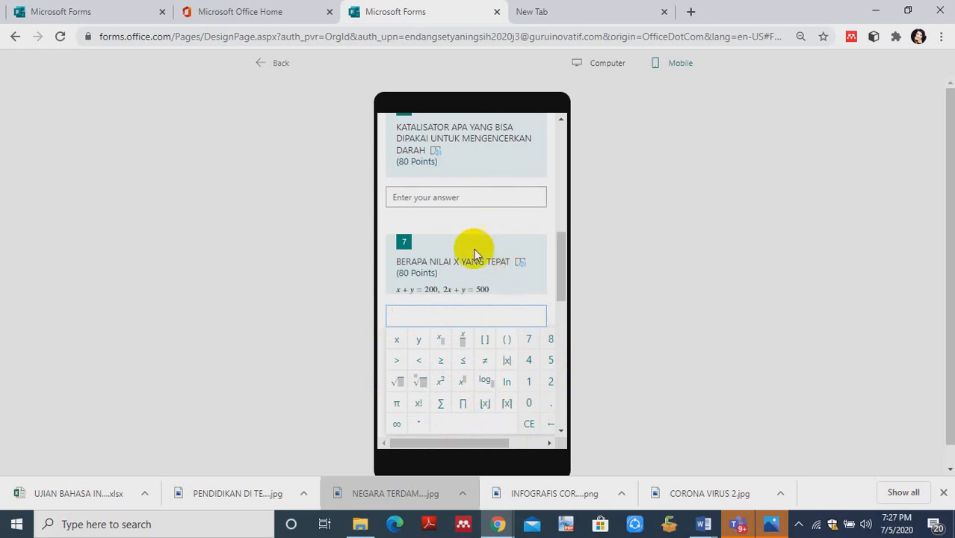
{"action": "left_click", "coordinate": [264, 67]}
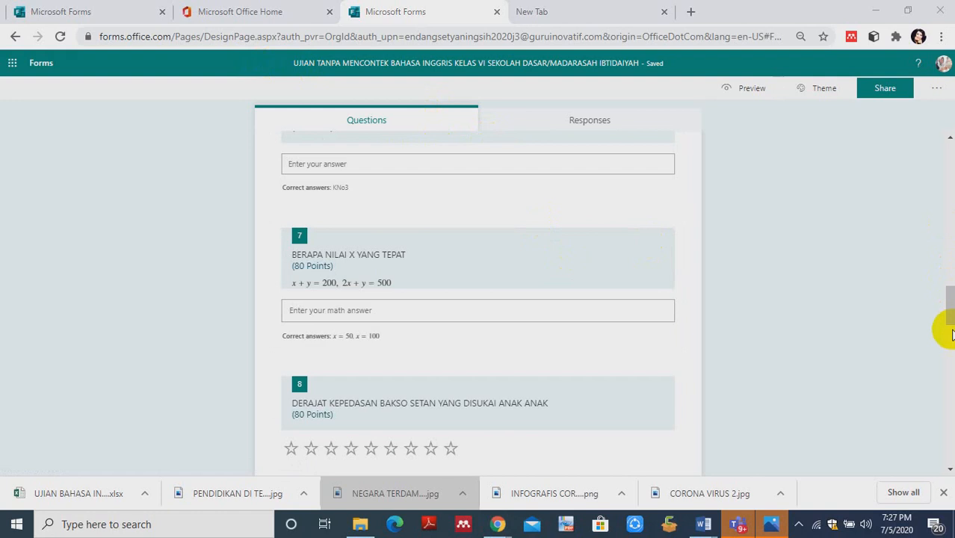
- Check which additional question types can be added at the end of the form, after question 15
{"action": "left_click_drag", "start_coordinate": [941, 316], "coordinate": [950, 445]}
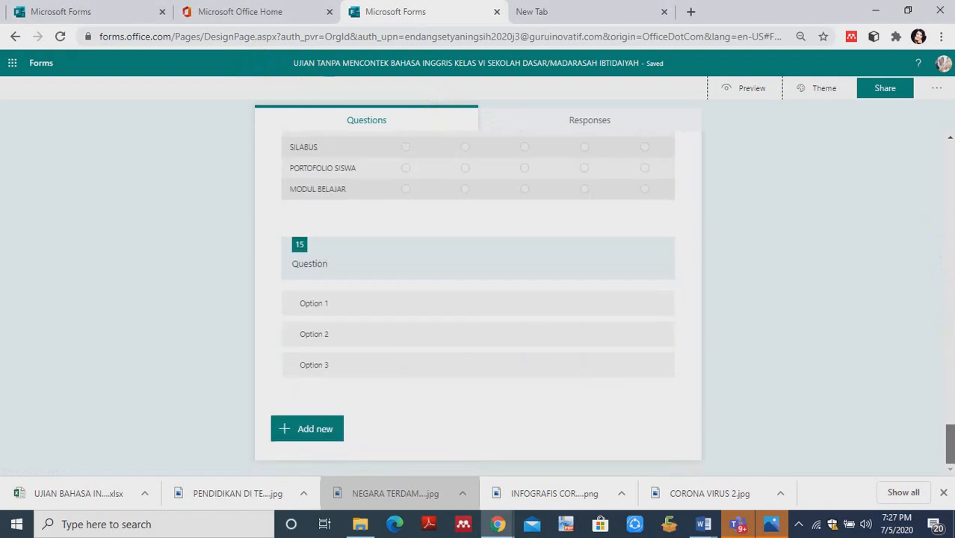
{"action": "left_click", "coordinate": [307, 429]}
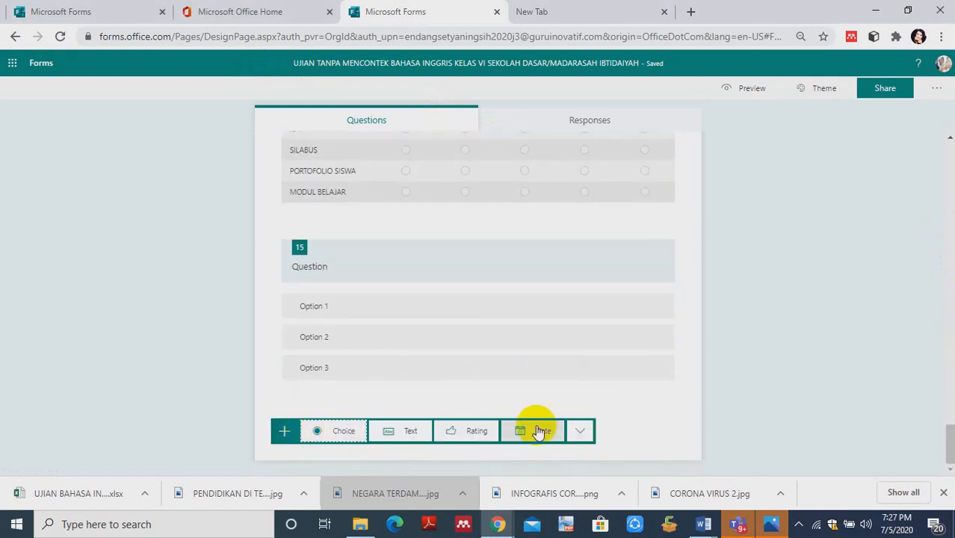
{"action": "left_click", "coordinate": [578, 432]}
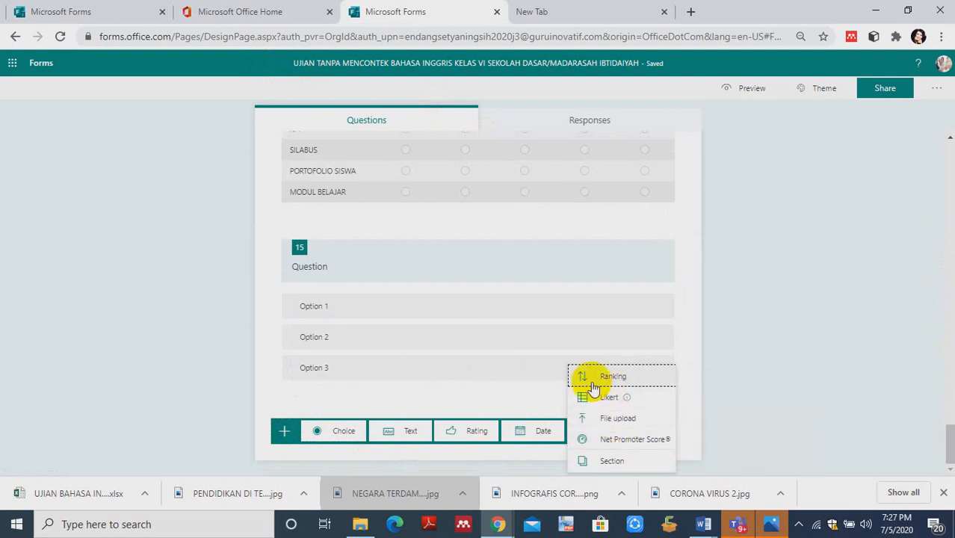
{"action": "mouse_move", "coordinate": [618, 395]}
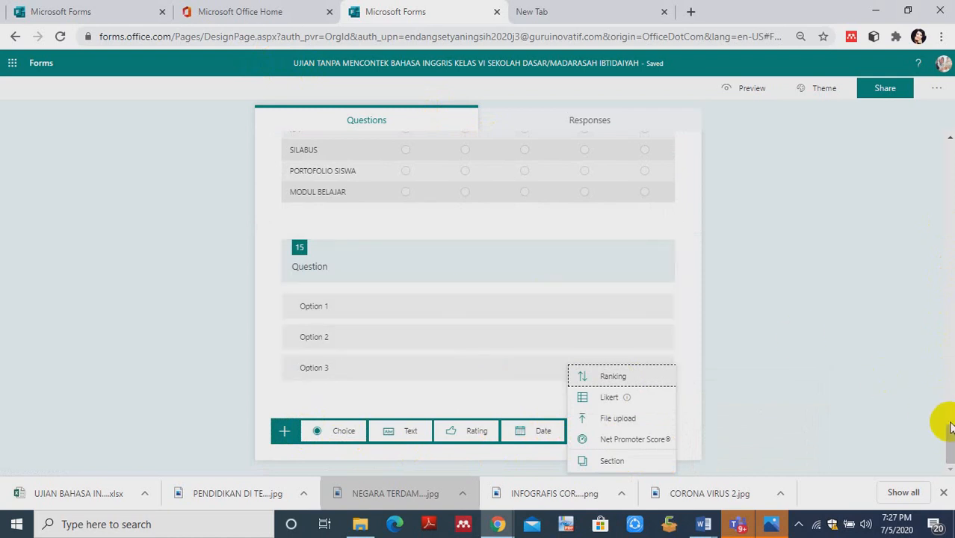
{"action": "left_click_drag", "start_coordinate": [951, 432], "coordinate": [951, 329]}
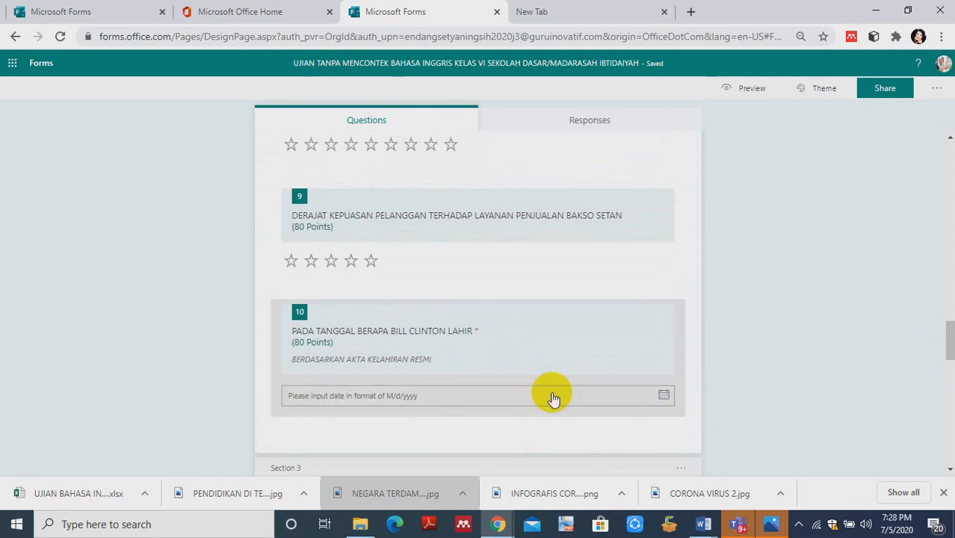
- Add a Text question directly after question 10 and enable Restrictions so its answer must be a number
{"action": "left_click", "coordinate": [294, 410]}
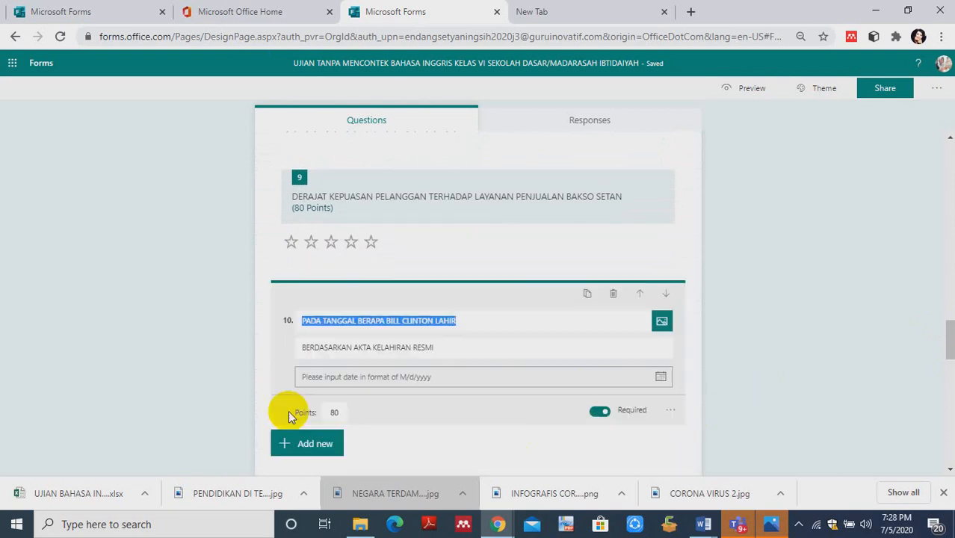
{"action": "left_click", "coordinate": [295, 446]}
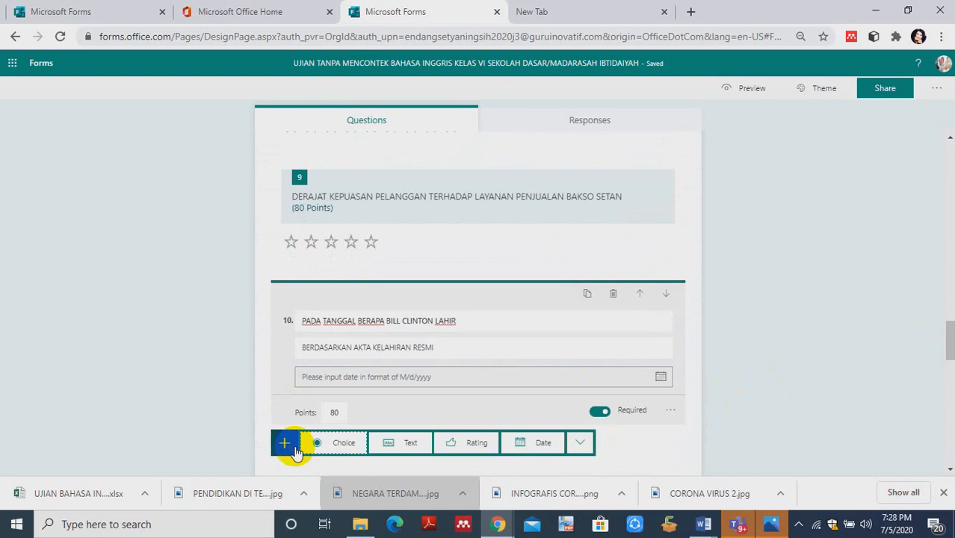
{"action": "left_click", "coordinate": [581, 444]}
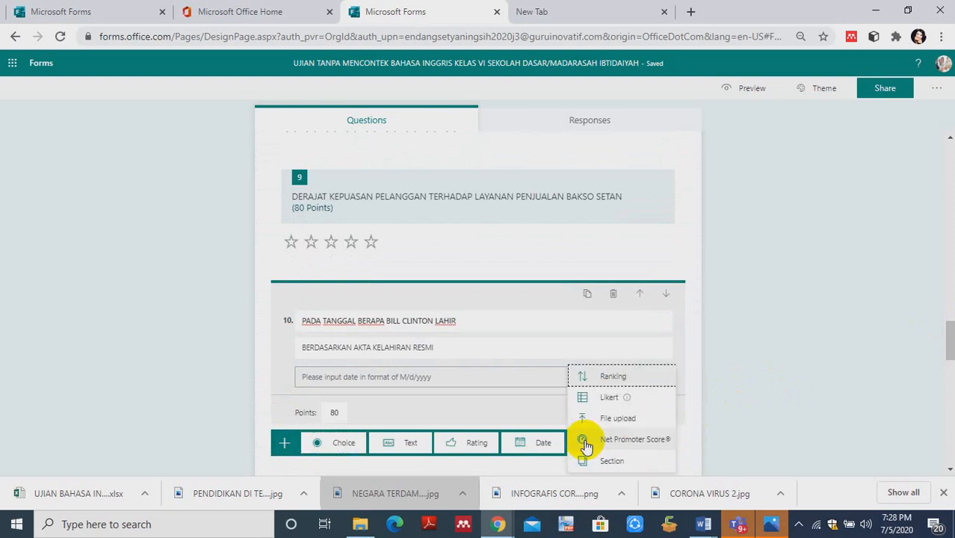
{"action": "left_click", "coordinate": [408, 444]}
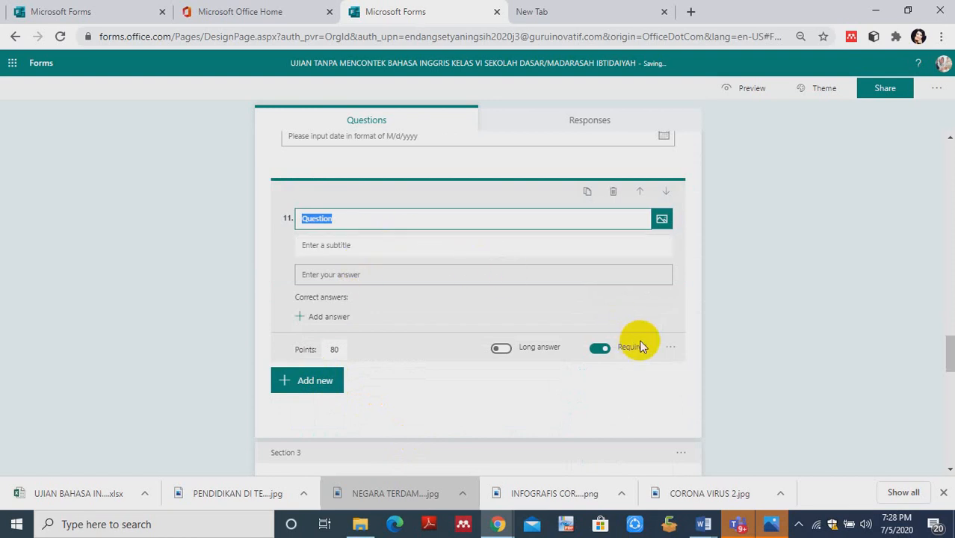
{"action": "left_click", "coordinate": [672, 348]}
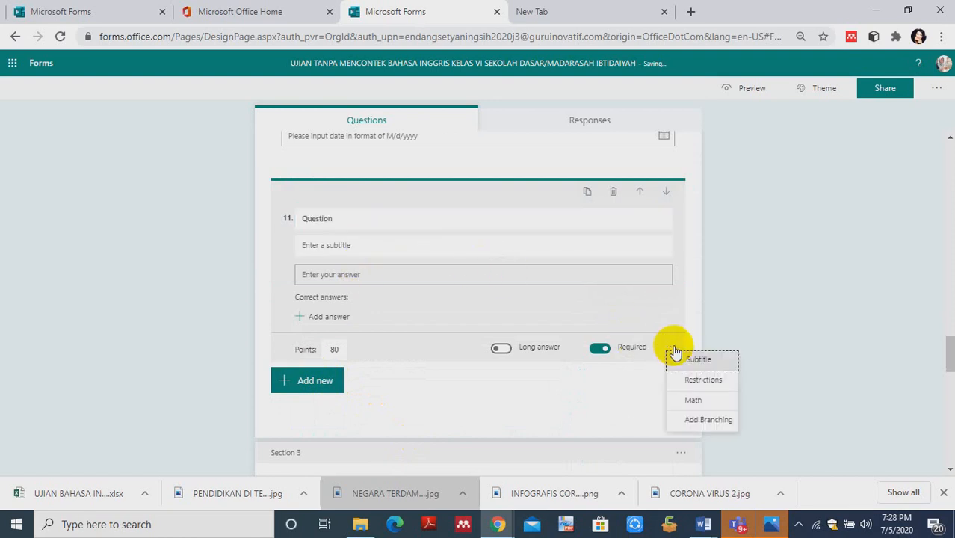
{"action": "left_click", "coordinate": [701, 381]}
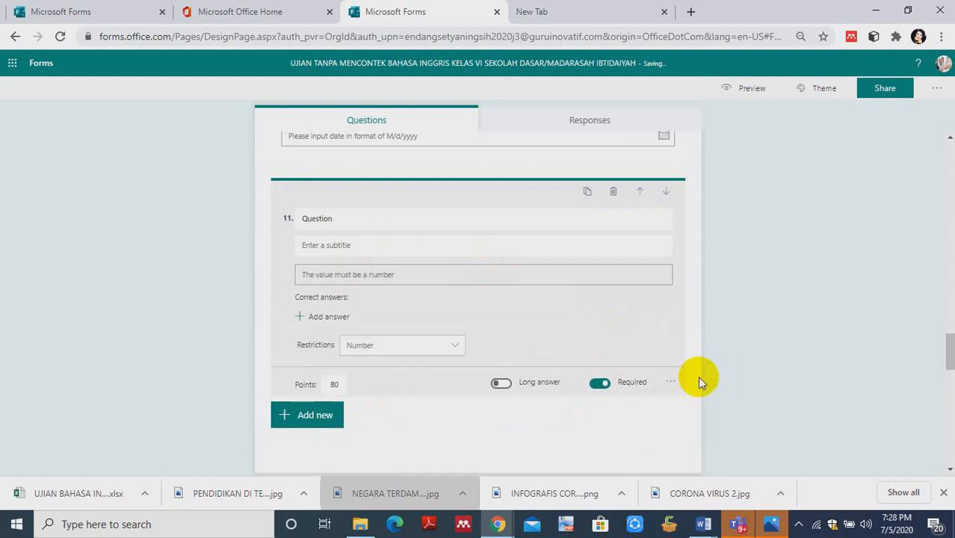
- Replace the default title of question 11 with the number series 12,13,14,15,16,17,18,19,20
{"action": "left_click", "coordinate": [345, 221]}
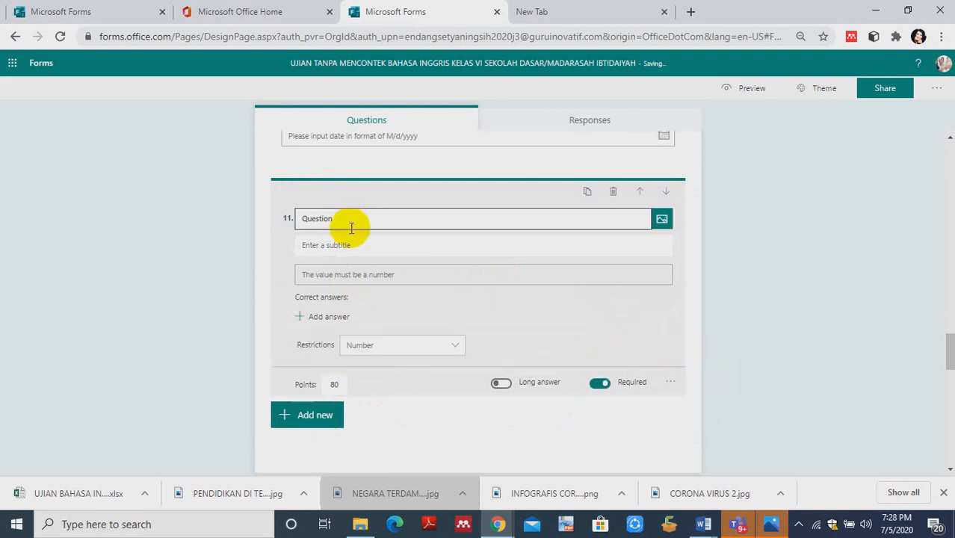
{"action": "left_click", "coordinate": [340, 220]}
{"action": "left_click", "coordinate": [322, 245]}
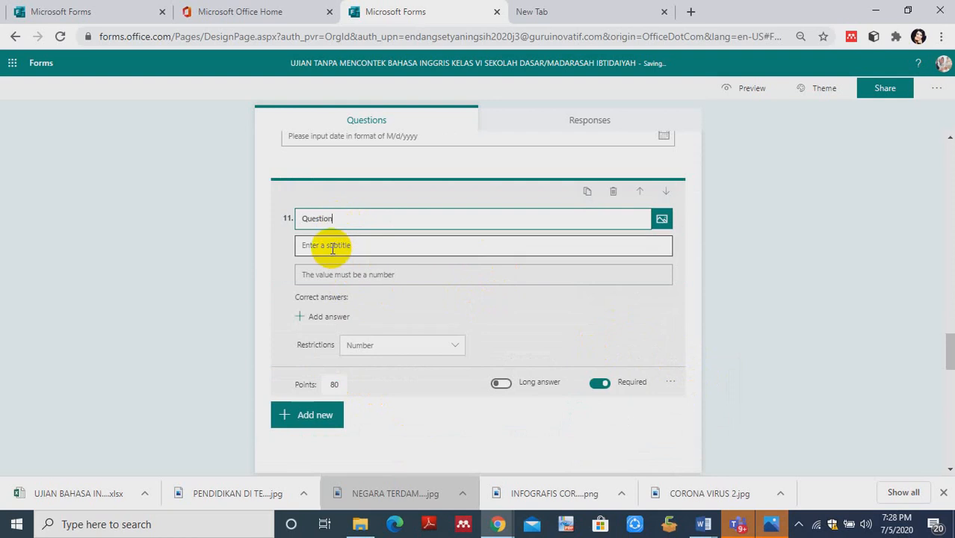
{"action": "left_click", "coordinate": [308, 279]}
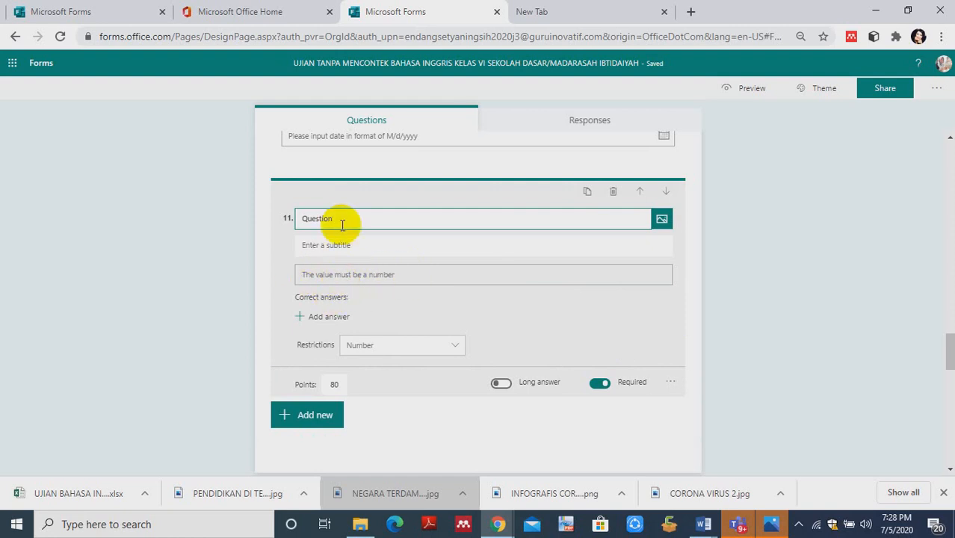
{"action": "key", "text": "BackSpace"}
{"action": "key", "text": "BackSpace"}
{"action": "key", "text": "BackSpace"}
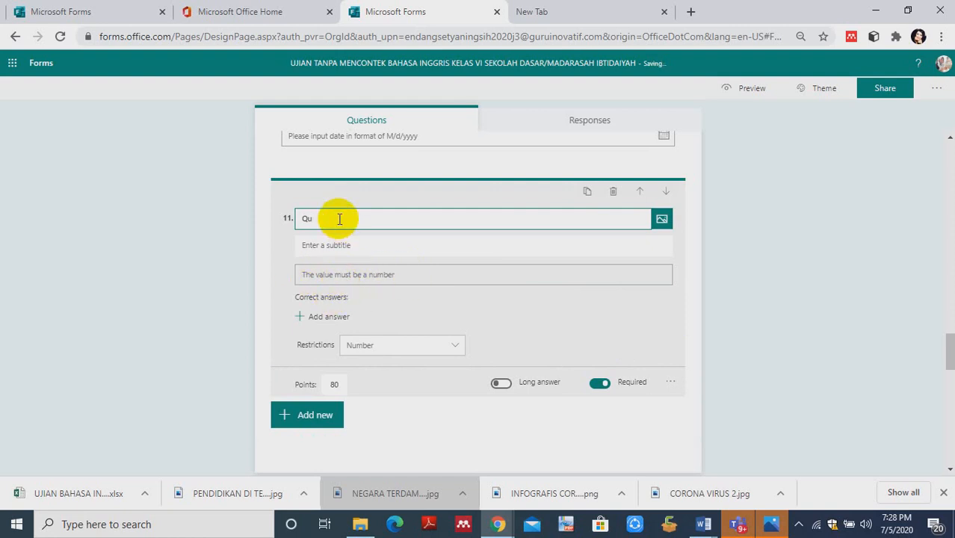
{"action": "key", "text": "BackSpace"}
{"action": "key", "text": "BackSpace"}
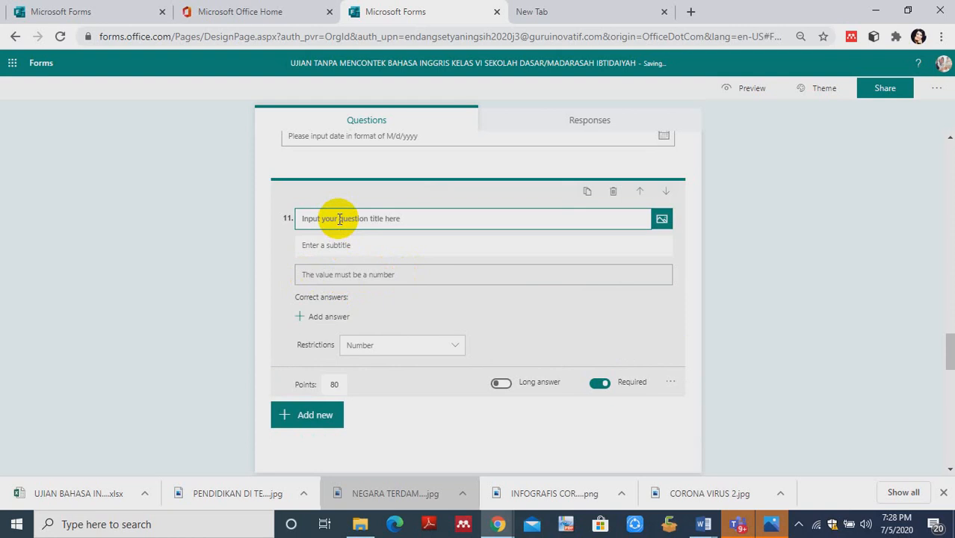
{"action": "type", "text": "12,13"}
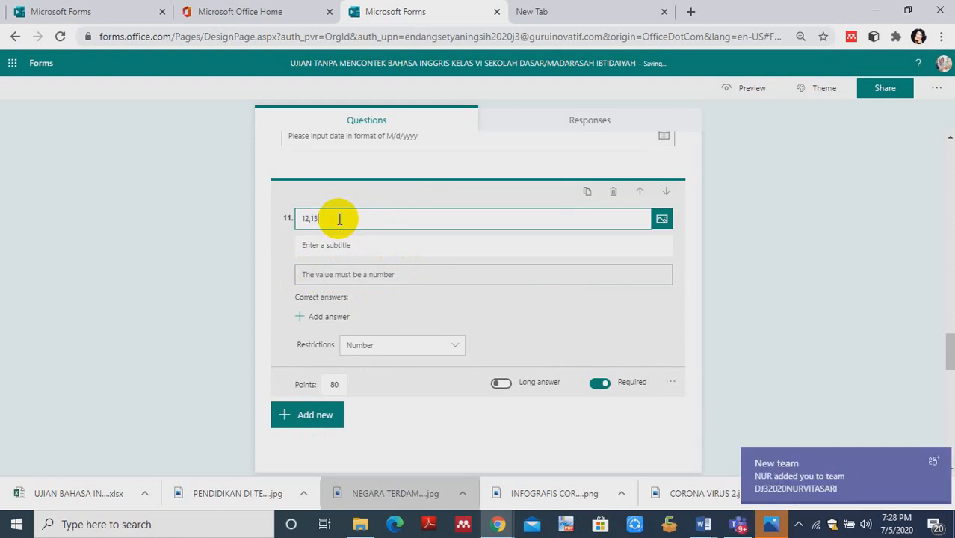
{"action": "type", "text": ",14,15,"}
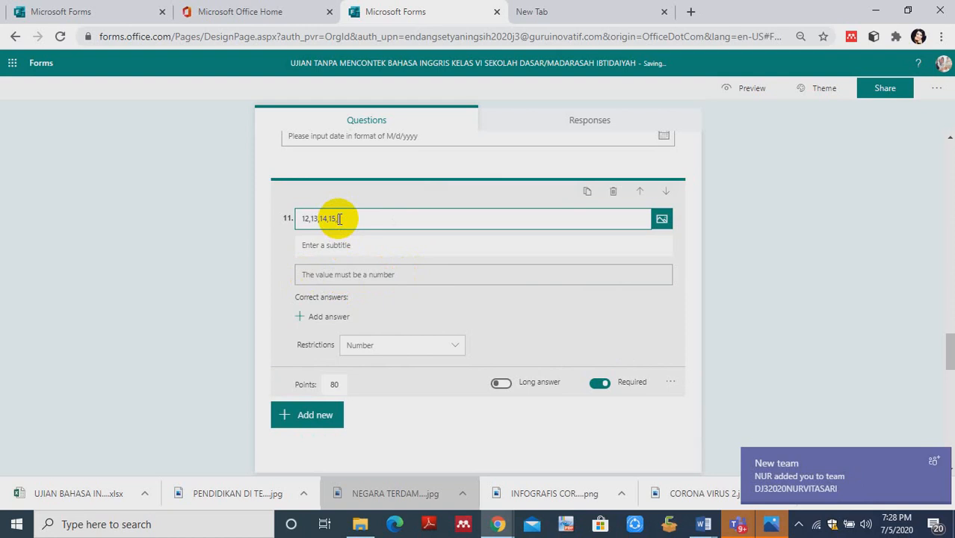
{"action": "type", "text": "16,1"}
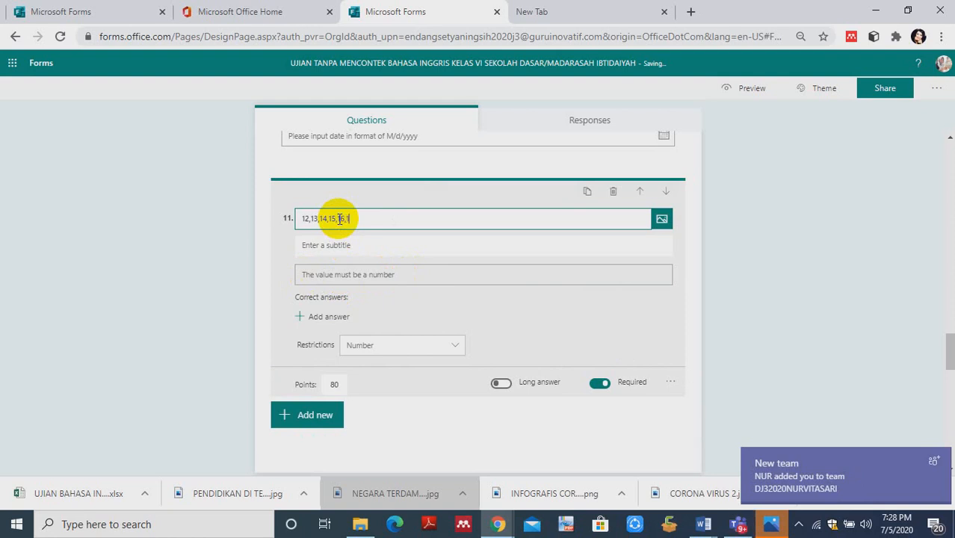
{"action": "type", "text": "7,18,19,1"}
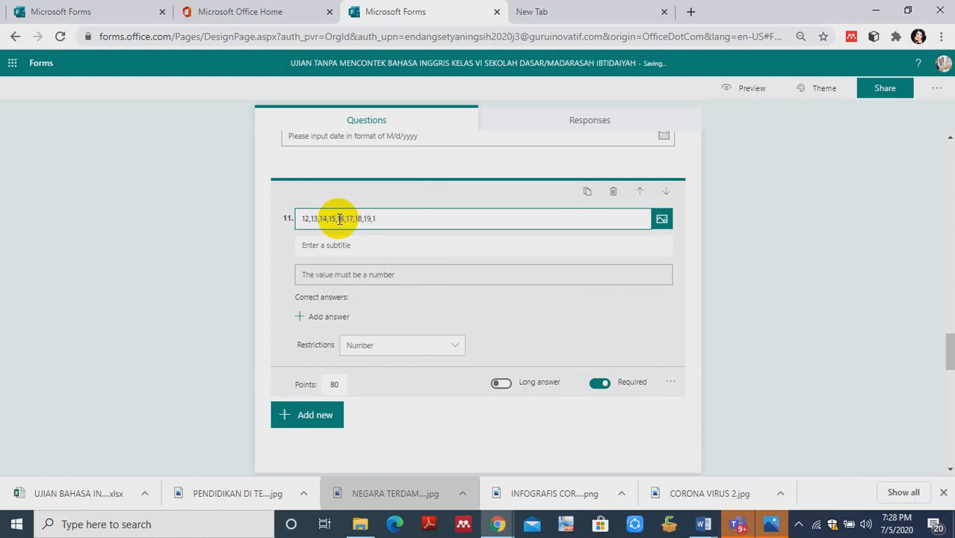
{"action": "type", "text": "0"}
- Enter DARI DATA DI ATAS TENTUKAN DATA PALING RENDAH as the subtitle of question 11
{"action": "left_click", "coordinate": [340, 246]}
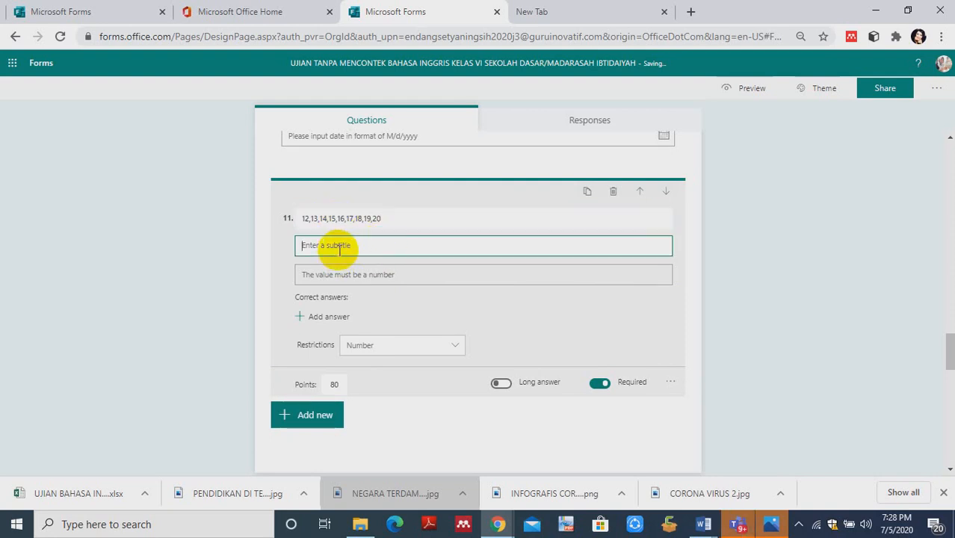
{"action": "type", "text": "DARI DAT"}
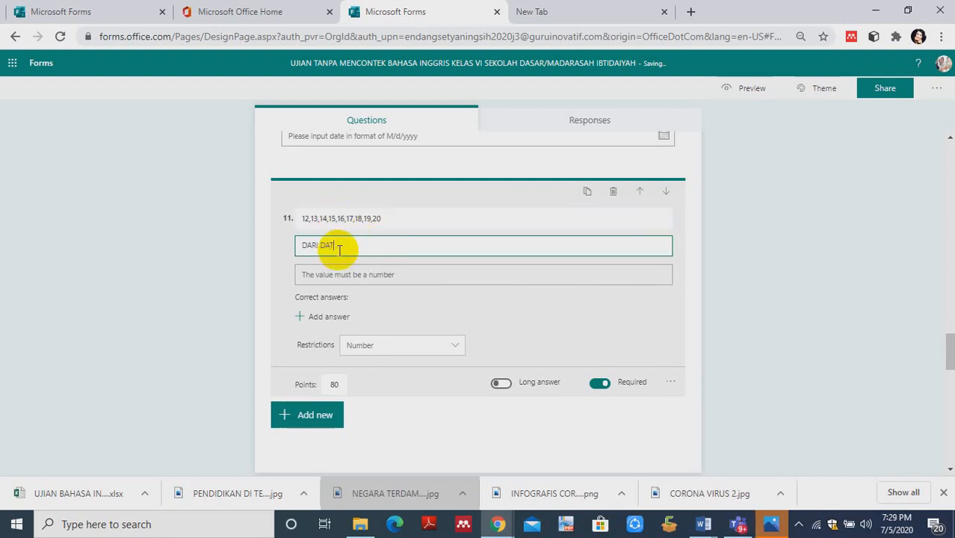
{"action": "type", "text": "A-DI ATAS"}
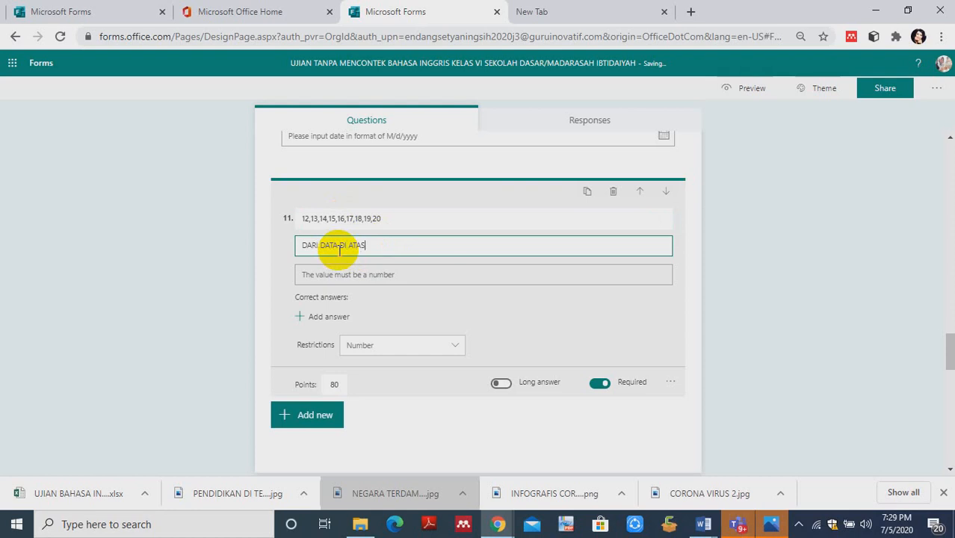
{"action": "type", "text": " TENTUKAN DATA PA"}
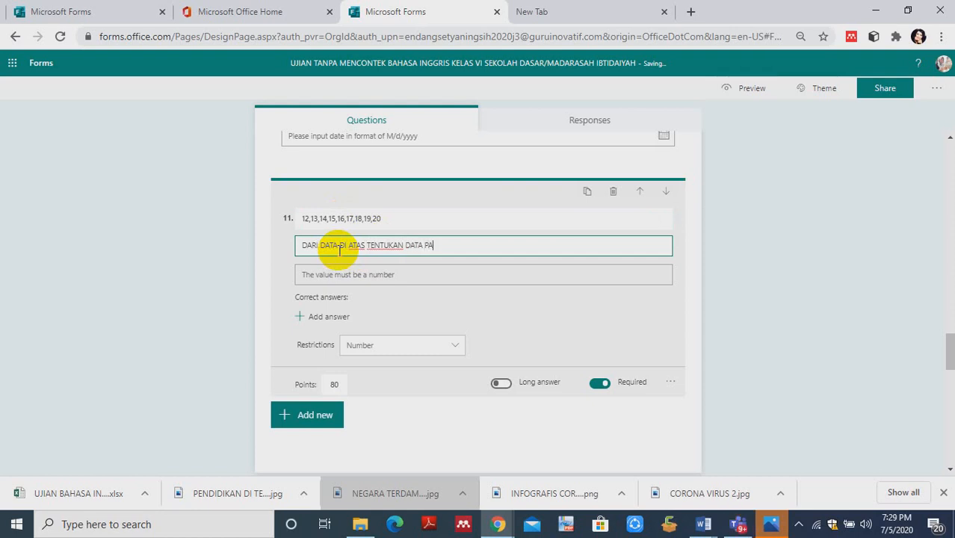
{"action": "type", "text": "LING RE"}
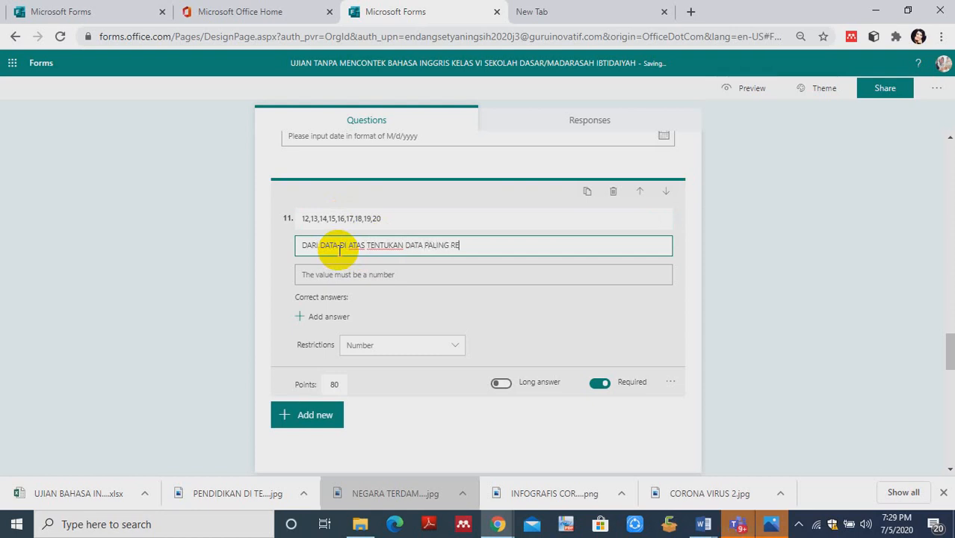
{"action": "type", "text": "NDAH"}
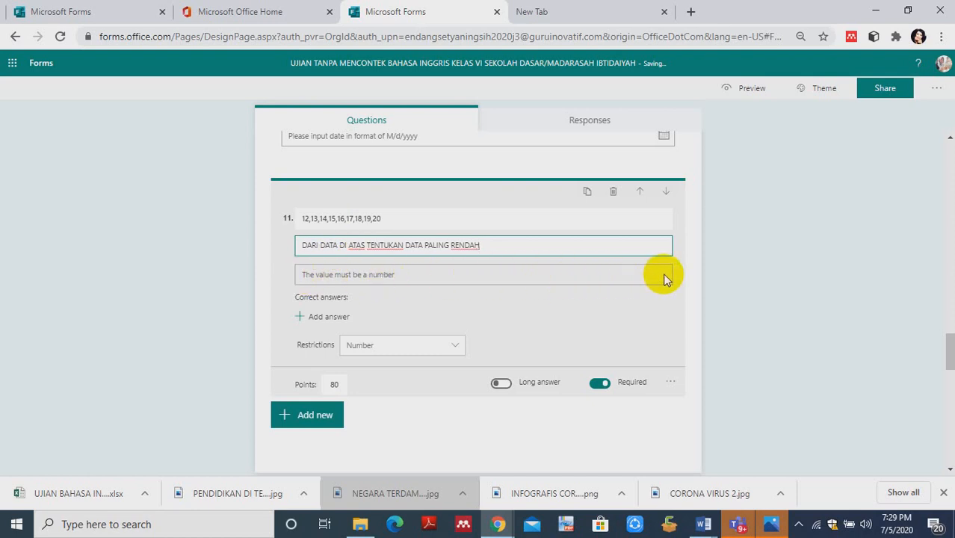
- Add 12 as a correct answer for question 11 and restrict its answers to numbers greater than 11
{"action": "left_click", "coordinate": [311, 318]}
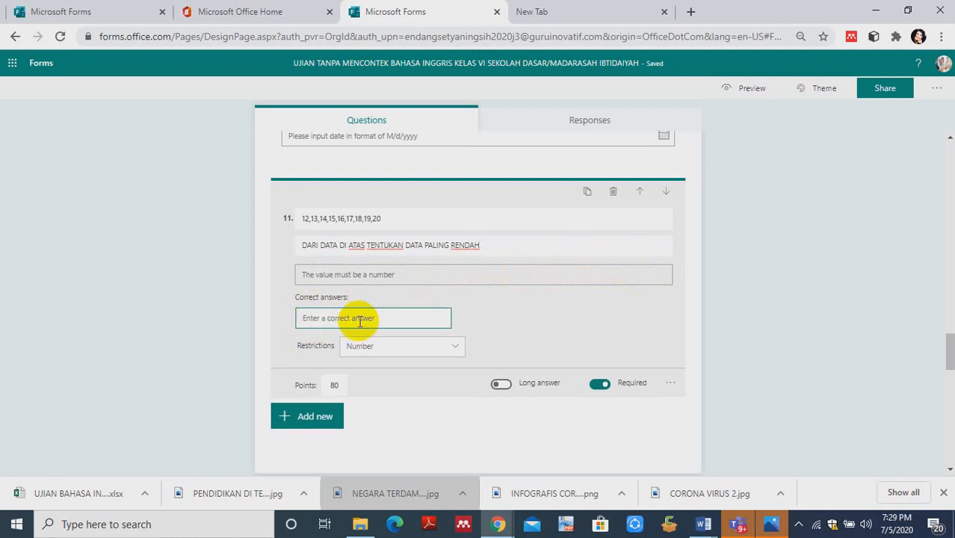
{"action": "type", "text": "12"}
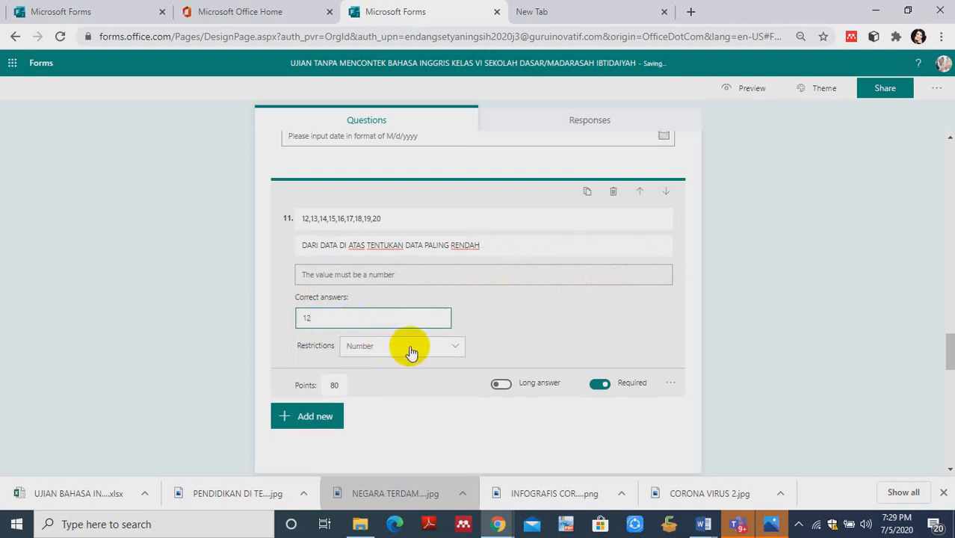
{"action": "left_click", "coordinate": [457, 348]}
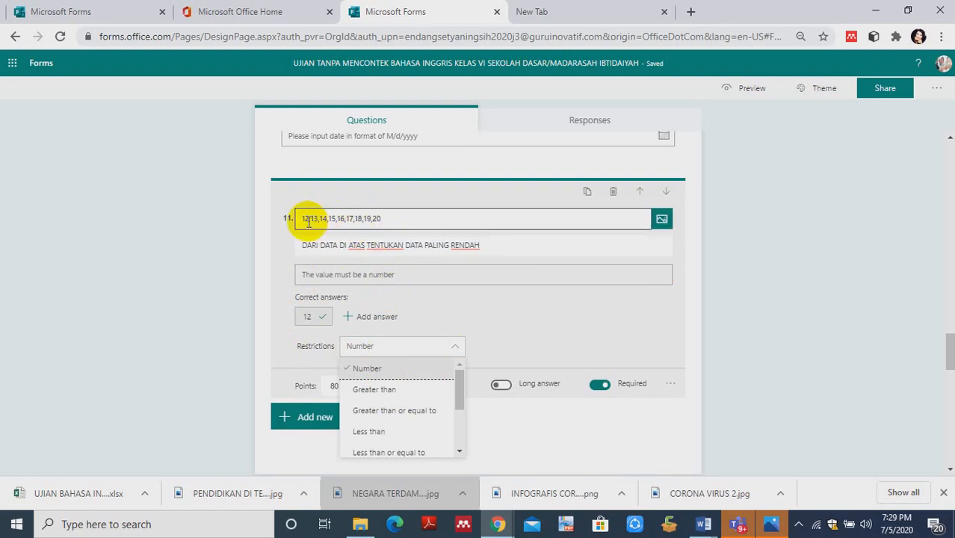
{"action": "left_click", "coordinate": [384, 390]}
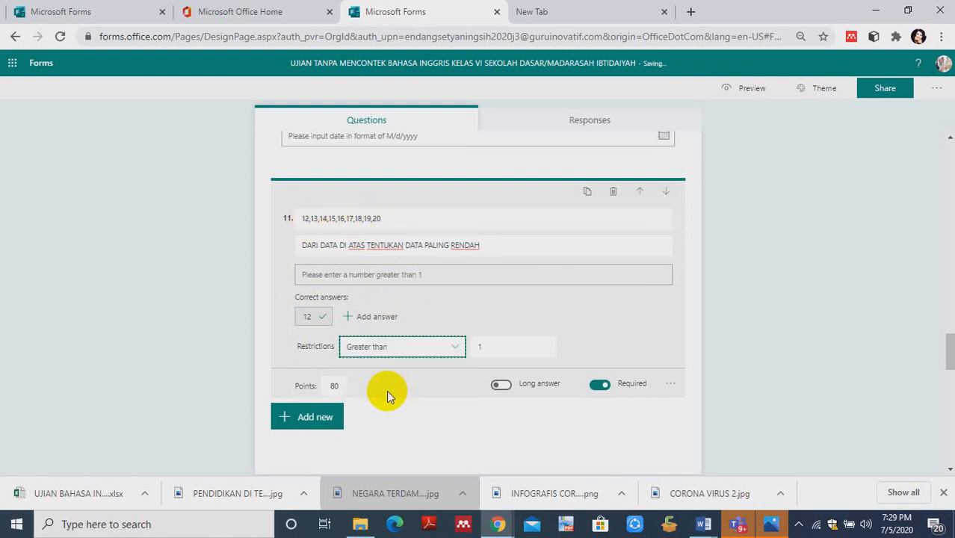
{"action": "double_click", "coordinate": [481, 348]}
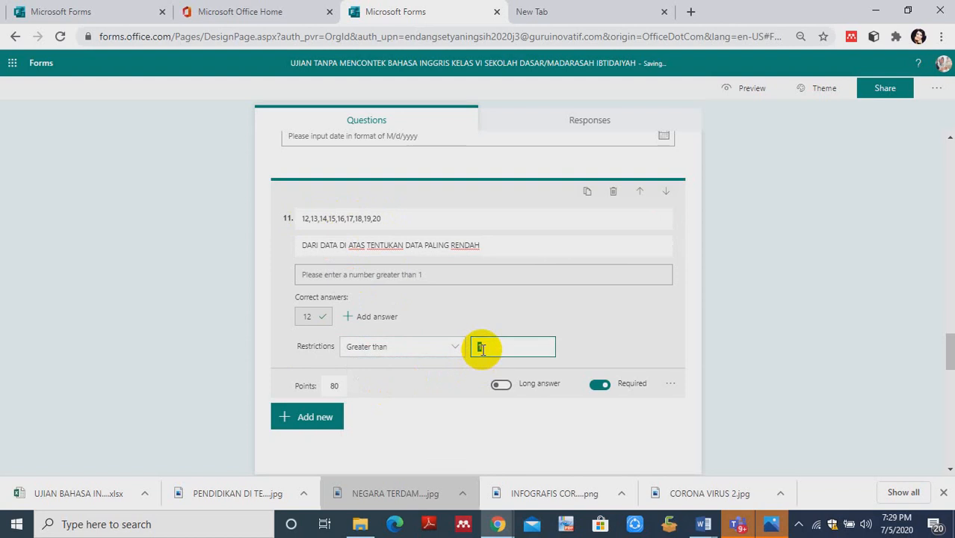
{"action": "type", "text": "11"}
{"action": "left_click", "coordinate": [310, 220]}
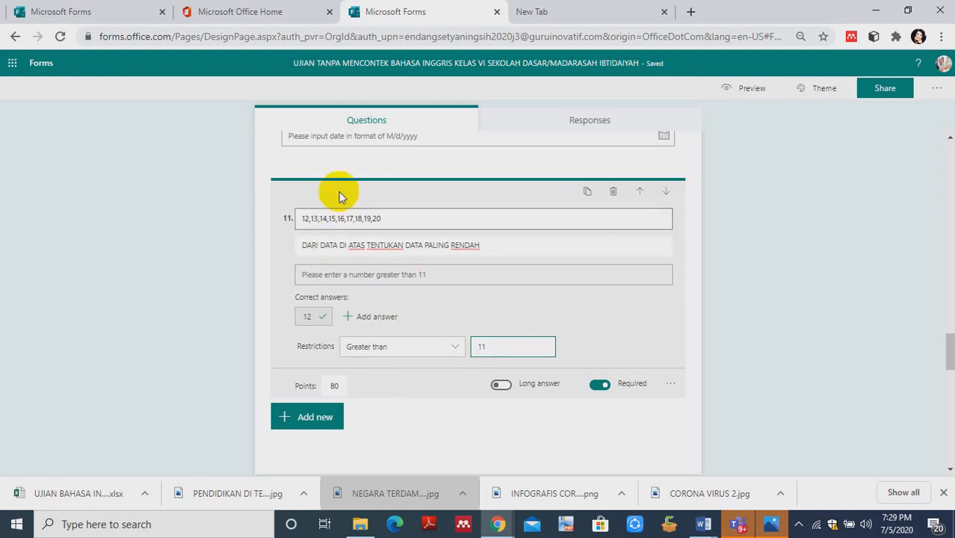
- Change the restriction on question 11 to Greater than or equal to 12
{"action": "left_click", "coordinate": [458, 348]}
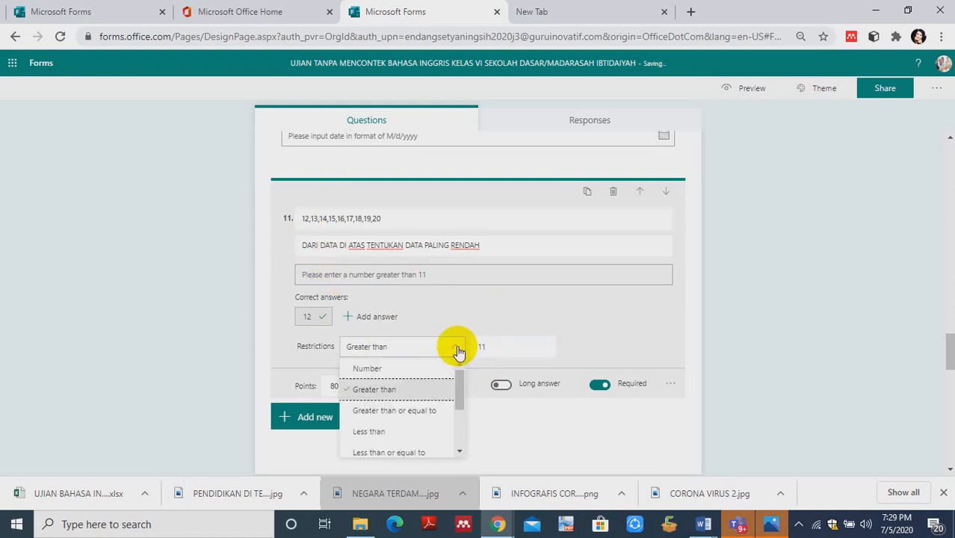
{"action": "left_click", "coordinate": [399, 416]}
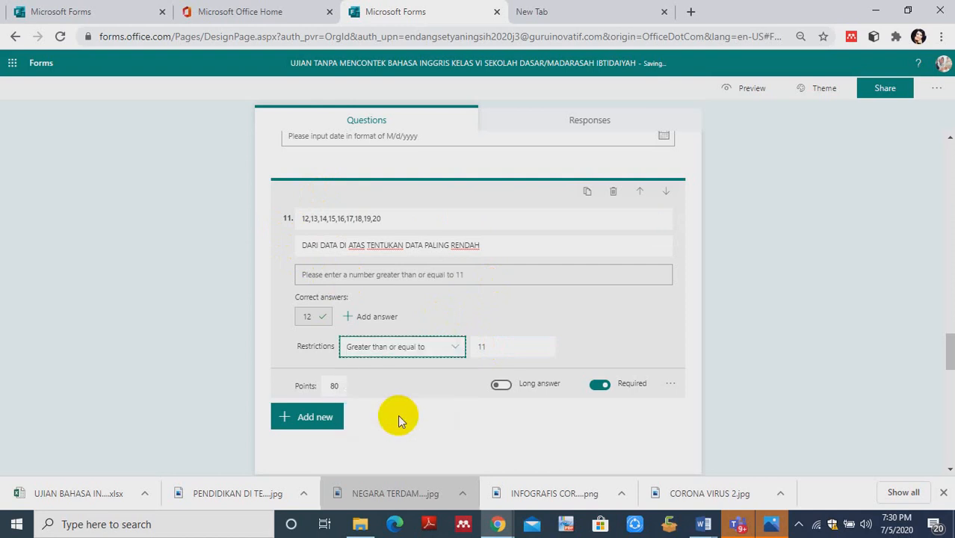
{"action": "double_click", "coordinate": [501, 350]}
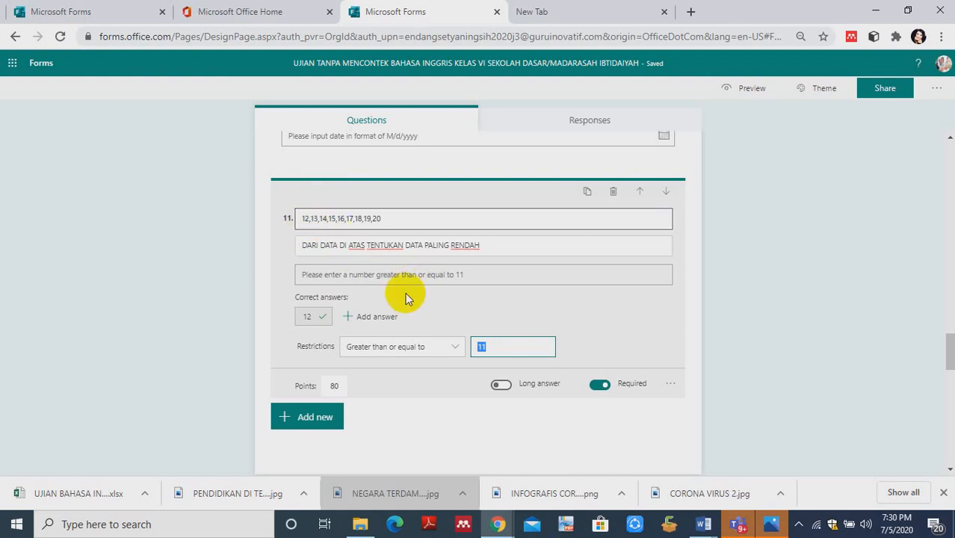
{"action": "left_click", "coordinate": [486, 346]}
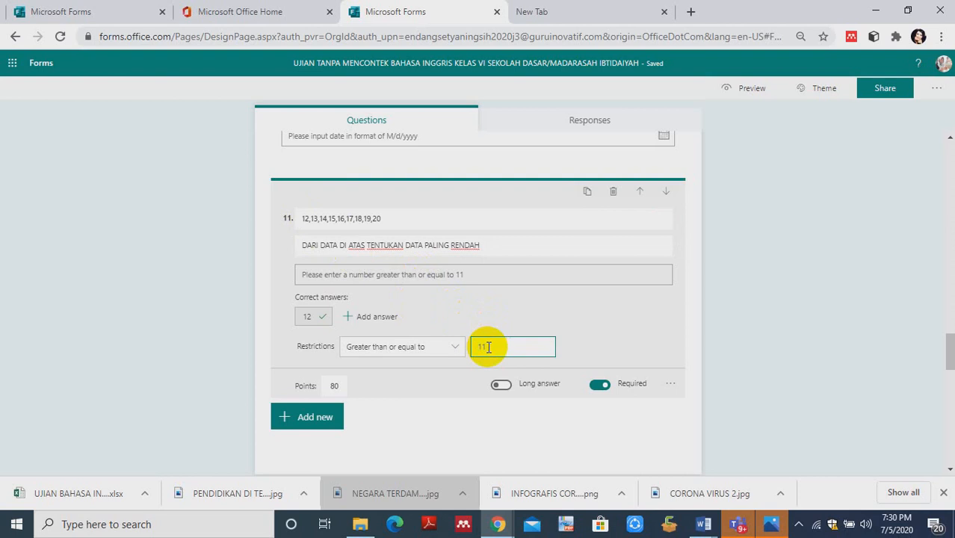
{"action": "type", "text": "12"}
{"action": "left_click", "coordinate": [487, 347]}
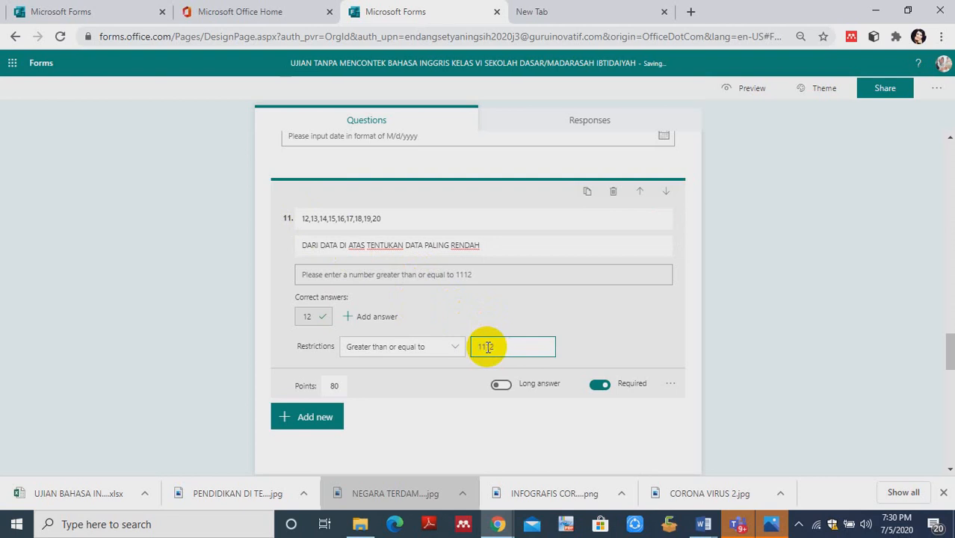
{"action": "key", "text": "BackSpace"}
{"action": "key", "text": "BackSpace"}
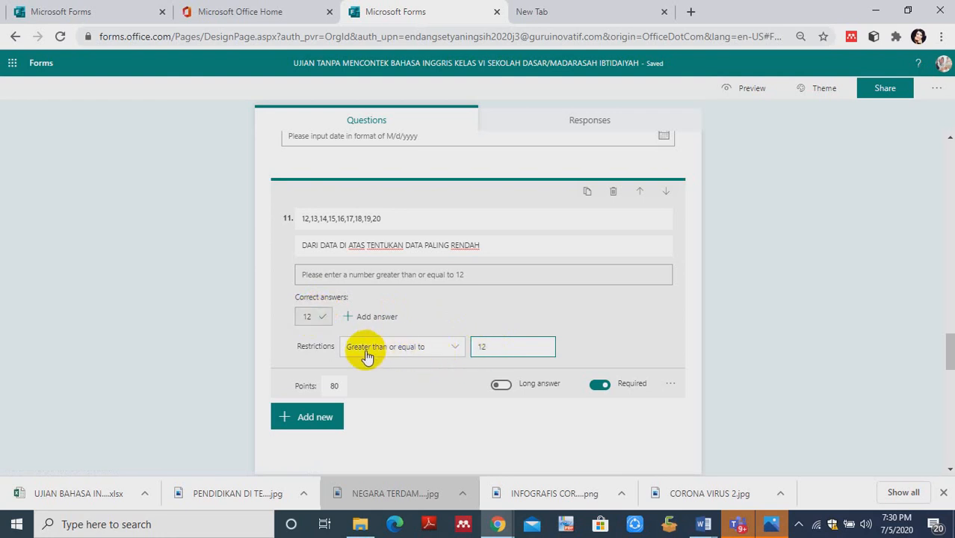
- Switch the restriction on question 11 to Less than, with 13 as the limit
{"action": "left_click", "coordinate": [452, 349]}
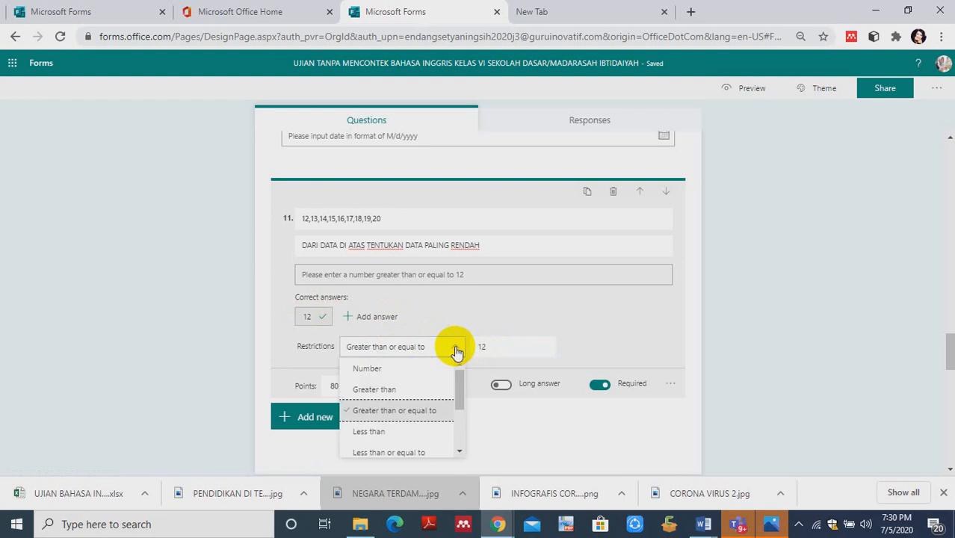
{"action": "left_click", "coordinate": [375, 433]}
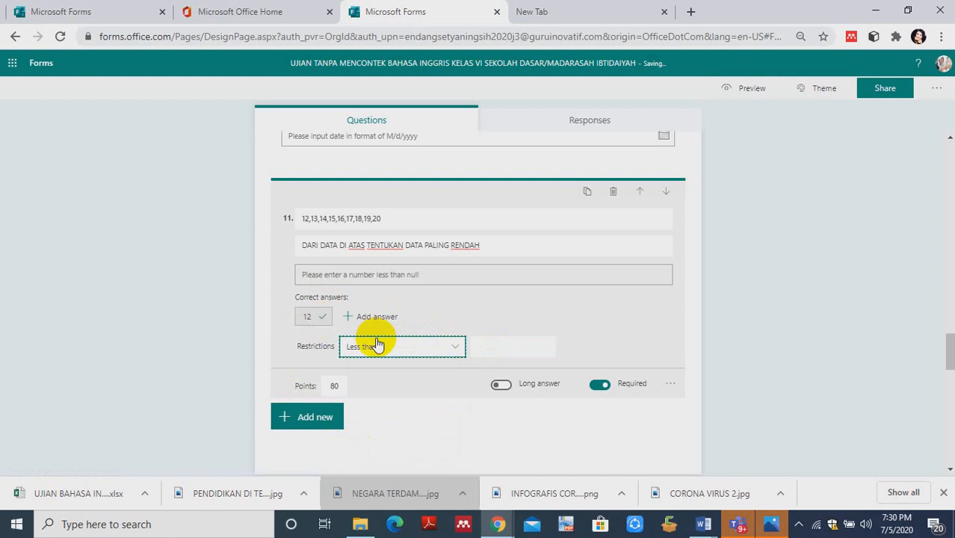
{"action": "left_click", "coordinate": [500, 346]}
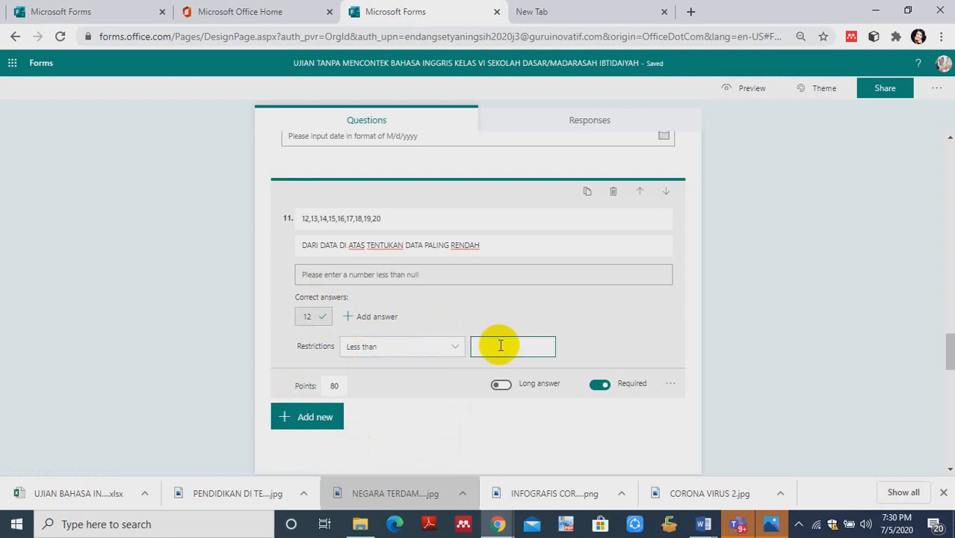
{"action": "type", "text": "13"}
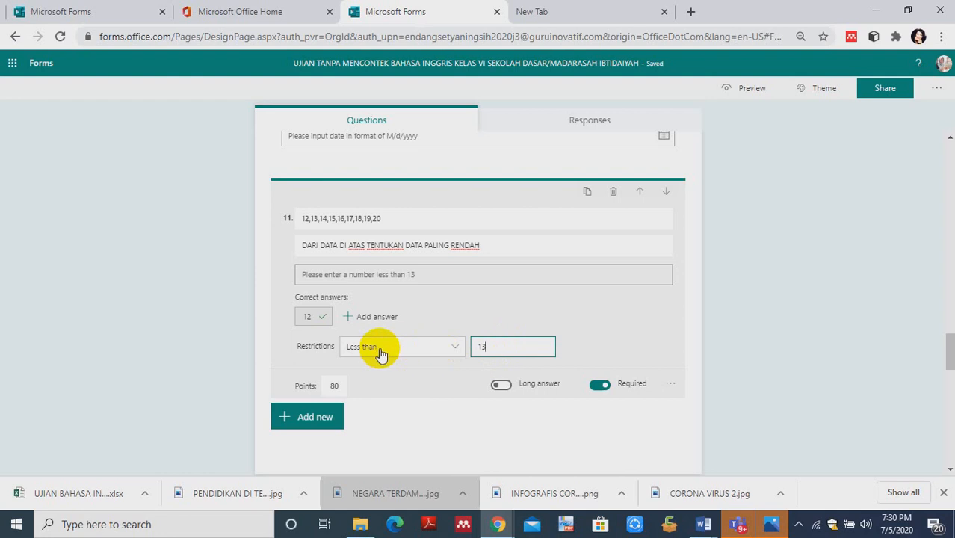
- Set the restriction on question 11 to Less than or equal to 12
{"action": "left_click", "coordinate": [454, 352]}
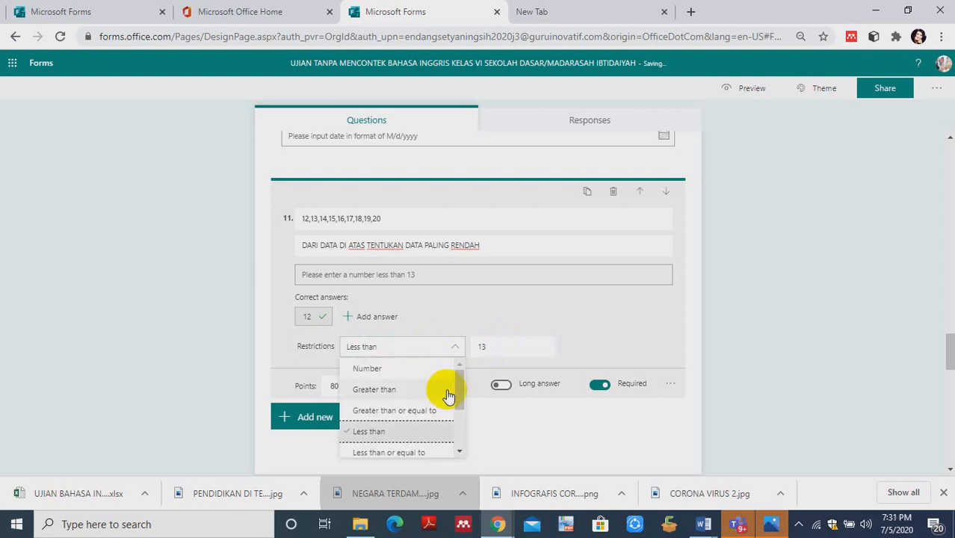
{"action": "left_click", "coordinate": [400, 454]}
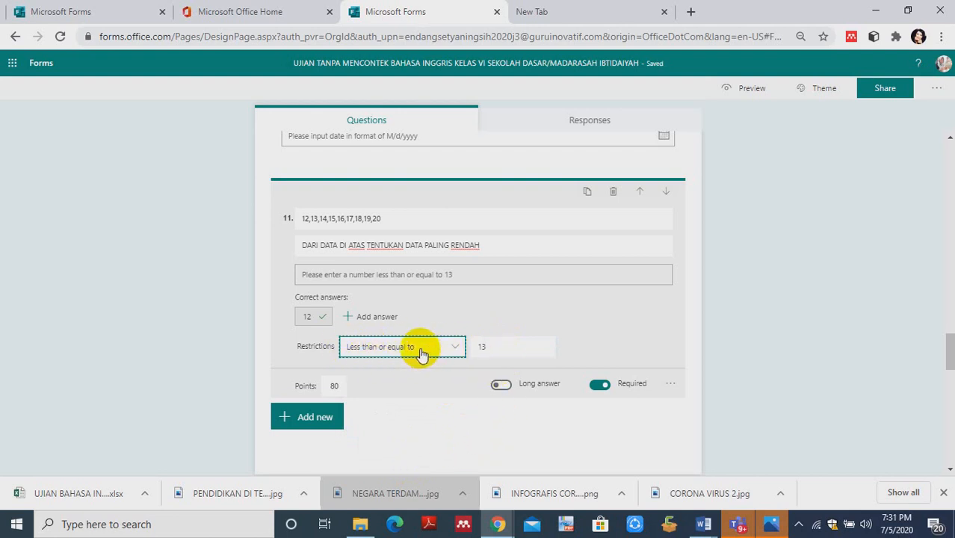
{"action": "double_click", "coordinate": [488, 346]}
{"action": "type", "text": "12"}
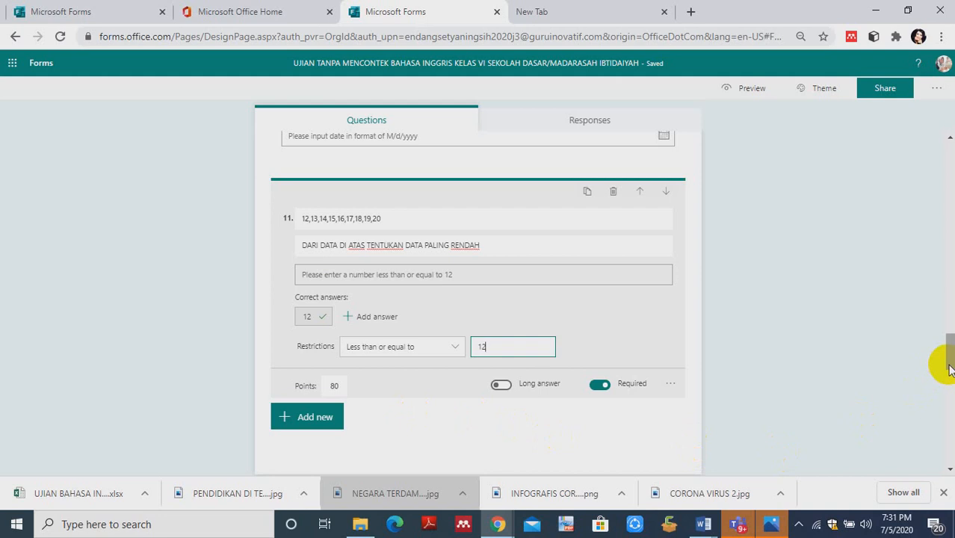
- Add a Choice question at the end of the form, after question 16, and extend it to four options
{"action": "left_click_drag", "start_coordinate": [948, 364], "coordinate": [949, 257]}
{"action": "left_click", "coordinate": [343, 365]}
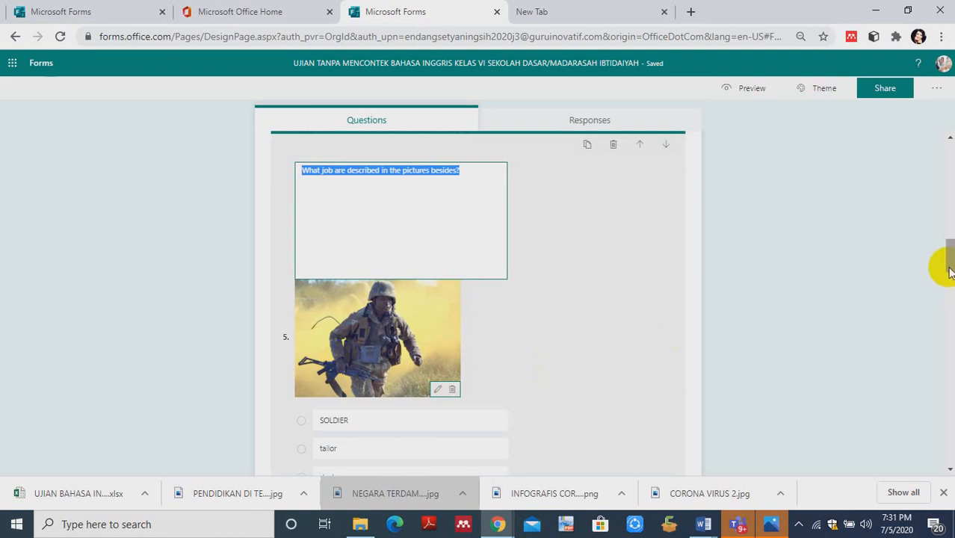
{"action": "left_click_drag", "start_coordinate": [946, 265], "coordinate": [951, 452]}
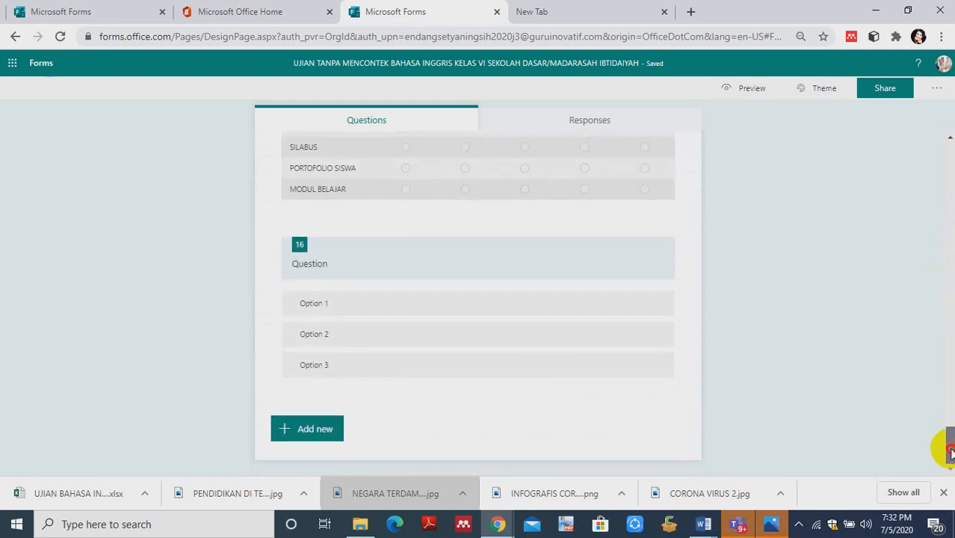
{"action": "left_click", "coordinate": [283, 432]}
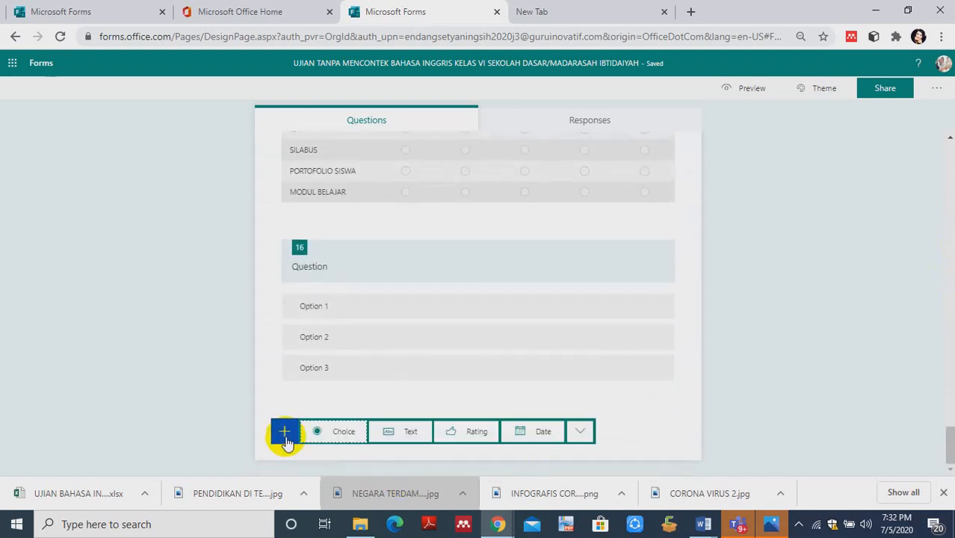
{"action": "left_click", "coordinate": [334, 434]}
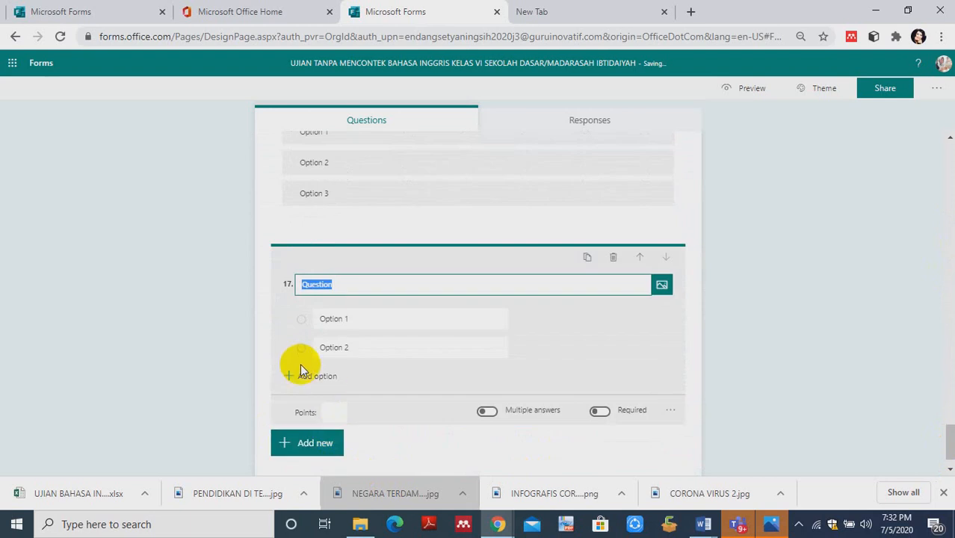
{"action": "left_click", "coordinate": [295, 383]}
{"action": "left_click", "coordinate": [296, 404]}
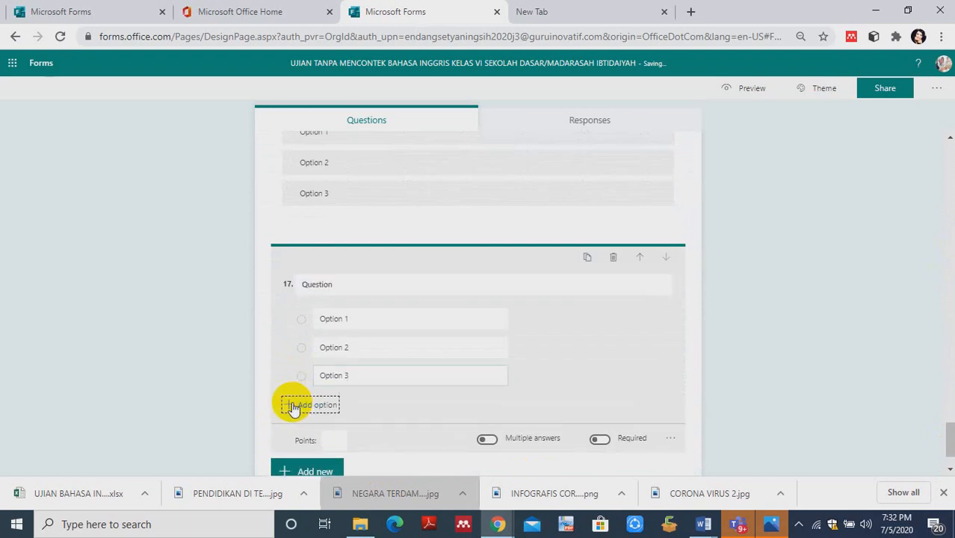
{"action": "left_click", "coordinate": [615, 376]}
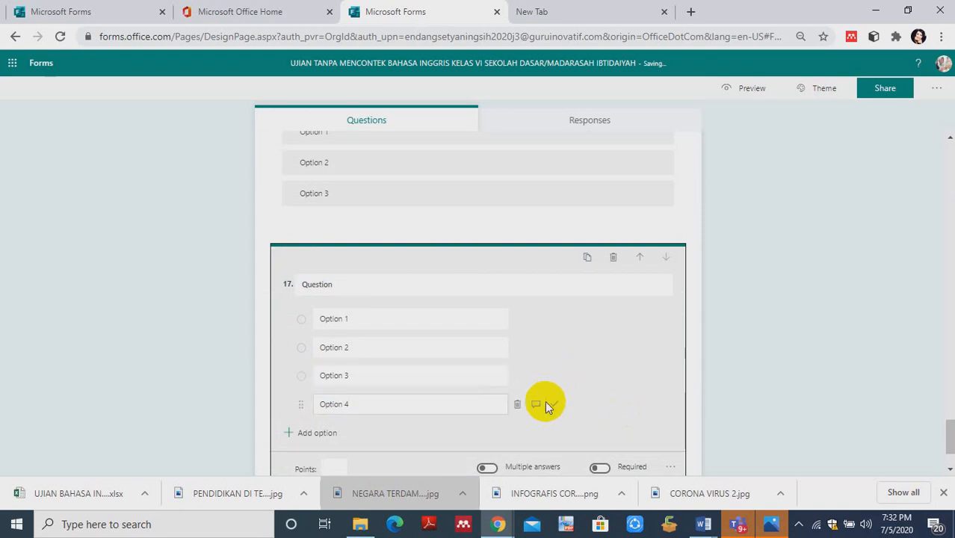
- Turn on Shuffle options for question 17 so its four options appear in random order
{"action": "left_click", "coordinate": [671, 467]}
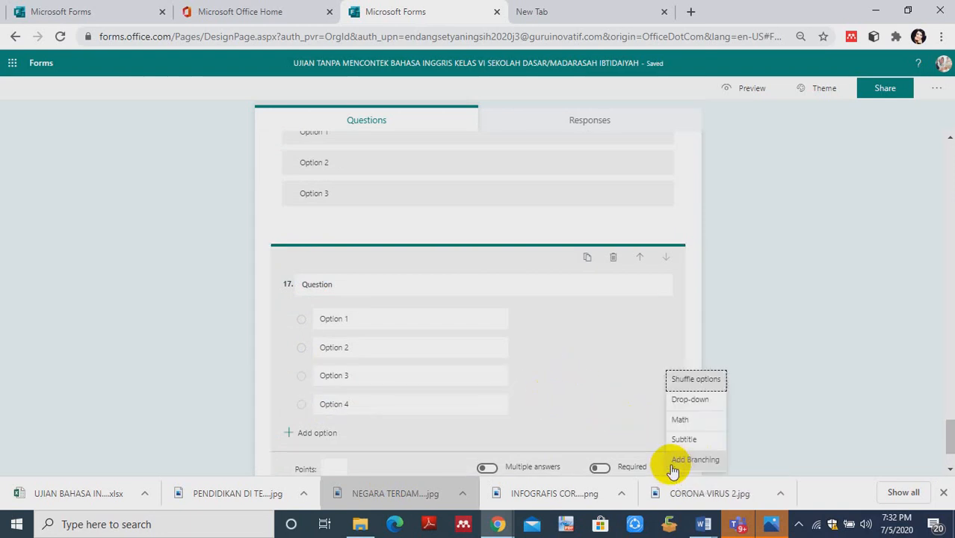
{"action": "left_click", "coordinate": [678, 380]}
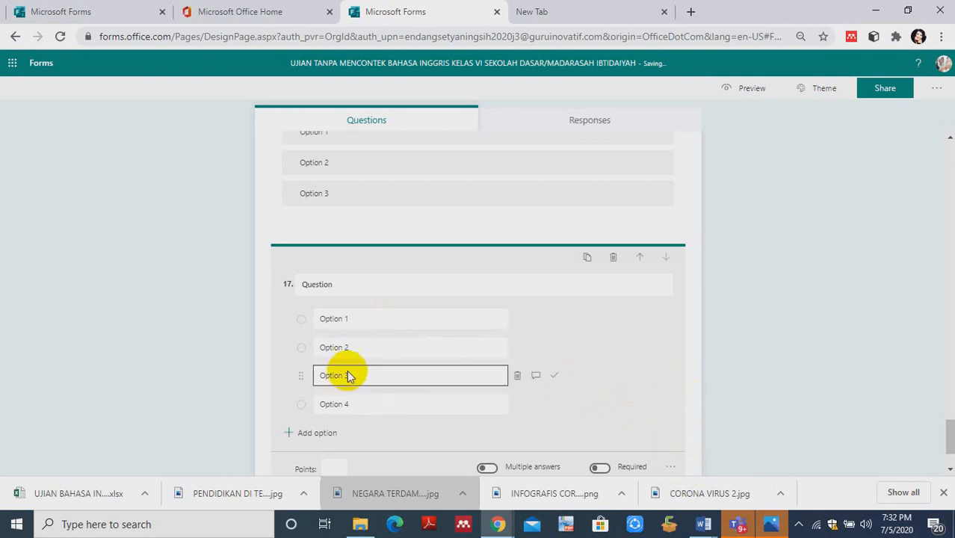
{"action": "left_click", "coordinate": [370, 341]}
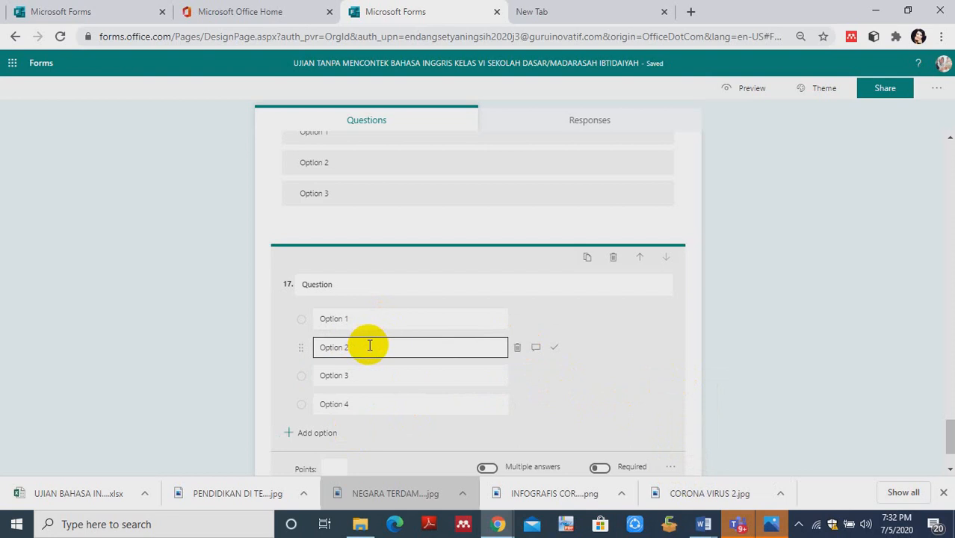
{"action": "left_click", "coordinate": [337, 319]}
{"action": "left_click", "coordinate": [344, 405]}
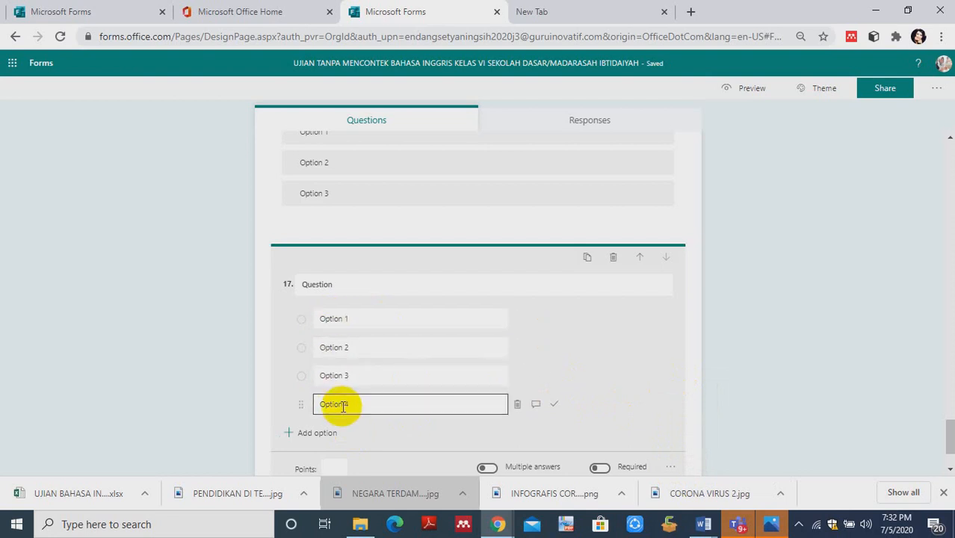
{"action": "left_click", "coordinate": [342, 348]}
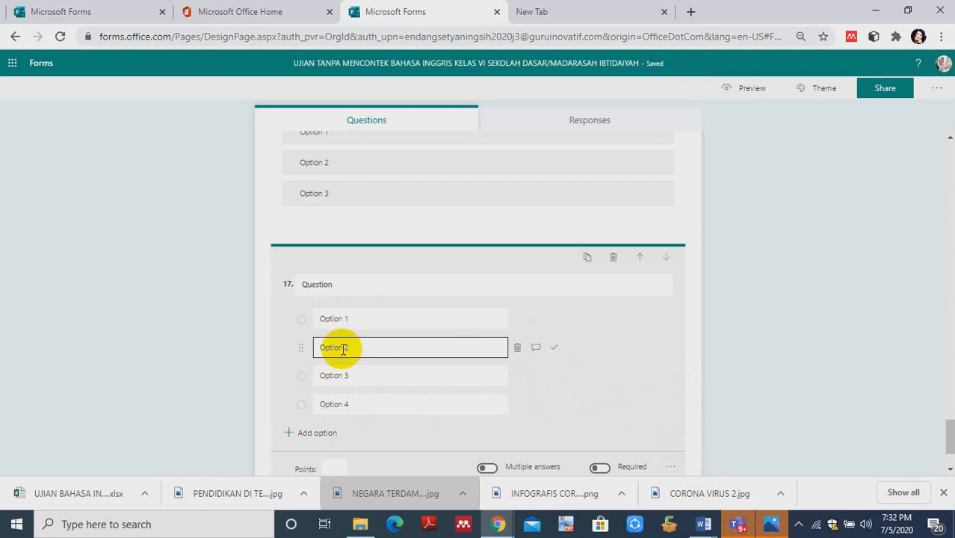
{"action": "left_click", "coordinate": [348, 376]}
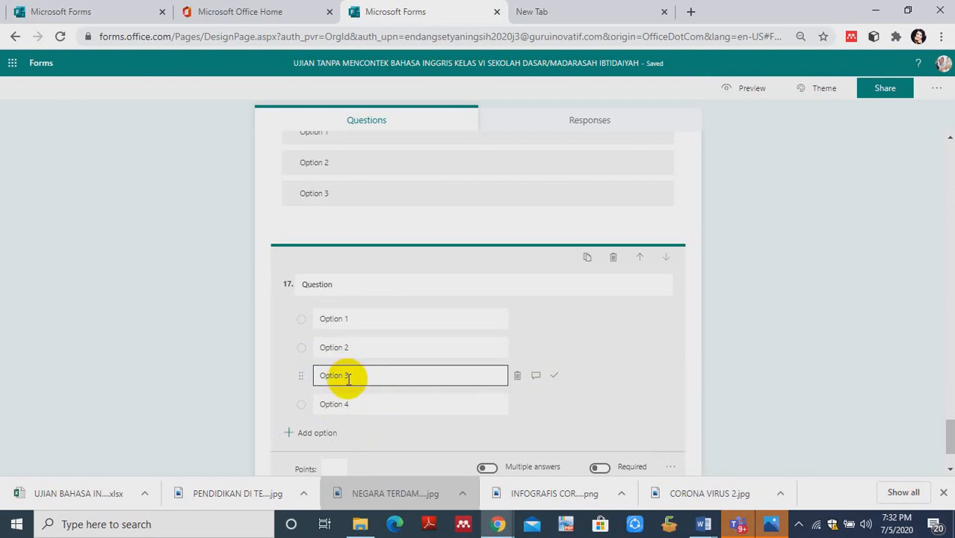
{"action": "left_click", "coordinate": [301, 320]}
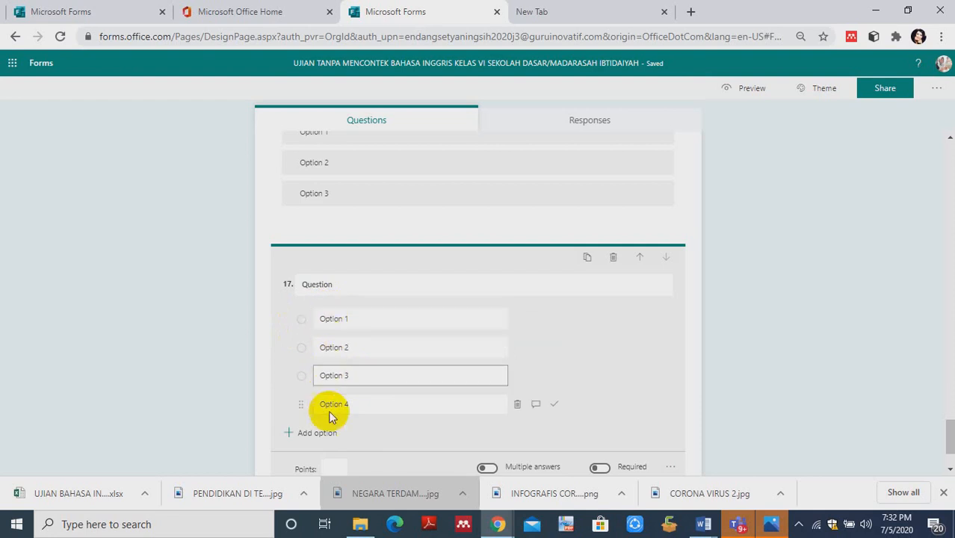
- Convert the answer options of question 17 to the Drop-down format
{"action": "left_click", "coordinate": [670, 468]}
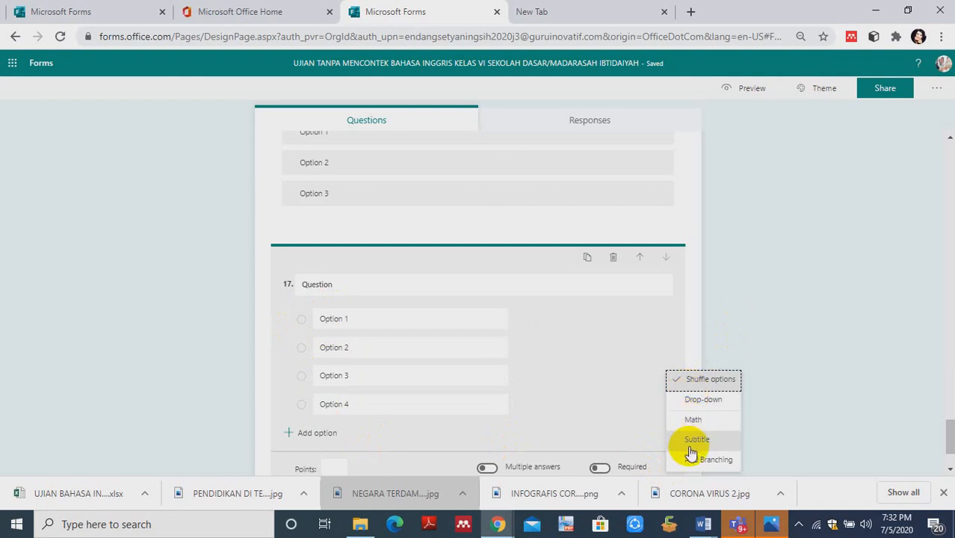
{"action": "left_click", "coordinate": [693, 403]}
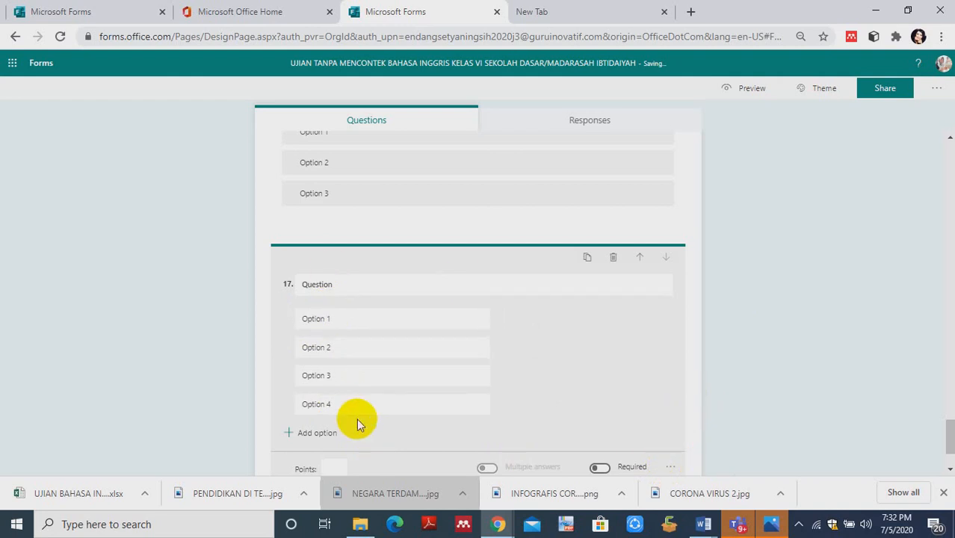
{"action": "left_click", "coordinate": [351, 290]}
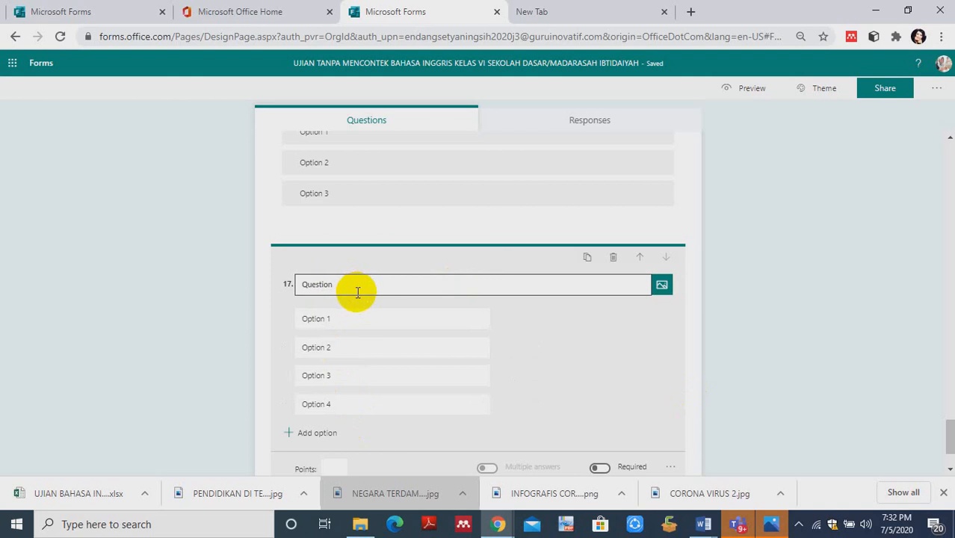
{"action": "left_click", "coordinate": [345, 325]}
{"action": "left_click", "coordinate": [358, 410]}
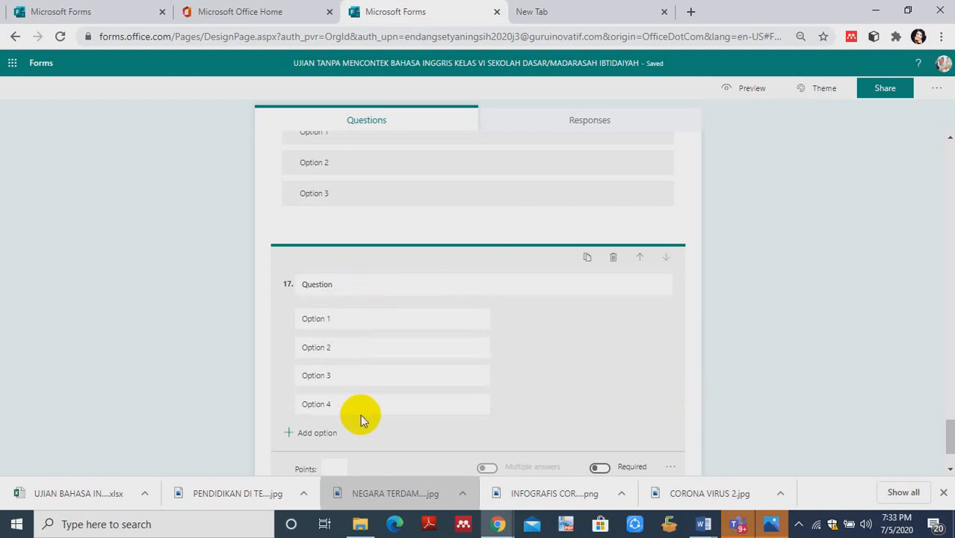
{"action": "left_click", "coordinate": [354, 348]}
{"action": "left_click", "coordinate": [374, 318]}
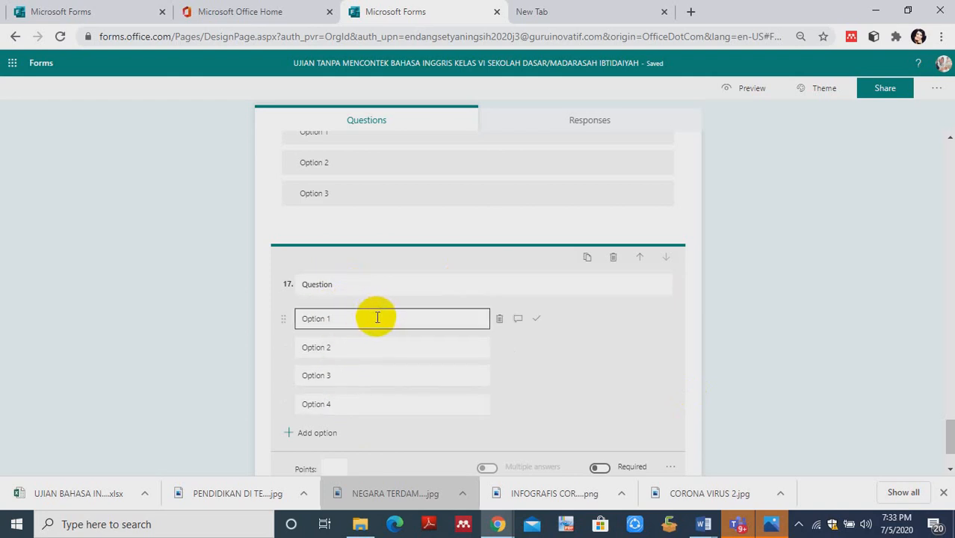
{"action": "left_click", "coordinate": [262, 283]}
{"action": "left_click", "coordinate": [402, 405]}
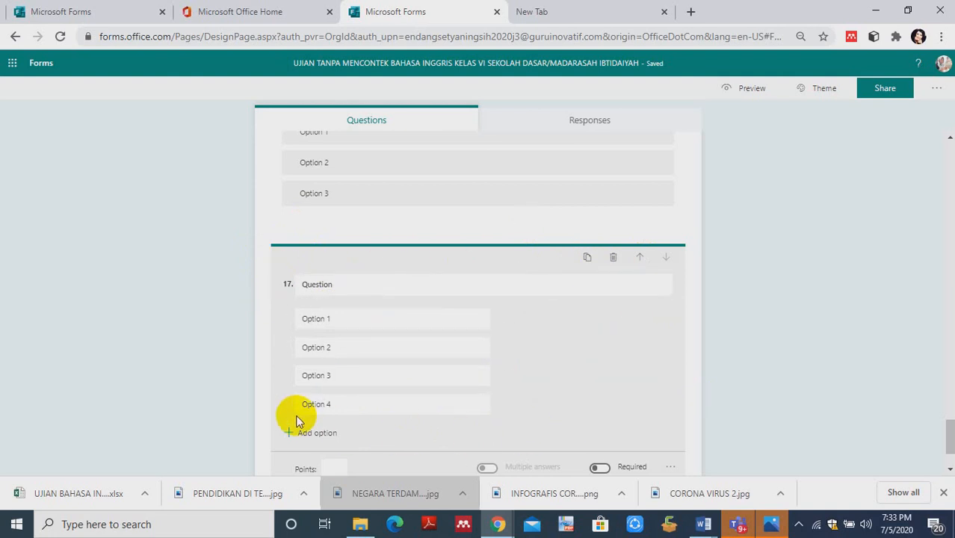
- Duplicate the four-option drop-down question 17 repeatedly at the end of the form until the copies run through question 30
{"action": "left_click", "coordinate": [587, 258]}
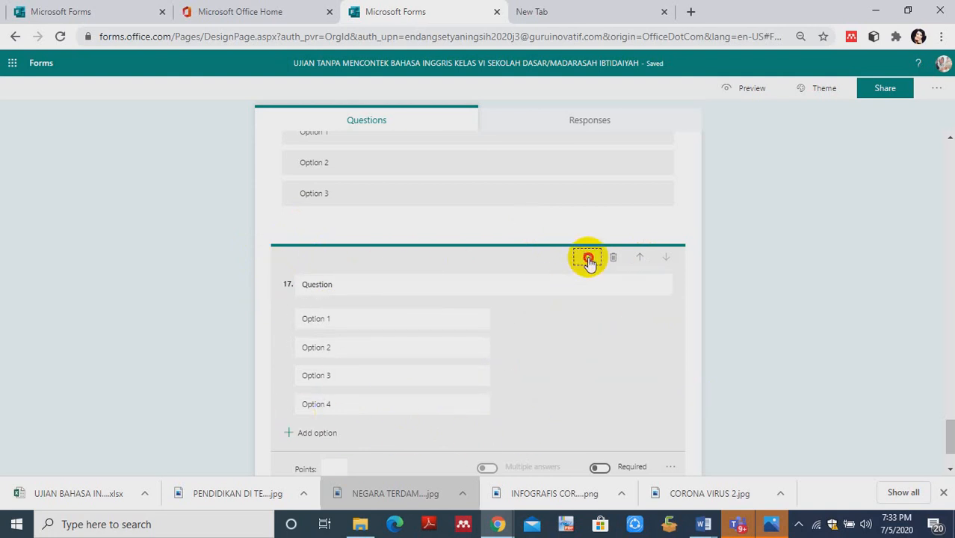
{"action": "left_click", "coordinate": [588, 161]}
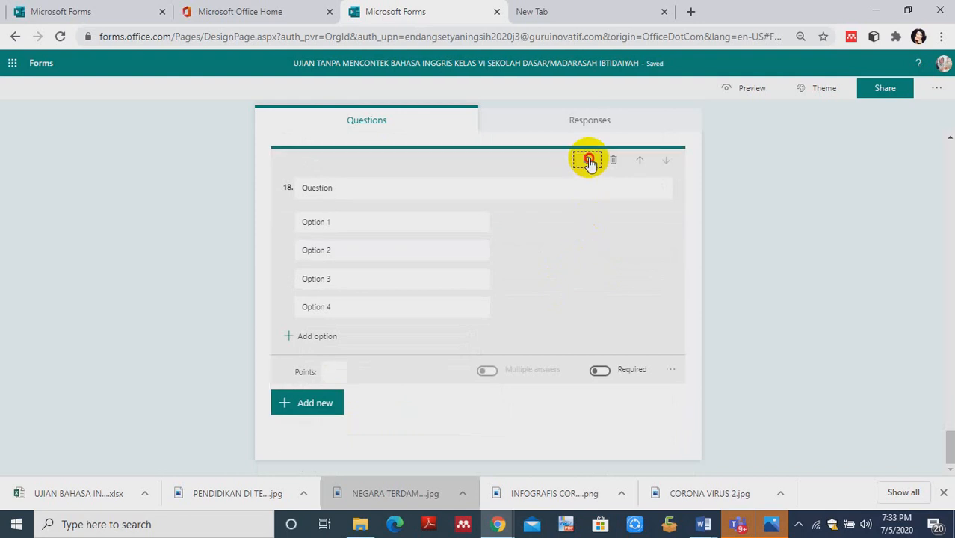
{"action": "left_click", "coordinate": [588, 161]}
{"action": "left_click", "coordinate": [588, 161]}
{"action": "left_click", "coordinate": [588, 161]}
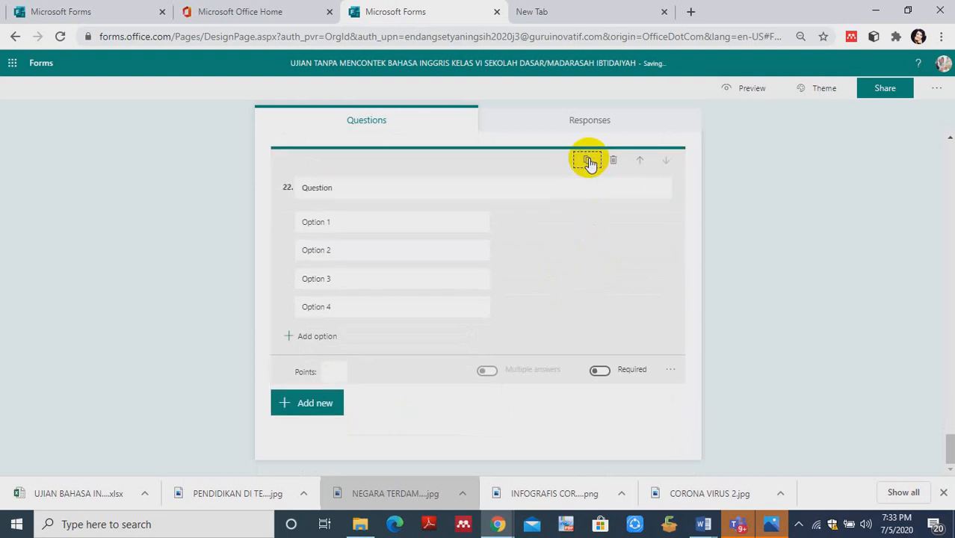
{"action": "left_click", "coordinate": [588, 162]}
{"action": "left_click", "coordinate": [588, 162]}
{"action": "left_click", "coordinate": [588, 161]}
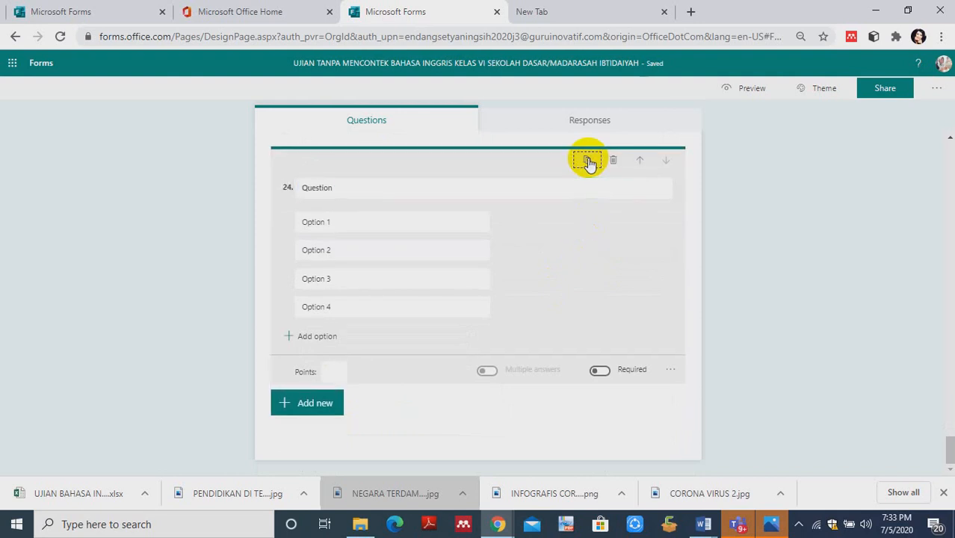
{"action": "left_click", "coordinate": [588, 161]}
{"action": "left_click", "coordinate": [588, 161]}
{"action": "left_click", "coordinate": [588, 161]}
{"action": "left_click", "coordinate": [588, 161]}
{"action": "left_click", "coordinate": [588, 162]}
{"action": "left_click", "coordinate": [588, 161]}
{"action": "left_click", "coordinate": [588, 162]}
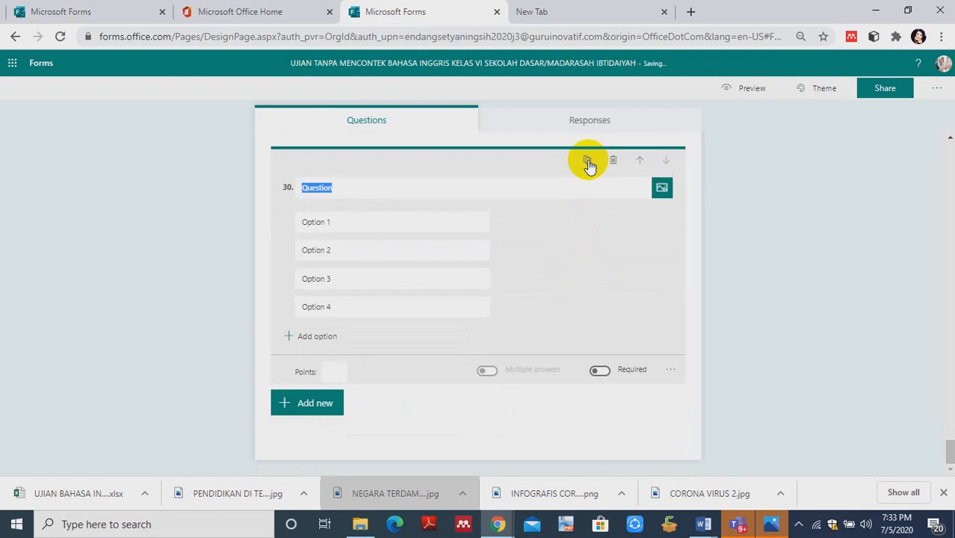